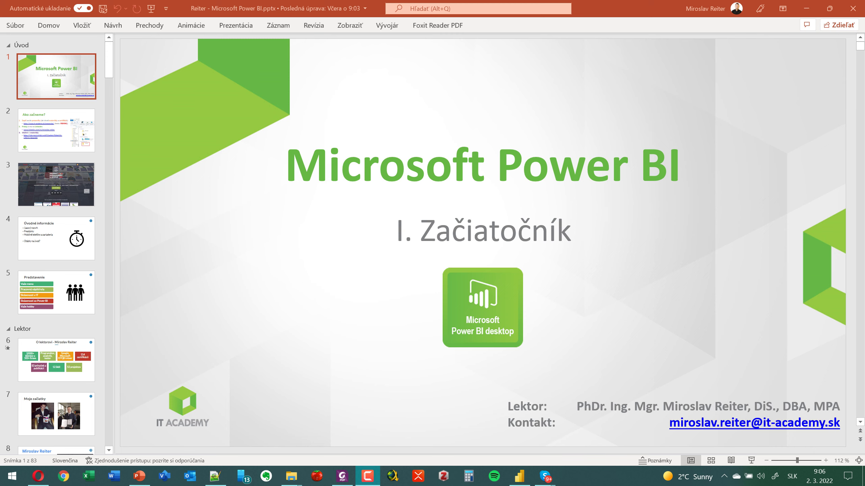
Minimize PowerPoint, open and review the Den 2 folder of AdventureWorks CSVs, then minimize it
{"action": "key", "text": "alt+Tab"}
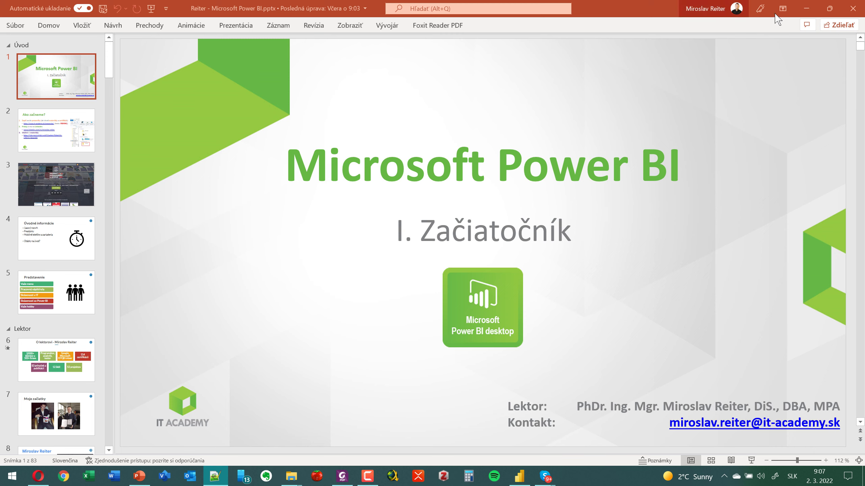
{"action": "left_click", "coordinate": [807, 8]}
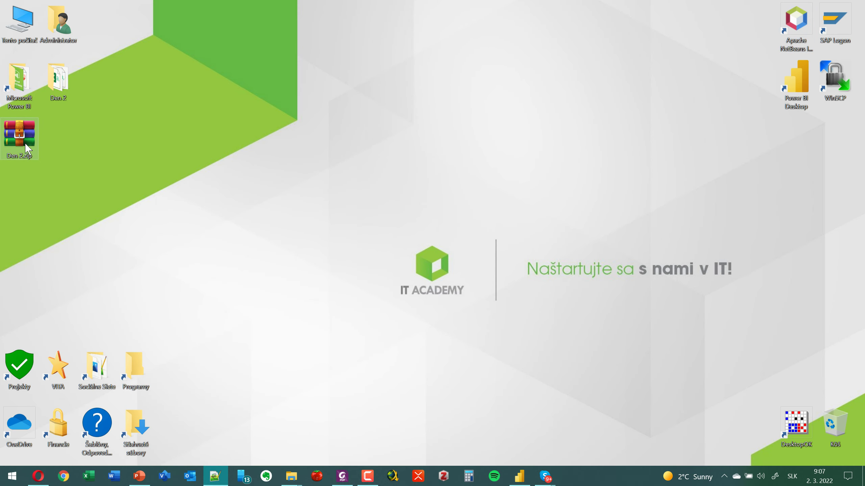
{"action": "double_click", "coordinate": [58, 81]}
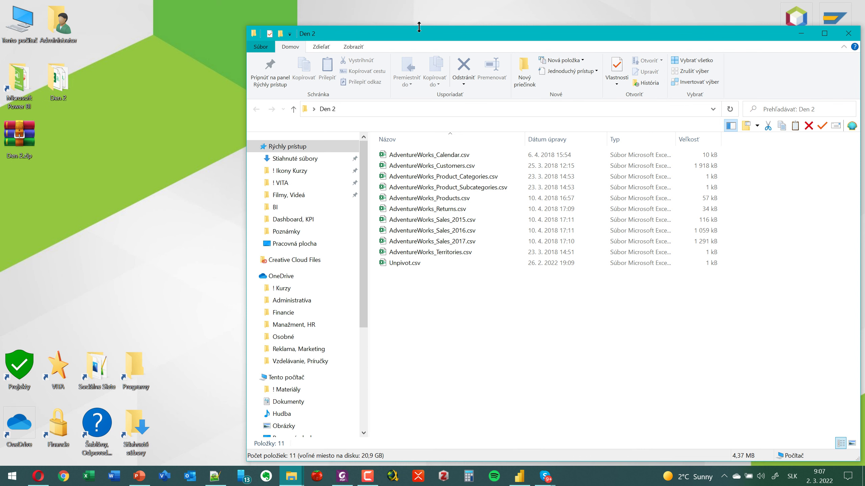
{"action": "mouse_move", "coordinate": [419, 35]}
{"action": "left_mouse_down"}
{"action": "mouse_move", "coordinate": [376, 3]}
{"action": "mouse_move", "coordinate": [363, 10]}
{"action": "left_mouse_up"}
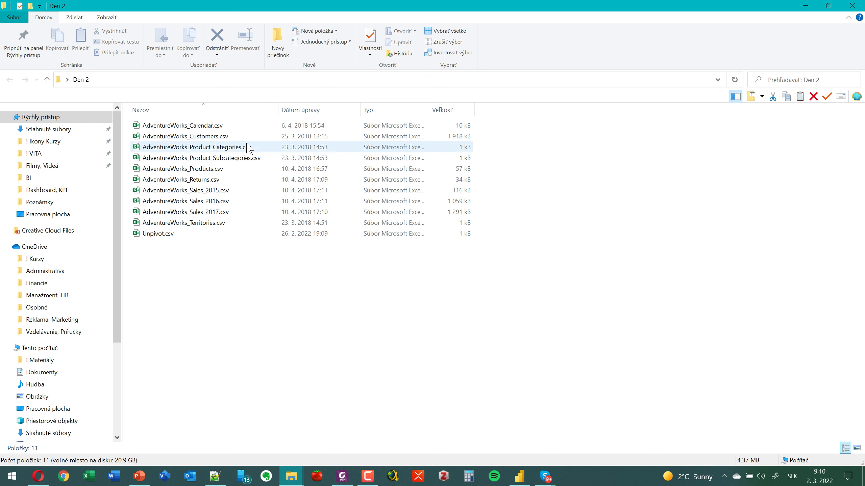
{"action": "left_click", "coordinate": [809, 5]}
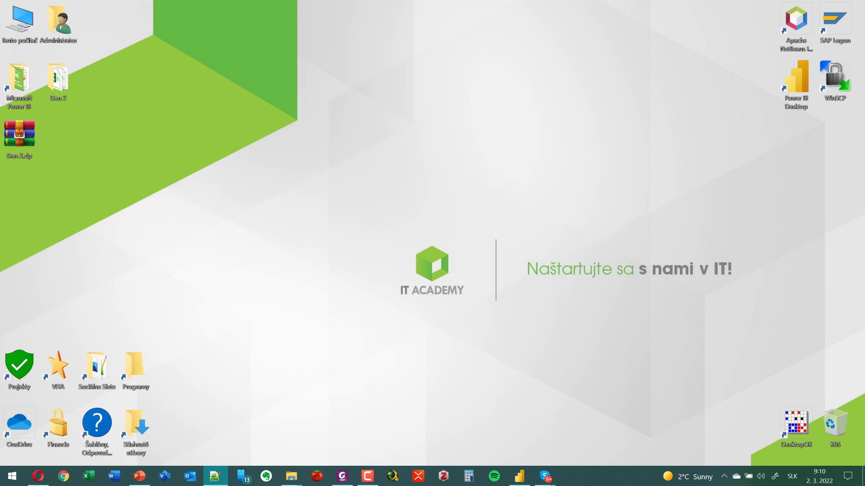
Switch to Power BI Desktop and open the Získať údaje data source list on Domov
{"action": "left_click", "coordinate": [519, 476]}
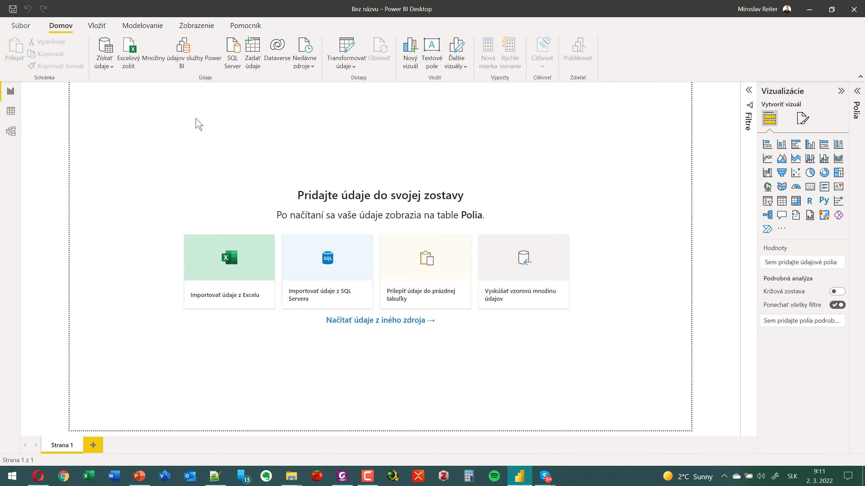
{"action": "left_click", "coordinate": [113, 71]}
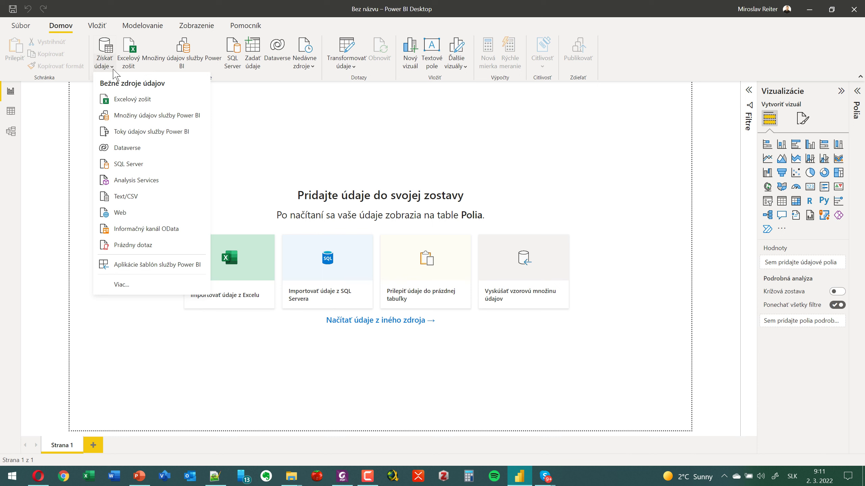
Choose Text/CSV as the import source for AdventureWorks_Products.csv
{"action": "left_click", "coordinate": [150, 202]}
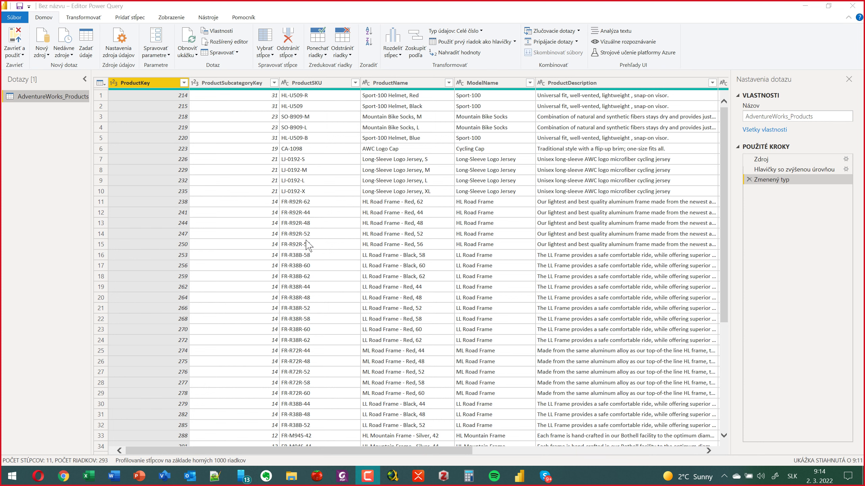
Minimize the Power Query Editor and open the Options dialog via File > Options and settings
{"action": "left_click", "coordinate": [804, 6]}
{"action": "left_click", "coordinate": [15, 27]}
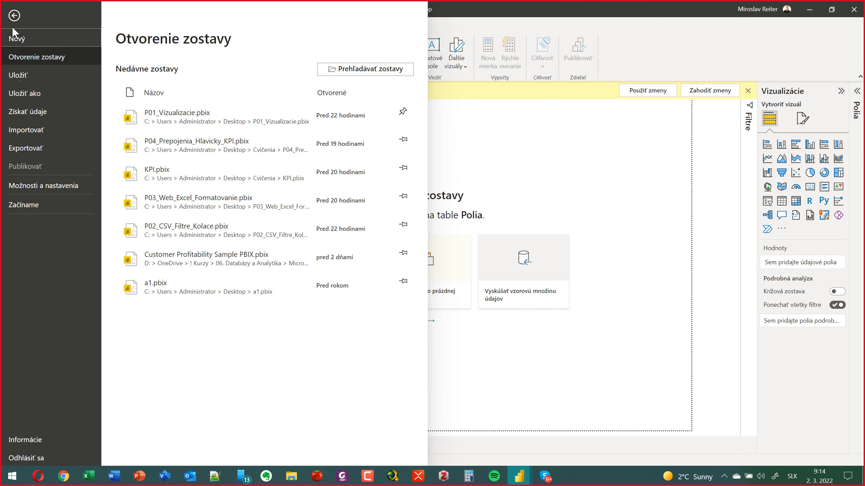
{"action": "left_click", "coordinate": [55, 185]}
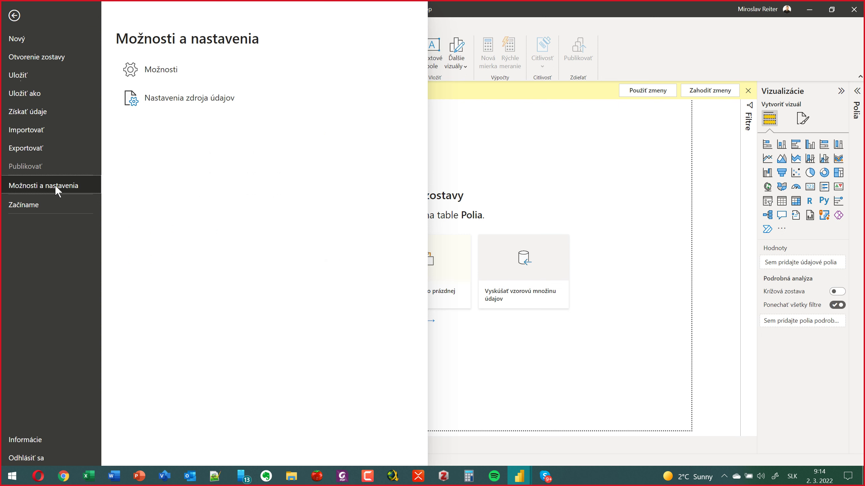
{"action": "left_click", "coordinate": [148, 69]}
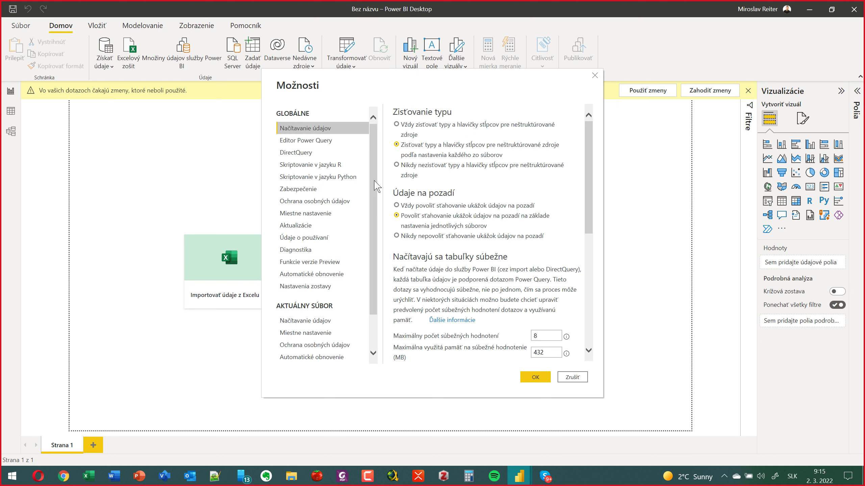
Inspect the Model language list under Regional Settings, then close Options unchanged
{"action": "left_click", "coordinate": [324, 212]}
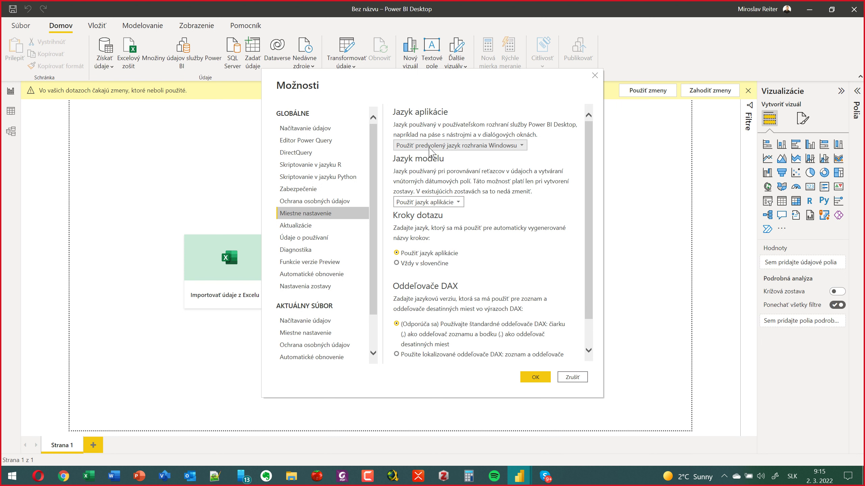
{"action": "left_click", "coordinate": [452, 202]}
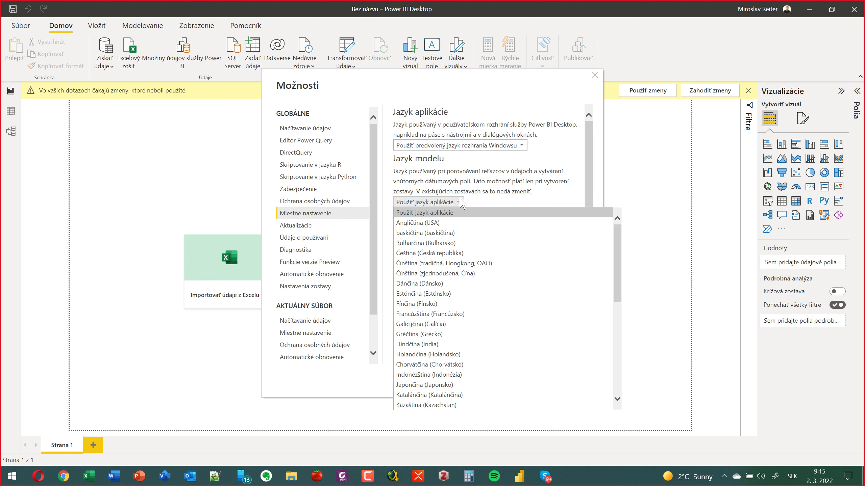
{"action": "left_click", "coordinate": [514, 167]}
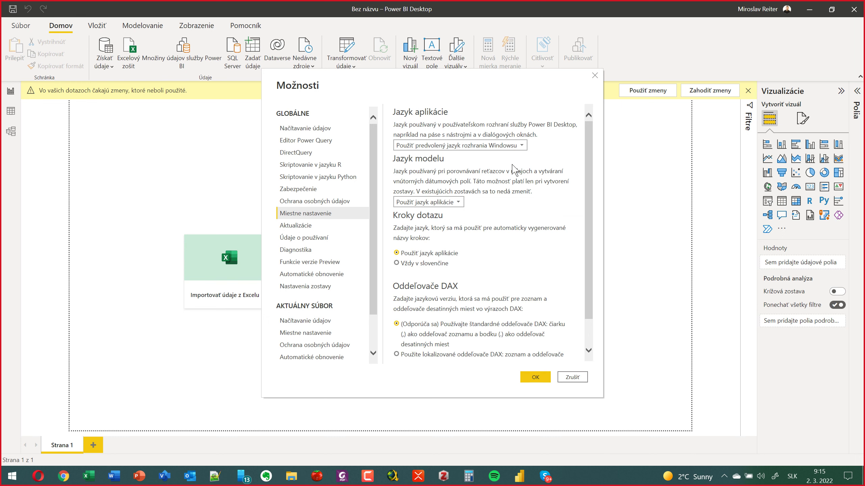
{"action": "left_click", "coordinate": [595, 76]}
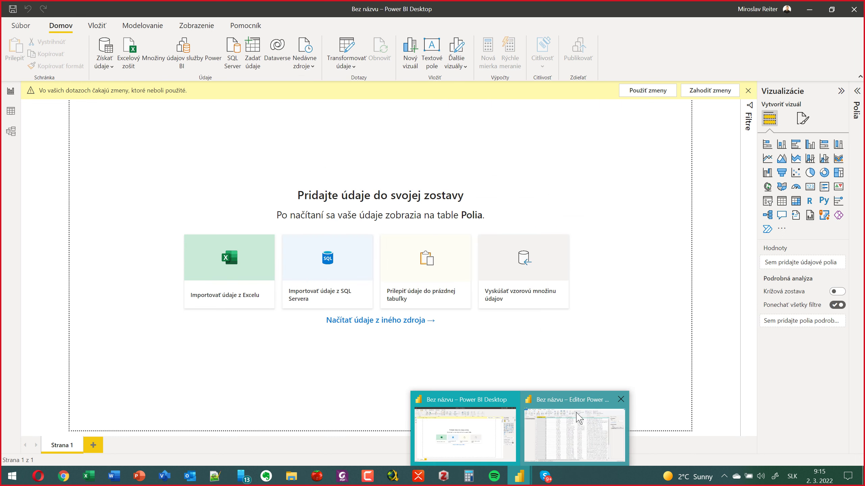
Switch back to the Power Query Editor window with Alt+Tab
{"action": "key", "text": "alt+Tab"}
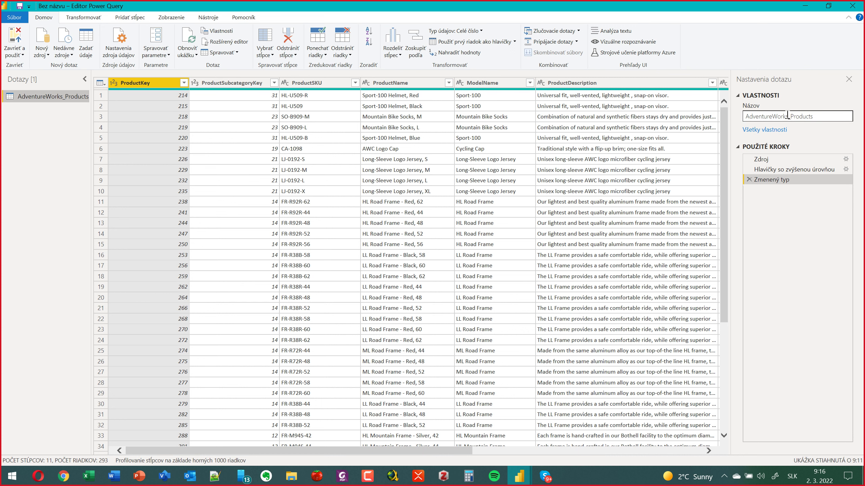
Edit the query Name field in Query Settings to AW_Produkty_Lookup and confirm it
{"action": "left_click_drag", "start_coordinate": [787, 116], "coordinate": [750, 115]}
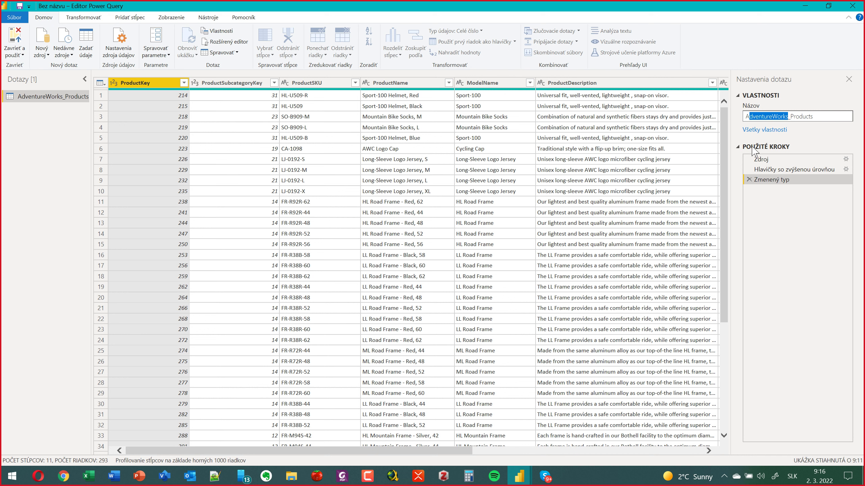
{"action": "type", "text": "W"}
{"action": "left_click", "coordinate": [788, 116]}
{"action": "key", "text": "BackSpace"}
{"action": "key", "text": "BackSpace"}
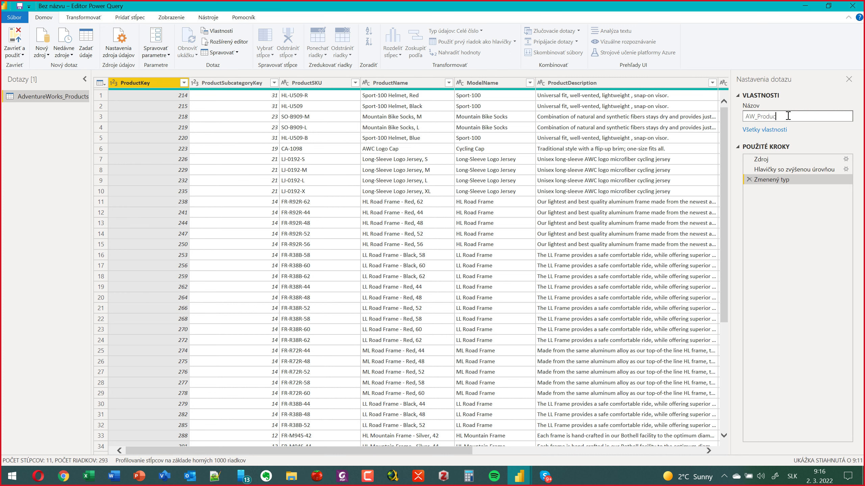
{"action": "key", "text": "BackSpace"}
{"action": "type", "text": "ky"}
{"action": "key", "text": "BackSpace"}
{"action": "type", "text": "tz"}
{"action": "key", "text": "BackSpace"}
{"action": "type", "text": "y"}
{"action": "type", "text": "_"}
{"action": "type", "text": "Lookup"}
{"action": "key", "text": "Return"}
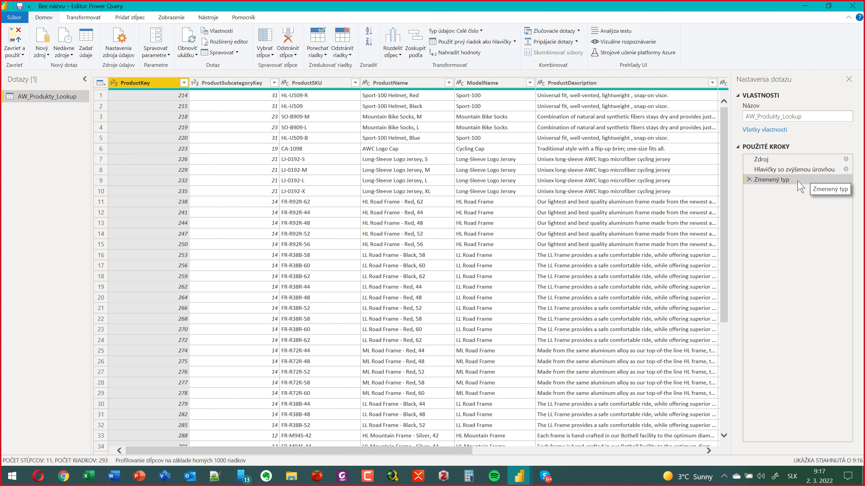
Select the Zdroj step in Applied Steps to preview the raw Column1–Column6 data
{"action": "left_click", "coordinate": [766, 159]}
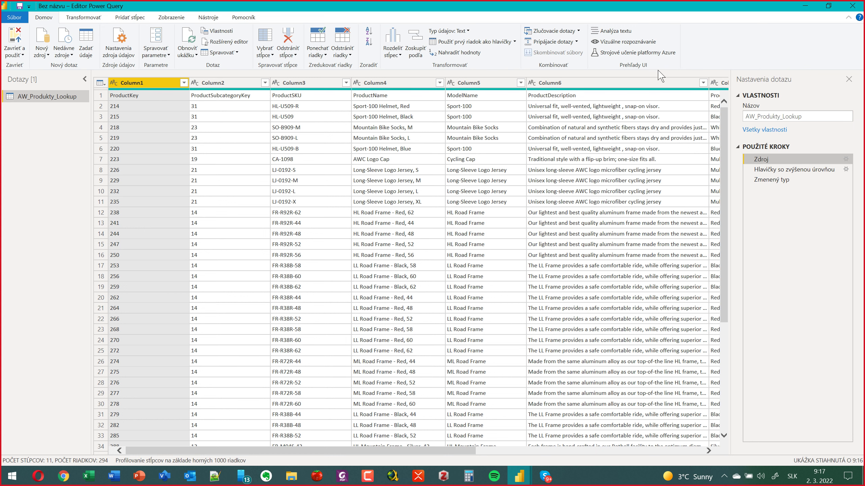
Turn on the Riadok vzorcov formula bar from the Zobrazenie tab
{"action": "left_click", "coordinate": [171, 17]}
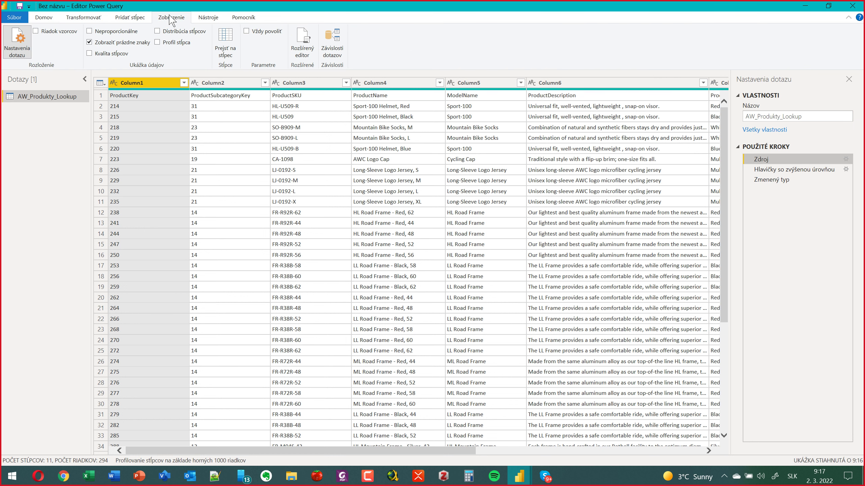
{"action": "left_click", "coordinate": [61, 33]}
{"action": "left_click", "coordinate": [63, 38]}
{"action": "left_click", "coordinate": [62, 38]}
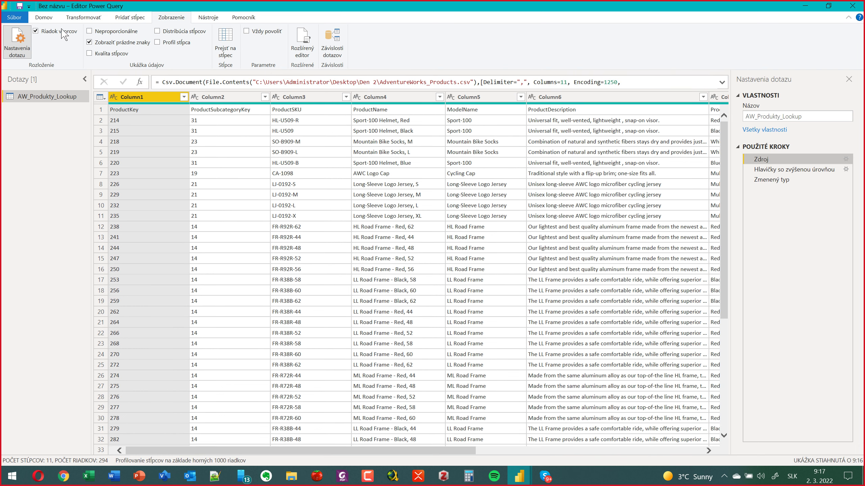
{"action": "left_click", "coordinate": [62, 37]}
{"action": "left_click", "coordinate": [63, 36]}
{"action": "left_click", "coordinate": [60, 33]}
{"action": "left_click", "coordinate": [60, 33]}
{"action": "left_click", "coordinate": [60, 33]}
{"action": "left_click", "coordinate": [63, 38]}
Cancel the Insert Step prompt and expand the formula bar to show the full Csv.Document formula
{"action": "left_click", "coordinate": [139, 82]}
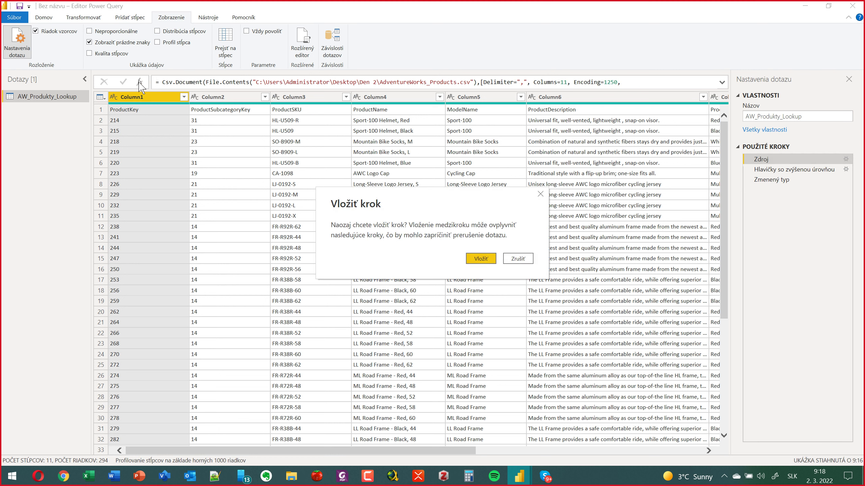
{"action": "key", "text": "Escape"}
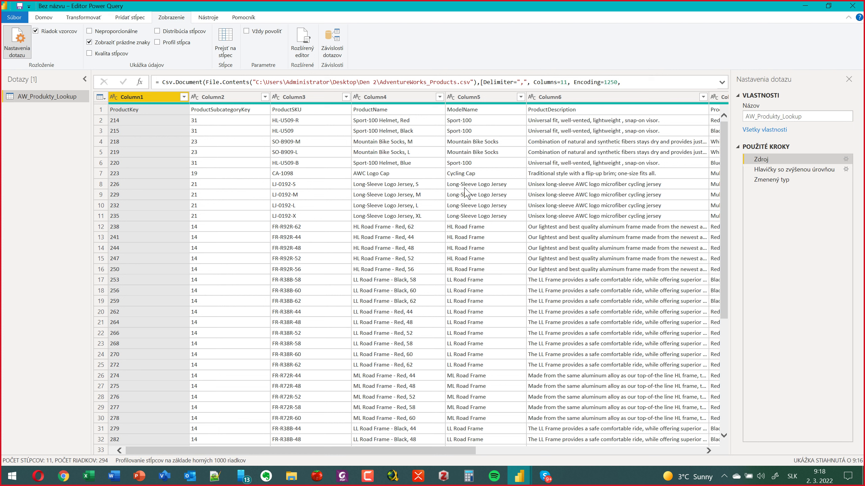
{"action": "left_click", "coordinate": [255, 83]}
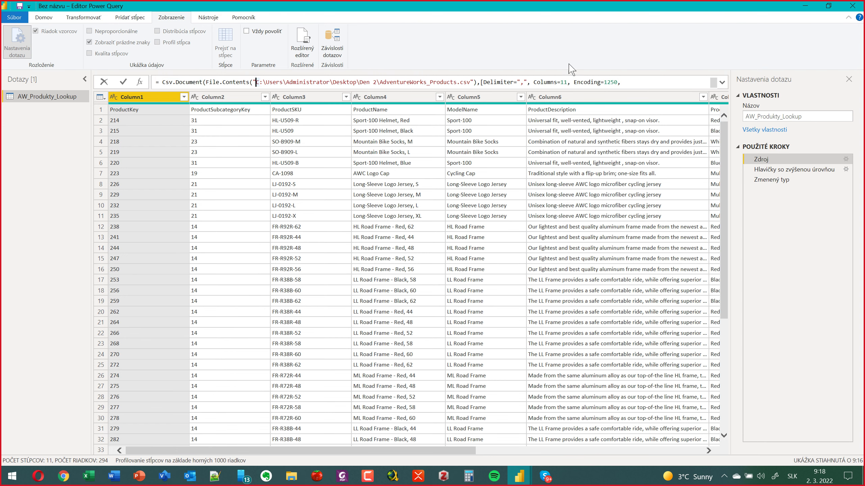
{"action": "left_click", "coordinate": [721, 82]}
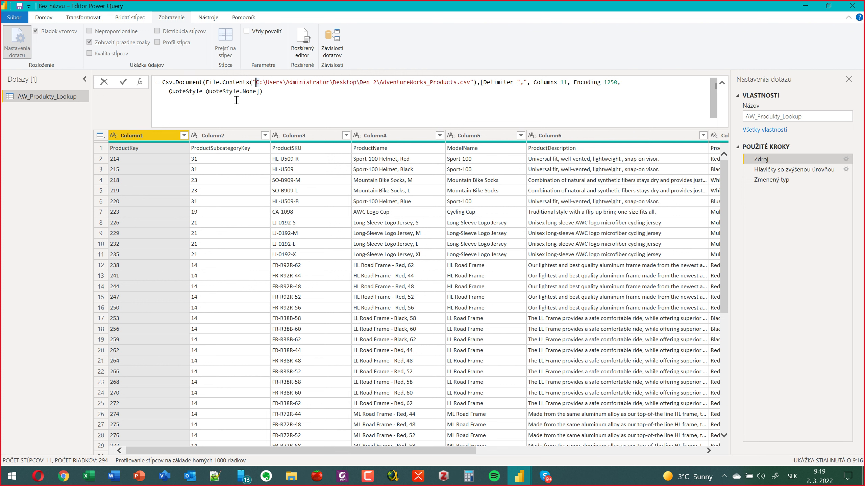
Compare the Zmenený typ and Hlavičky so zvýšenou úrovňou previews, ending on promoted headers
{"action": "left_click", "coordinate": [47, 20]}
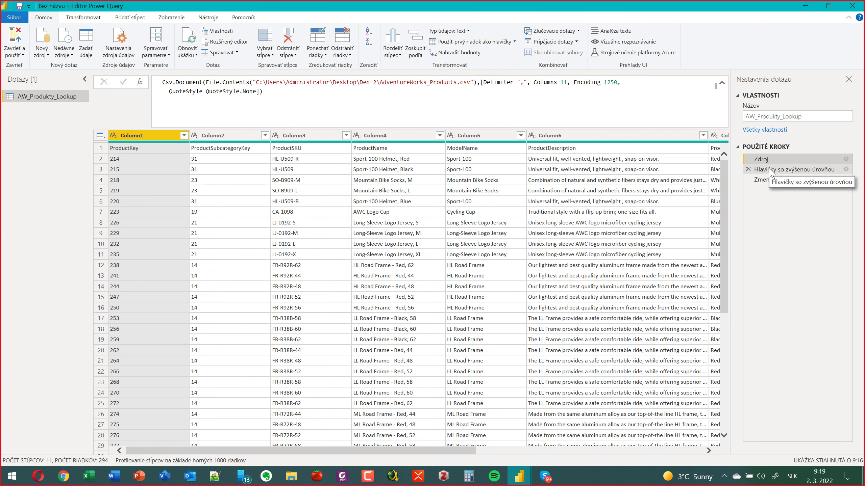
{"action": "left_click", "coordinate": [770, 170]}
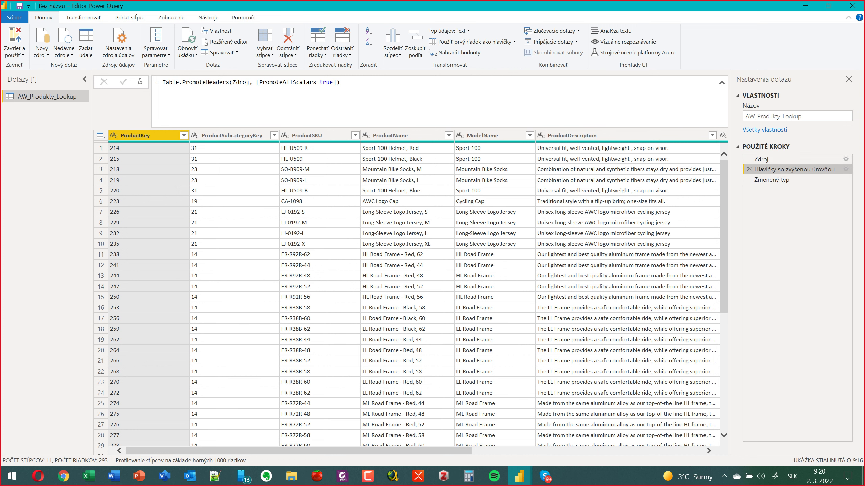
{"action": "left_click", "coordinate": [790, 182]}
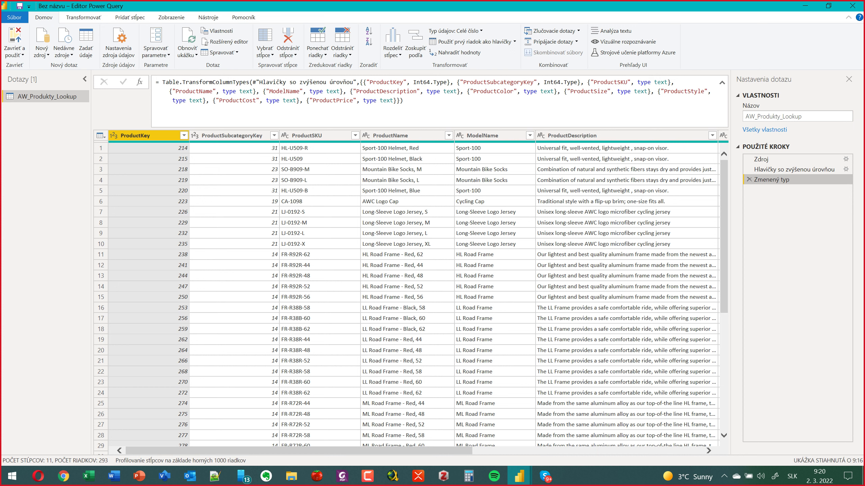
{"action": "left_click", "coordinate": [767, 170]}
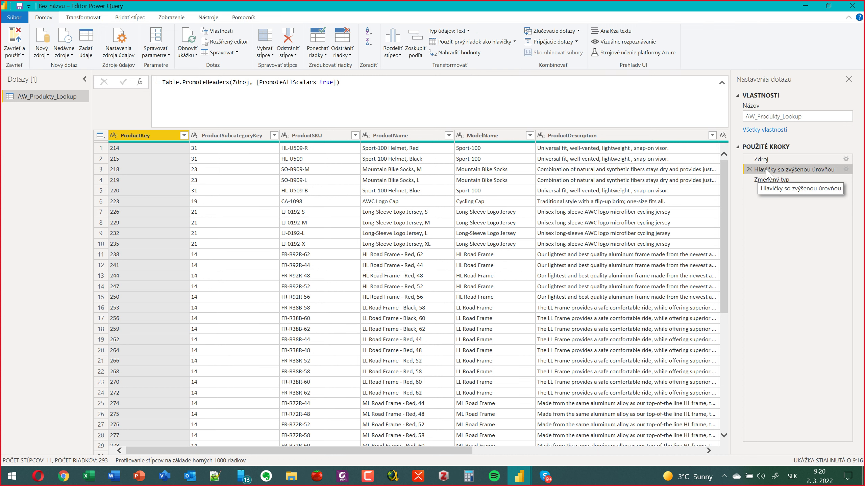
{"action": "left_click", "coordinate": [770, 179]}
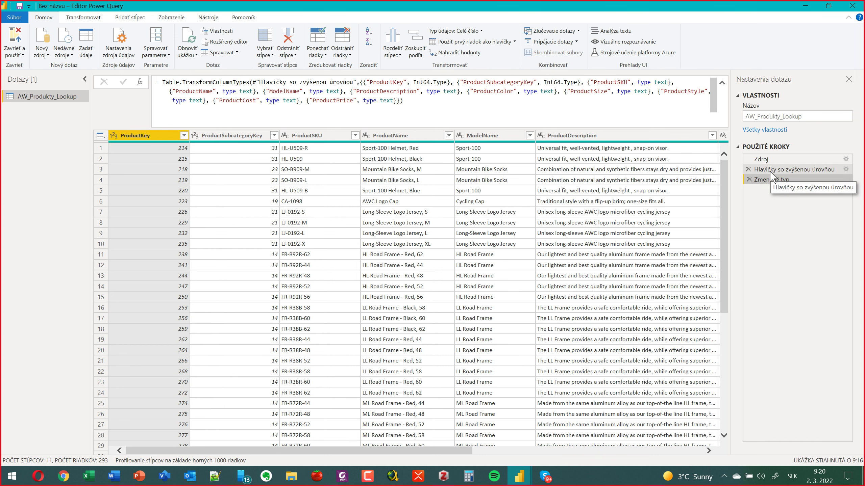
{"action": "key", "text": "Up"}
{"action": "left_click", "coordinate": [771, 180]}
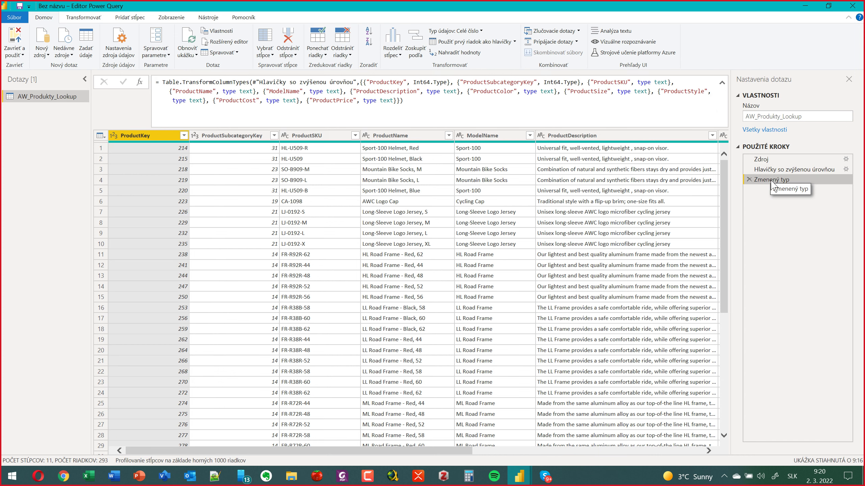
{"action": "left_click", "coordinate": [774, 170]}
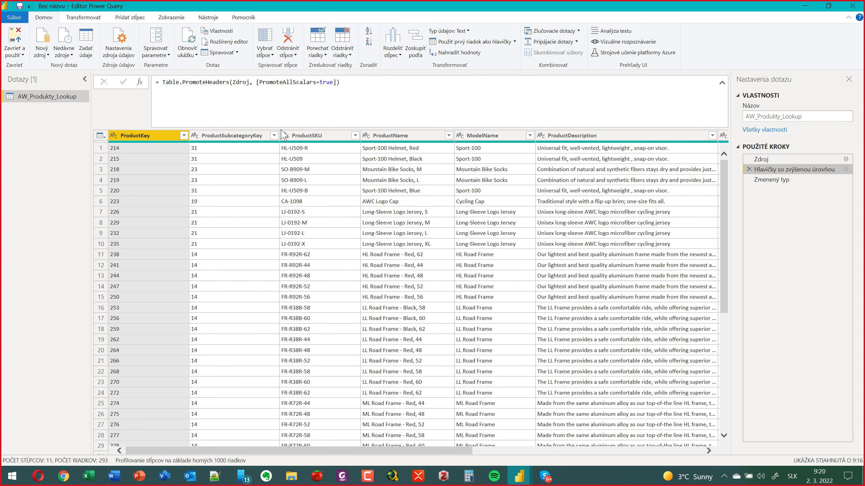
Check ProductKey's data type choices without changing them, then select the 'Zmenený typ' applied step
{"action": "left_click", "coordinate": [114, 136]}
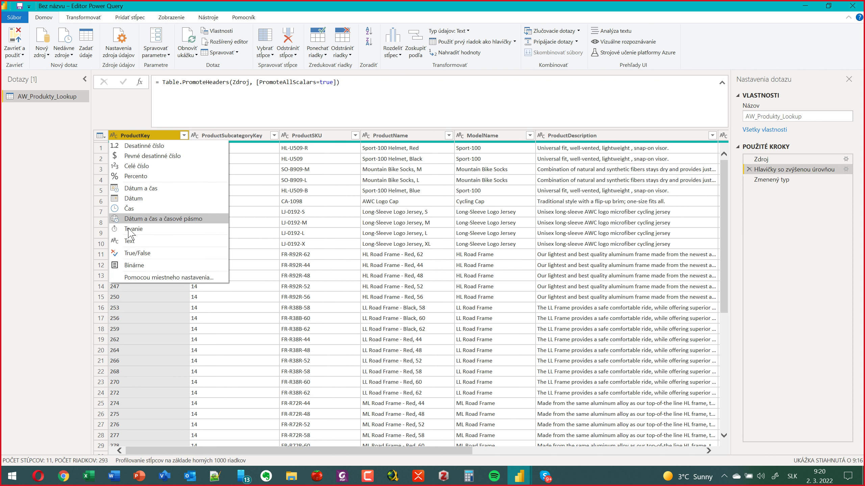
{"action": "left_click", "coordinate": [281, 7]}
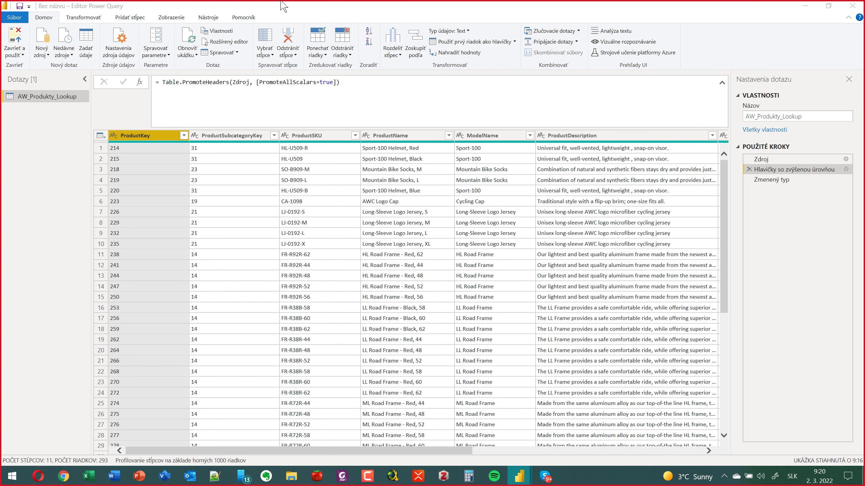
{"action": "left_click", "coordinate": [284, 6]}
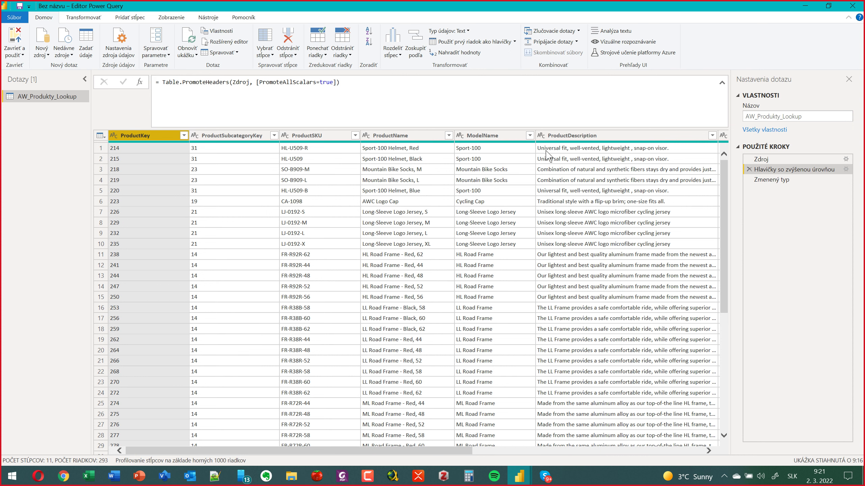
{"action": "left_click", "coordinate": [770, 180]}
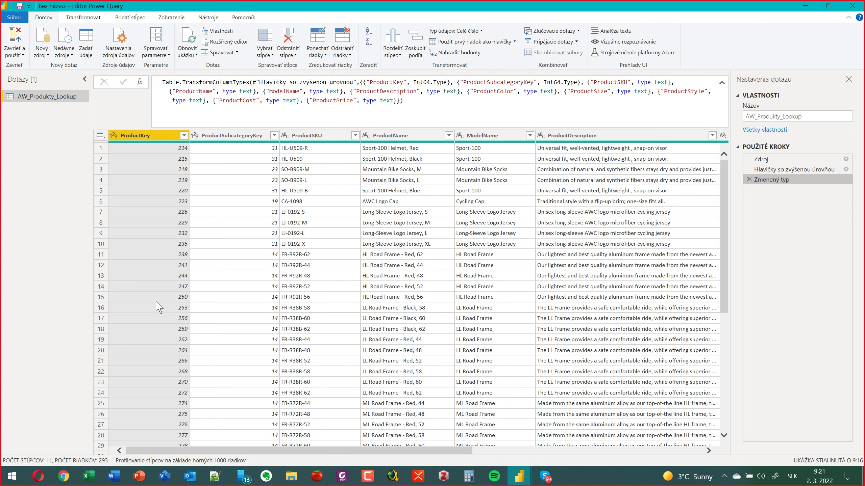
Review ProductKey's type choices and the value 262, then bring up the Transformovať commands
{"action": "left_click", "coordinate": [114, 135]}
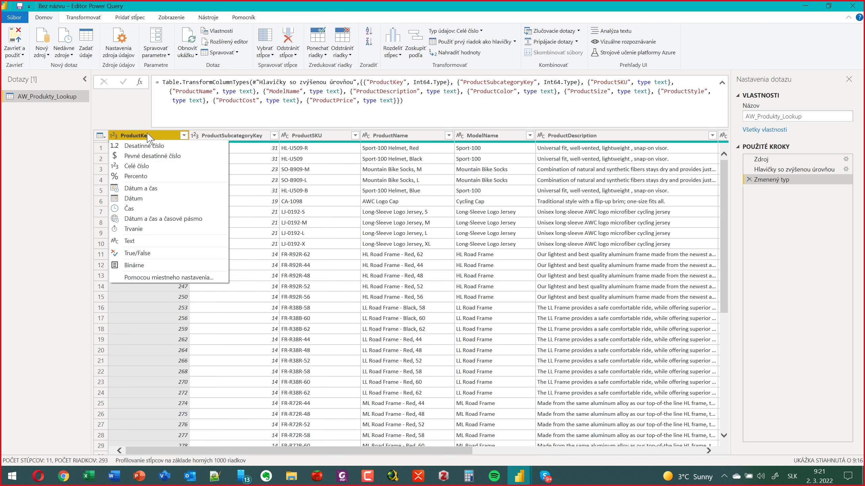
{"action": "left_click", "coordinate": [166, 340]}
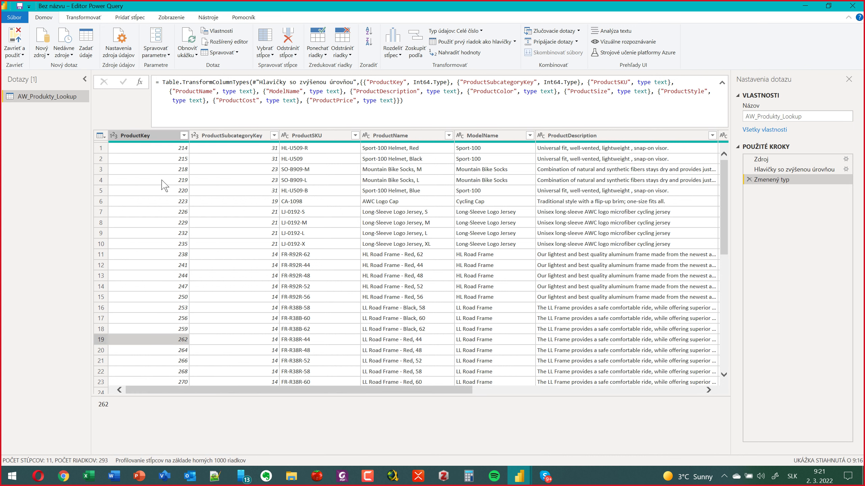
{"action": "left_click", "coordinate": [159, 138]}
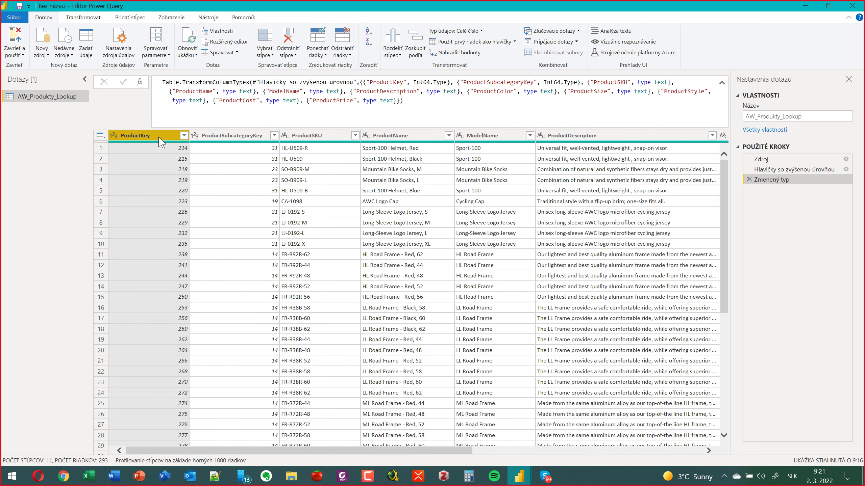
{"action": "left_click", "coordinate": [90, 20]}
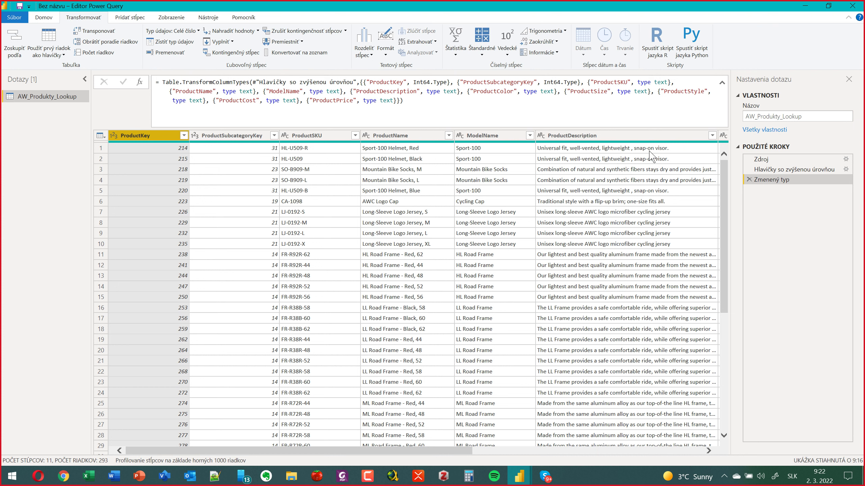
Look over the Nástroje, Zobrazenie, Pridať stĺpec and Transformovať tabs, ending on Domov
{"action": "left_click", "coordinate": [207, 17]}
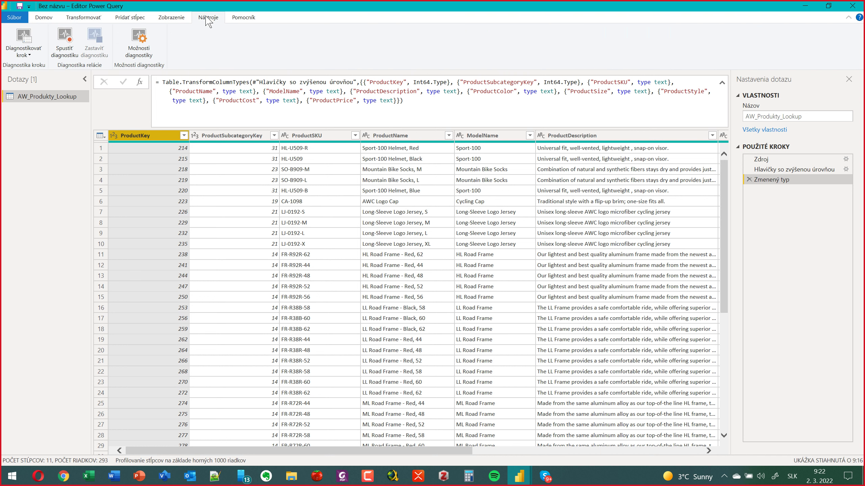
{"action": "left_click", "coordinate": [172, 17]}
{"action": "left_click", "coordinate": [130, 18]}
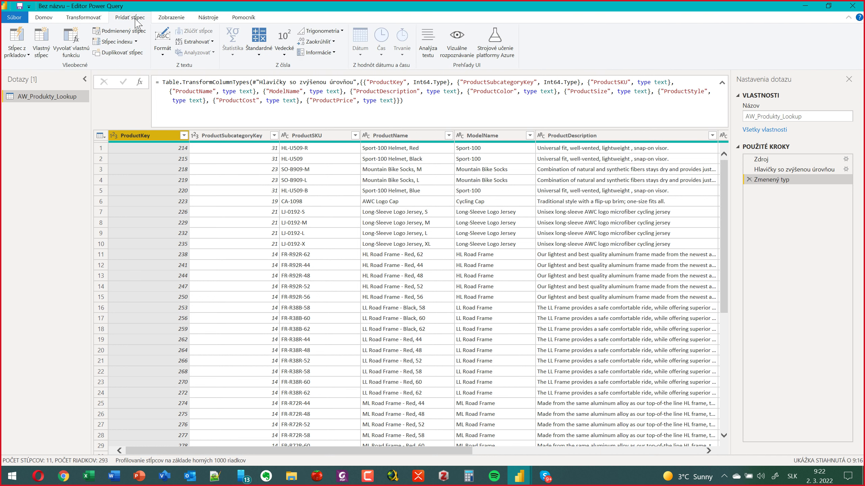
{"action": "left_click", "coordinate": [83, 17]}
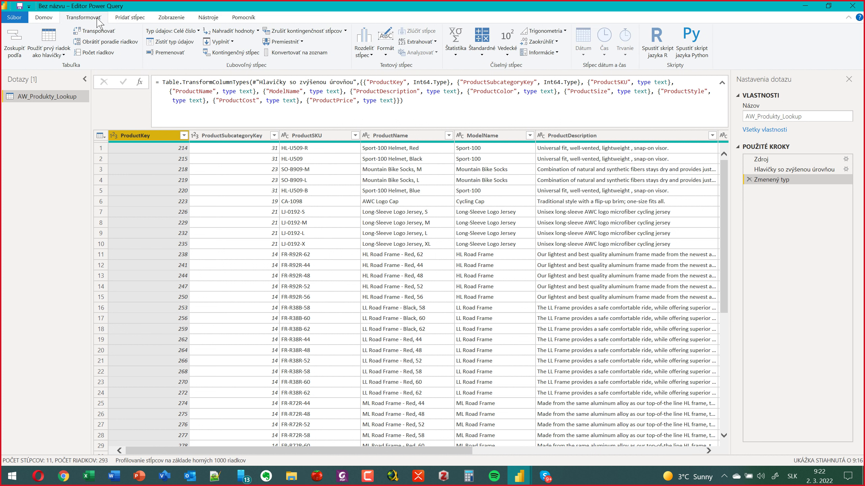
{"action": "mouse_move", "coordinate": [541, 91]}
{"action": "left_click", "coordinate": [52, 18]}
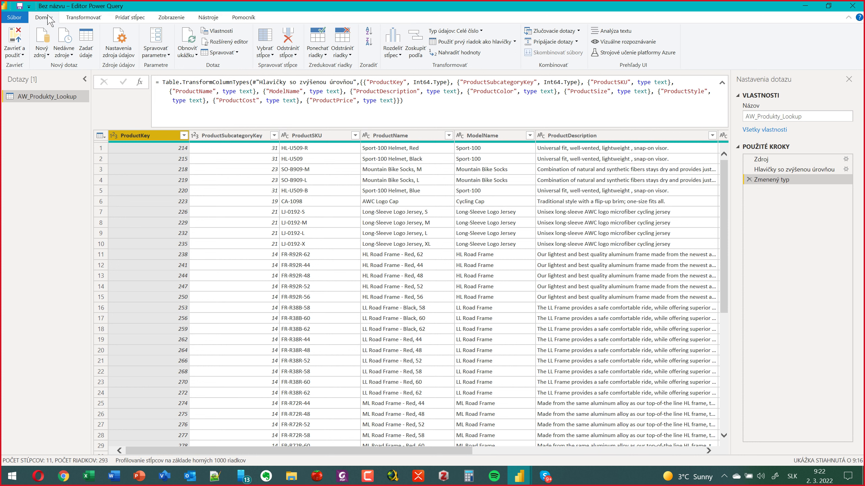
Check the data type lists unchanged and inspect SKU SO-B909-L and subcategory key 23 in row 4
{"action": "left_click", "coordinate": [483, 30]}
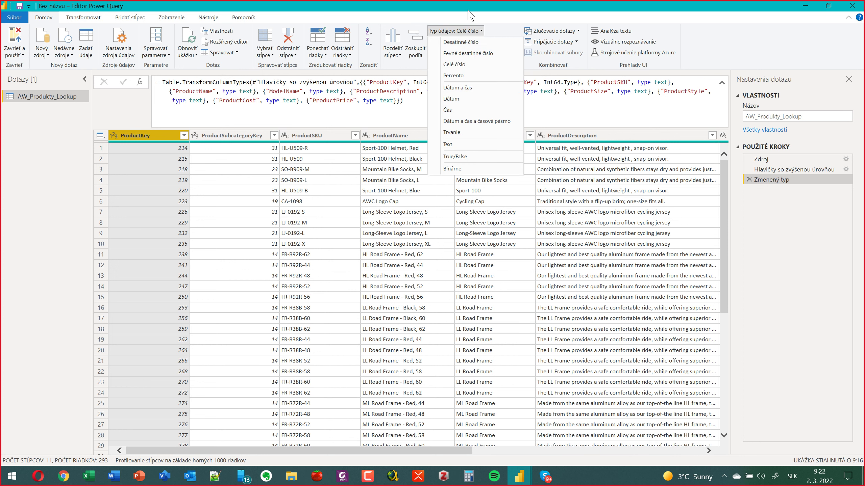
{"action": "key", "text": "Escape"}
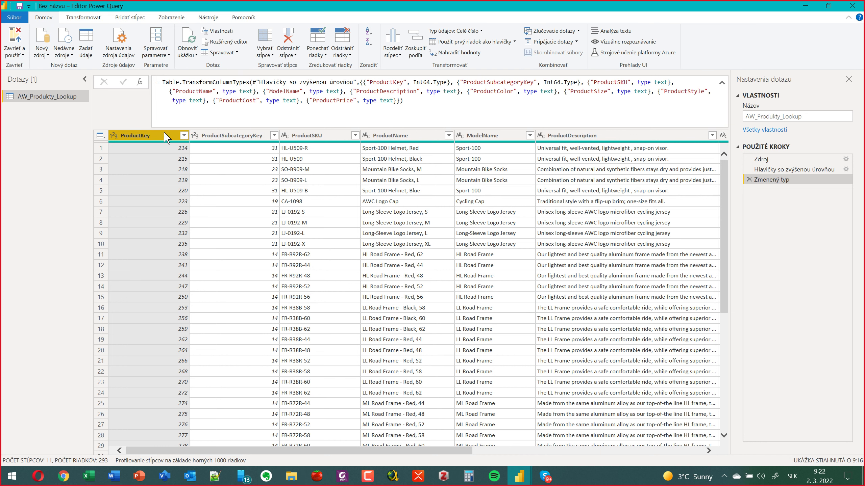
{"action": "left_click", "coordinate": [113, 135]}
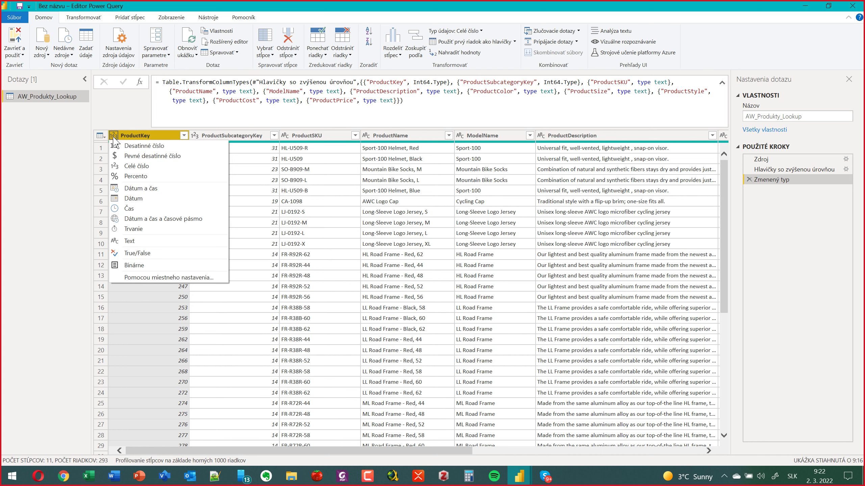
{"action": "left_click", "coordinate": [350, 183]}
{"action": "left_click", "coordinate": [220, 188]}
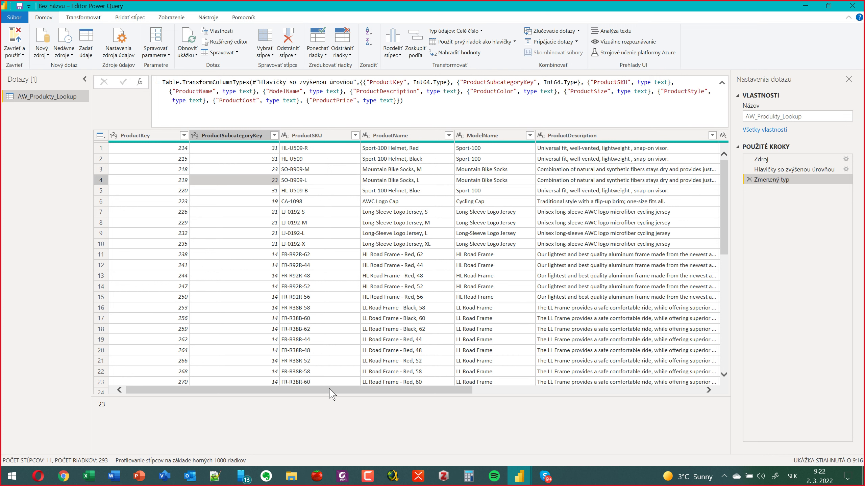
{"action": "left_click_drag", "start_coordinate": [333, 396], "coordinate": [508, 382]}
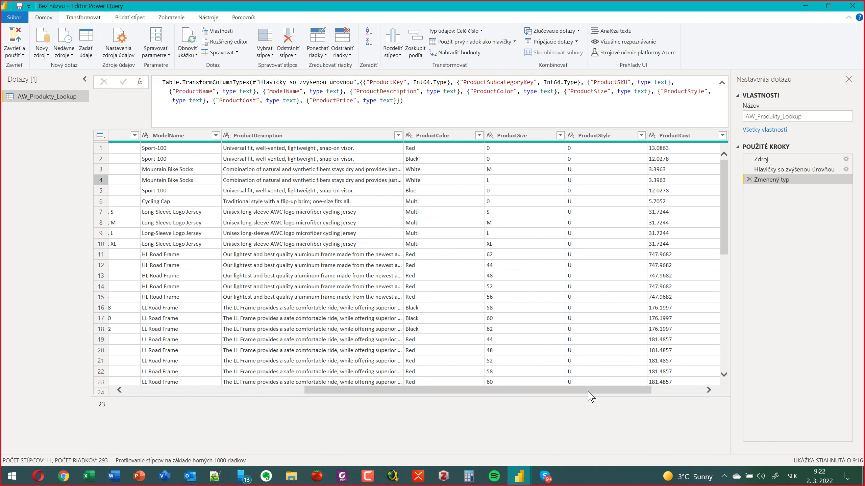
{"action": "left_click_drag", "start_coordinate": [593, 391], "coordinate": [696, 381]}
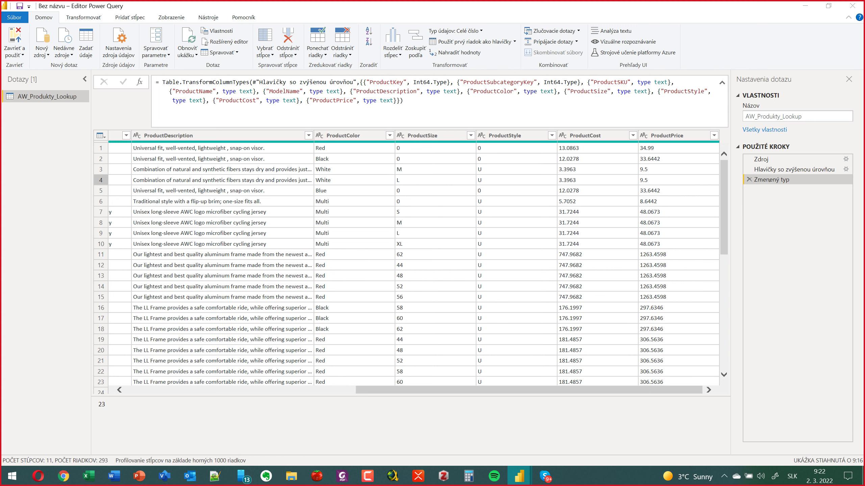
{"action": "key", "text": "alt+Tab"}
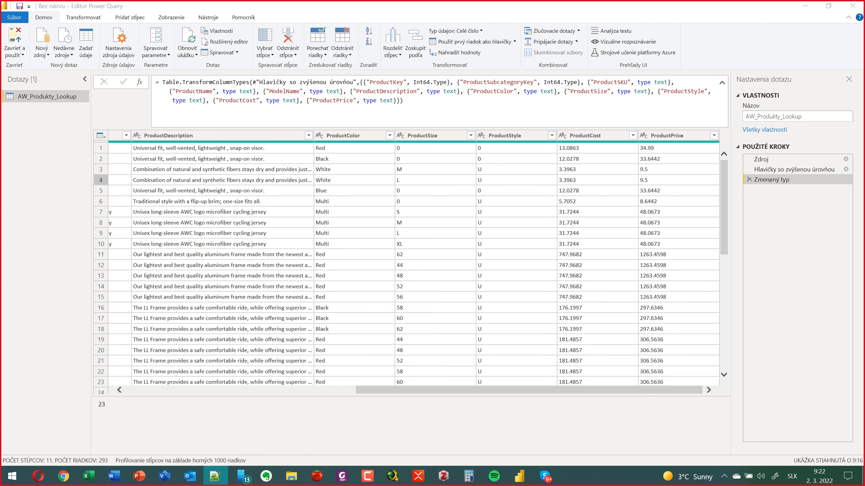
{"action": "left_click", "coordinate": [233, 91]}
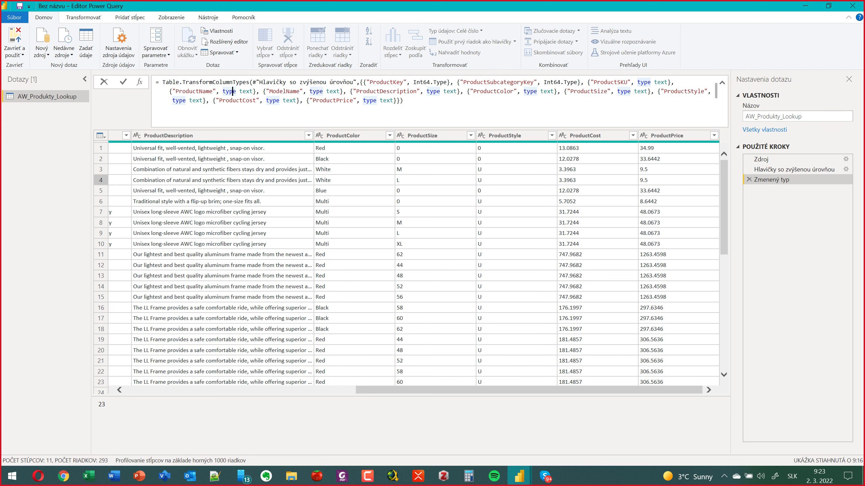
{"action": "key", "text": "Return"}
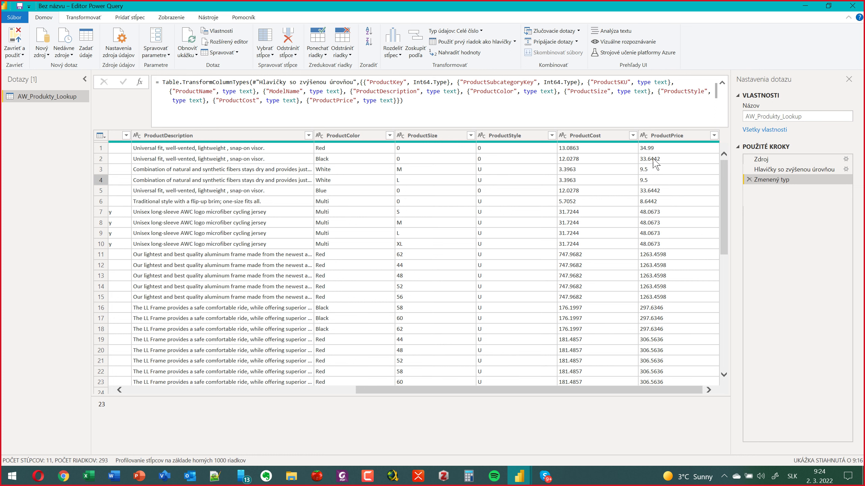
{"action": "left_click", "coordinate": [652, 137]}
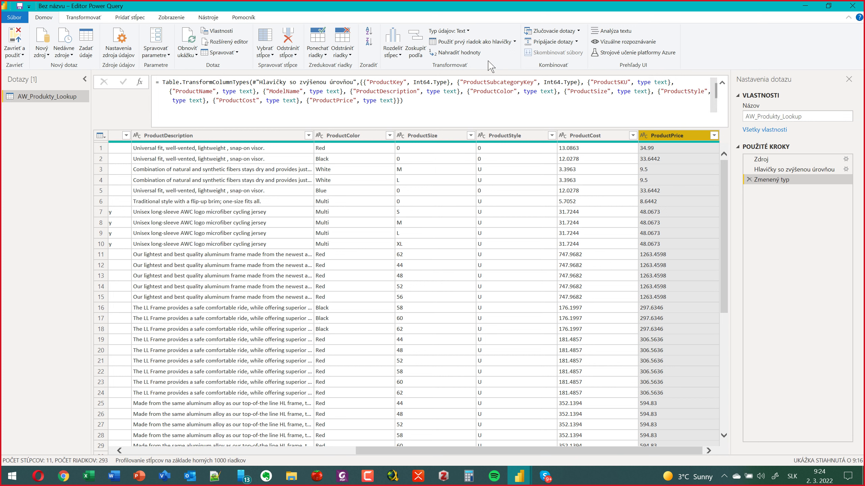
Change ProductPrice from Text to Decimal number, replacing the current type conversion
{"action": "left_click", "coordinate": [468, 31]}
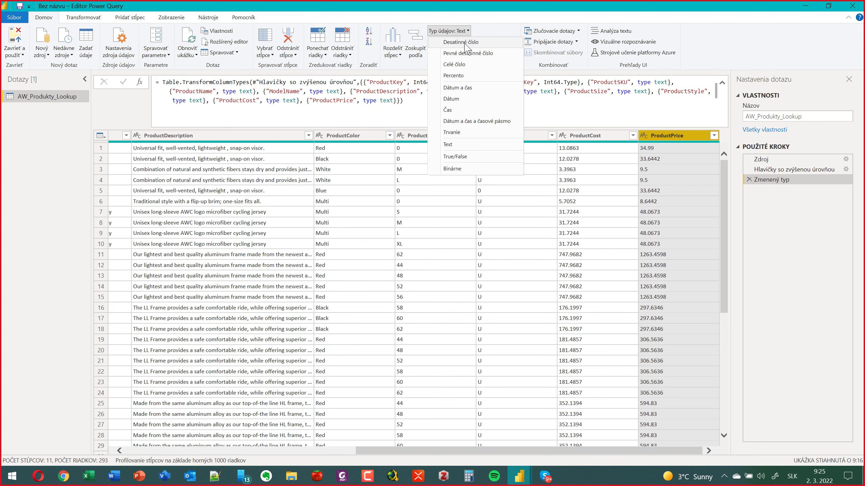
{"action": "left_click", "coordinate": [465, 44]}
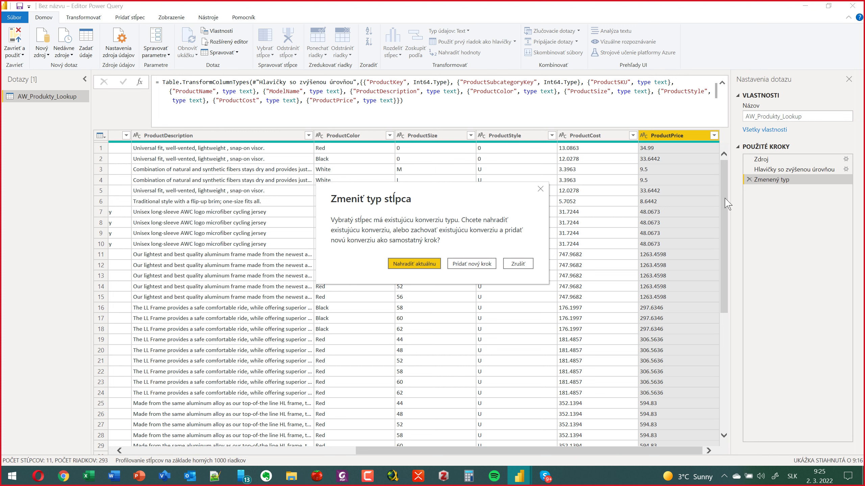
{"action": "left_click", "coordinate": [414, 264]}
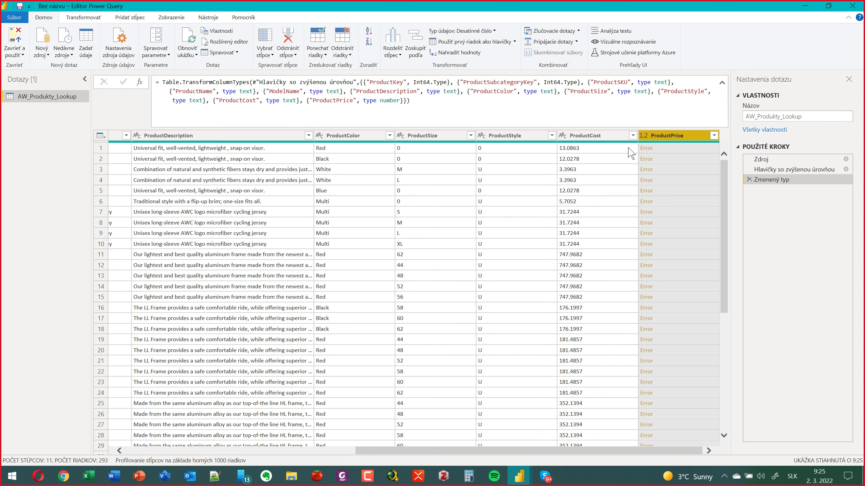
{"action": "left_click", "coordinate": [646, 150]}
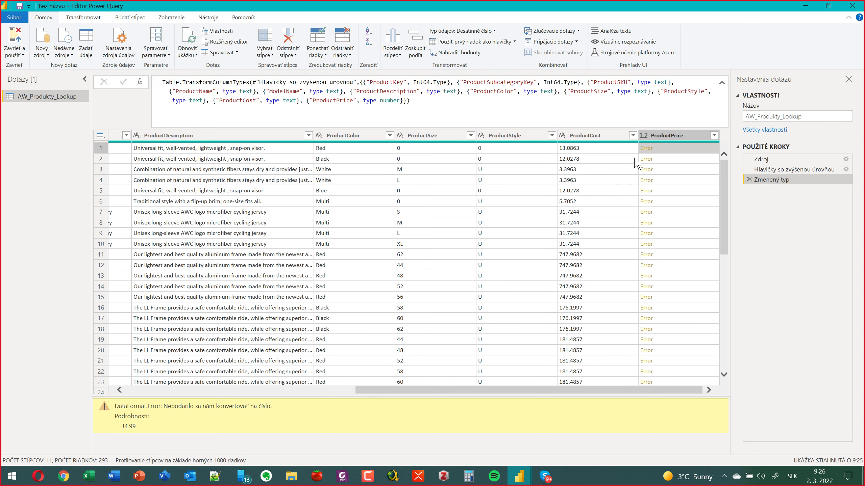
{"action": "left_click", "coordinate": [662, 136]}
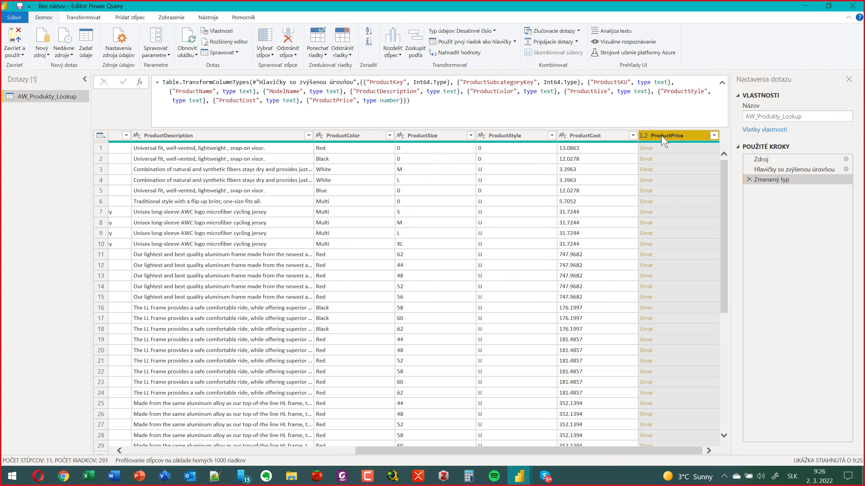
Open the Region settings from Control Panel and center the dialog on screen
{"action": "left_click", "coordinate": [4, 482]}
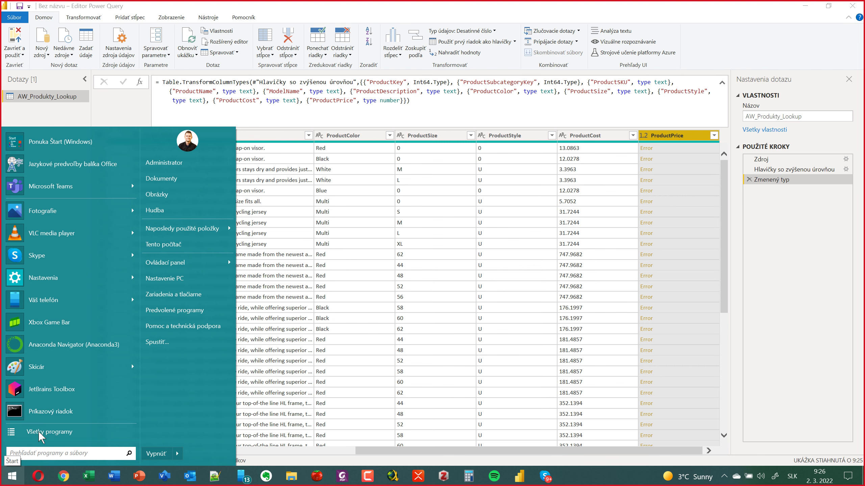
{"action": "left_click", "coordinate": [180, 263]}
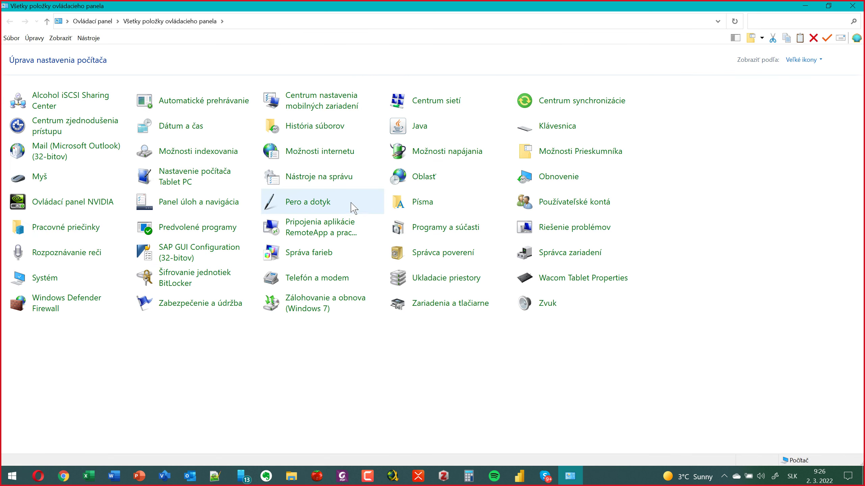
{"action": "left_click", "coordinate": [419, 177]}
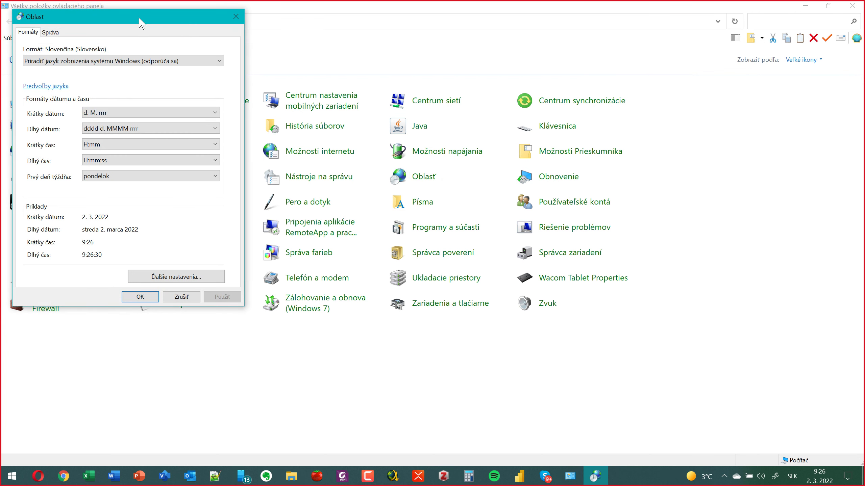
{"action": "left_click_drag", "start_coordinate": [139, 22], "coordinate": [359, 73]}
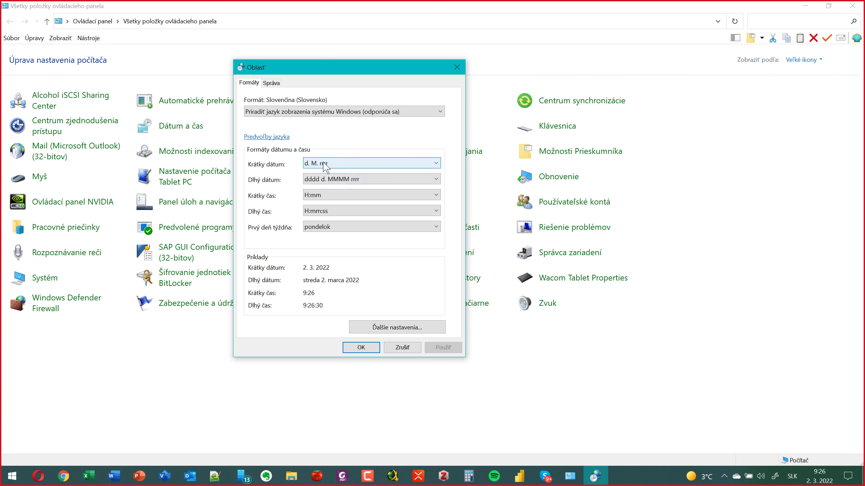
Check the decimal separator in Additional settings' Numbers tab, then close both dialogs
{"action": "left_click", "coordinate": [368, 328]}
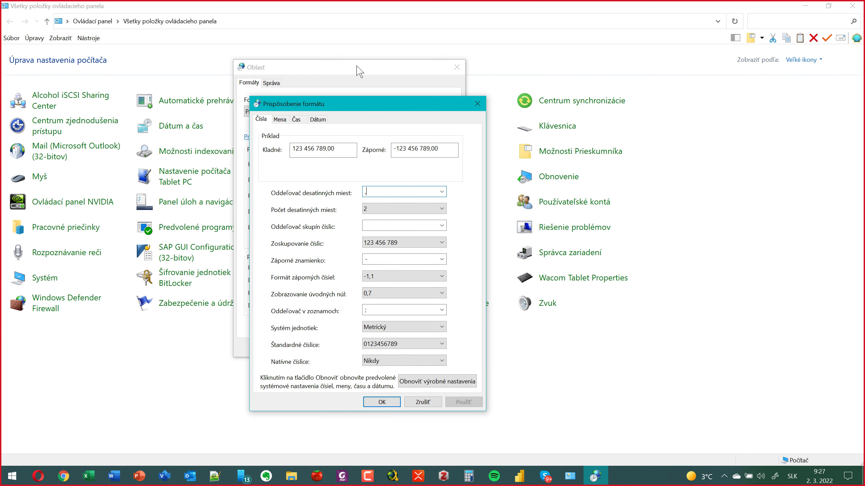
{"action": "left_click_drag", "start_coordinate": [319, 105], "coordinate": [473, 118]}
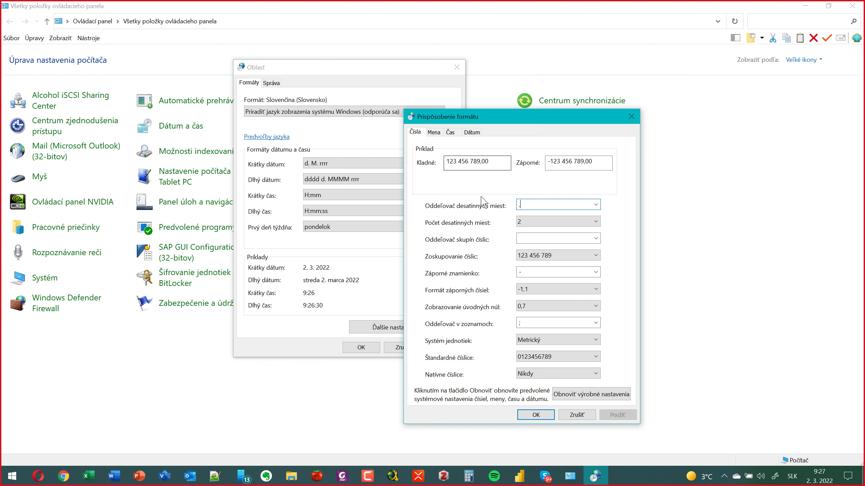
{"action": "left_click", "coordinate": [629, 117]}
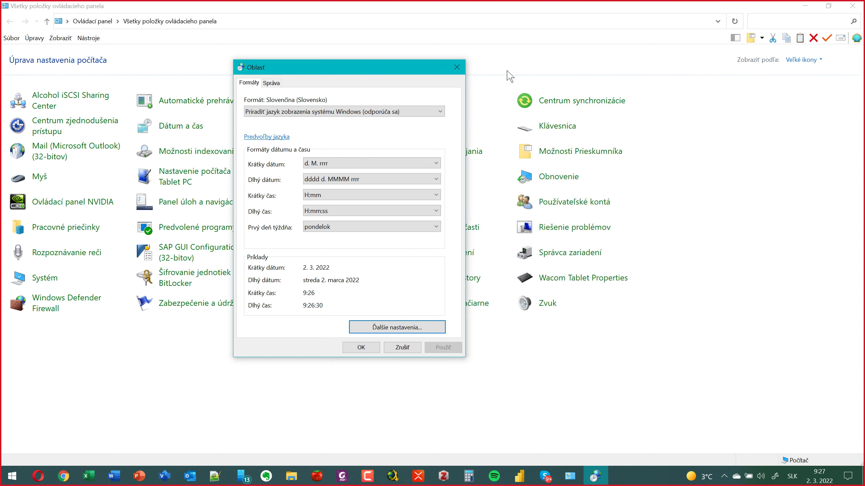
{"action": "left_click", "coordinate": [456, 67]}
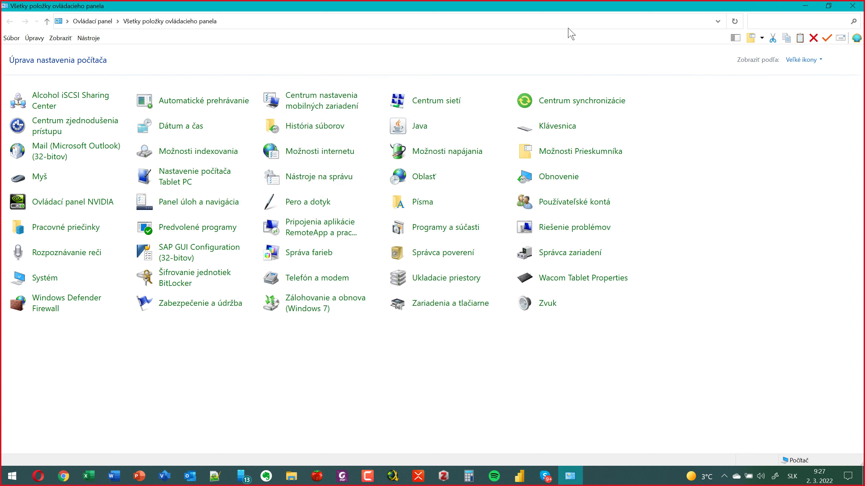
Try replacing '.' with ',' in ProductPrice, then cancel after the Number type warning
{"action": "left_click", "coordinate": [805, 5]}
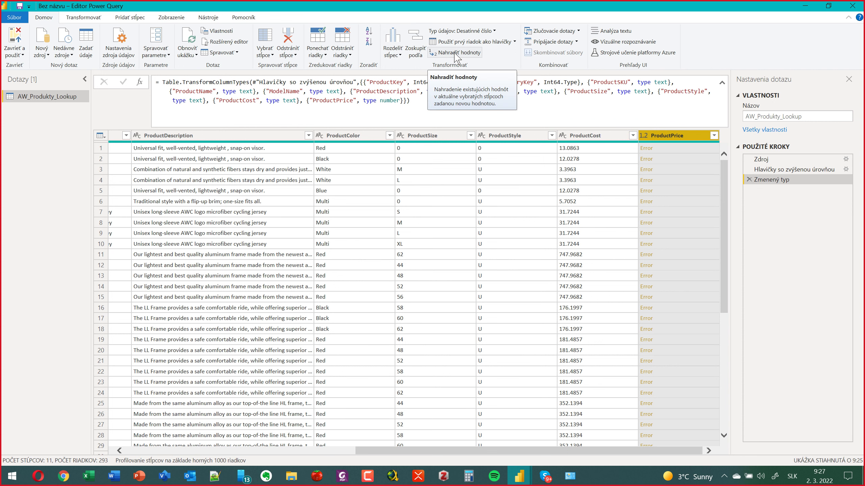
{"action": "left_click", "coordinate": [457, 54]}
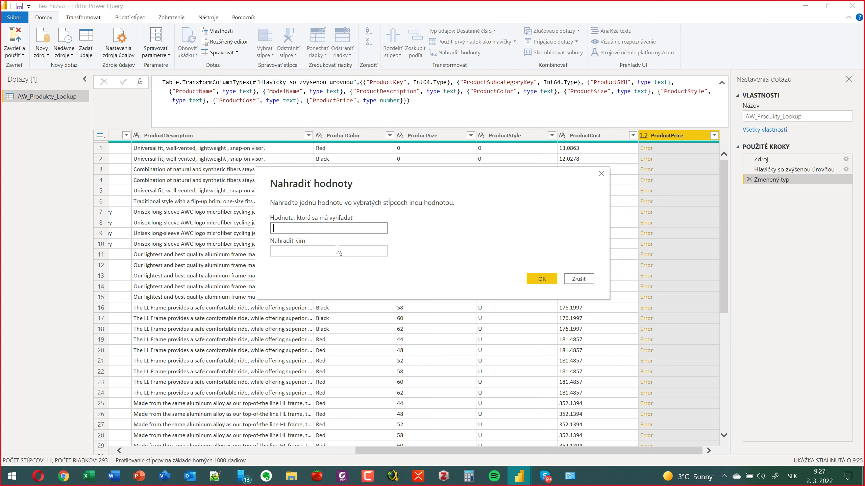
{"action": "type", "text": "."}
{"action": "left_click", "coordinate": [317, 254]}
{"action": "type", "text": ","}
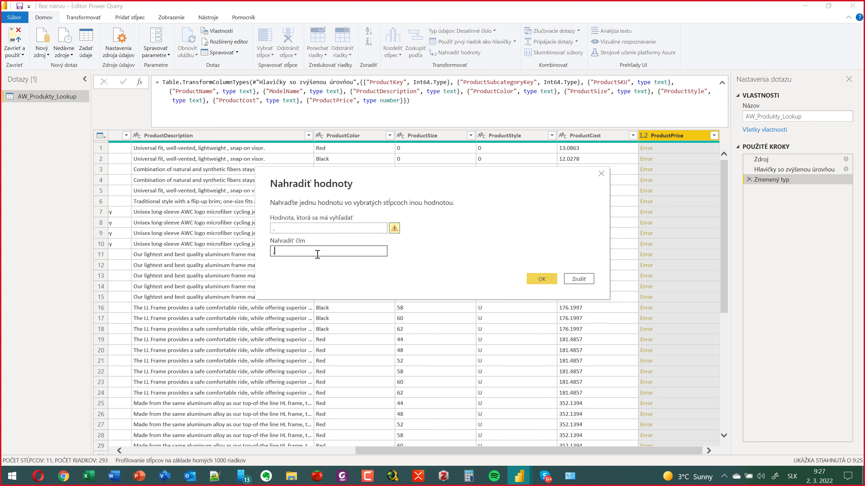
{"action": "left_click", "coordinate": [395, 229]}
{"action": "mouse_move", "coordinate": [394, 250]}
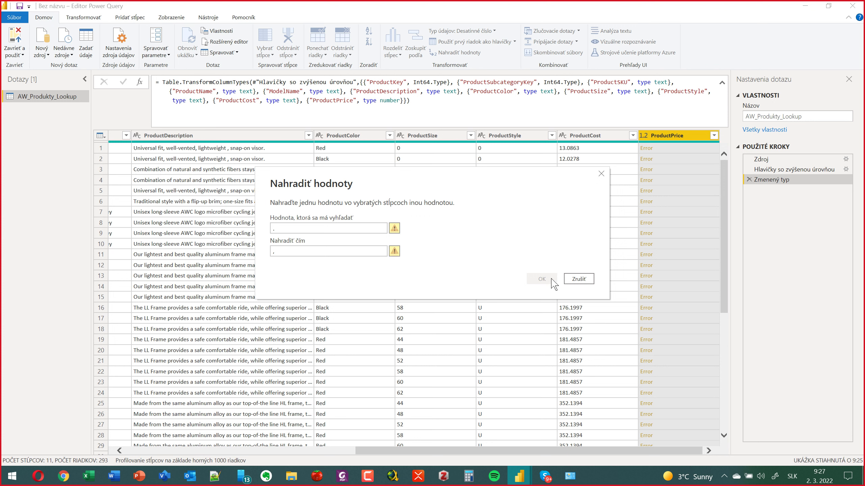
{"action": "left_click", "coordinate": [601, 174]}
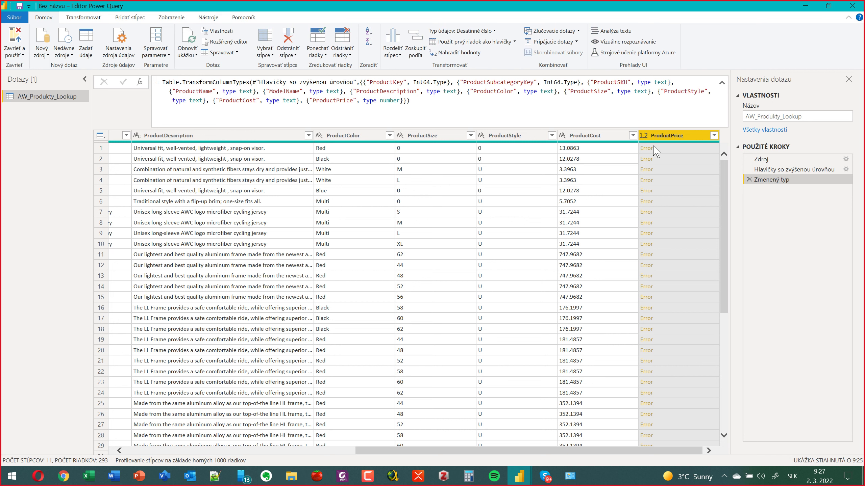
Drill into a ProductPrice error, remove that drill-down step, and scroll to ProductCost and ProductPrice
{"action": "left_click", "coordinate": [641, 150]}
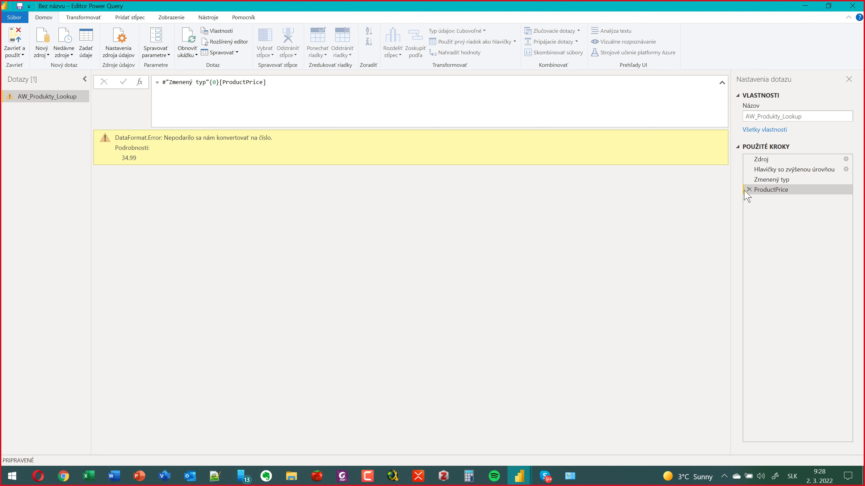
{"action": "left_click", "coordinate": [749, 189]}
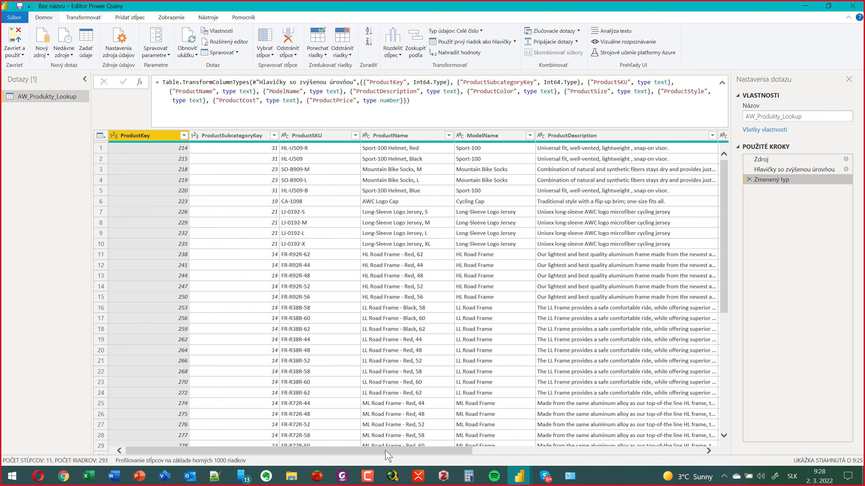
{"action": "left_click_drag", "start_coordinate": [390, 451], "coordinate": [638, 450]}
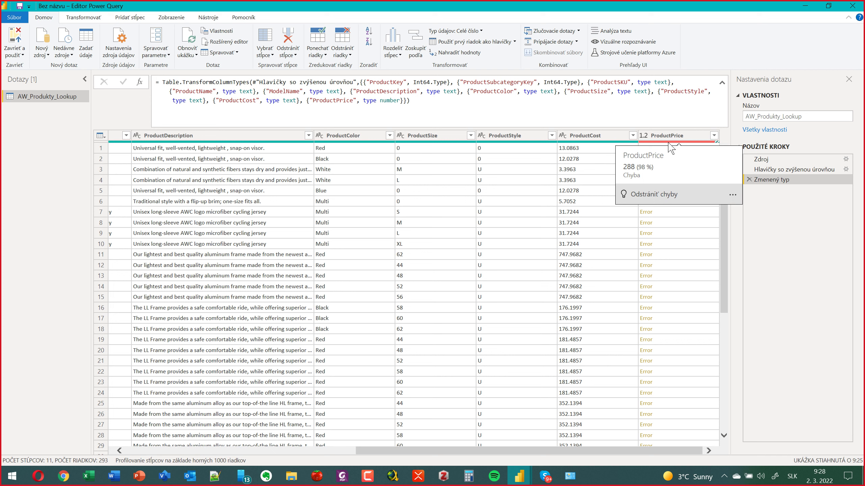
Enable Column quality and Column distribution, checking ProductPrice's filter list values in between
{"action": "left_click", "coordinate": [171, 18]}
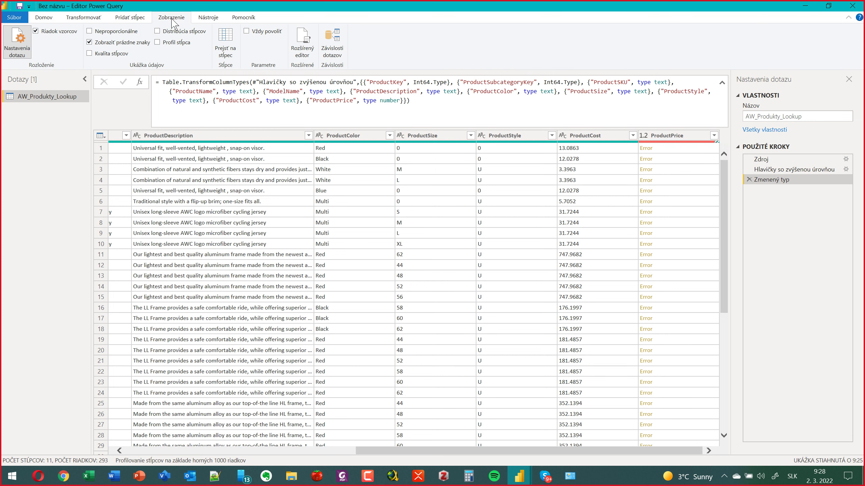
{"action": "left_click", "coordinate": [118, 53]}
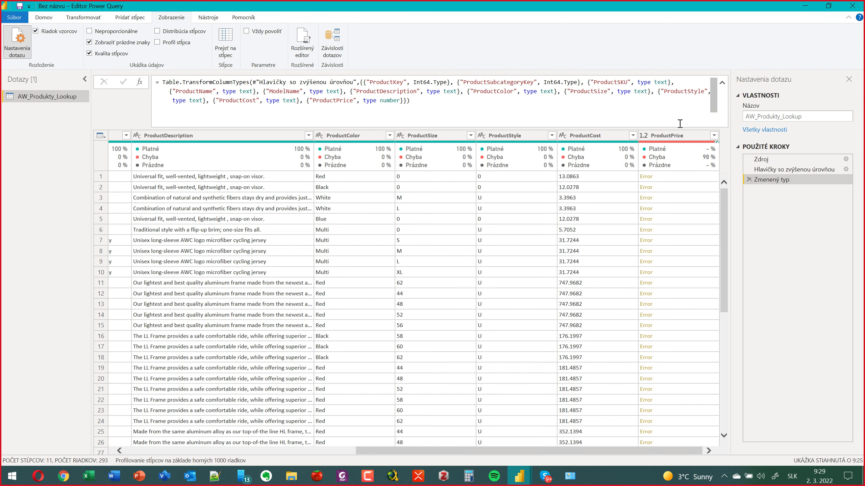
{"action": "mouse_move", "coordinate": [679, 160]}
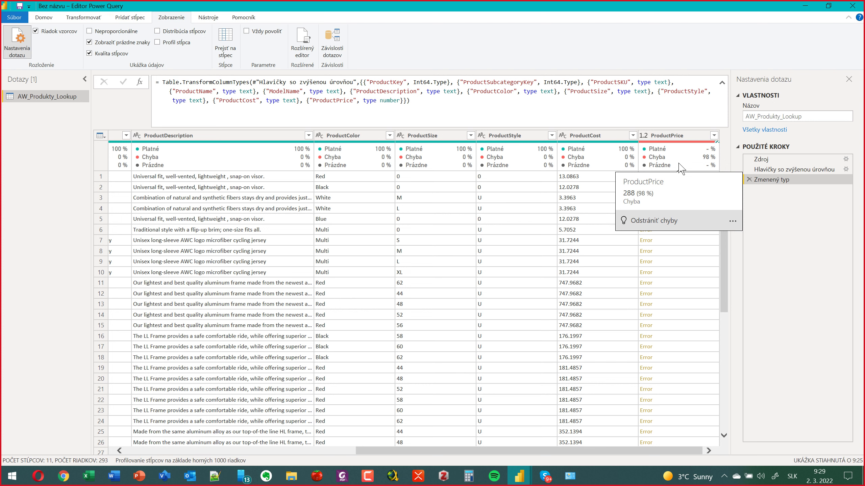
{"action": "left_click", "coordinate": [714, 136]}
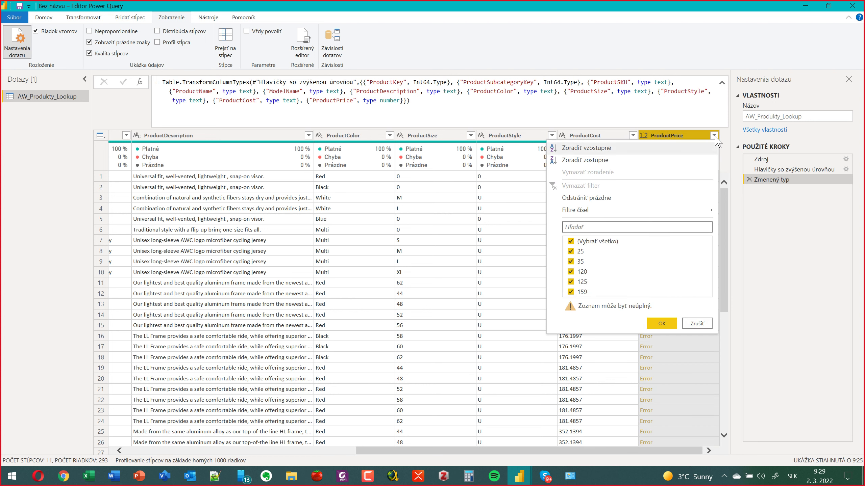
{"action": "left_click", "coordinate": [715, 136]}
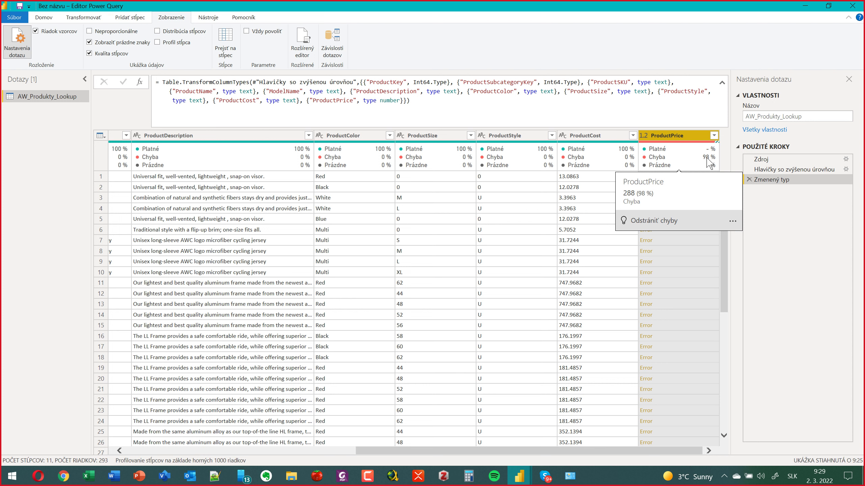
{"action": "left_click", "coordinate": [713, 136]}
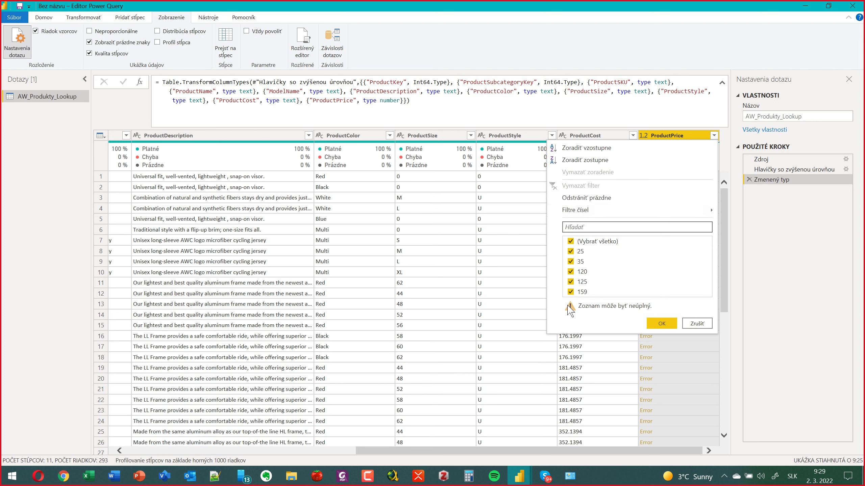
{"action": "key", "text": "Escape"}
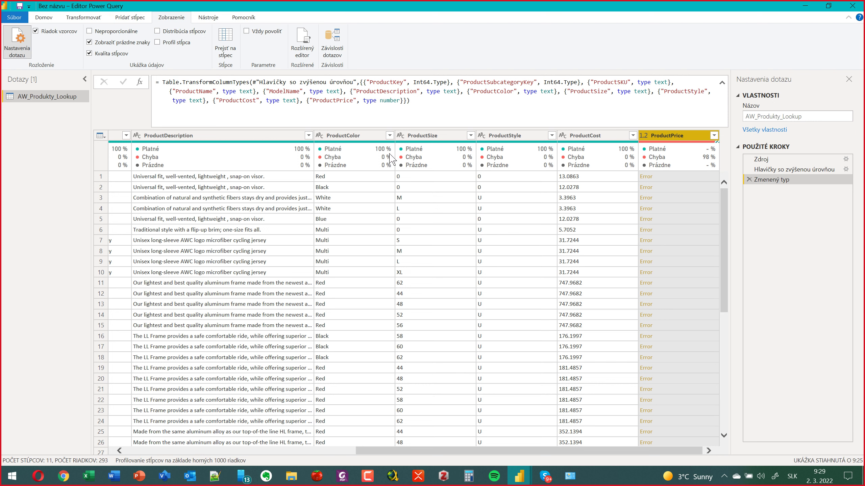
{"action": "mouse_move", "coordinate": [353, 156]}
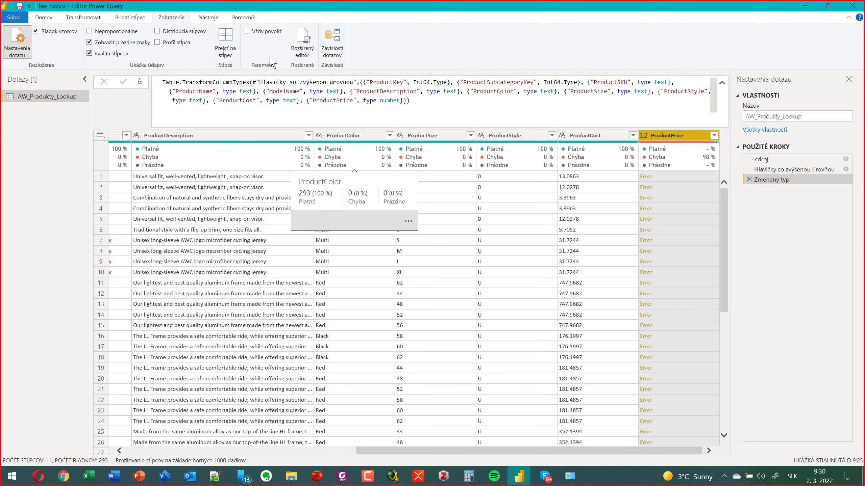
{"action": "left_click", "coordinate": [182, 31]}
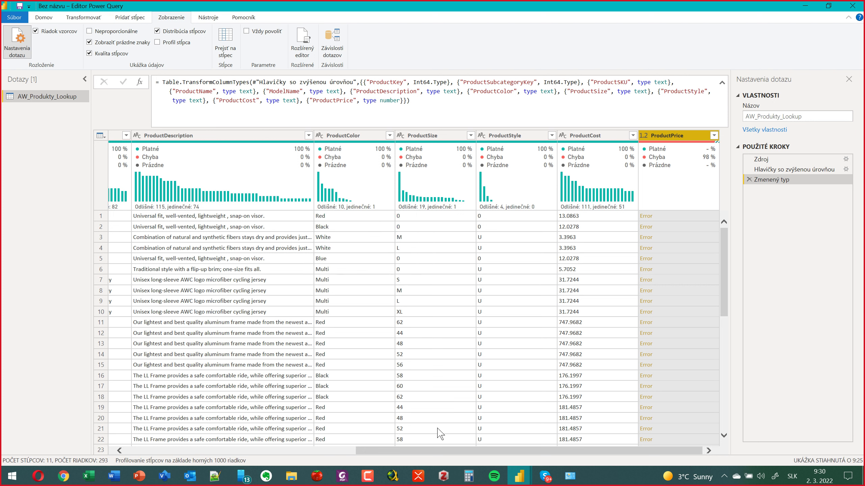
Scroll the grid, try Monospaced font and revert it, then enable Column profile
{"action": "left_click_drag", "start_coordinate": [445, 450], "coordinate": [181, 437]}
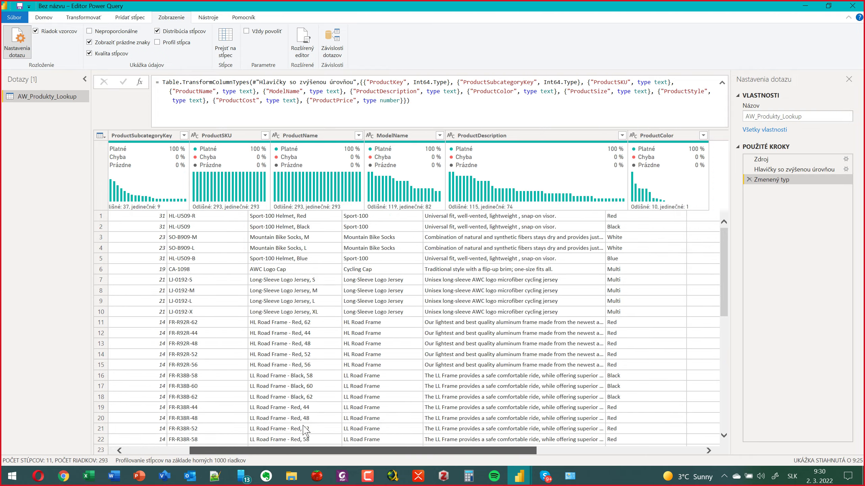
{"action": "left_click_drag", "start_coordinate": [183, 437], "coordinate": [509, 401]}
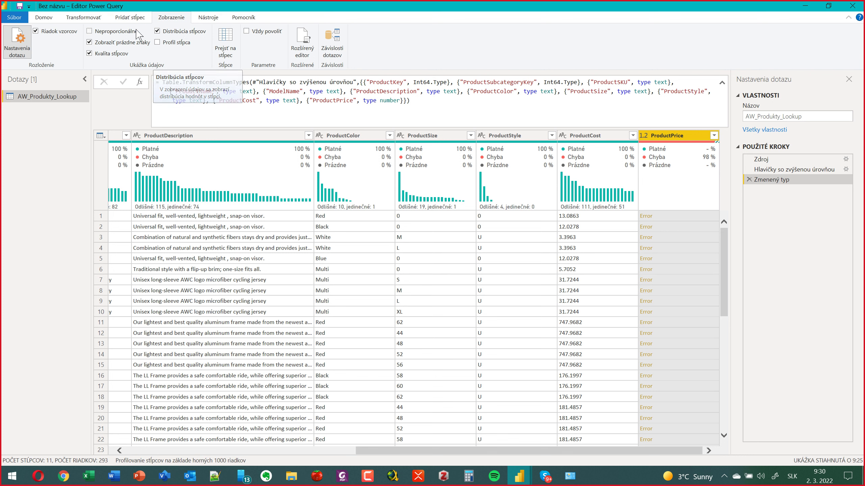
{"action": "left_click", "coordinate": [125, 32]}
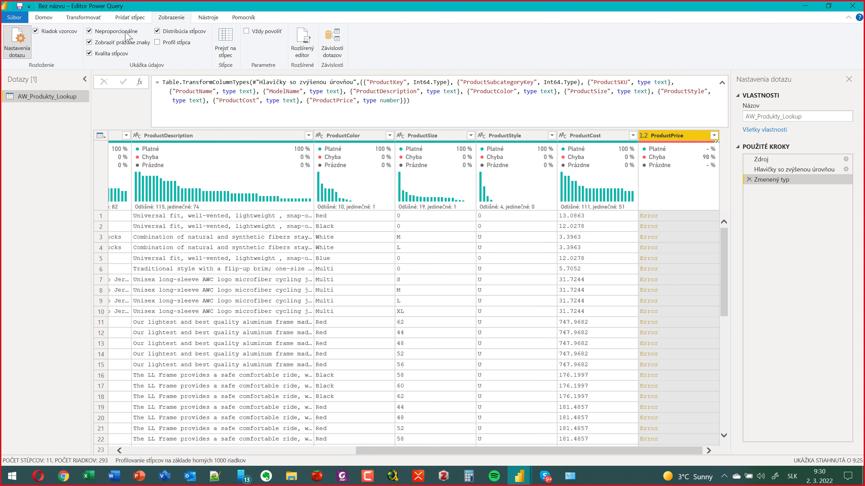
{"action": "left_click", "coordinate": [125, 32]}
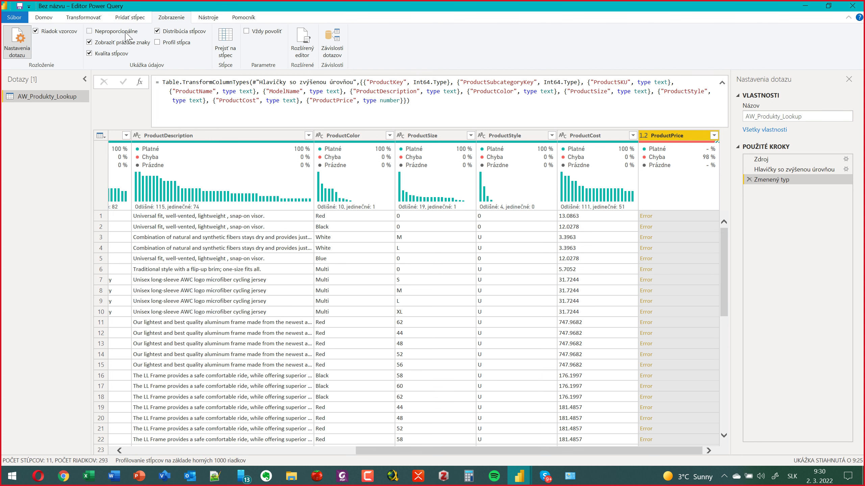
{"action": "left_click", "coordinate": [172, 43]}
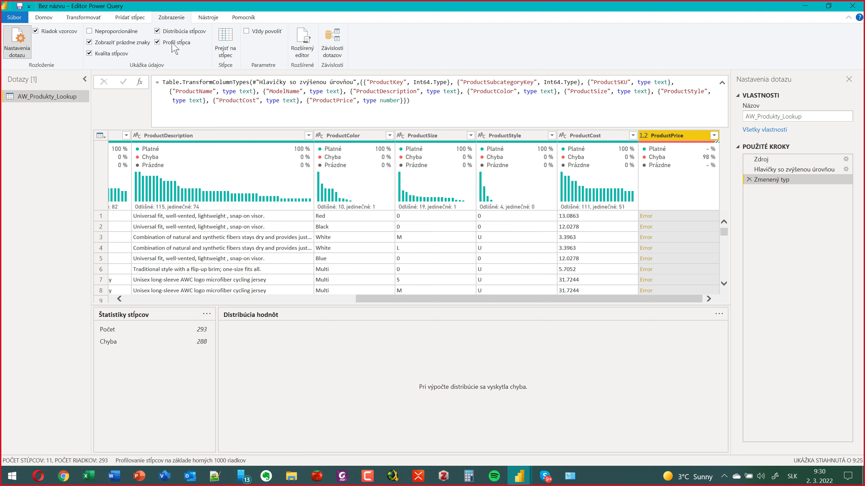
{"action": "left_click", "coordinate": [603, 135]}
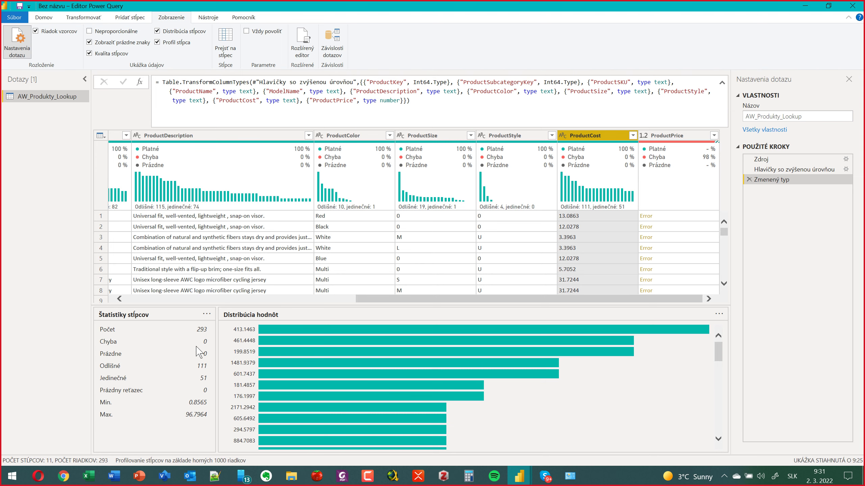
{"action": "scroll", "coordinate": [400, 344], "scroll_direction": "down", "scroll_amount": 2}
{"action": "scroll", "coordinate": [400, 345], "scroll_direction": "down", "scroll_amount": 5}
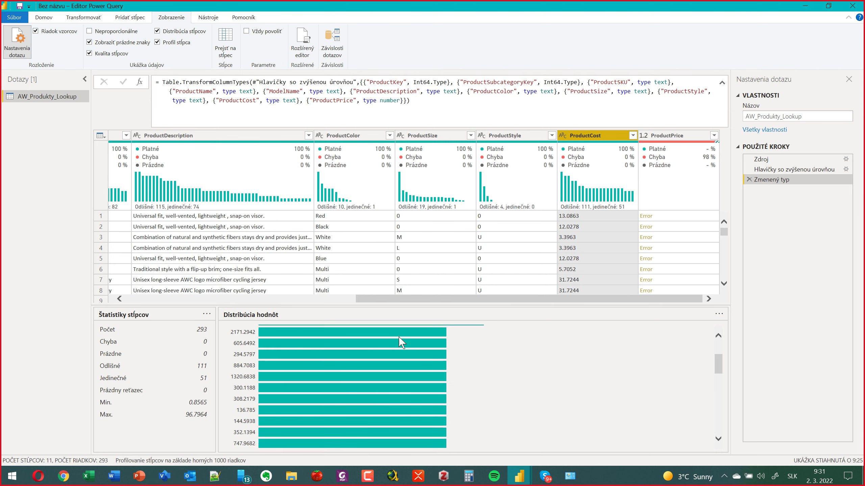
{"action": "scroll", "coordinate": [401, 347], "scroll_direction": "down", "scroll_amount": 5}
{"action": "scroll", "coordinate": [402, 349], "scroll_direction": "up", "scroll_amount": 4}
{"action": "scroll", "coordinate": [402, 350], "scroll_direction": "up", "scroll_amount": 3}
{"action": "scroll", "coordinate": [401, 351], "scroll_direction": "up", "scroll_amount": 5}
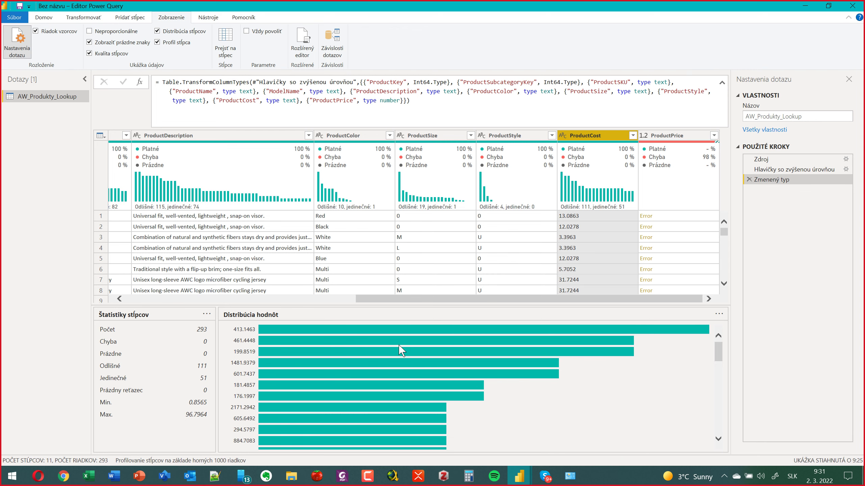
{"action": "left_click", "coordinate": [677, 204]}
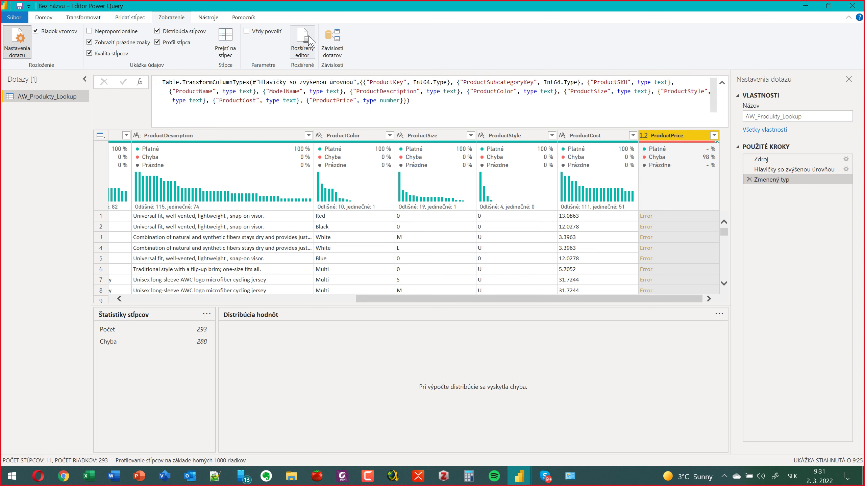
Open the Advanced Editor for AW_Produkty_Lookup and turn on line numbers and word wrap
{"action": "left_click", "coordinate": [303, 40]}
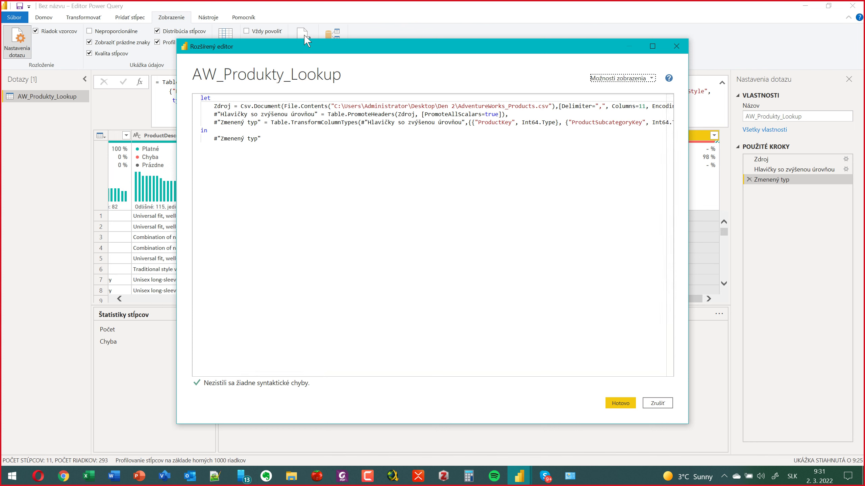
{"action": "left_click_drag", "start_coordinate": [300, 51], "coordinate": [286, 74]}
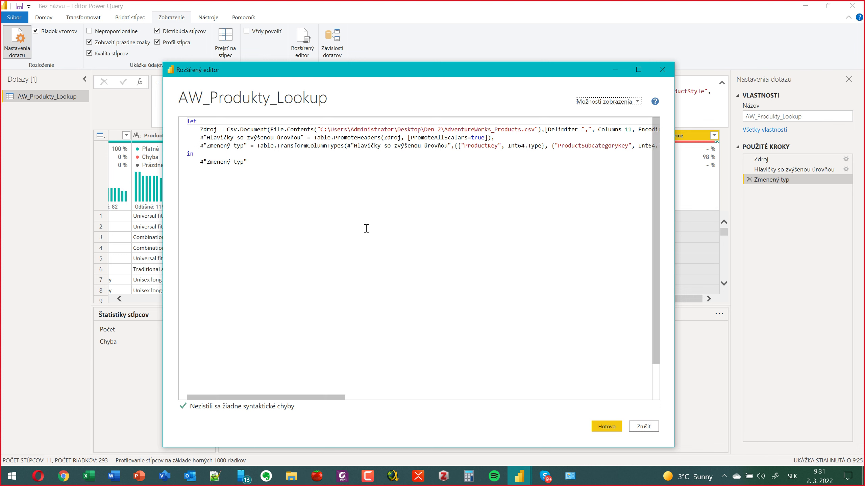
{"action": "left_click", "coordinate": [602, 103]}
{"action": "left_click", "coordinate": [646, 114]}
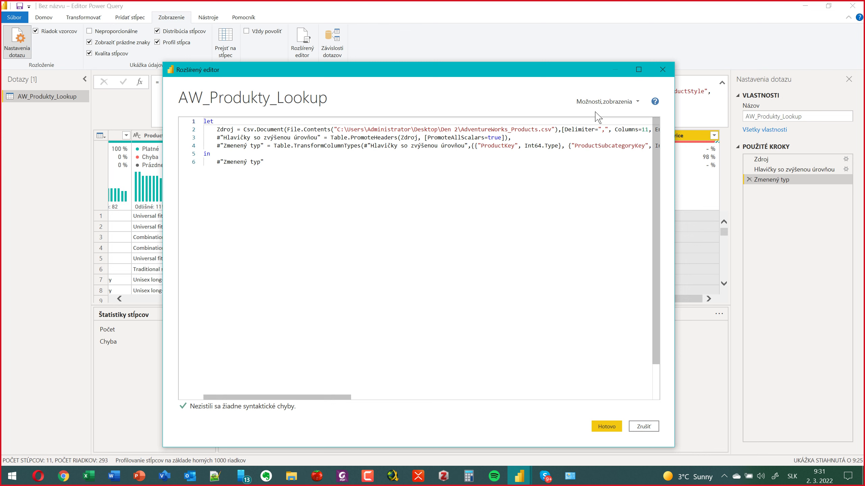
{"action": "left_click", "coordinate": [601, 103]}
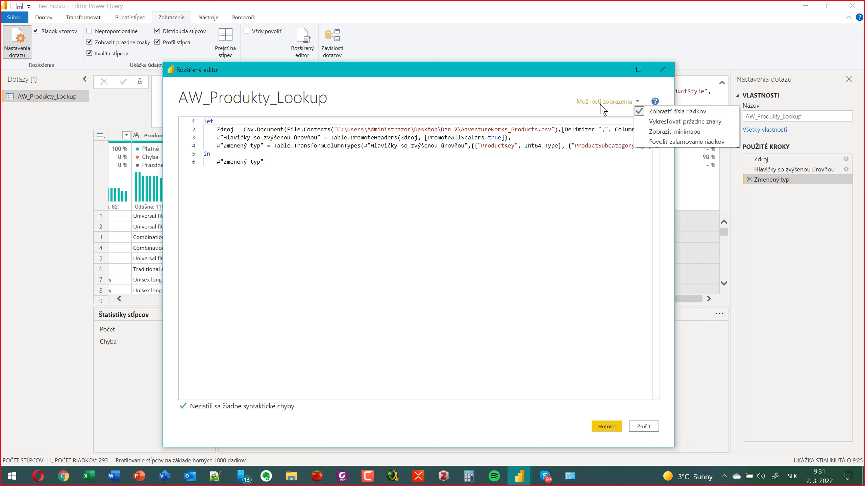
{"action": "left_click", "coordinate": [686, 141]}
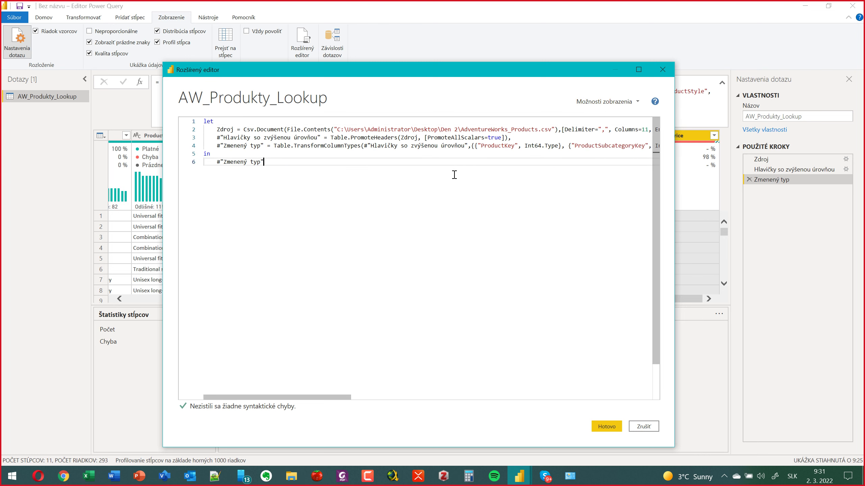
{"action": "mouse_move", "coordinate": [332, 397]}
{"action": "left_mouse_down"}
{"action": "mouse_move", "coordinate": [628, 395]}
{"action": "mouse_move", "coordinate": [221, 395]}
{"action": "left_mouse_up"}
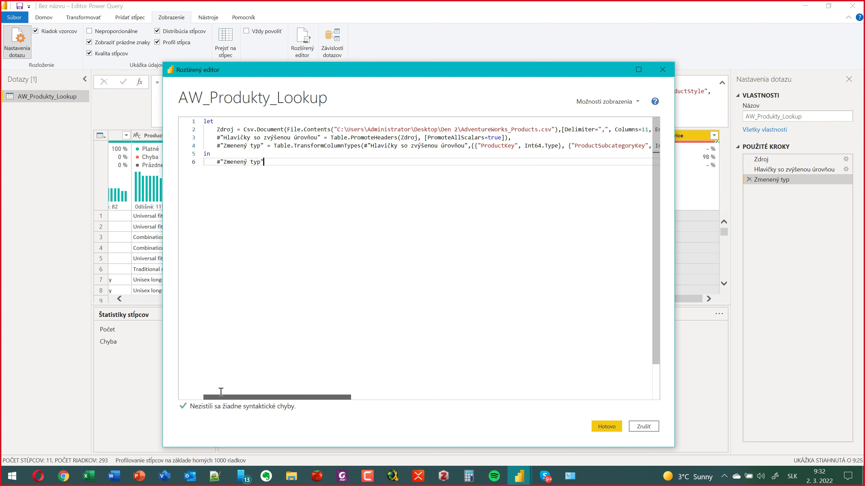
{"action": "left_click", "coordinate": [589, 102]}
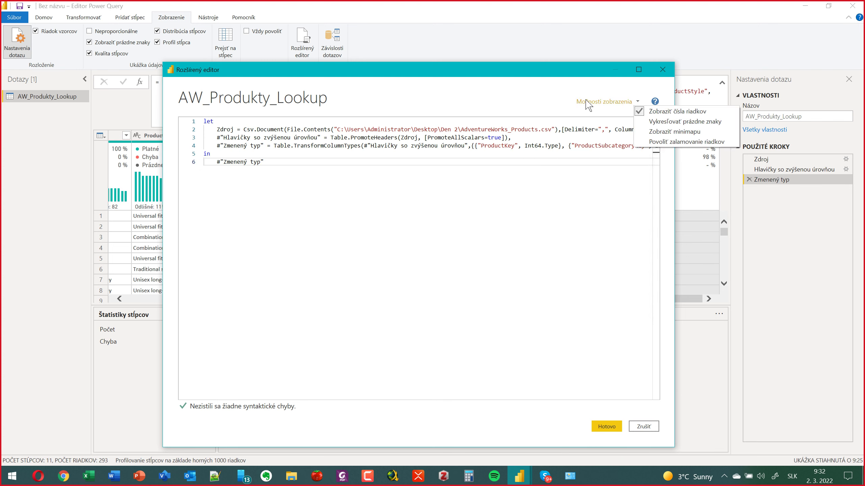
{"action": "left_click", "coordinate": [640, 145]}
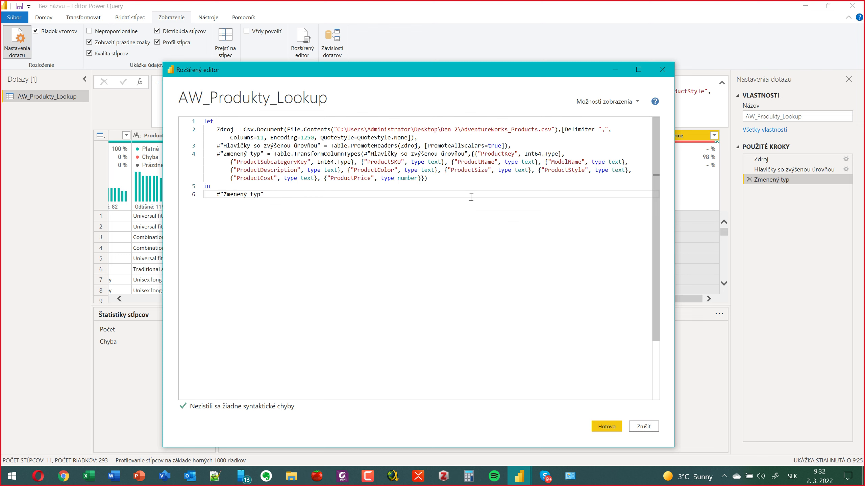
{"action": "left_click", "coordinate": [465, 176]}
{"action": "key", "text": "Return"}
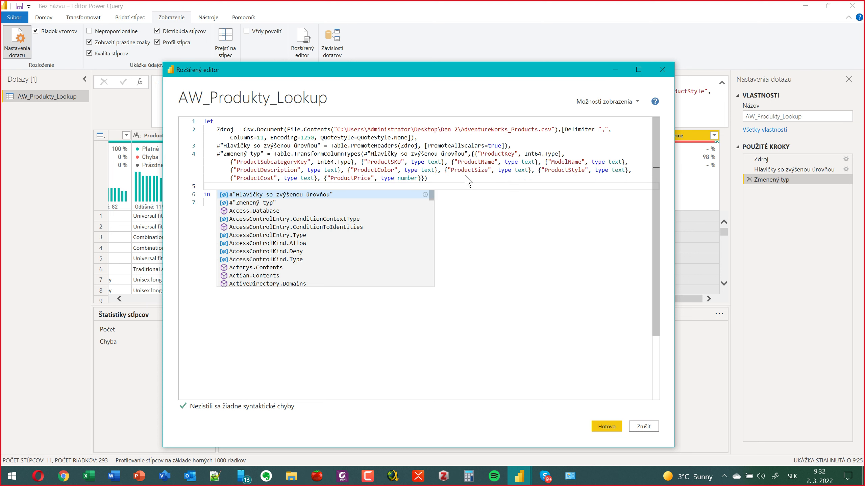
{"action": "key", "text": "Escape"}
{"action": "key", "text": "ctrl+space"}
{"action": "key", "text": "Escape"}
{"action": "key", "text": "ctrl+space"}
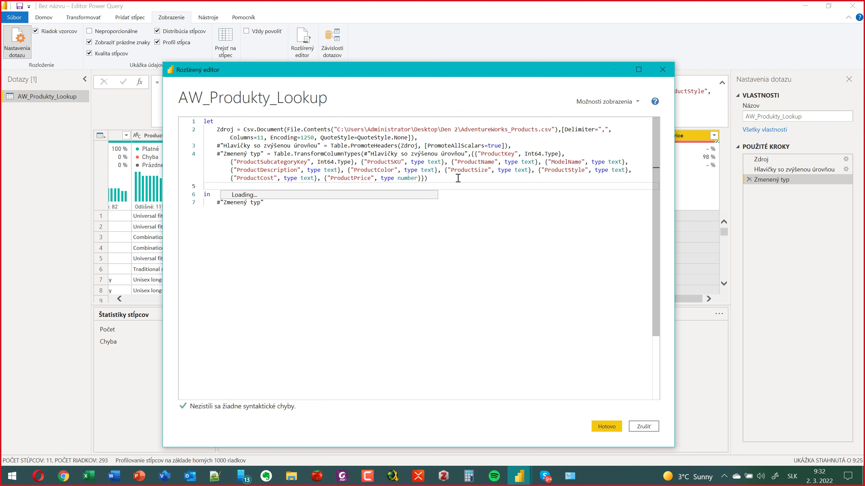
{"action": "type", "text": "loc"}
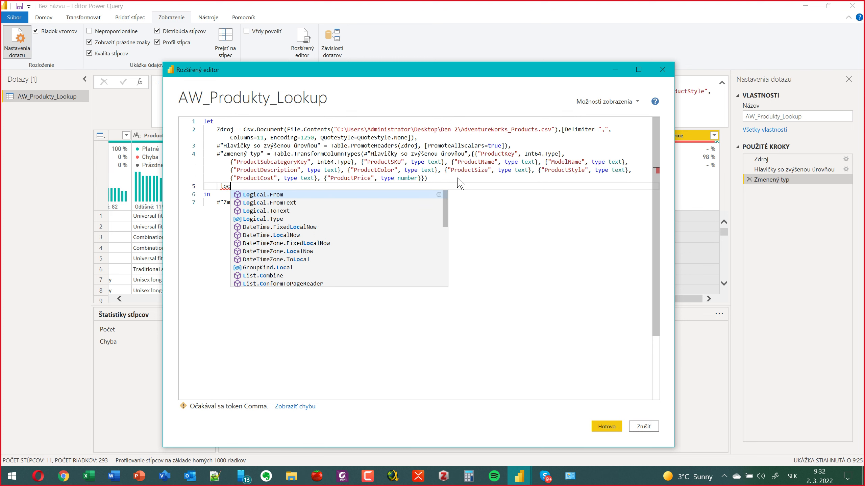
{"action": "key", "text": "BackSpace"}
{"action": "key", "text": "BackSpace"}
{"action": "key", "text": "BackSpace"}
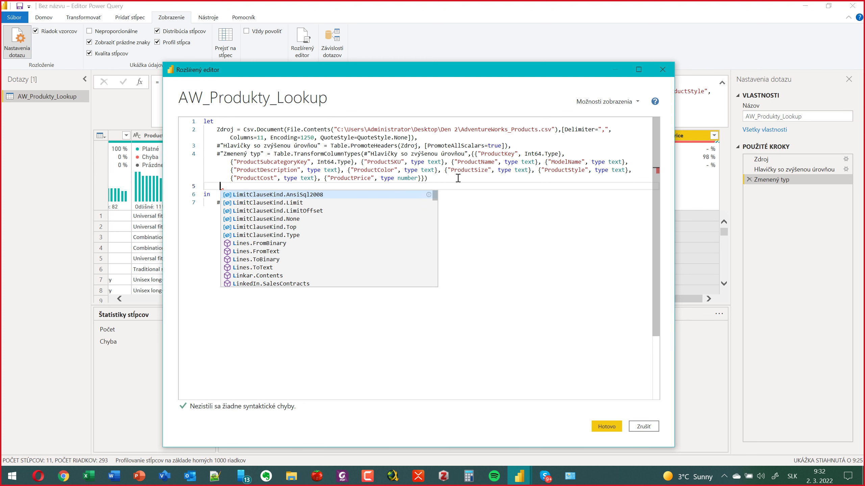
{"action": "type", "text": "Loca"}
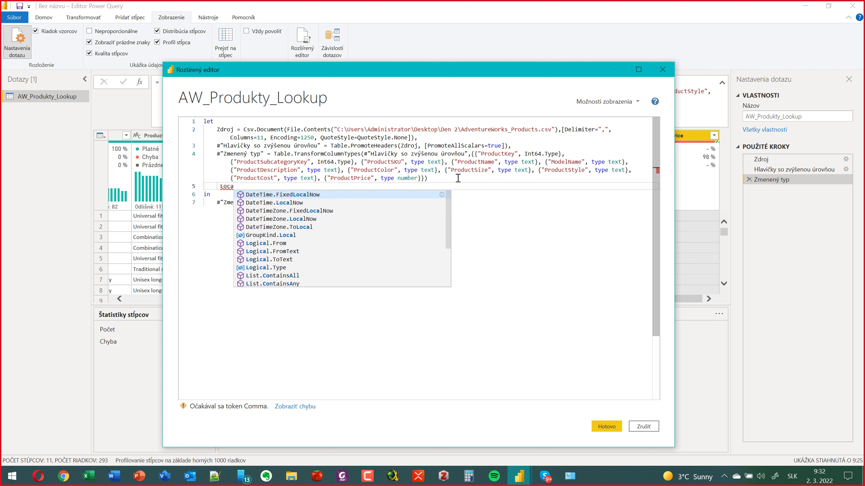
{"action": "left_click", "coordinate": [313, 202]}
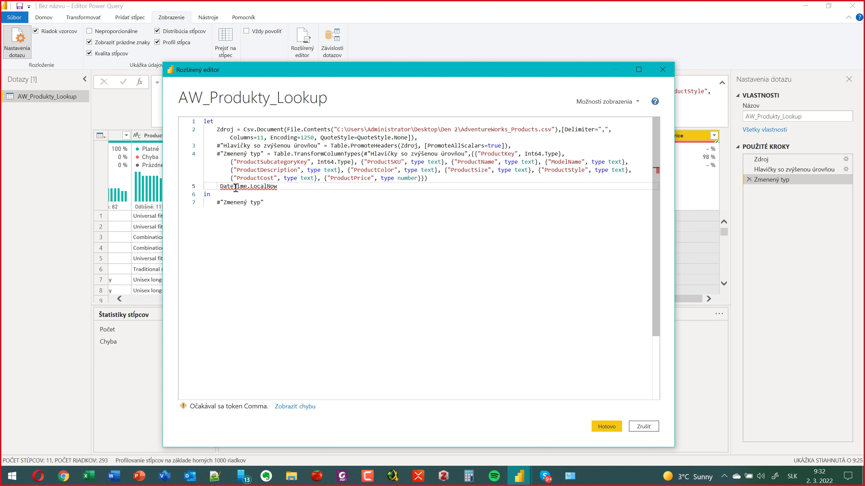
{"action": "double_click", "coordinate": [235, 186]}
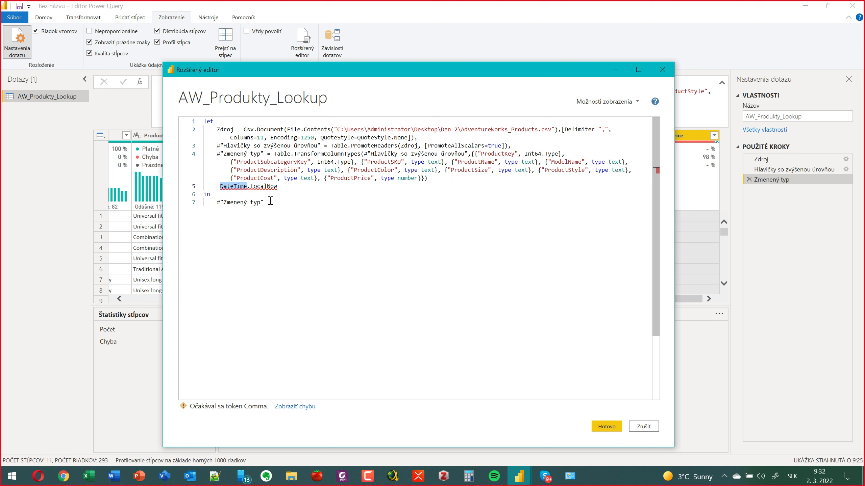
{"action": "left_click_drag", "start_coordinate": [278, 186], "coordinate": [213, 185]}
{"action": "key", "text": "BackSpace"}
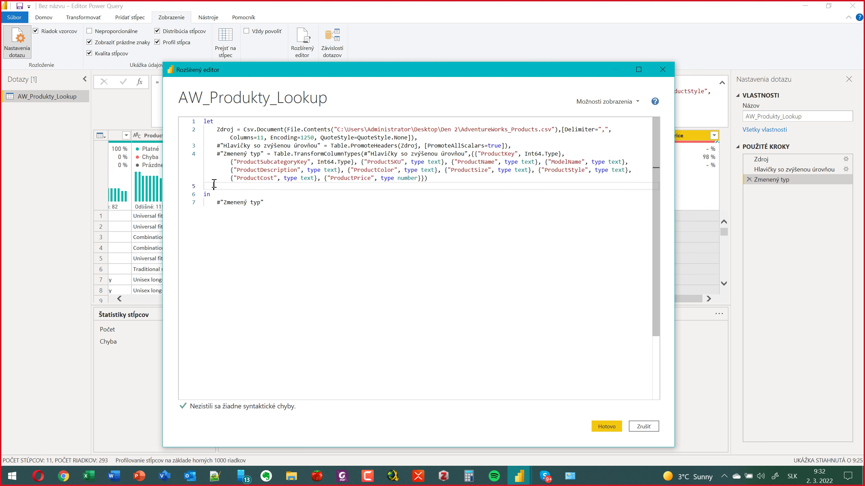
{"action": "key", "text": "BackSpace"}
{"action": "key", "text": "BackSpace"}
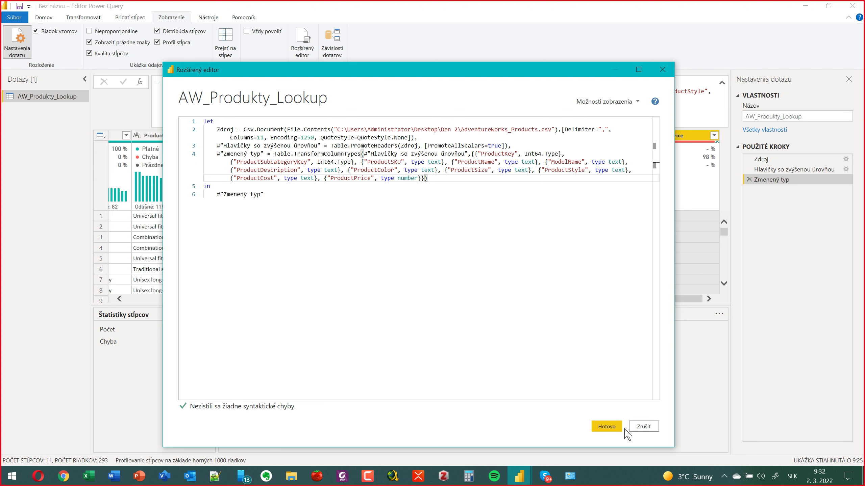
Discard the Advanced Editor code edits, close the query editor unapplied, and discard AW_Produkty_Lookup's pending changes
{"action": "left_click", "coordinate": [644, 428]}
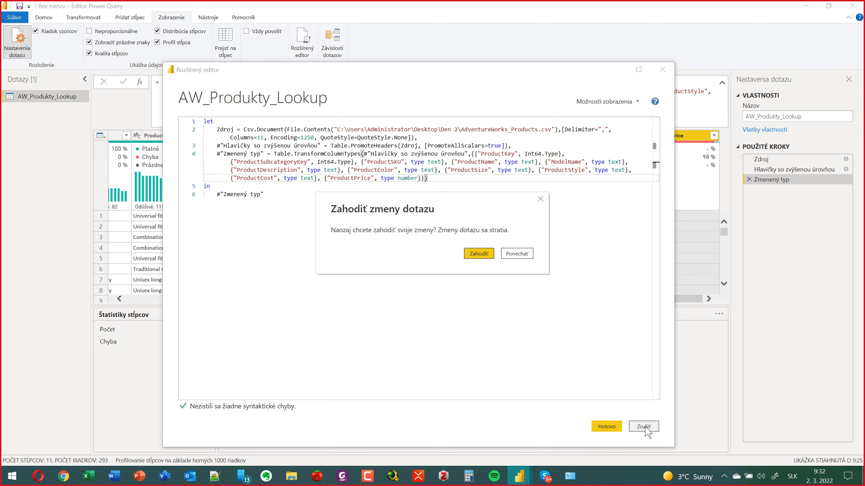
{"action": "left_click", "coordinate": [483, 254]}
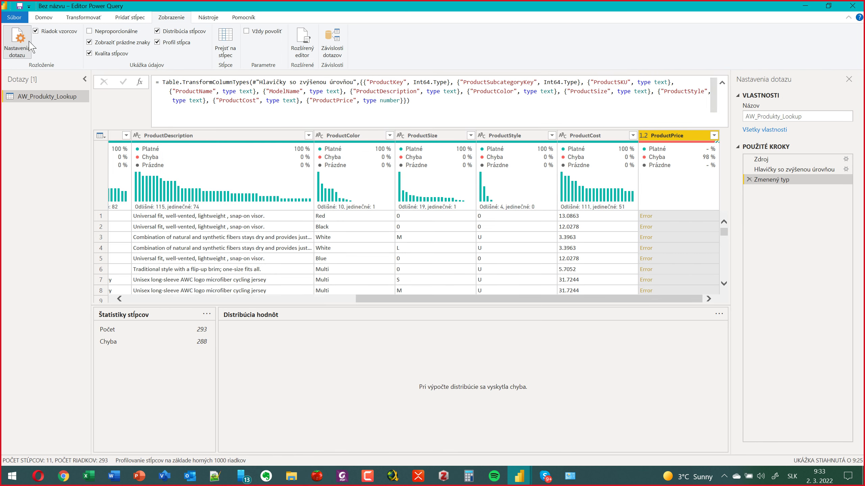
{"action": "left_click", "coordinate": [43, 17]}
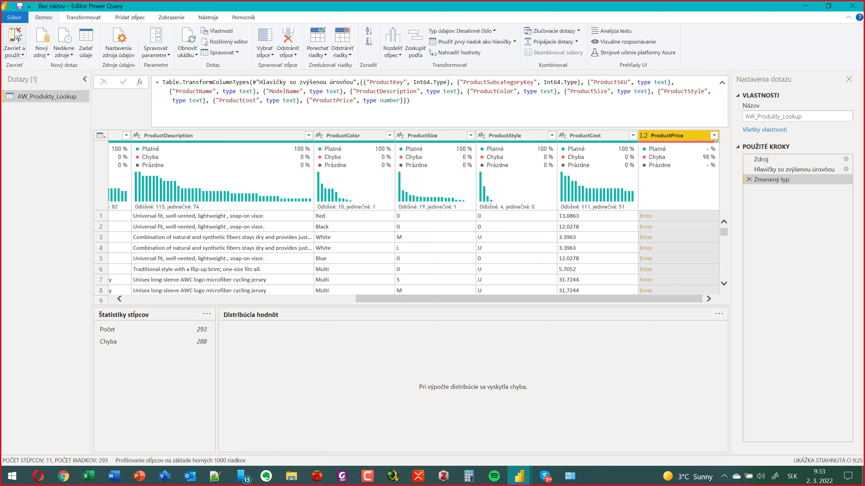
{"action": "left_click", "coordinate": [23, 55]}
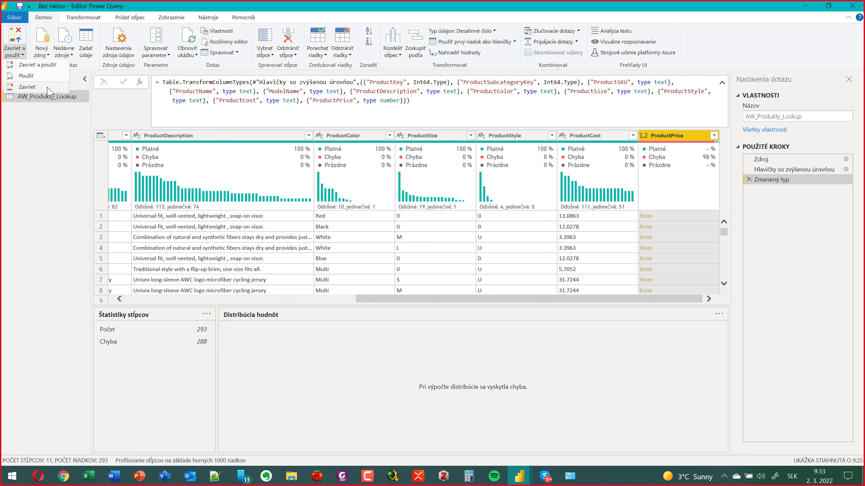
{"action": "left_click", "coordinate": [27, 87]}
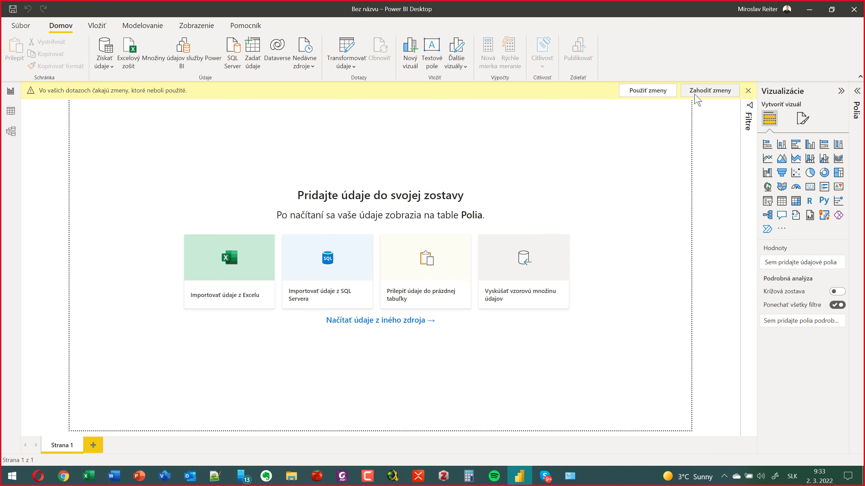
{"action": "left_click", "coordinate": [695, 95]}
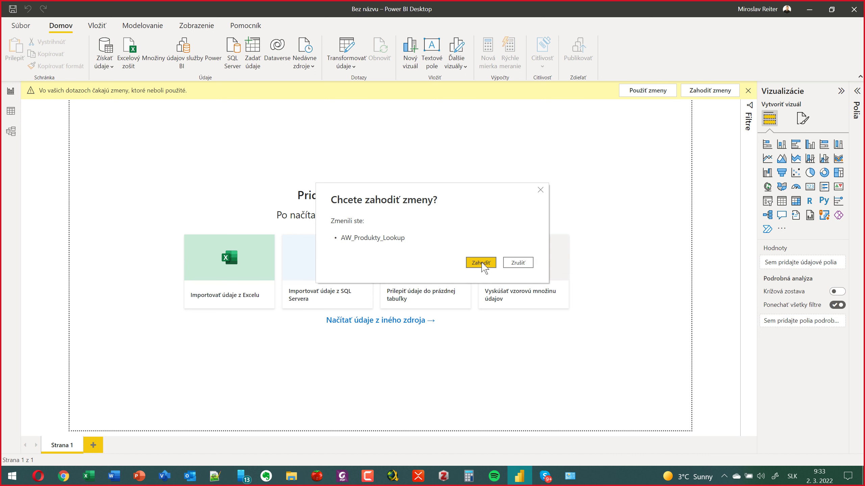
{"action": "left_click", "coordinate": [483, 263]}
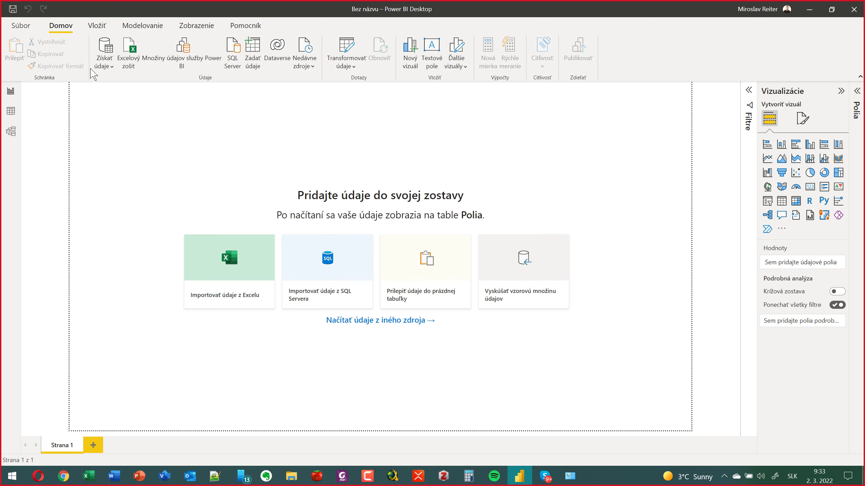
Start a Text/CSV import of AdventureWorks_Customers.csv to see its preview
{"action": "left_click", "coordinate": [104, 67]}
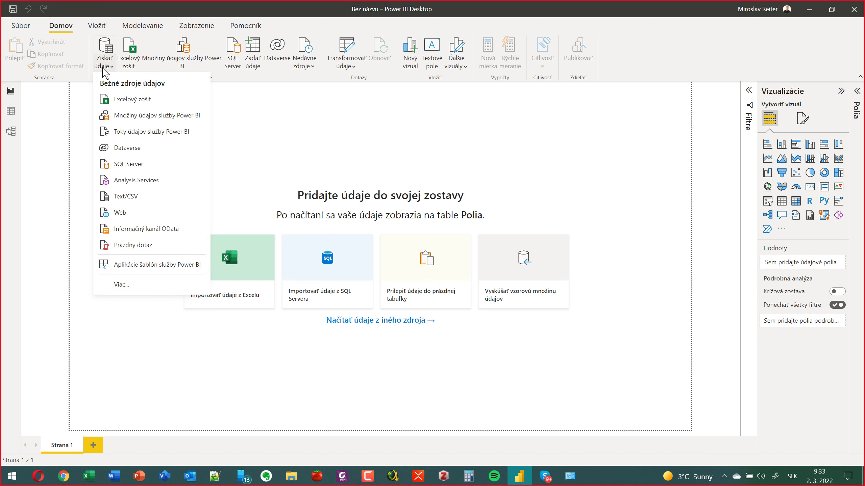
{"action": "left_click", "coordinate": [126, 201]}
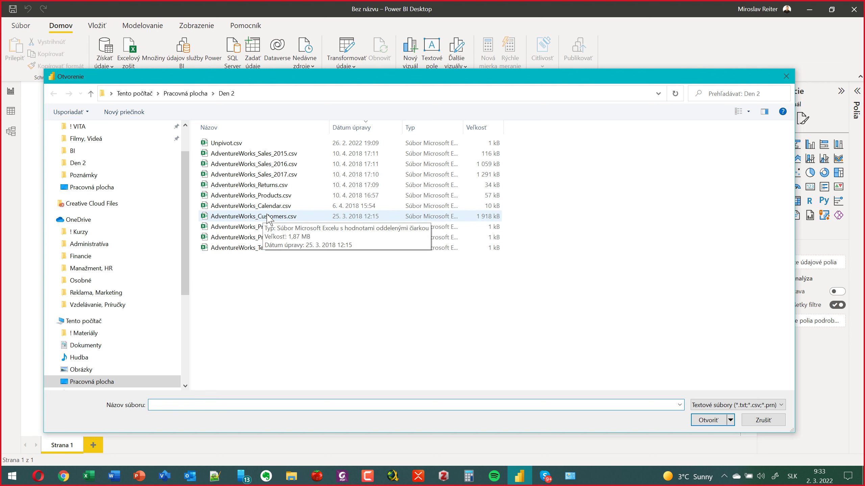
{"action": "double_click", "coordinate": [263, 216]}
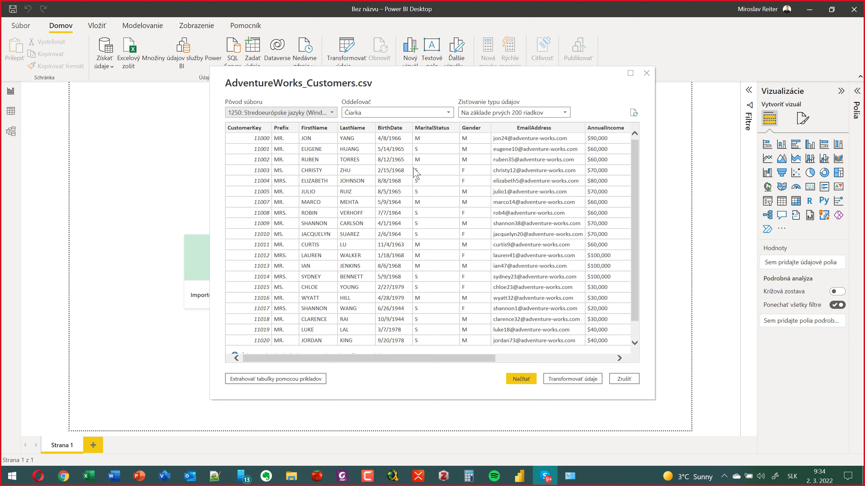
Drop the Customers preview, import AdventureWorks_Products.csv via Text/CSV, and send it to Transformovať údaje
{"action": "left_click", "coordinate": [646, 73]}
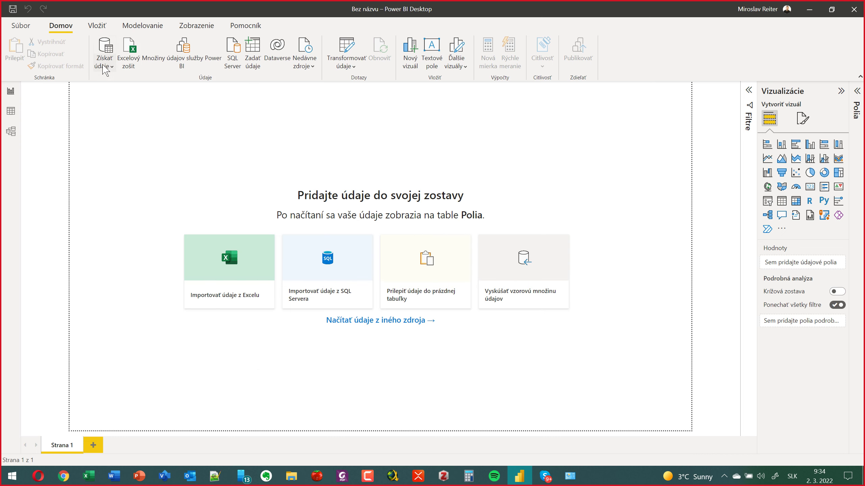
{"action": "left_click", "coordinate": [104, 65]}
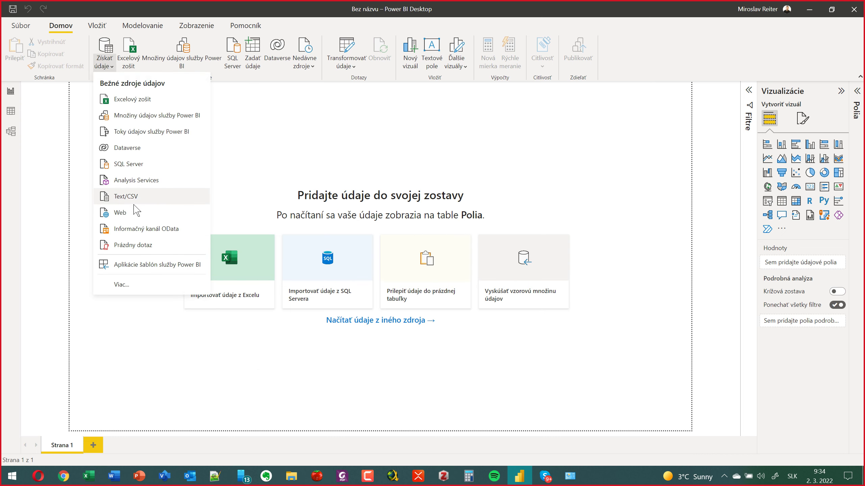
{"action": "left_click", "coordinate": [135, 211]}
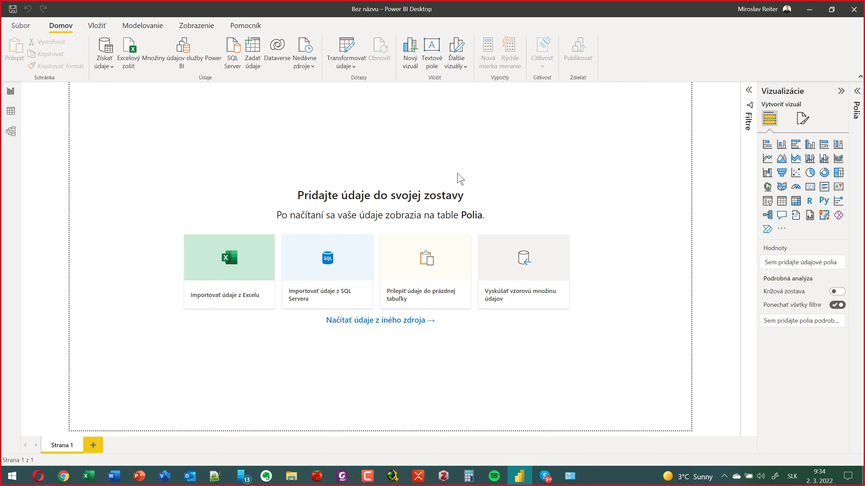
{"action": "left_click", "coordinate": [105, 64]}
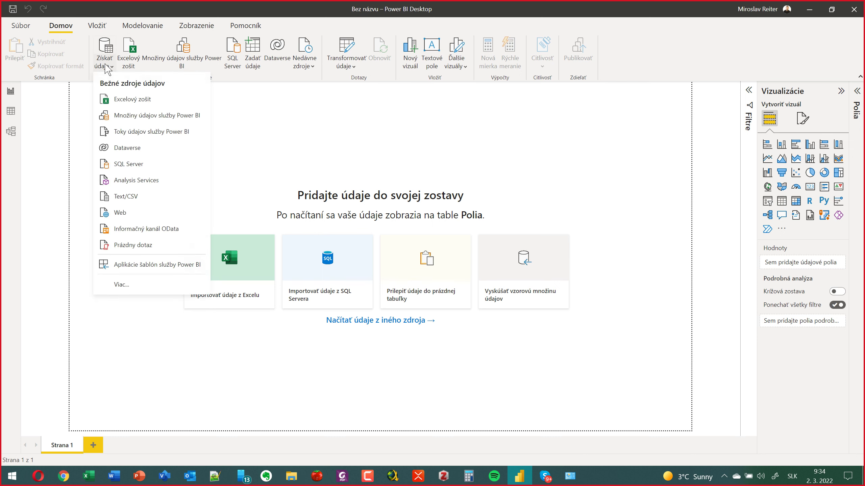
{"action": "left_click", "coordinate": [140, 201]}
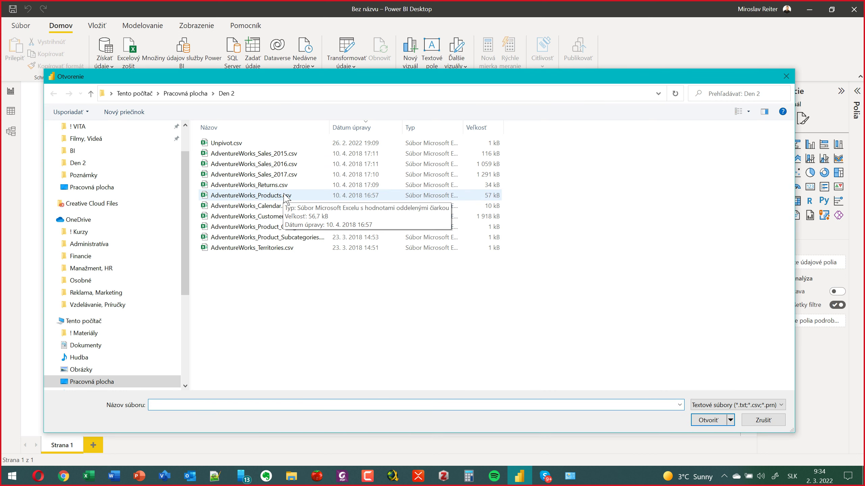
{"action": "double_click", "coordinate": [286, 196]}
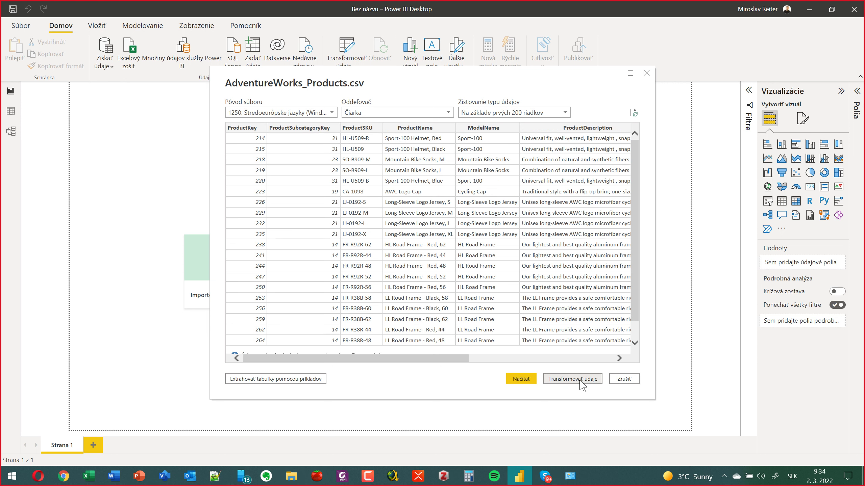
{"action": "left_click", "coordinate": [583, 385]}
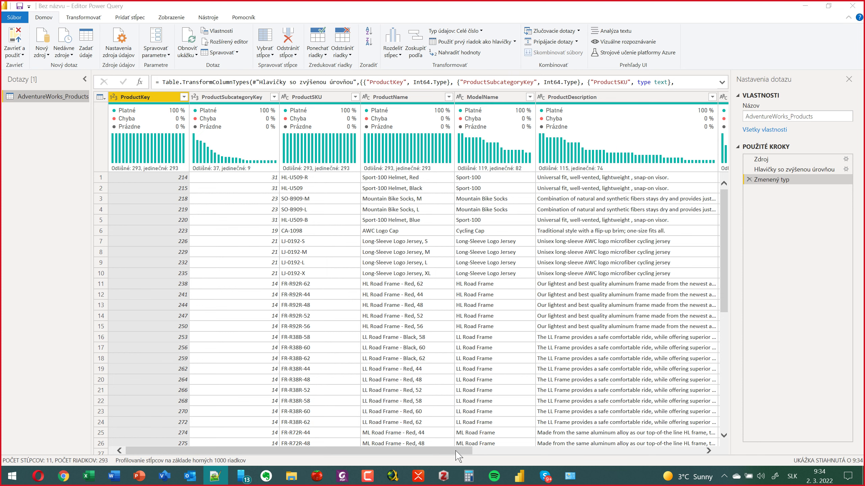
Inspect the ProductCost and ProductPrice columns and their data type, then begin Nahradiť hodnoty on ProductPrice
{"action": "left_click_drag", "start_coordinate": [456, 451], "coordinate": [754, 445]}
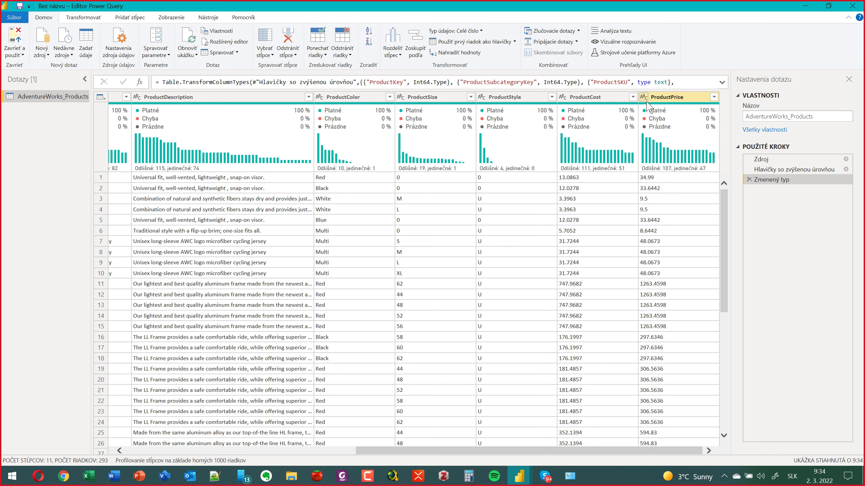
{"action": "left_click", "coordinate": [664, 100]}
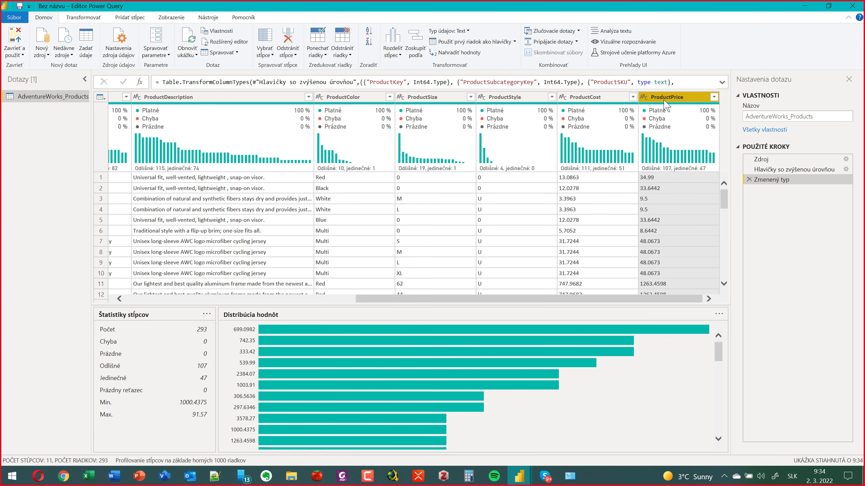
{"action": "left_click", "coordinate": [598, 99]}
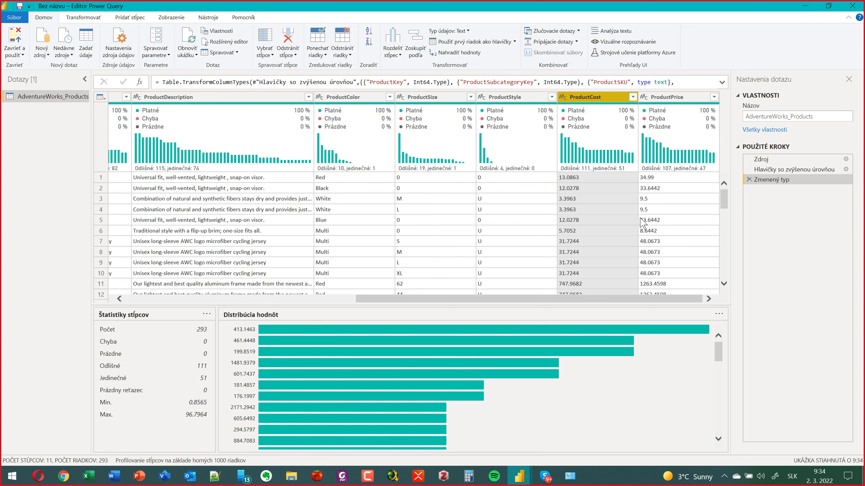
{"action": "left_click", "coordinate": [468, 32]}
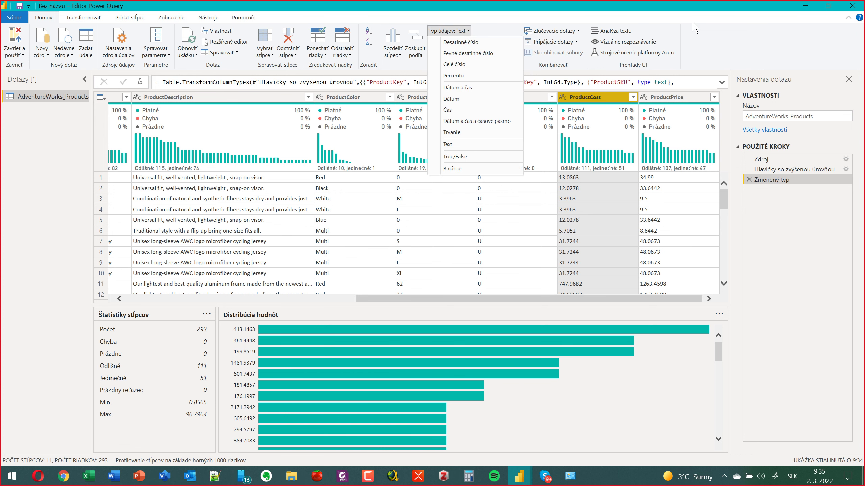
{"action": "left_click", "coordinate": [750, 39]}
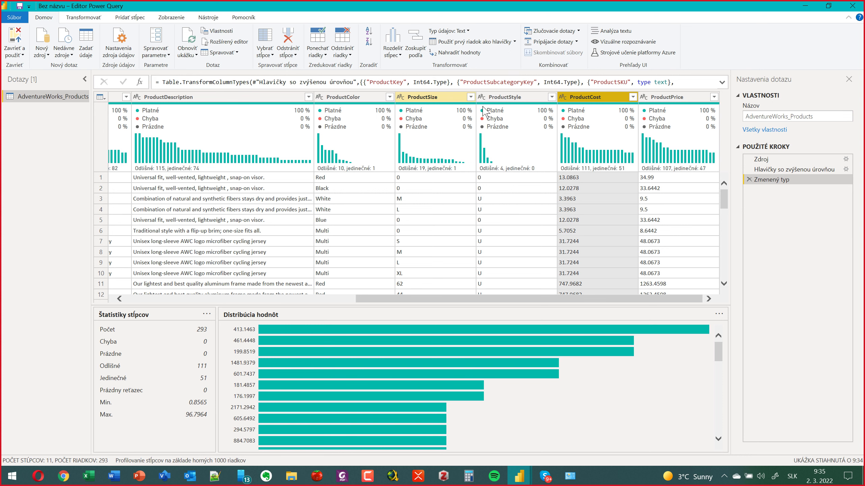
{"action": "left_click", "coordinate": [658, 98]}
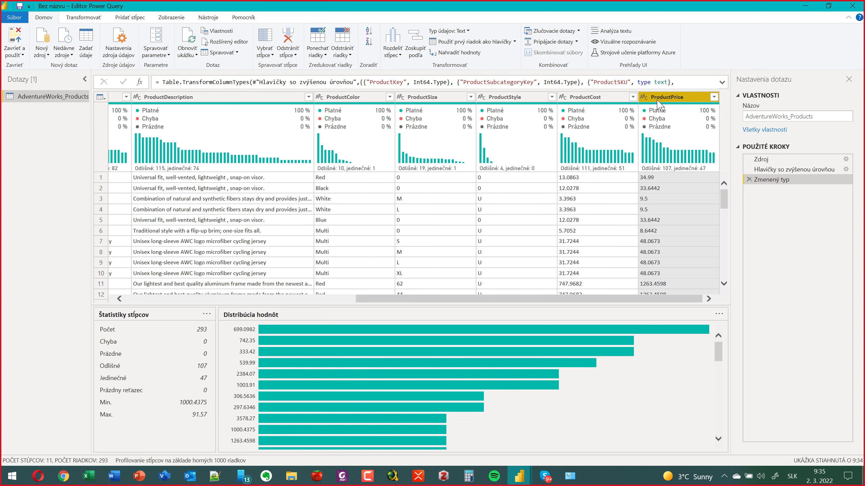
{"action": "left_click", "coordinate": [468, 54]}
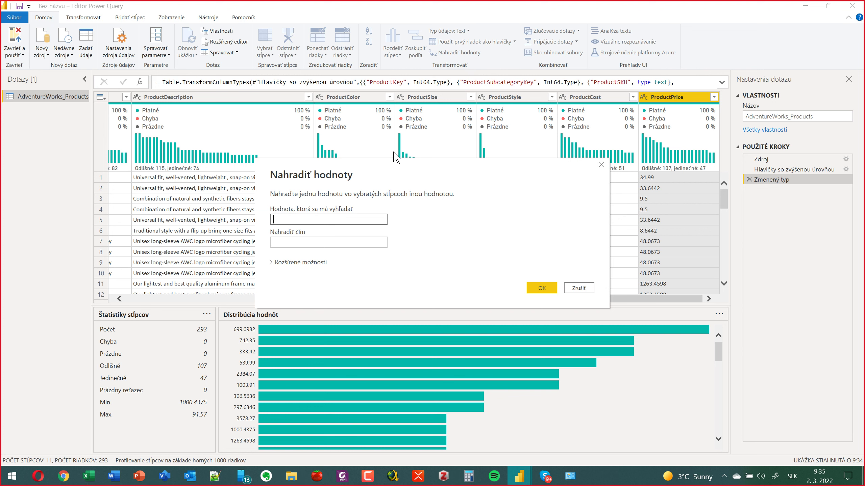
Replace every '.' with ',' in the ProductPrice column
{"action": "type", "text": "."}
{"action": "left_click", "coordinate": [325, 242]}
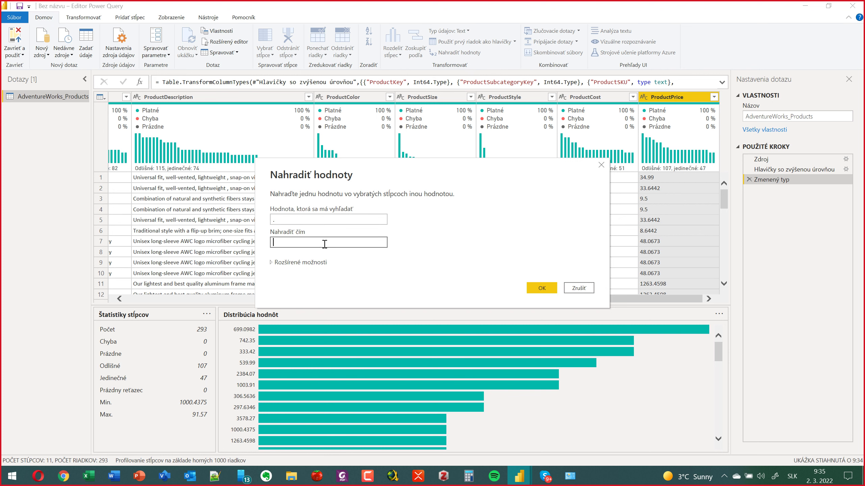
{"action": "type", "text": ","}
{"action": "left_click", "coordinate": [541, 288]}
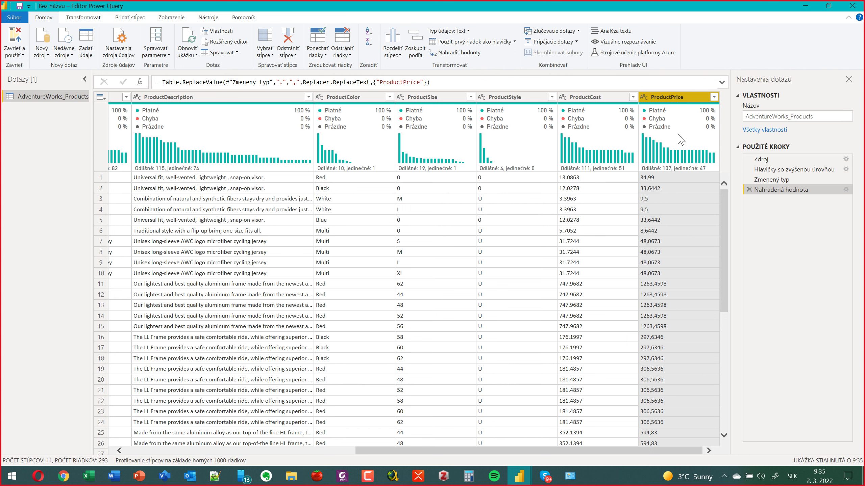
Change ProductPrice to the Desatinné číslo (decimal number) type
{"action": "left_click", "coordinate": [469, 31]}
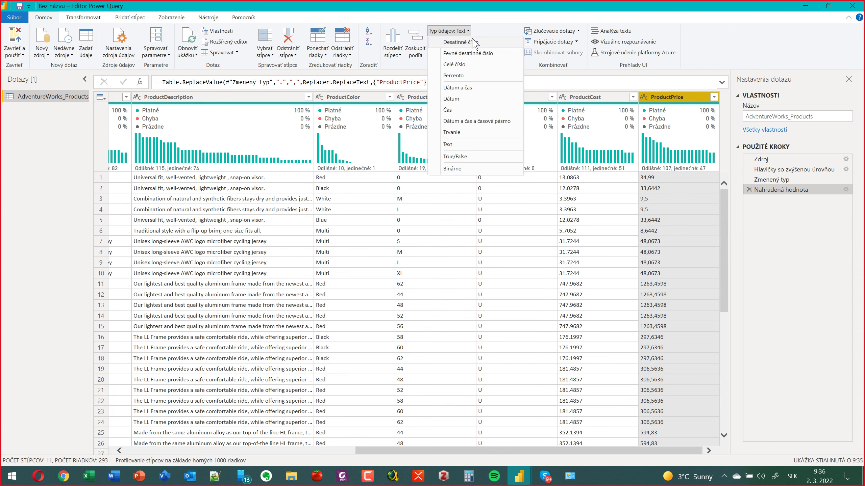
{"action": "left_click", "coordinate": [473, 42]}
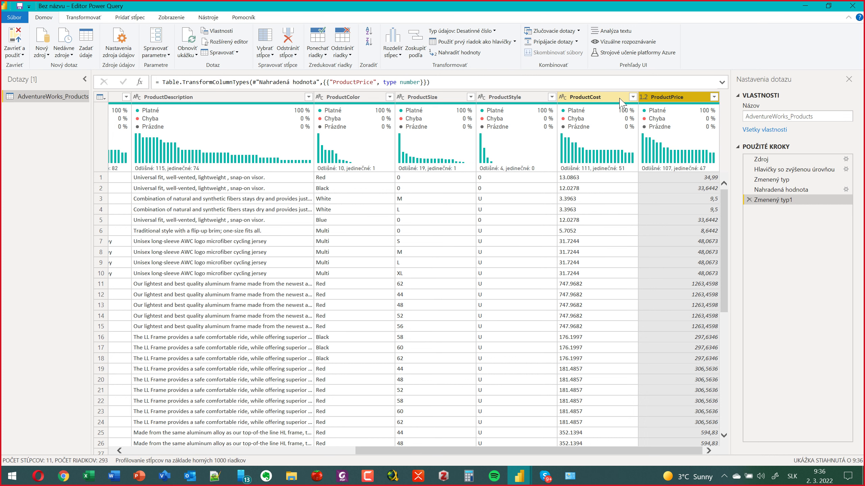
{"action": "left_click", "coordinate": [594, 98]}
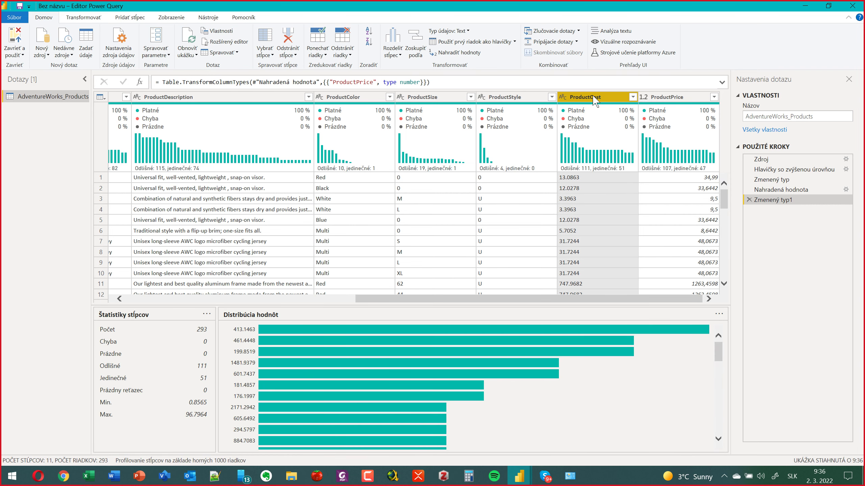
Replace every '.' with ',' in the ProductCost column
{"action": "left_click", "coordinate": [475, 57]}
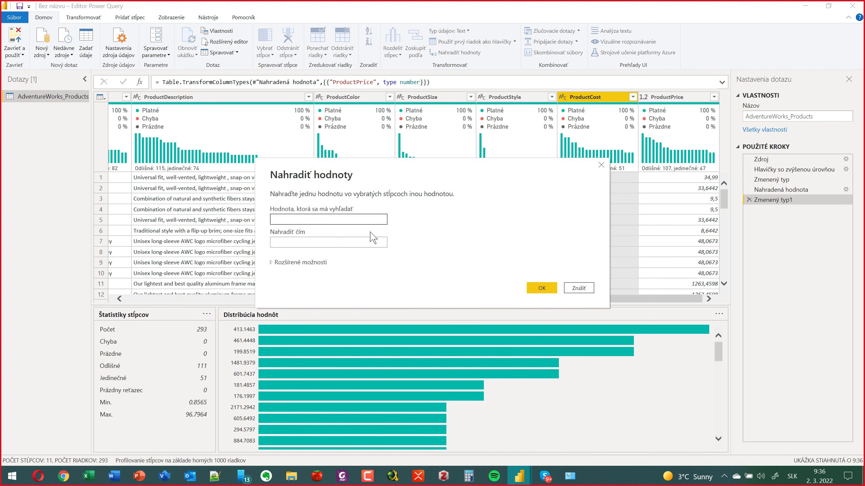
{"action": "left_click_drag", "start_coordinate": [364, 174], "coordinate": [316, 180]}
{"action": "left_click", "coordinate": [275, 225]}
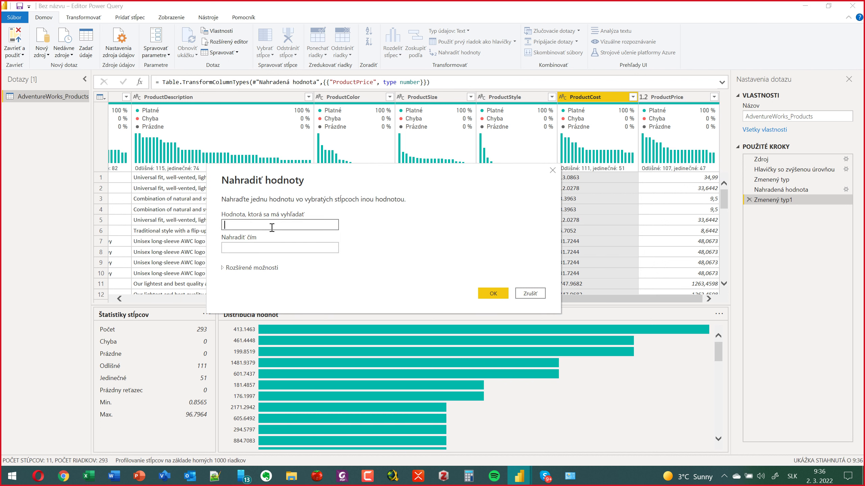
{"action": "type", "text": "."}
{"action": "left_click", "coordinate": [258, 247]}
{"action": "type", "text": ","}
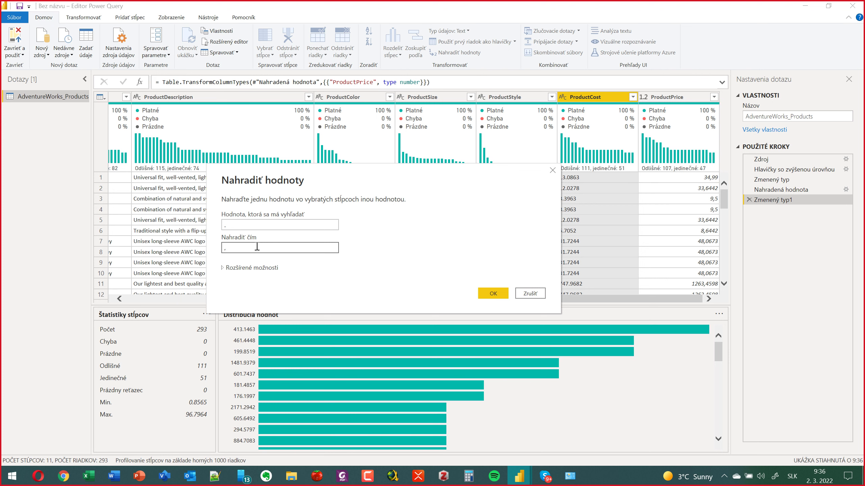
{"action": "left_click", "coordinate": [493, 294]}
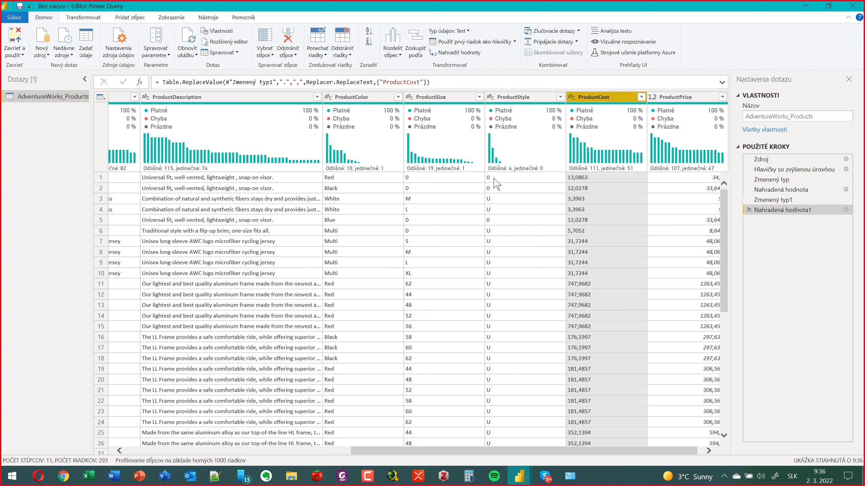
Change ProductCost to the Pevné desatinné číslo (fixed decimal currency) type
{"action": "left_click", "coordinate": [468, 31]}
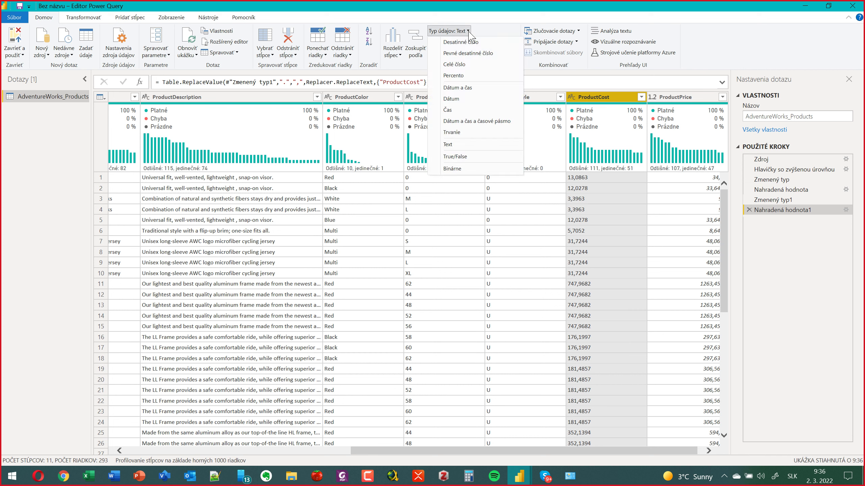
{"action": "left_click", "coordinate": [482, 55]}
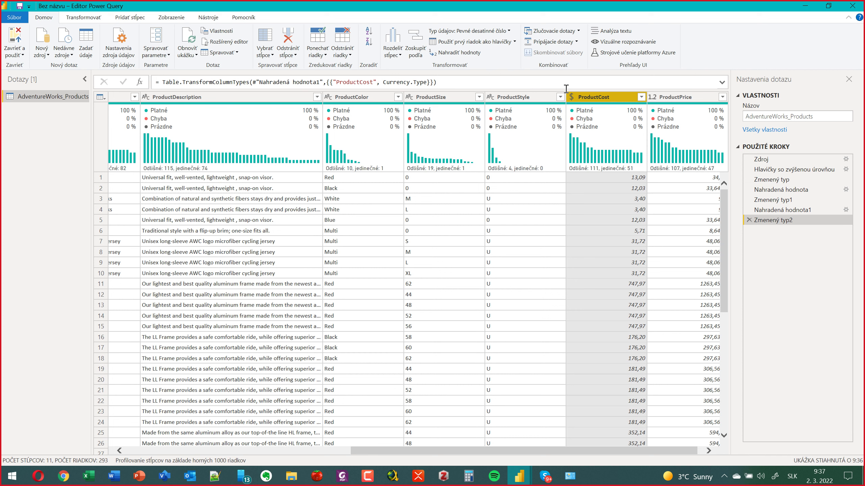
{"action": "key", "text": "F10"}
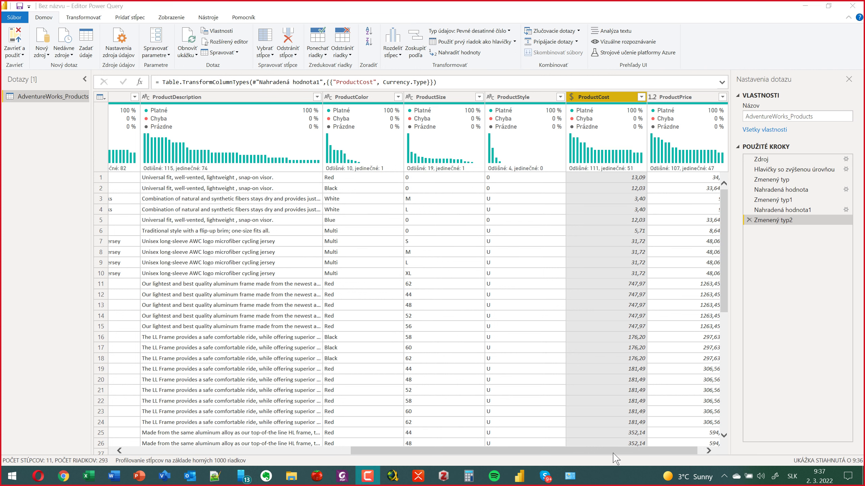
{"action": "left_click_drag", "start_coordinate": [617, 451], "coordinate": [649, 456]}
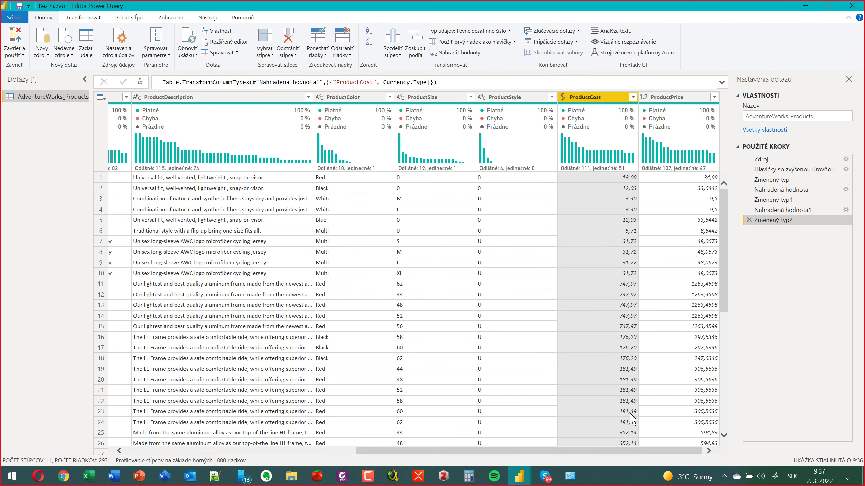
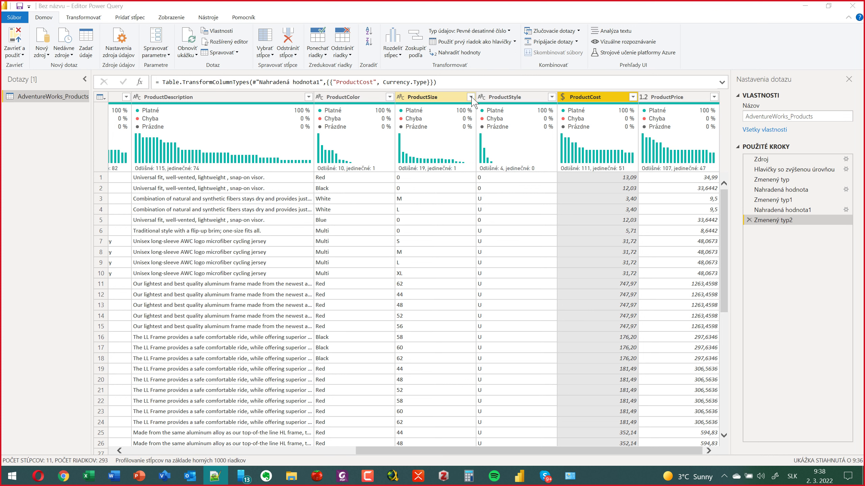
Browse the ProductSize filter value list and close it without filtering
{"action": "left_click", "coordinate": [471, 97]}
{"action": "mouse_move", "coordinate": [358, 172]}
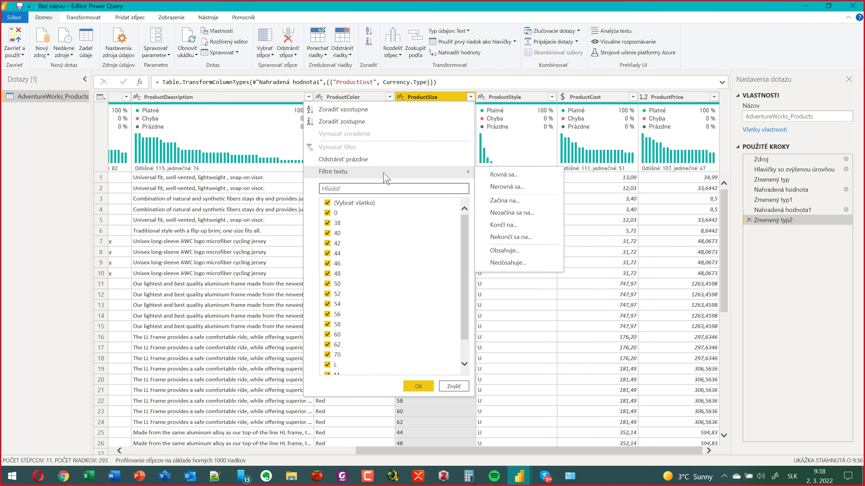
{"action": "scroll", "coordinate": [345, 220], "scroll_direction": "down", "scroll_amount": 1}
{"action": "scroll", "coordinate": [343, 217], "scroll_direction": "up", "scroll_amount": 3}
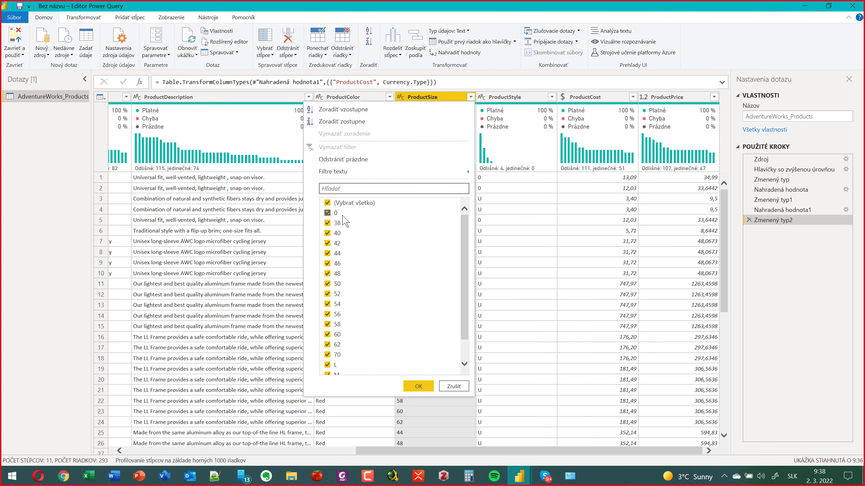
{"action": "scroll", "coordinate": [343, 215], "scroll_direction": "down", "scroll_amount": 3}
{"action": "scroll", "coordinate": [345, 220], "scroll_direction": "up", "scroll_amount": 3}
{"action": "scroll", "coordinate": [345, 219], "scroll_direction": "down", "scroll_amount": 3}
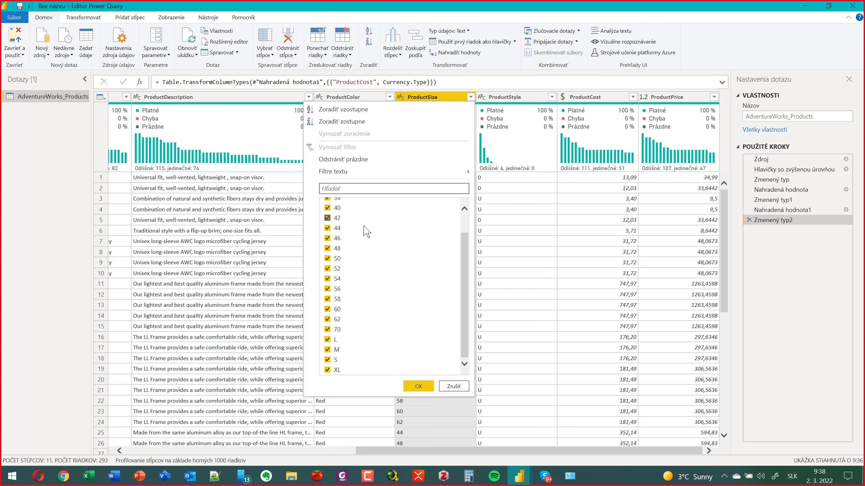
{"action": "left_click", "coordinate": [454, 387]}
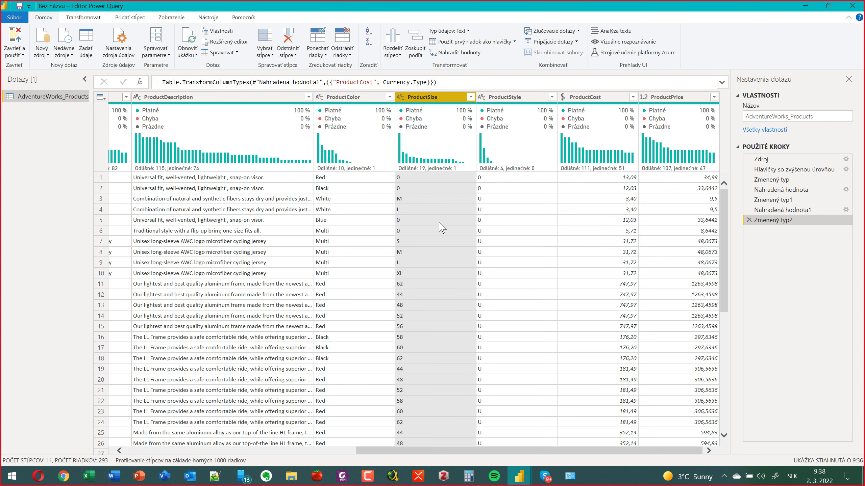
Select ProductSize to view its column statistics, checking Remove Columns options without removing anything
{"action": "left_click", "coordinate": [422, 100]}
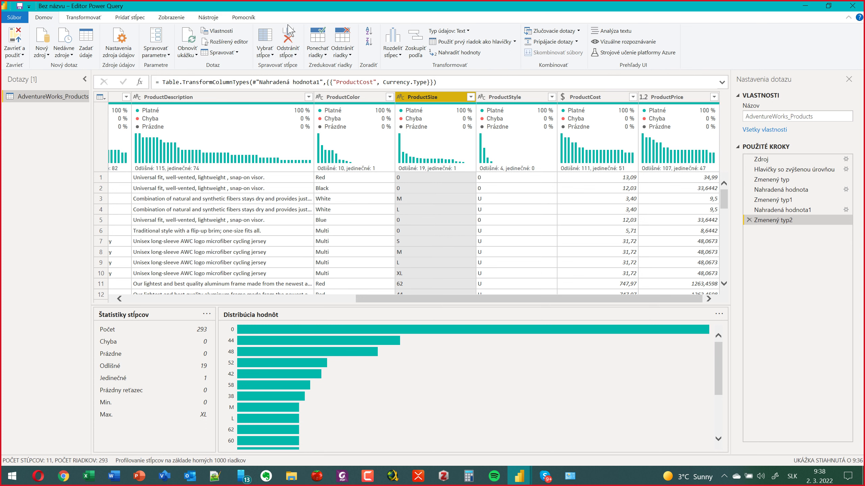
{"action": "left_click", "coordinate": [296, 56]}
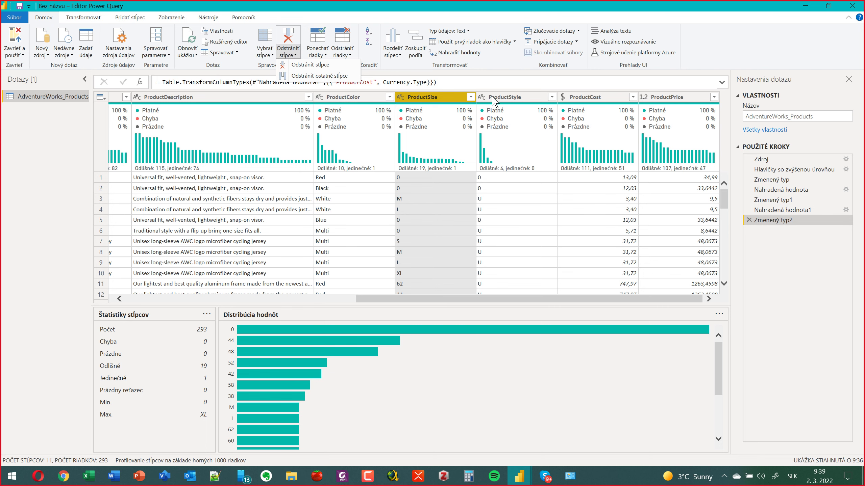
{"action": "left_click", "coordinate": [492, 101]}
{"action": "left_click", "coordinate": [492, 100]}
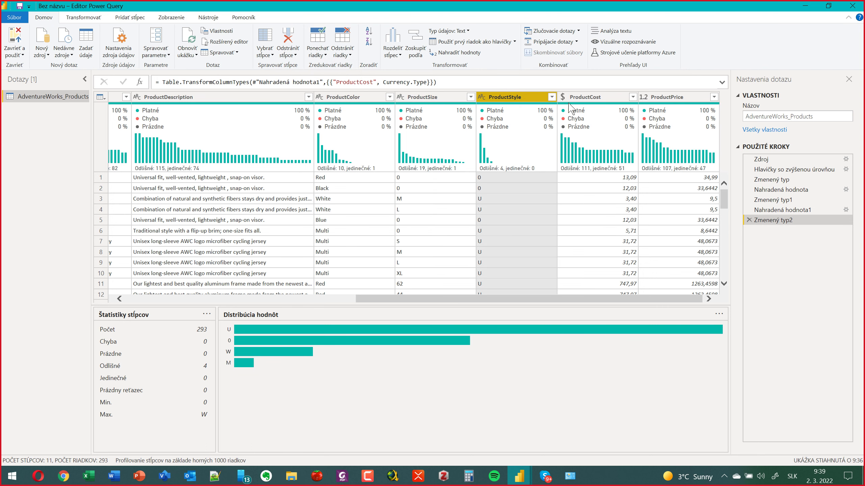
{"action": "left_click", "coordinate": [568, 101], "text": "ctrl"}
{"action": "left_click", "coordinate": [668, 99], "text": "ctrl"}
{"action": "left_click", "coordinate": [666, 96], "text": "ctrl"}
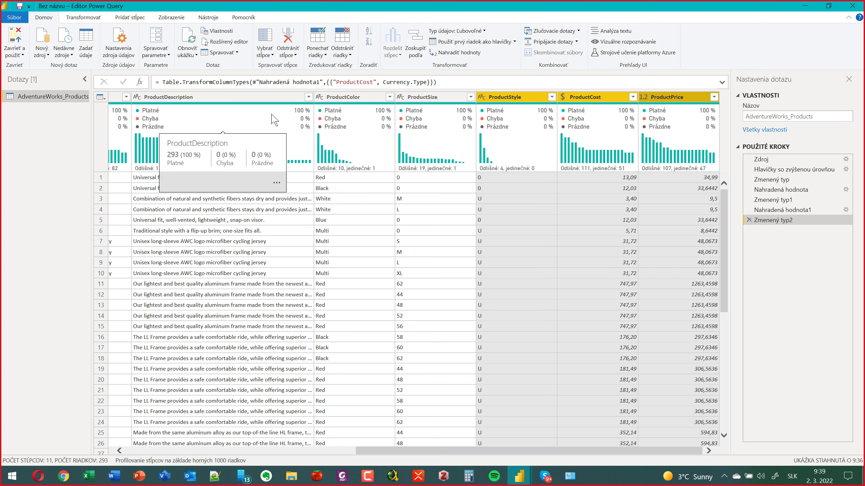
{"action": "left_click", "coordinate": [430, 99]}
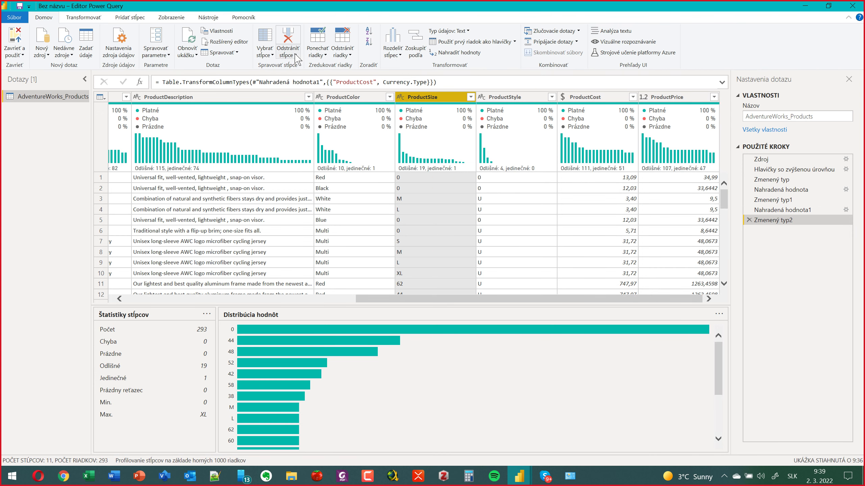
{"action": "left_click", "coordinate": [296, 55]}
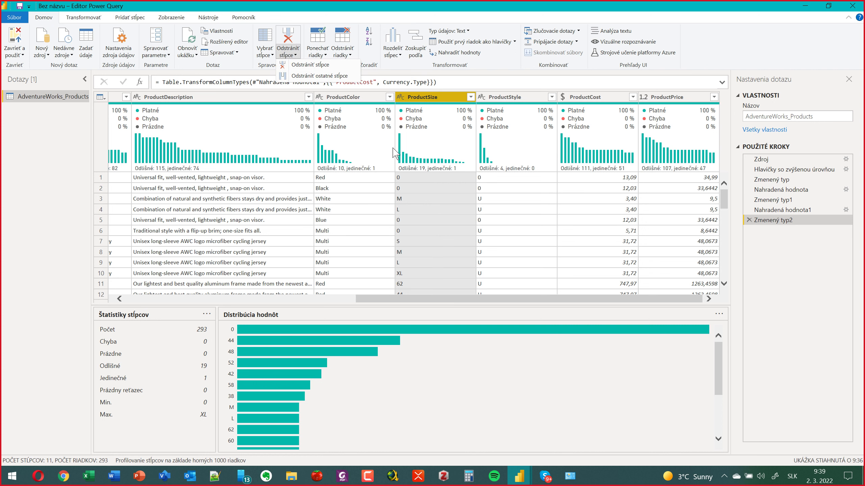
{"action": "left_click", "coordinate": [421, 197]}
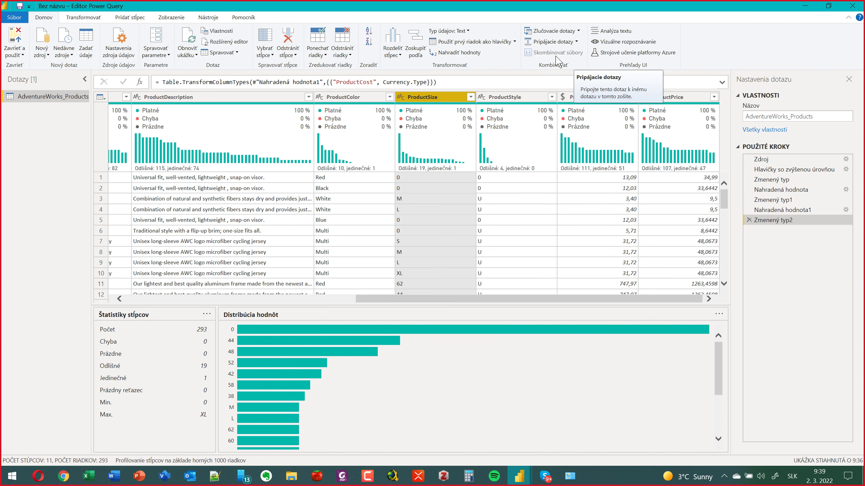
{"action": "right_click", "coordinate": [439, 100]}
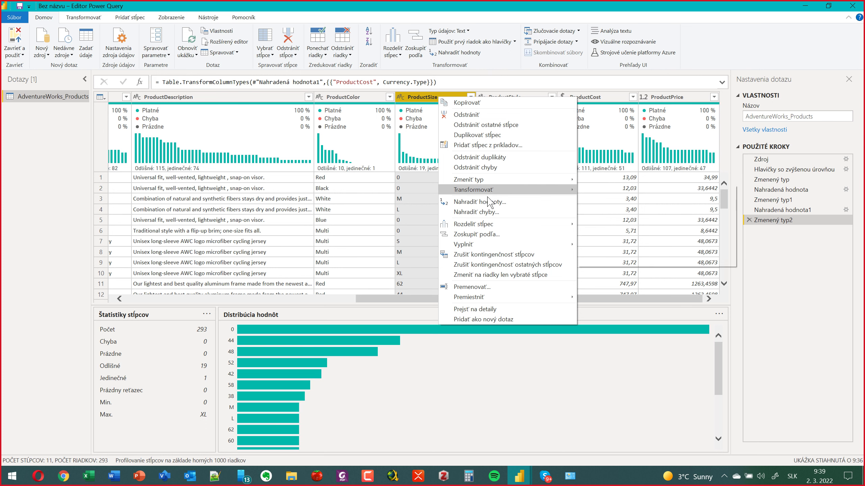
{"action": "left_click", "coordinate": [489, 214]}
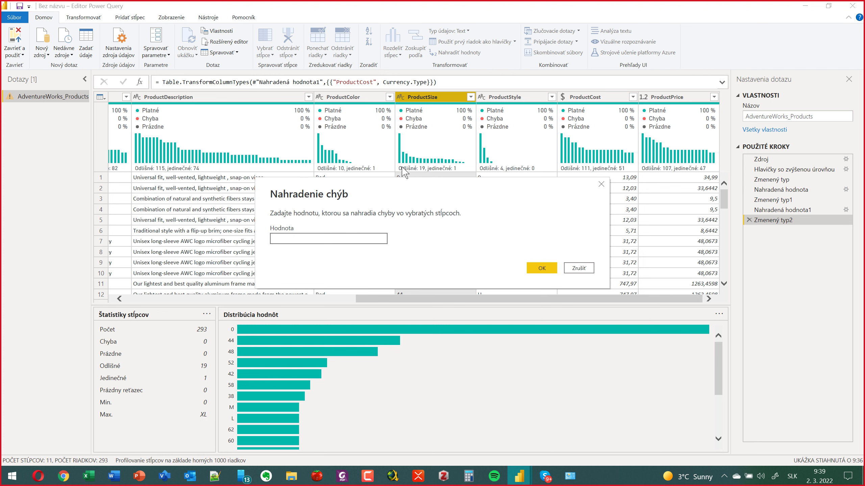
{"action": "left_click", "coordinate": [602, 185]}
{"action": "right_click", "coordinate": [498, 178]}
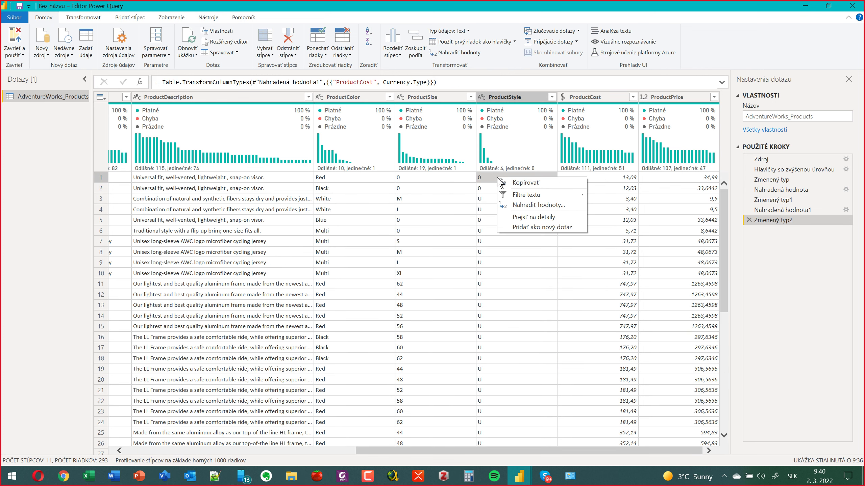
{"action": "left_click", "coordinate": [498, 98]}
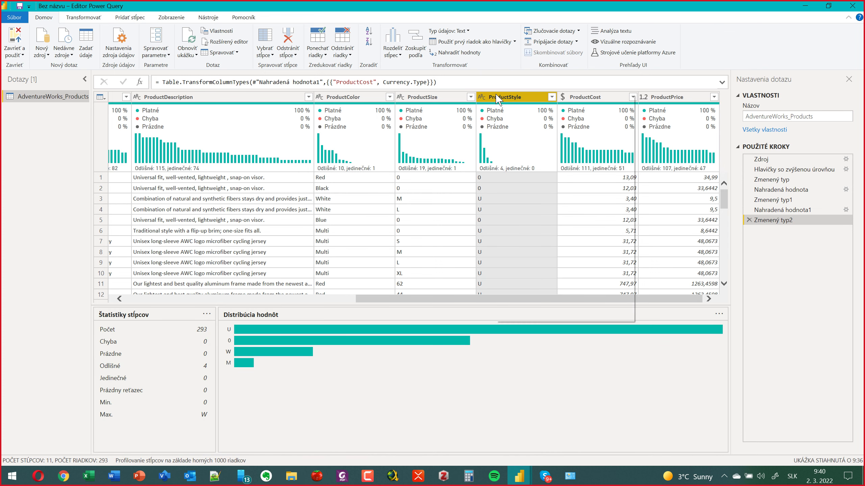
{"action": "right_click", "coordinate": [499, 98]}
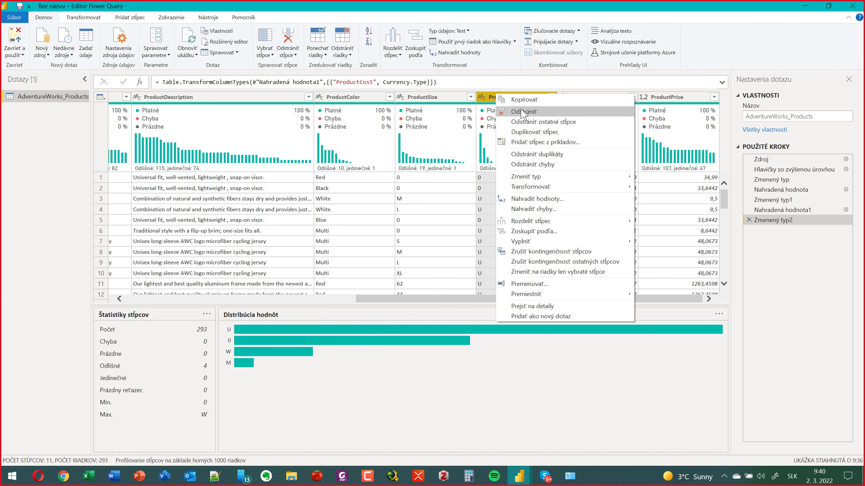
{"action": "left_click", "coordinate": [442, 242]}
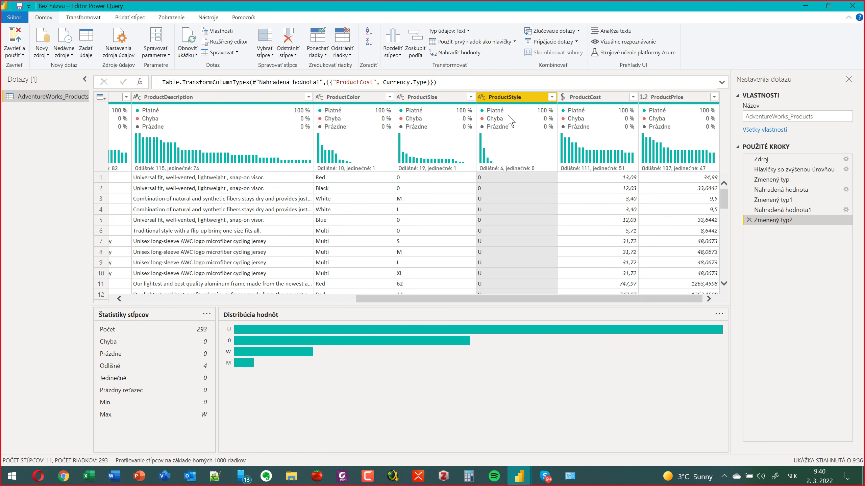
{"action": "left_click", "coordinate": [461, 99]}
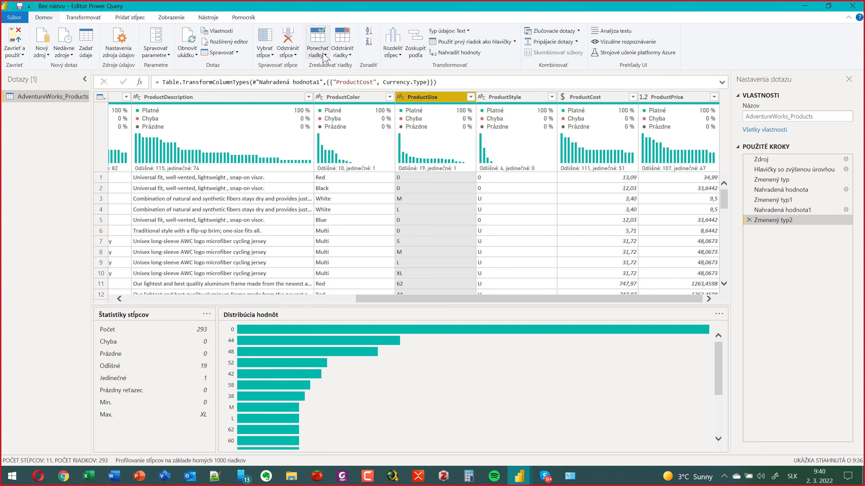
Delete the selected ProductSize column and rename the query AW_Produkty_Lookup in Query Settings
{"action": "left_click", "coordinate": [287, 53]}
{"action": "left_click", "coordinate": [298, 67]}
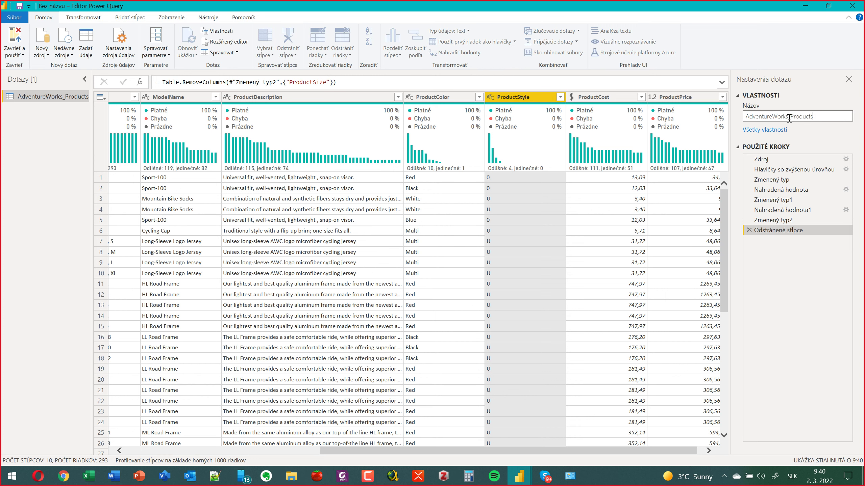
{"action": "left_click_drag", "start_coordinate": [787, 116], "coordinate": [750, 128]}
{"action": "type", "text": "W"}
{"action": "key", "text": "BackSpace"}
{"action": "key", "text": "BackSpace"}
{"action": "key", "text": "BackSpace"}
{"action": "type", "text": "kt"}
{"action": "type", "text": "y"}
{"action": "type", "text": "_"}
{"action": "type", "text": "Loo"}
{"action": "type", "text": "a"}
{"action": "key", "text": "BackSpace"}
{"action": "type", "text": "kup"}
{"action": "key", "text": "Return"}
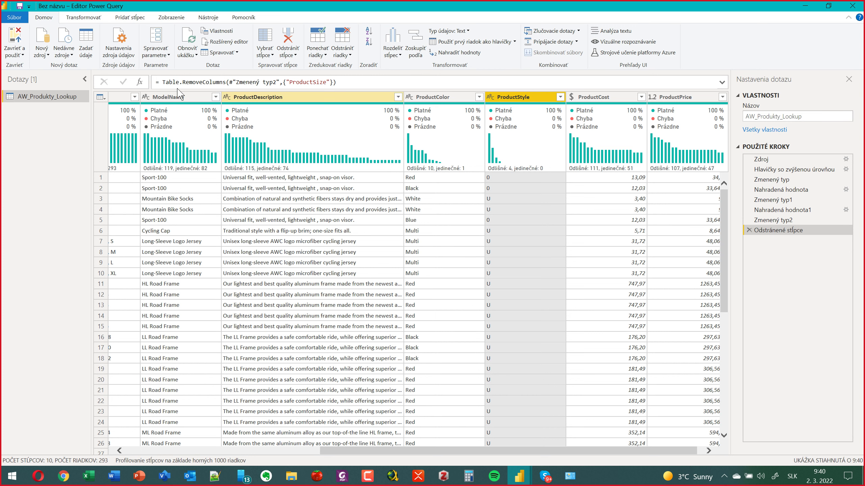
Use Close & Apply to leave Power Query Editor and load the AW_Produkty_Lookup changes
{"action": "left_click", "coordinate": [14, 54]}
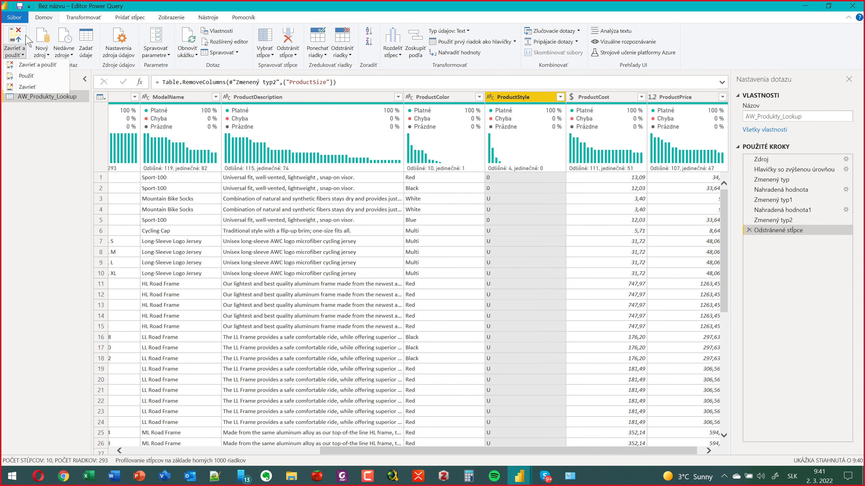
{"action": "left_click", "coordinate": [14, 36]}
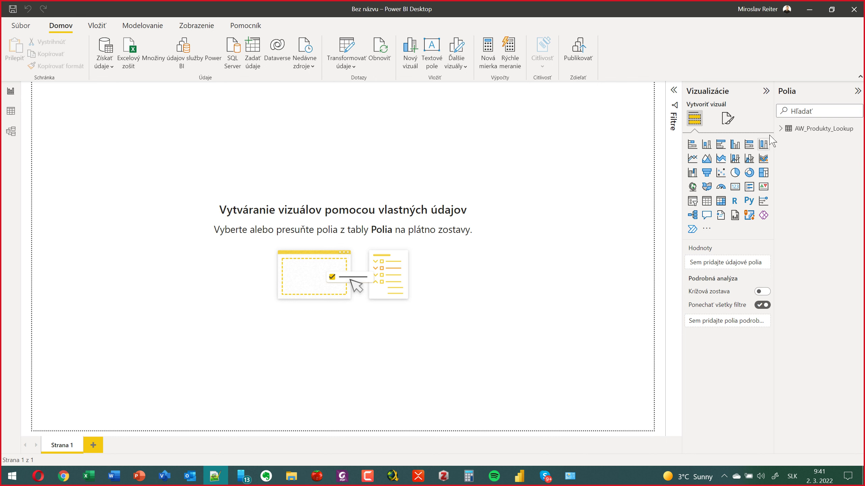
Expand AW_Produkty_Lookup's fields in the Fields pane and widen the Visualizations pane
{"action": "left_click", "coordinate": [784, 129]}
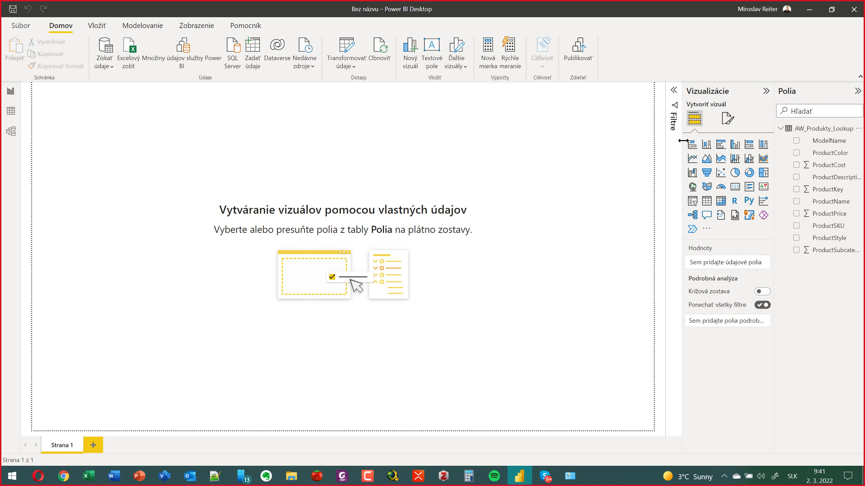
{"action": "left_click_drag", "start_coordinate": [680, 147], "coordinate": [626, 150]}
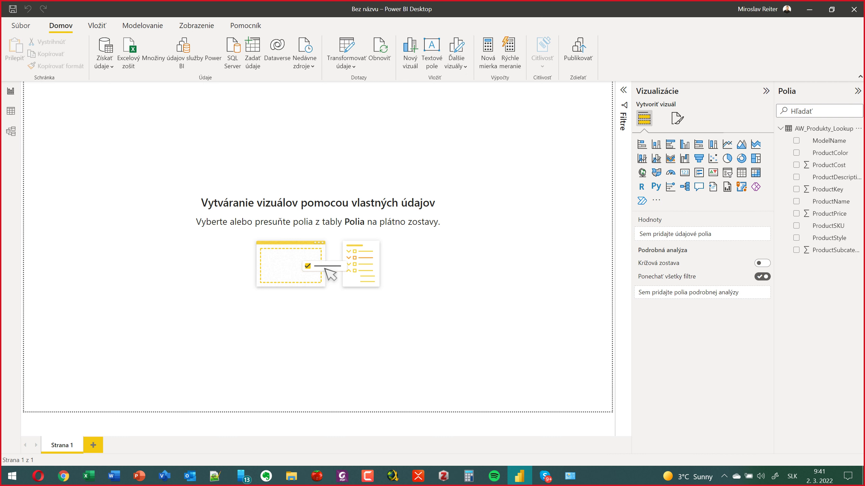
{"action": "key", "text": "F10"}
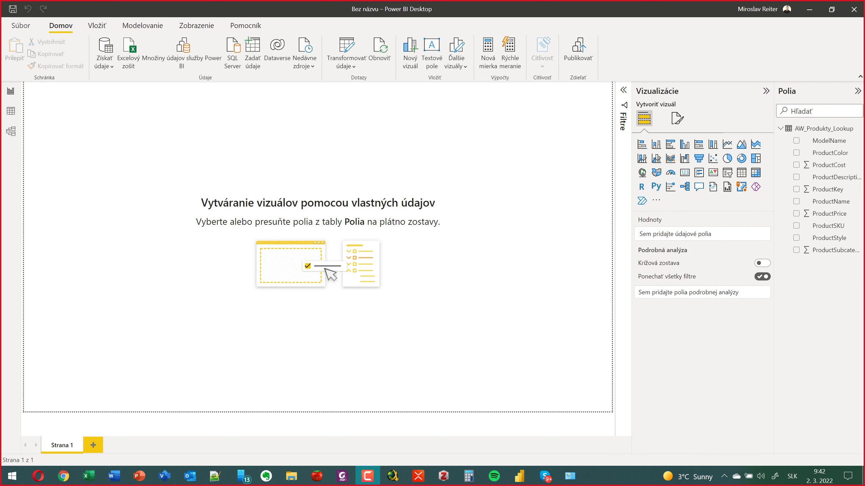
Build a table visual listing ModelName with its ProductCost
{"action": "mouse_move", "coordinate": [824, 165]}
{"action": "left_click_drag", "start_coordinate": [819, 145], "coordinate": [293, 145]}
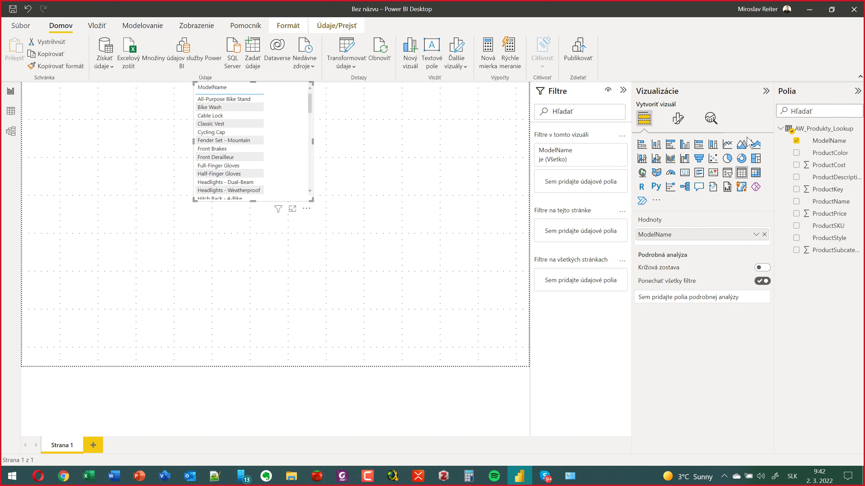
{"action": "scroll", "coordinate": [234, 129], "scroll_direction": "down", "scroll_amount": 3}
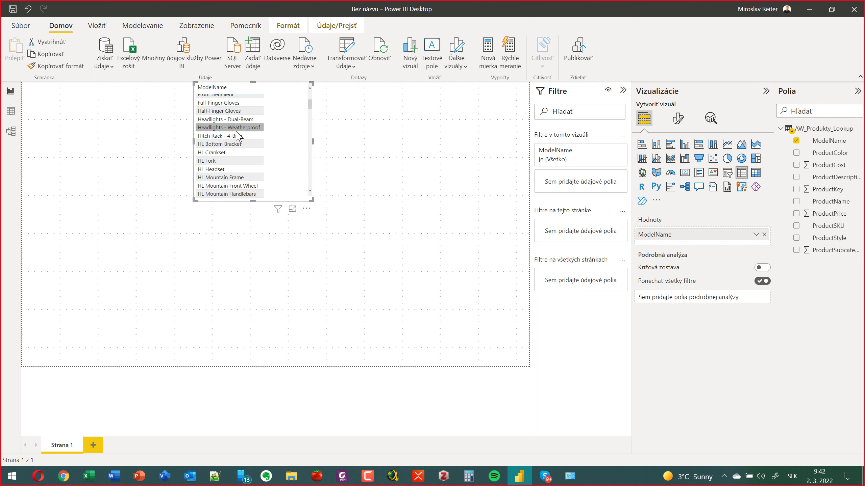
{"action": "scroll", "coordinate": [235, 129], "scroll_direction": "up", "scroll_amount": 3}
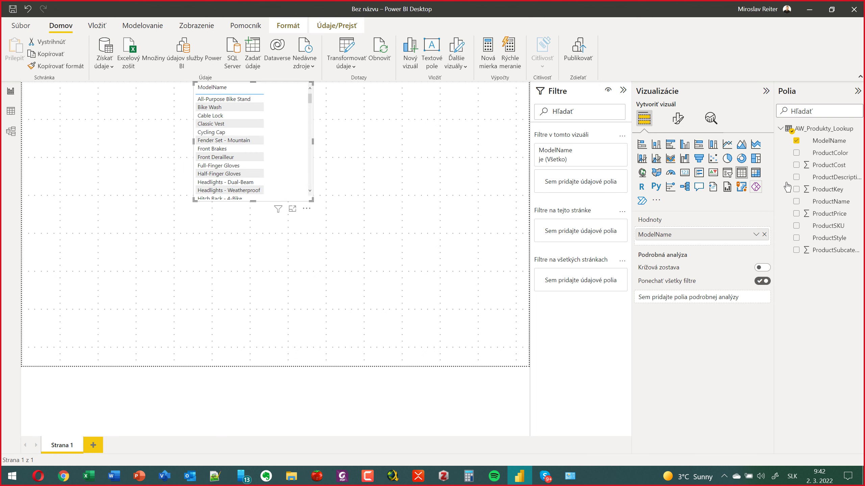
{"action": "left_click_drag", "start_coordinate": [831, 167], "coordinate": [279, 147]}
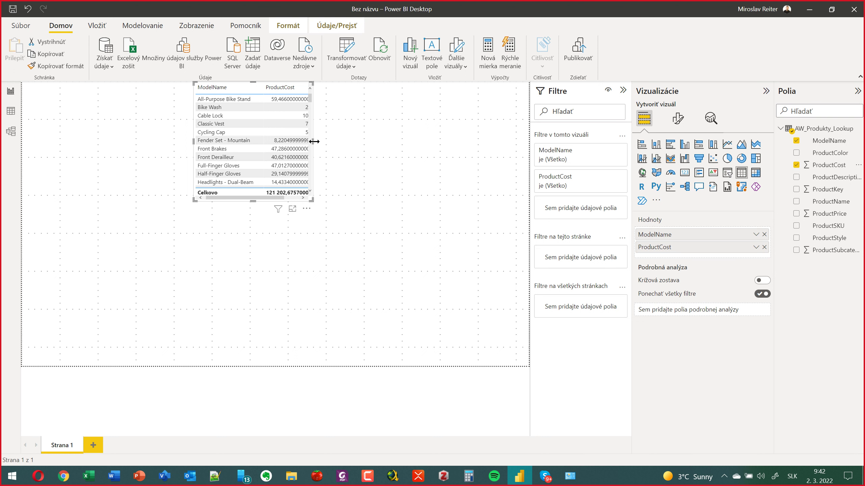
Widen the table, move it top-left, and add a column chart of total ProductCost
{"action": "left_click_drag", "start_coordinate": [313, 141], "coordinate": [363, 141]}
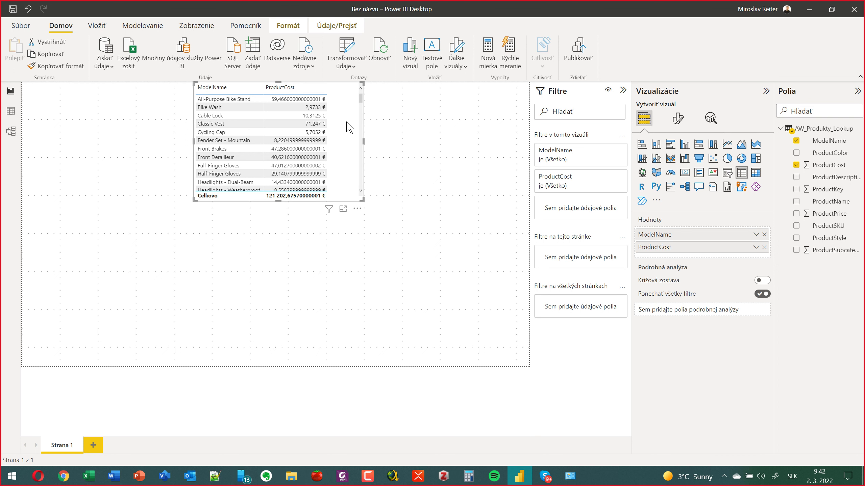
{"action": "scroll", "coordinate": [350, 160], "scroll_direction": "down", "scroll_amount": 3}
{"action": "scroll", "coordinate": [349, 159], "scroll_direction": "up", "scroll_amount": 3}
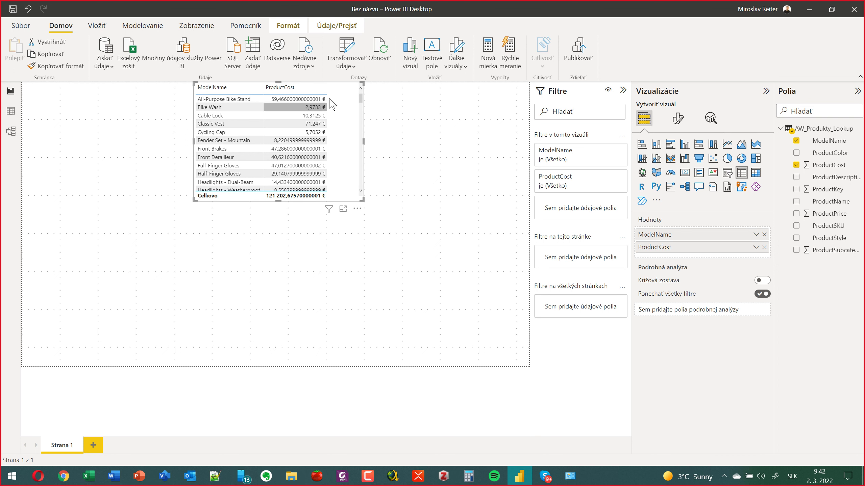
{"action": "left_click_drag", "start_coordinate": [342, 113], "coordinate": [169, 112]}
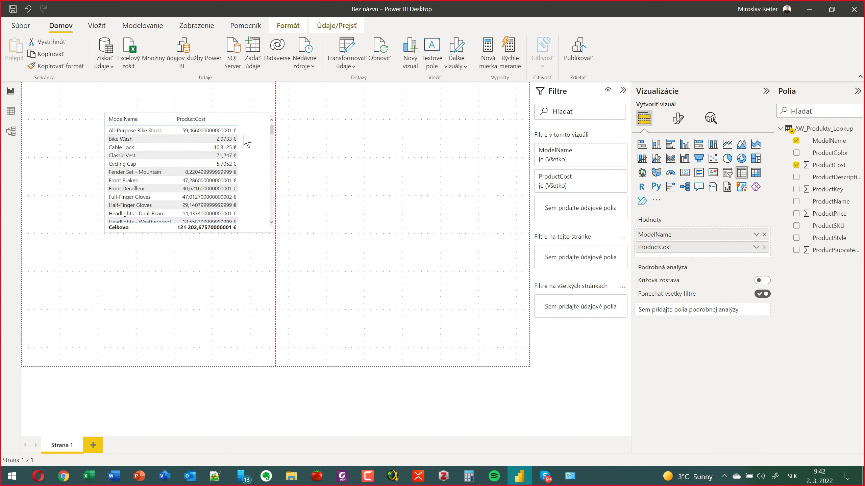
{"action": "left_click", "coordinate": [410, 174]}
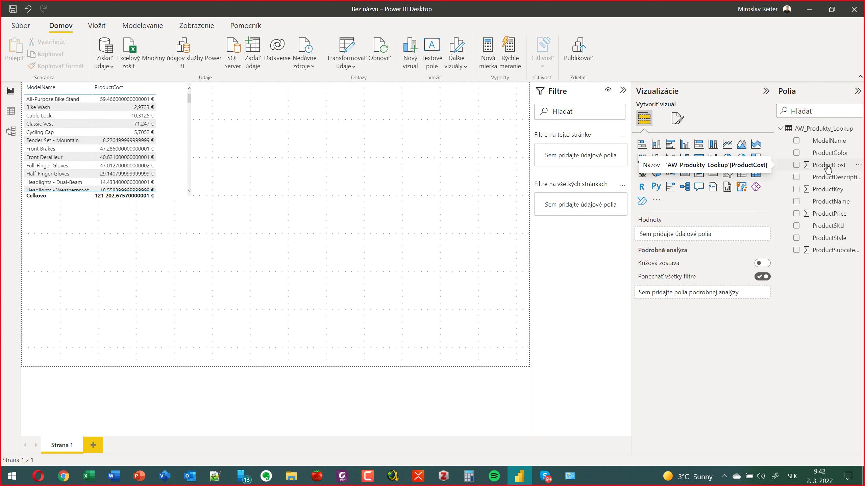
{"action": "left_click_drag", "start_coordinate": [828, 168], "coordinate": [306, 149]}
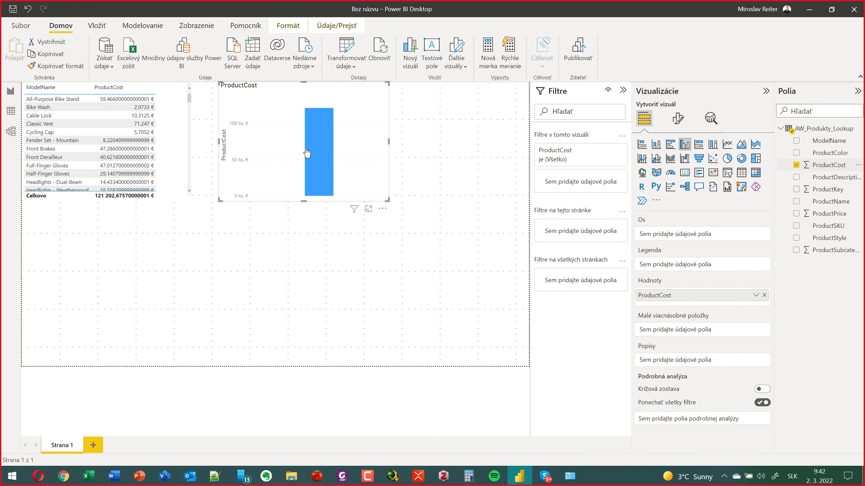
Snap the ProductCost column chart right beside the table and deselect it
{"action": "left_click_drag", "start_coordinate": [362, 116], "coordinate": [345, 102]}
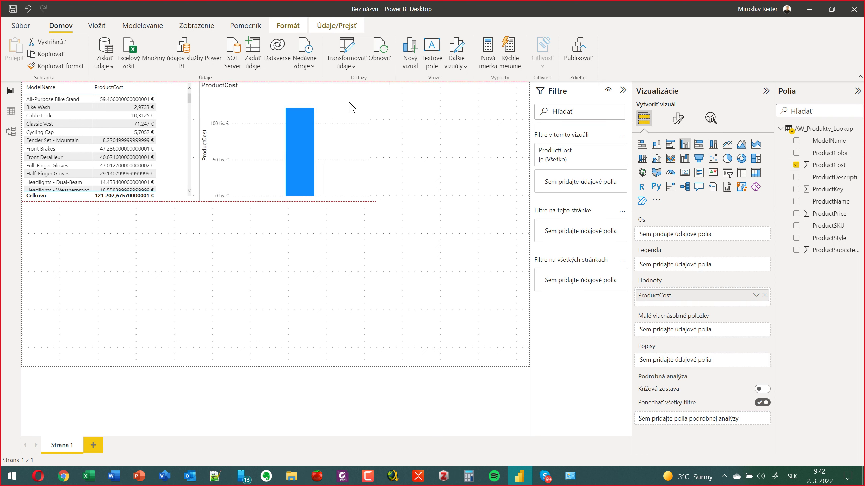
{"action": "left_click", "coordinate": [427, 145]}
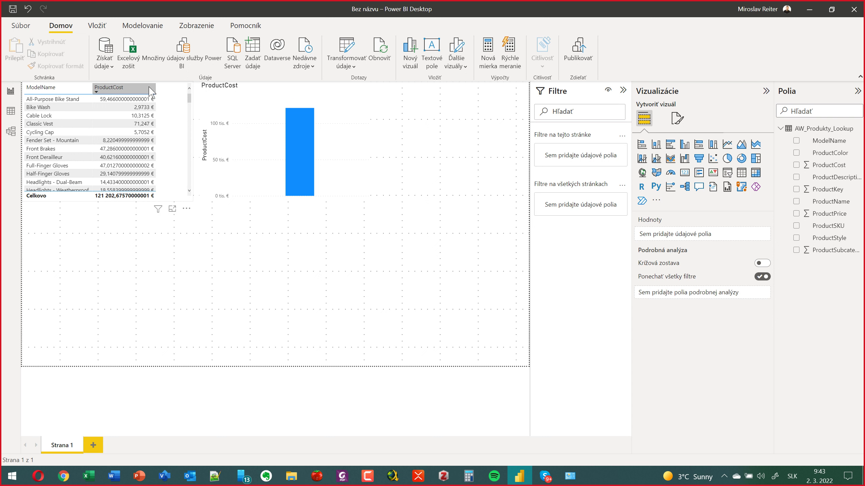
{"action": "mouse_move", "coordinate": [125, 123]}
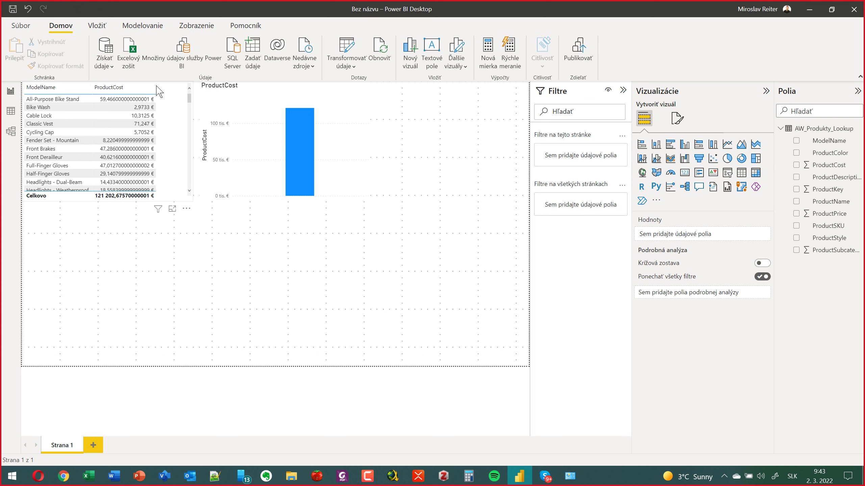
Cross-filter the chart by Cable Lock, Front Brakes and Cycling Cap rows, then convert the table to a decomposition tree
{"action": "left_click", "coordinate": [87, 117]}
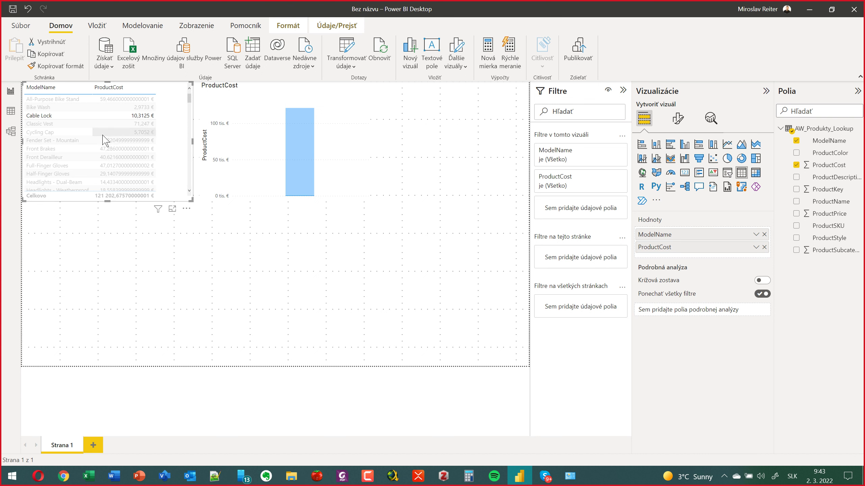
{"action": "mouse_move", "coordinate": [125, 141]}
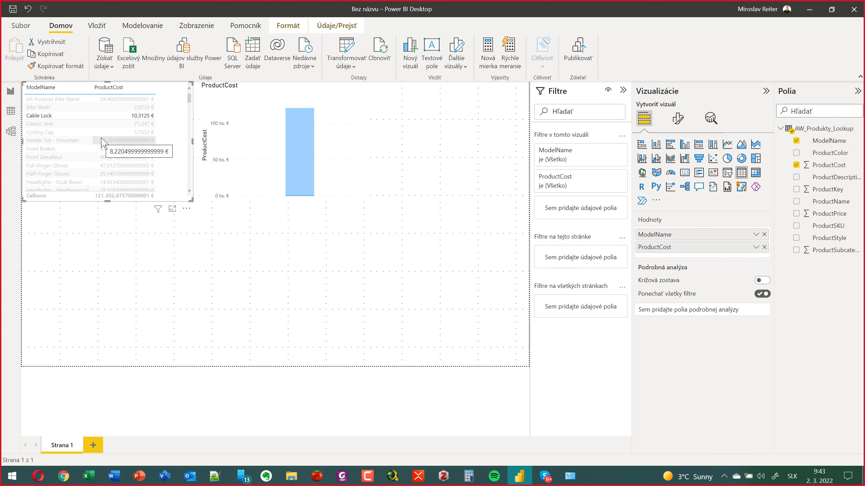
{"action": "left_click", "coordinate": [169, 148]}
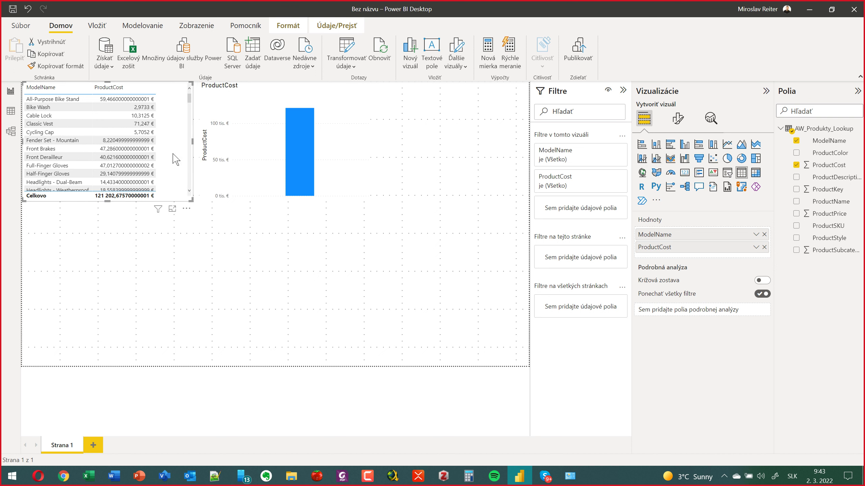
{"action": "left_click", "coordinate": [136, 151]}
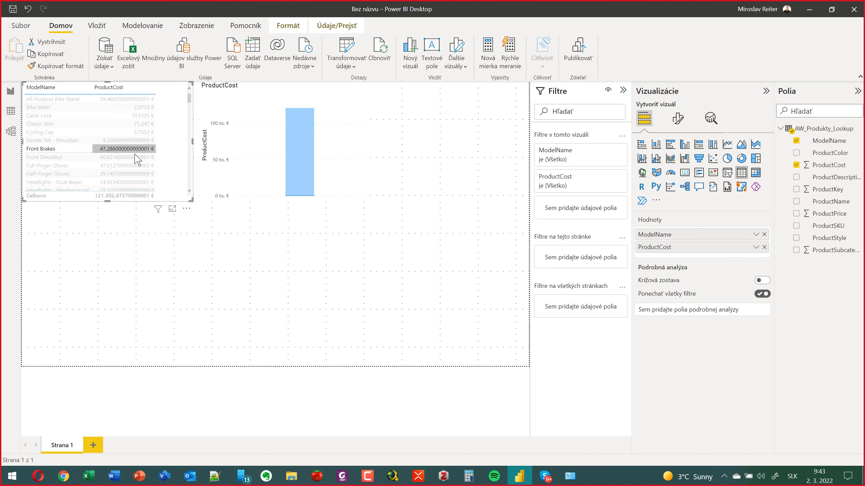
{"action": "left_click", "coordinate": [138, 116]}
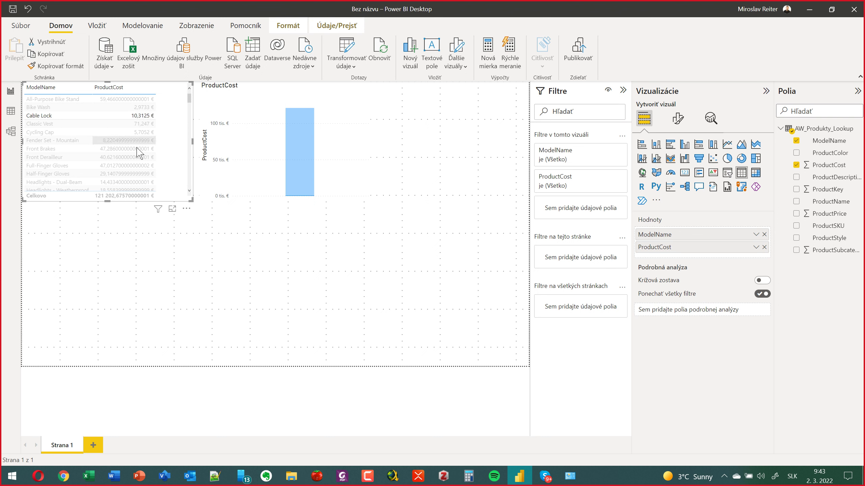
{"action": "left_click", "coordinate": [137, 149]}
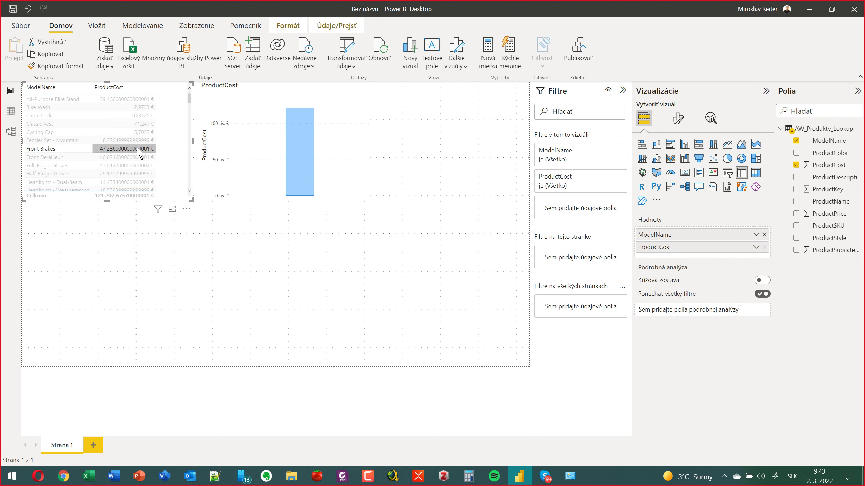
{"action": "left_click", "coordinate": [141, 133]}
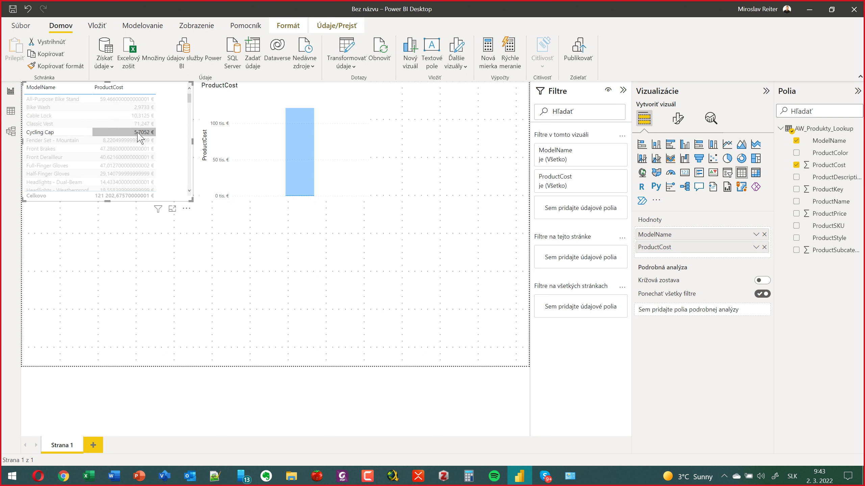
{"action": "mouse_move", "coordinate": [284, 142]}
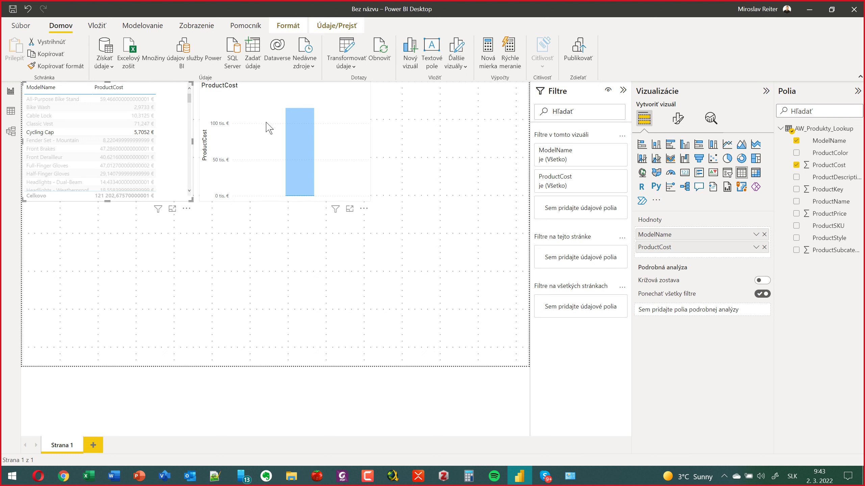
{"action": "left_click", "coordinate": [136, 117]}
{"action": "mouse_move", "coordinate": [576, 155]}
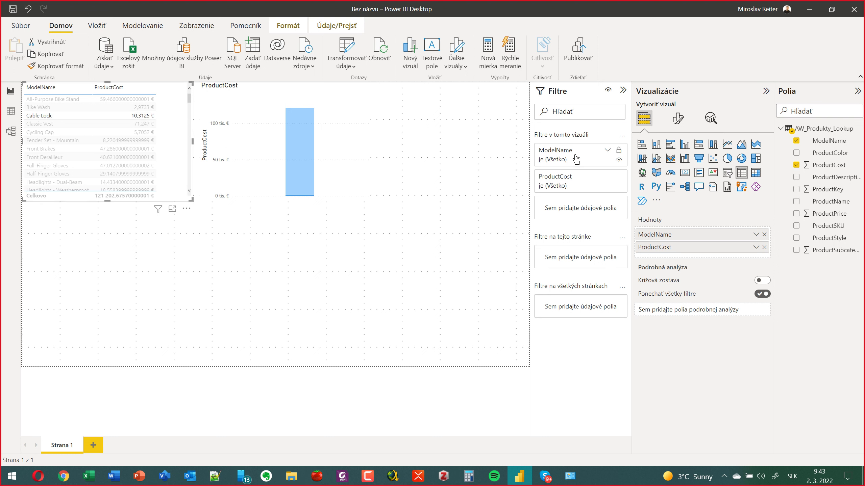
{"action": "left_click", "coordinate": [141, 149]}
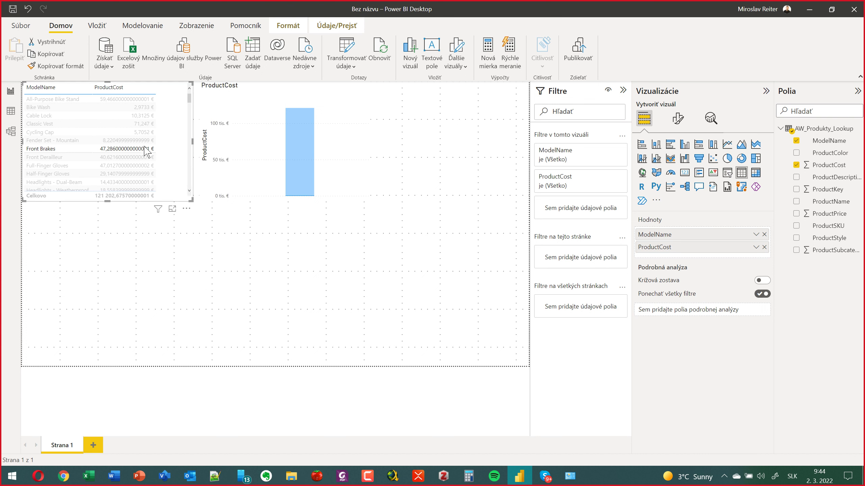
{"action": "left_click", "coordinate": [170, 119]}
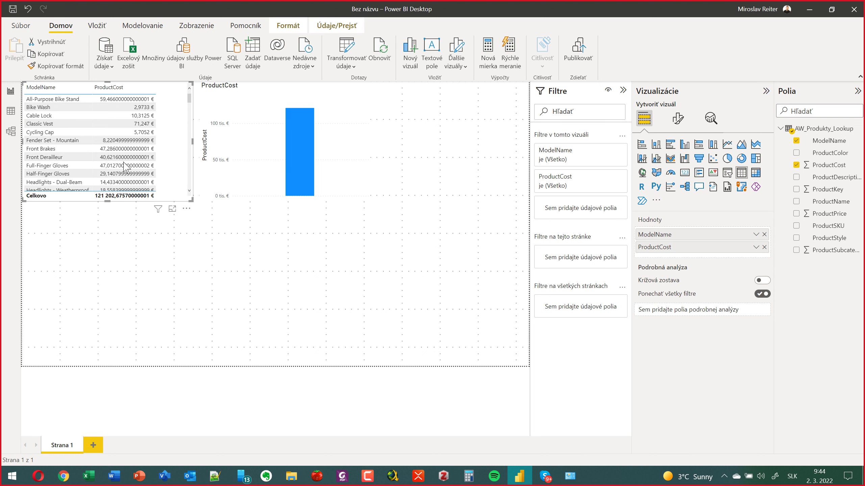
{"action": "left_click", "coordinate": [686, 191]}
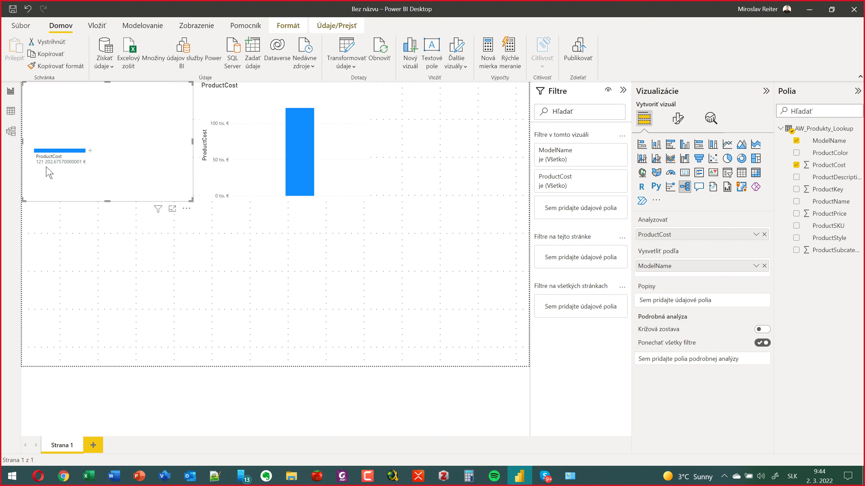
{"action": "mouse_move", "coordinate": [60, 150]}
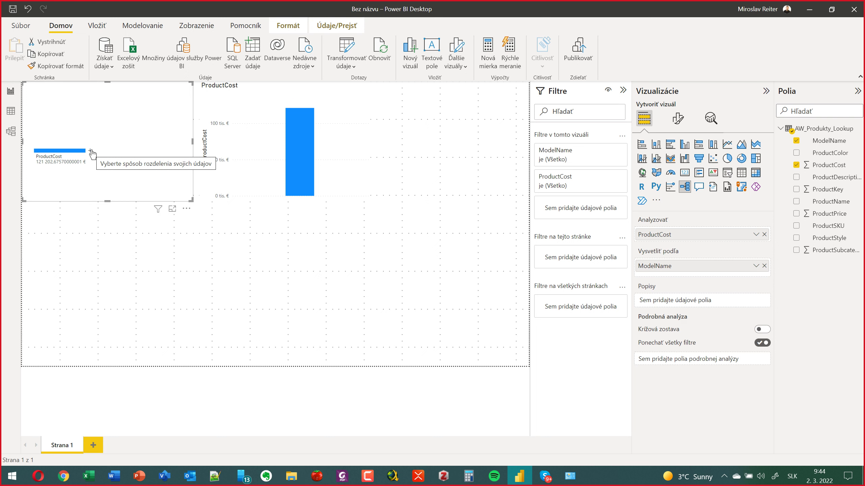
Split the ProductCost node by highest value, showing Mountain-100, Touring-1000 and Road-250 first
{"action": "left_click", "coordinate": [91, 151]}
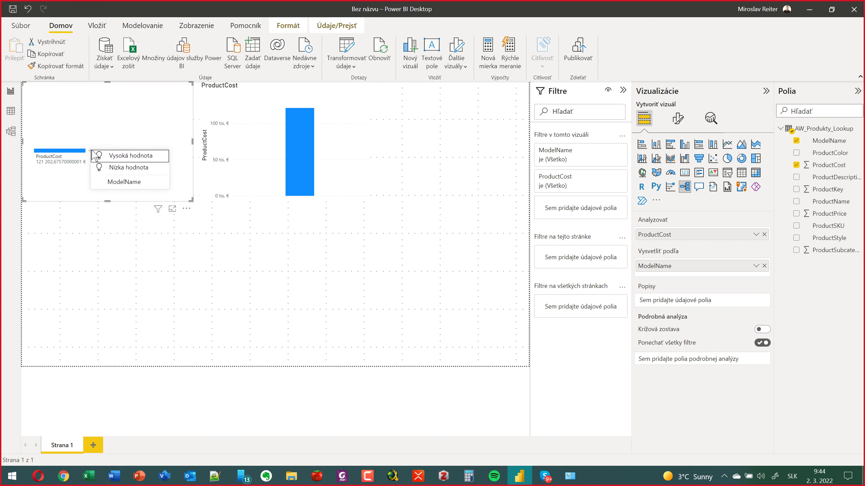
{"action": "left_click", "coordinate": [126, 156]}
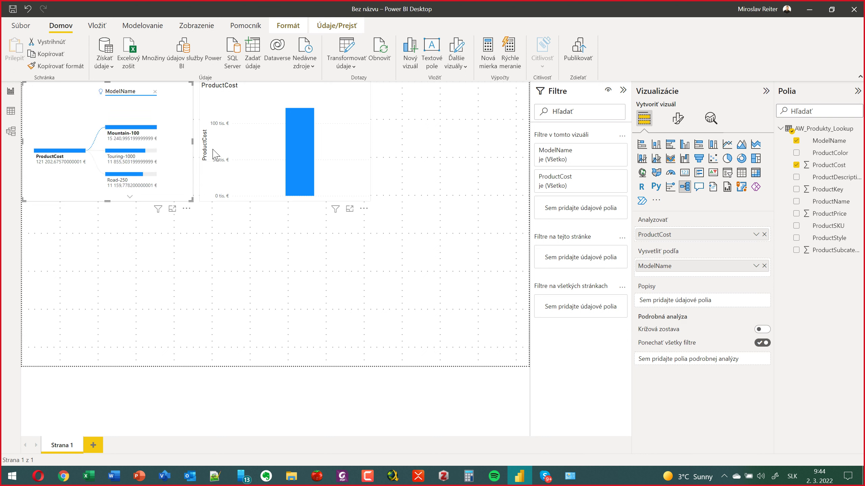
Make the decomposition tree taller, highlight Road-250 in the chart, and remove the ModelName level
{"action": "left_click_drag", "start_coordinate": [193, 202], "coordinate": [185, 320]}
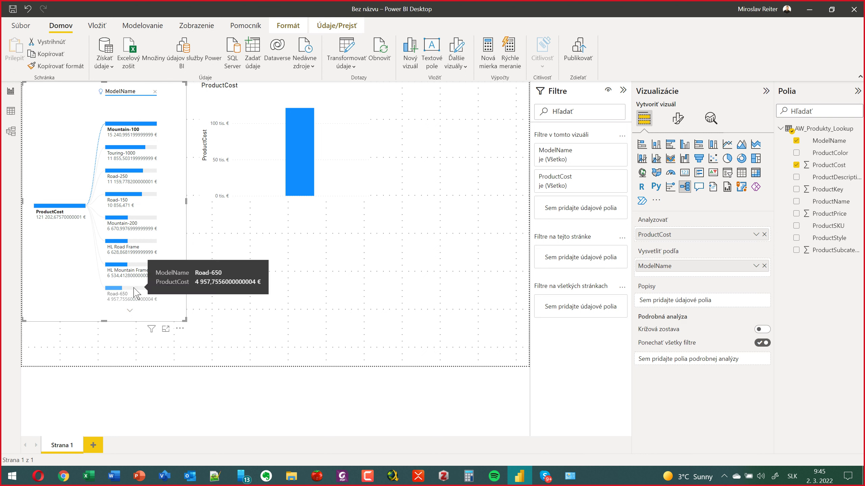
{"action": "mouse_move", "coordinate": [132, 177]}
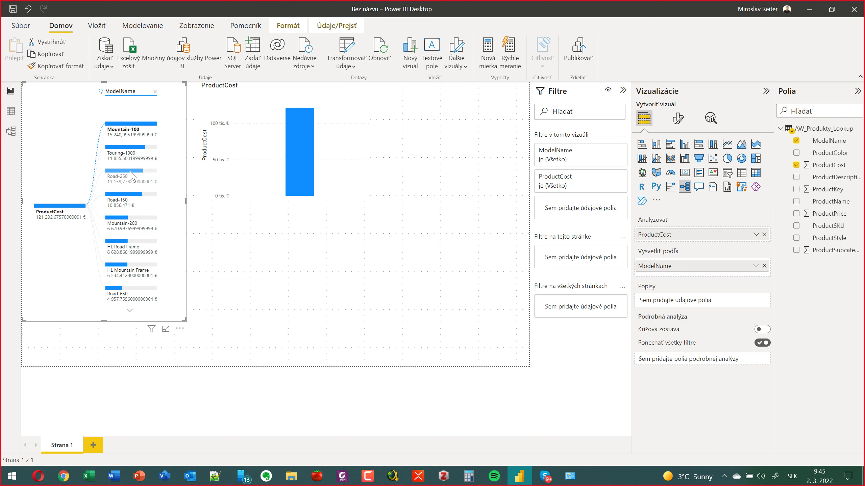
{"action": "left_click", "coordinate": [131, 176]}
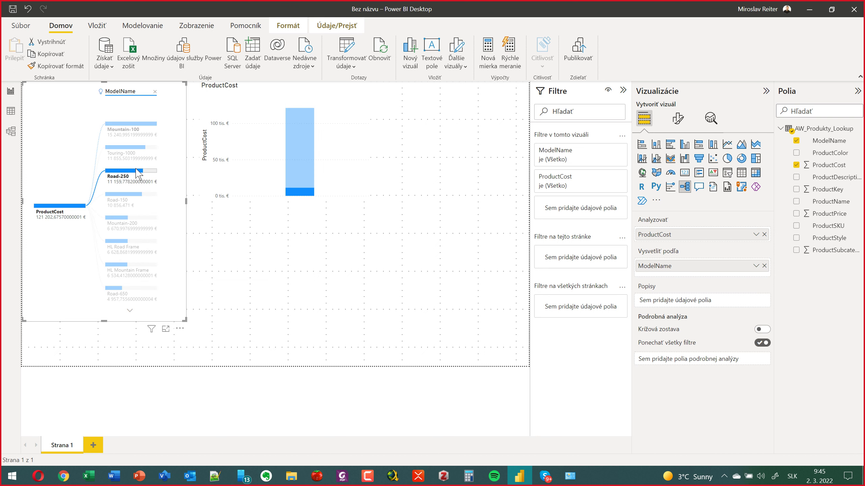
{"action": "mouse_move", "coordinate": [299, 152]}
{"action": "mouse_move", "coordinate": [299, 135]}
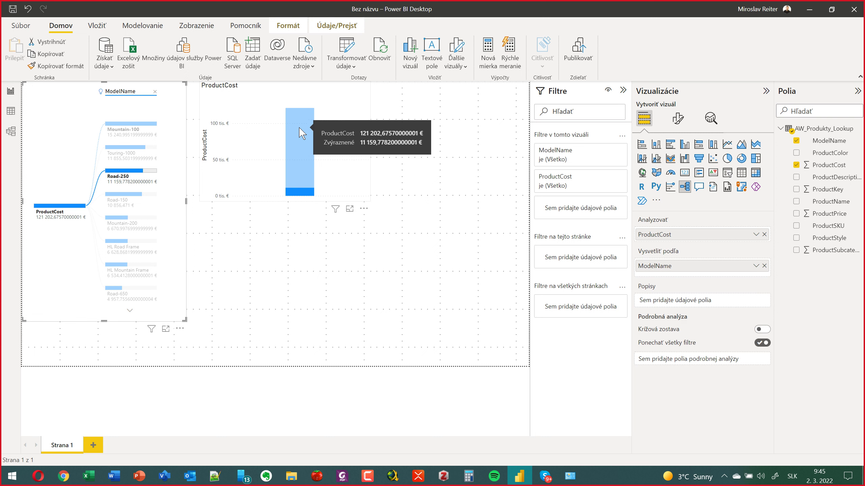
{"action": "left_click", "coordinate": [156, 92]}
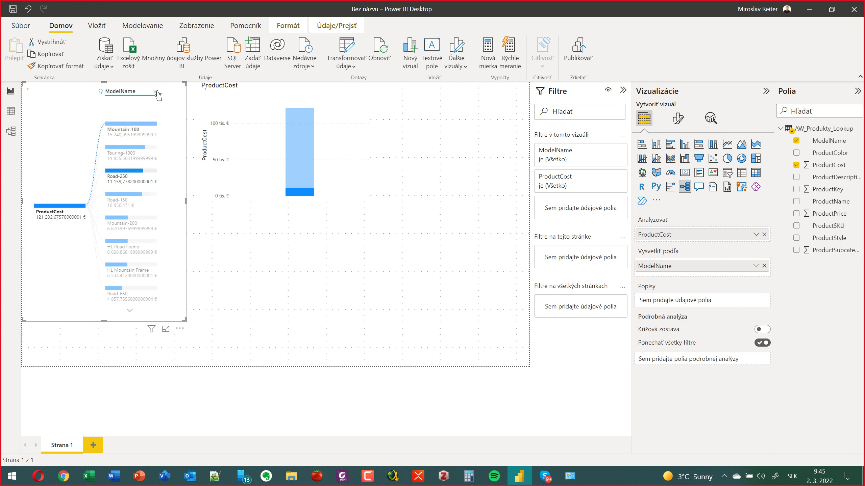
Try a lowest-value split, then replace it with a plain ModelName breakdown before switching to Opera
{"action": "left_click", "coordinate": [90, 206]}
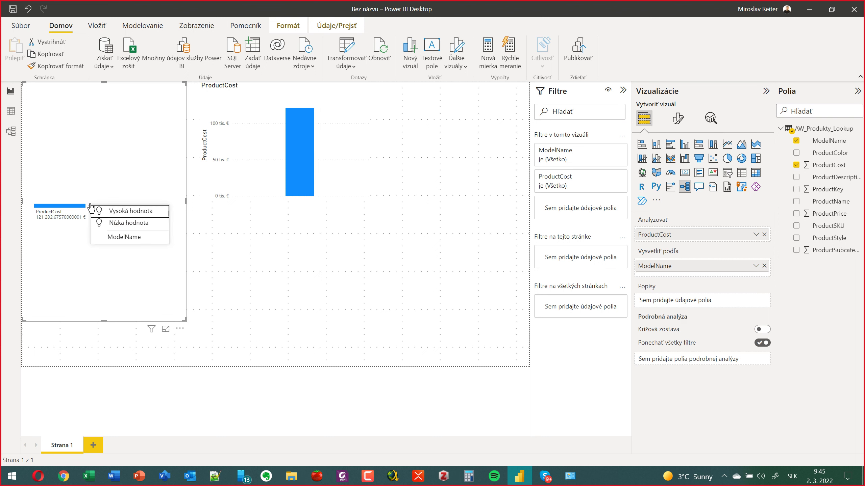
{"action": "left_click", "coordinate": [111, 223]}
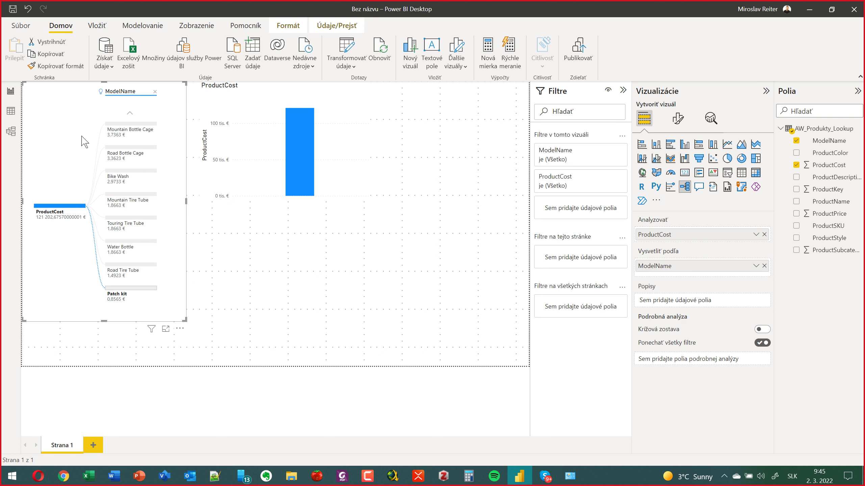
{"action": "left_click", "coordinate": [155, 93]}
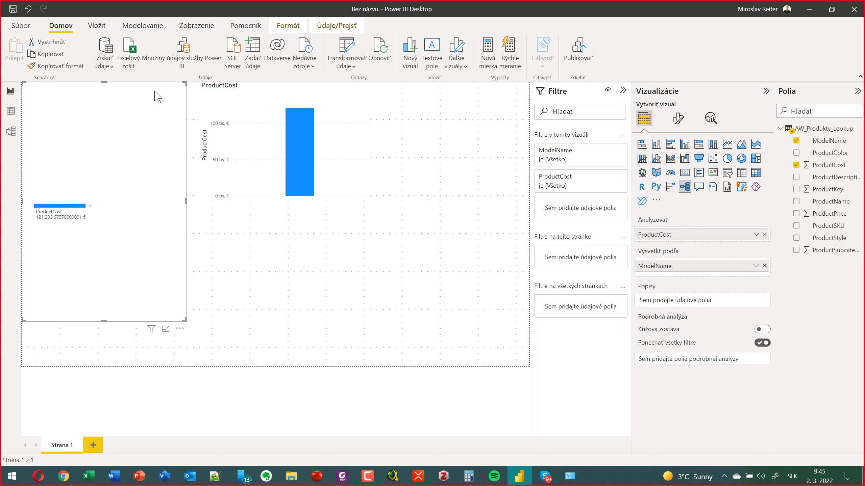
{"action": "left_click", "coordinate": [91, 206]}
{"action": "left_click", "coordinate": [111, 239]}
{"action": "left_click", "coordinate": [38, 475]}
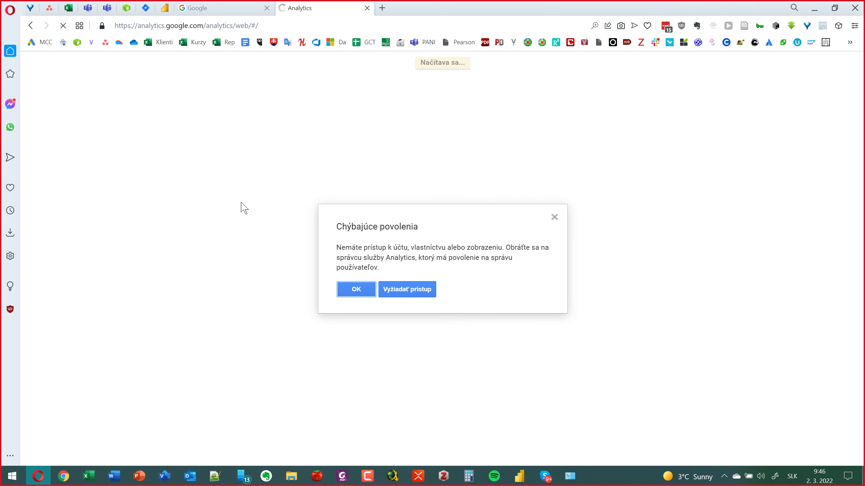
Dismiss the missing-permissions notice and list all Analytics accounts in the account picker
{"action": "left_click", "coordinate": [366, 293]}
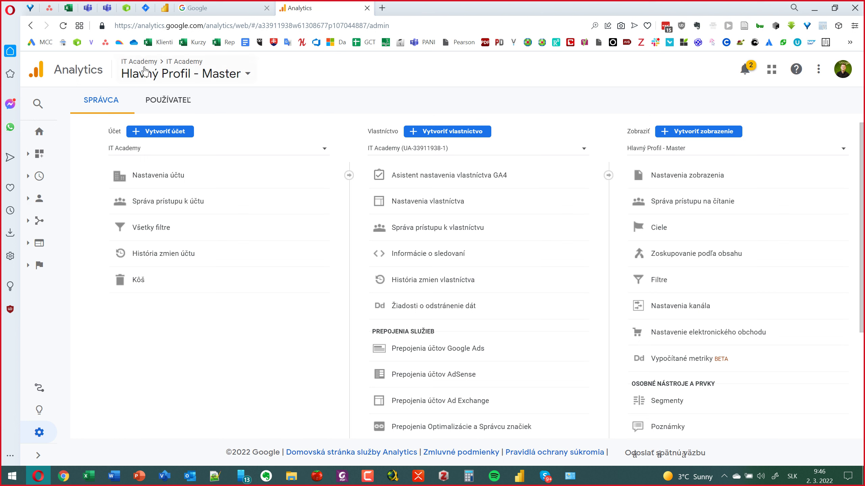
{"action": "left_click", "coordinate": [131, 79]}
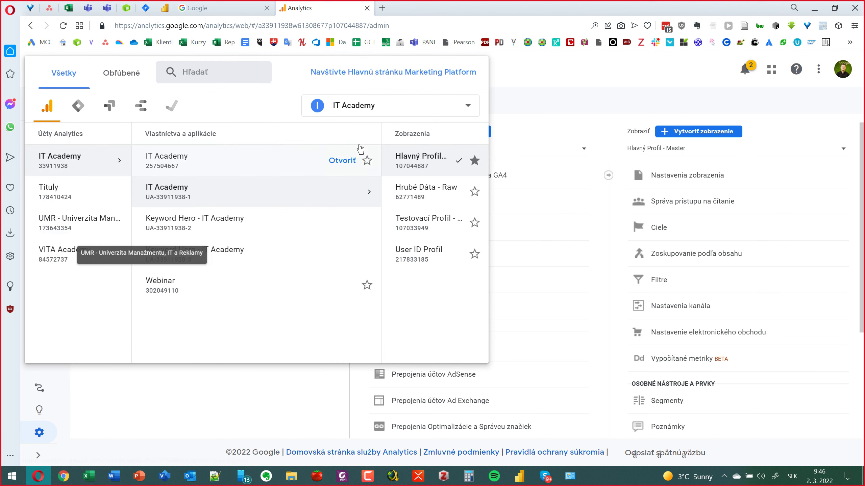
{"action": "left_click", "coordinate": [391, 111]}
{"action": "left_click", "coordinate": [388, 128]}
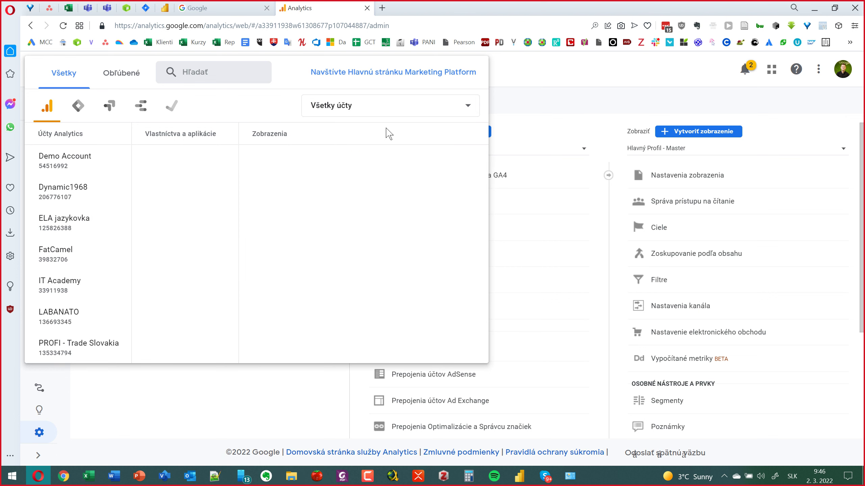
{"action": "scroll", "coordinate": [102, 251], "scroll_direction": "down", "scroll_amount": 3}
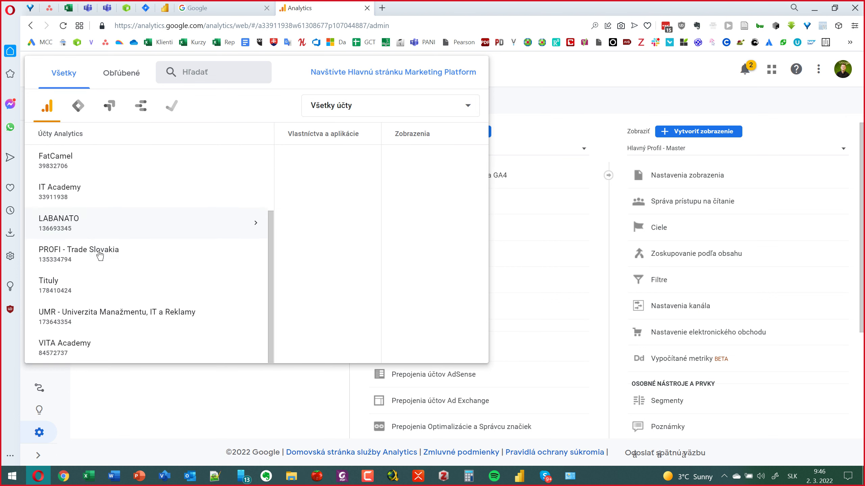
{"action": "scroll", "coordinate": [86, 285], "scroll_direction": "up", "scroll_amount": 3}
Open Demo Account > UA - Google Merchandise Store > 1 Master View and expand Behaviour reports
{"action": "left_click", "coordinate": [91, 165]}
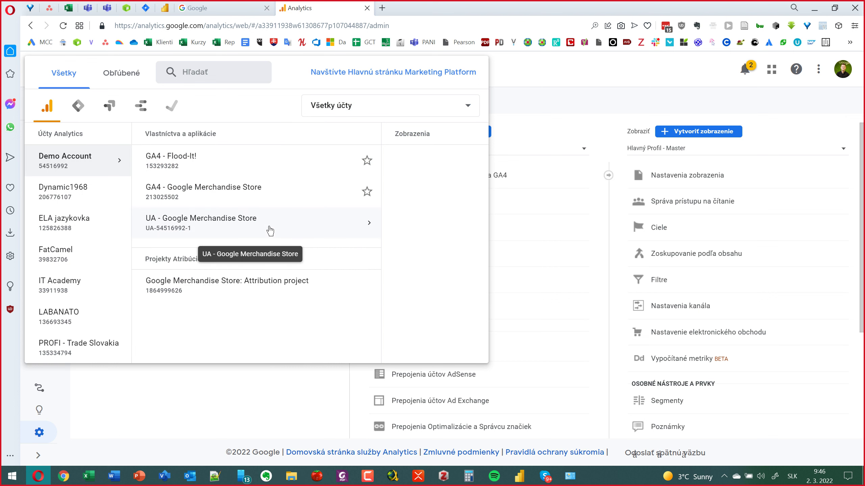
{"action": "left_click", "coordinate": [270, 230]}
{"action": "left_click", "coordinate": [421, 172]}
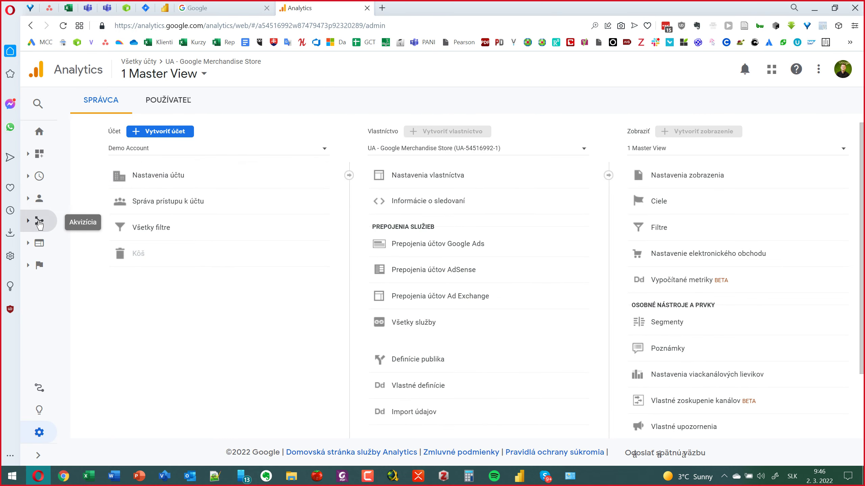
{"action": "left_click", "coordinate": [38, 244]}
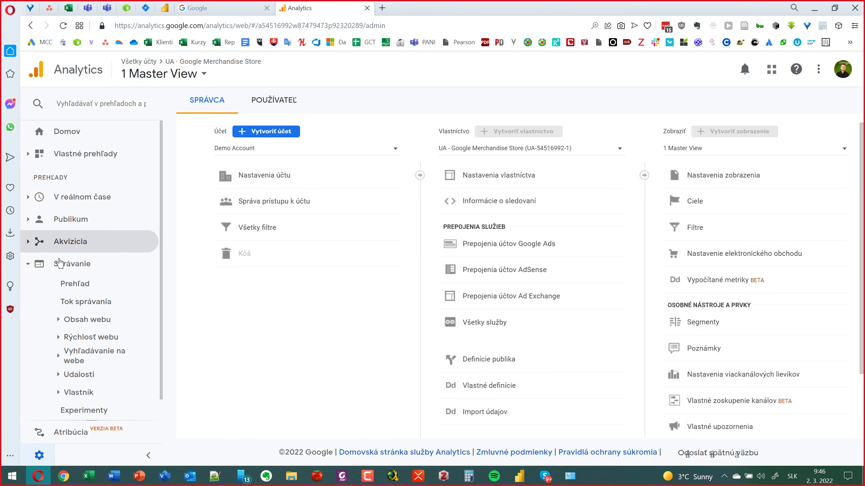
Open the Merchandise Store's Behaviour Flow report under Správanie > Tok správania
{"action": "left_click", "coordinate": [93, 305]}
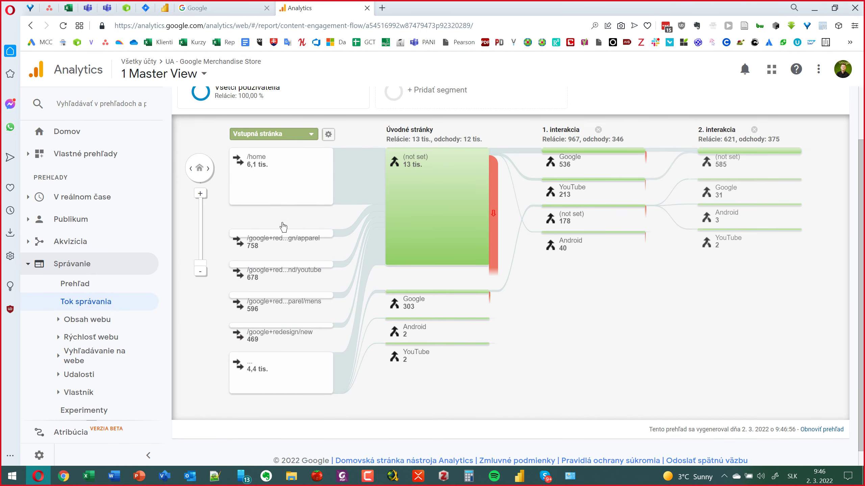
{"action": "scroll", "coordinate": [283, 228], "scroll_direction": "down", "scroll_amount": 1}
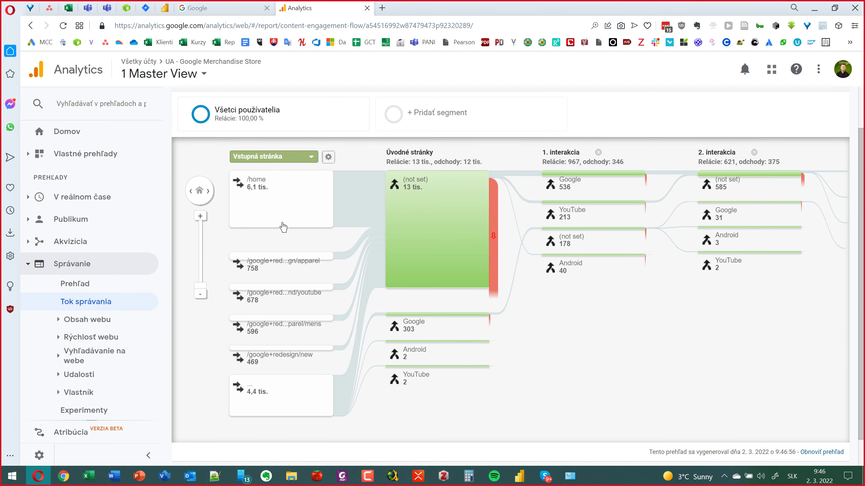
{"action": "scroll", "coordinate": [282, 228], "scroll_direction": "up", "scroll_amount": 1}
{"action": "scroll", "coordinate": [283, 227], "scroll_direction": "down", "scroll_amount": 2}
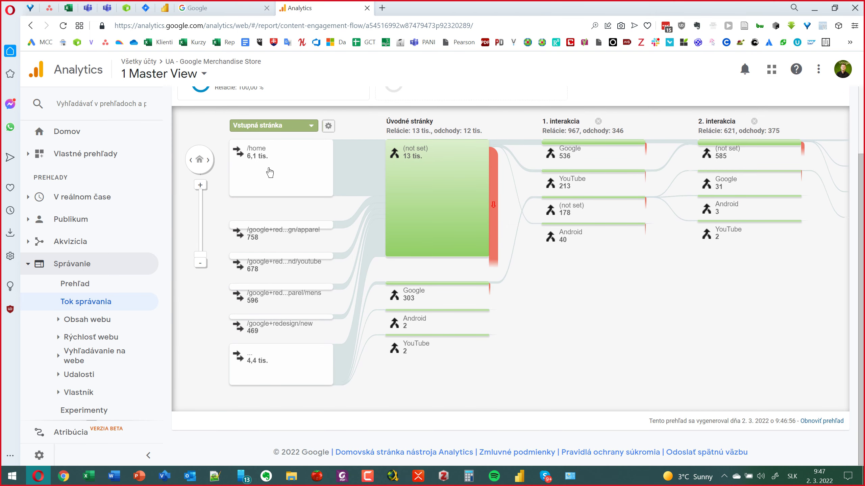
Inspect the /home node's options and the starting-page dimension list, then return to Power BI Desktop
{"action": "left_click", "coordinate": [272, 153]}
{"action": "left_click", "coordinate": [283, 125]}
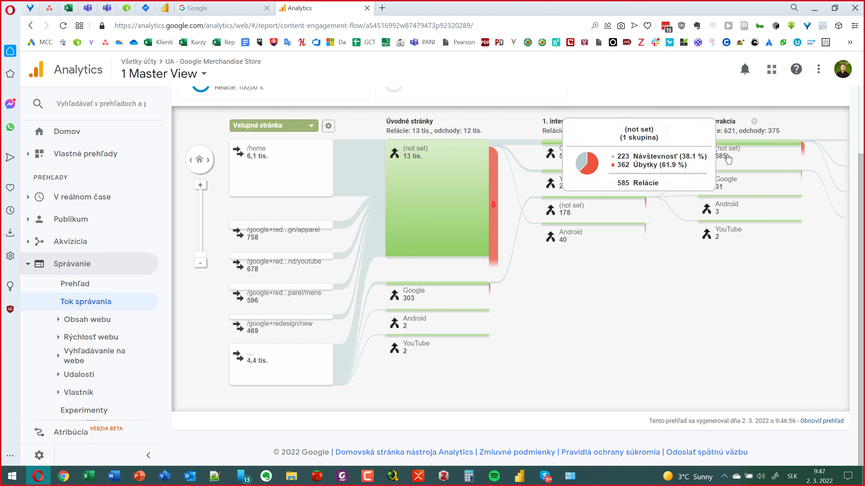
{"action": "scroll", "coordinate": [647, 327], "scroll_direction": "up", "scroll_amount": 2}
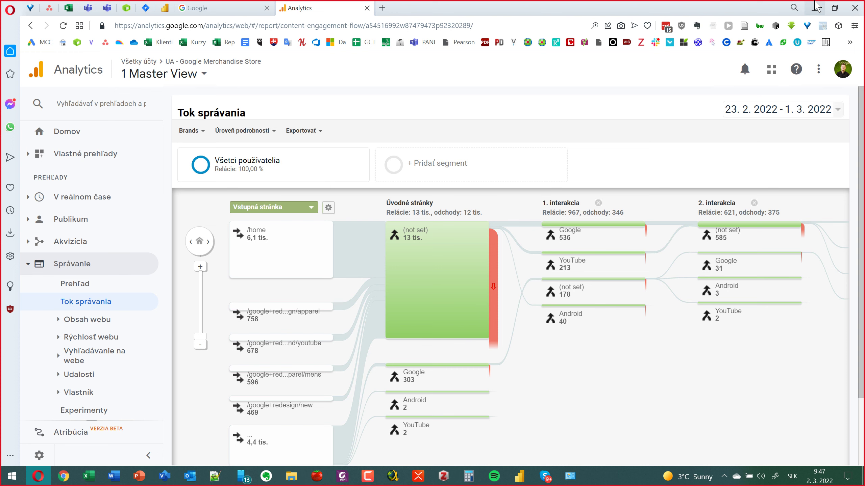
{"action": "left_click", "coordinate": [816, 7]}
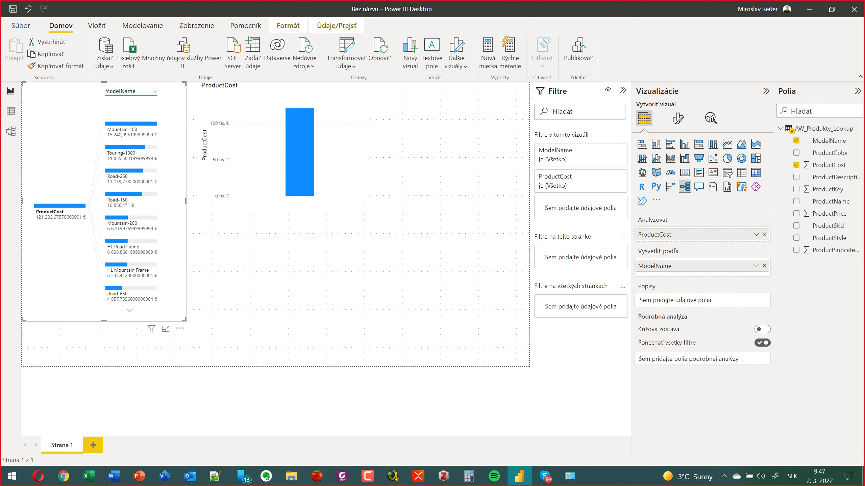
Add a Q&A visual to the empty canvas and enlarge it by its corner
{"action": "left_click", "coordinate": [399, 243]}
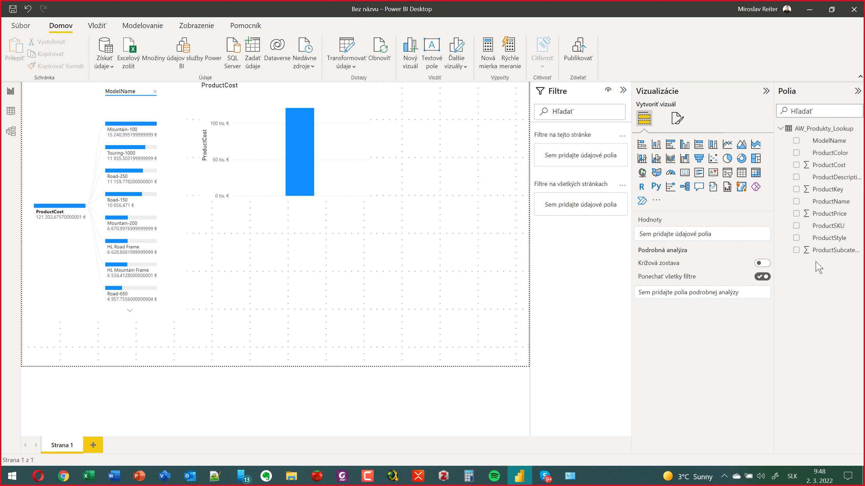
{"action": "left_click", "coordinate": [698, 188]}
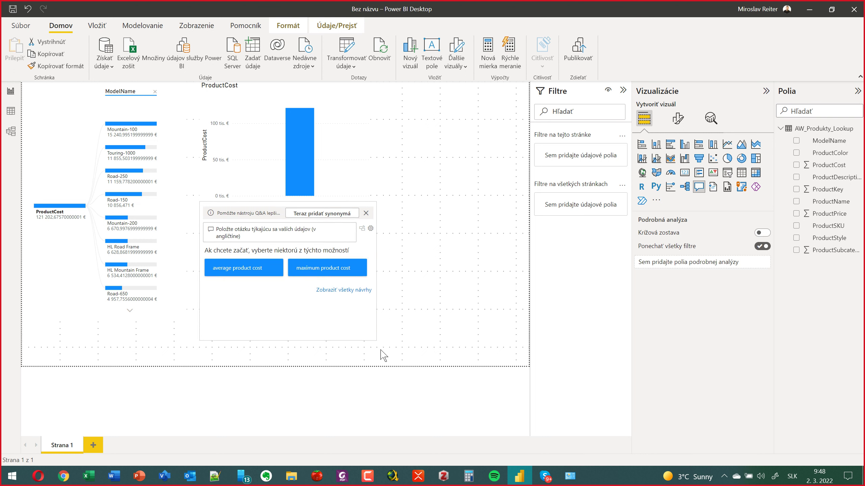
{"action": "left_click_drag", "start_coordinate": [369, 320], "coordinate": [388, 359]}
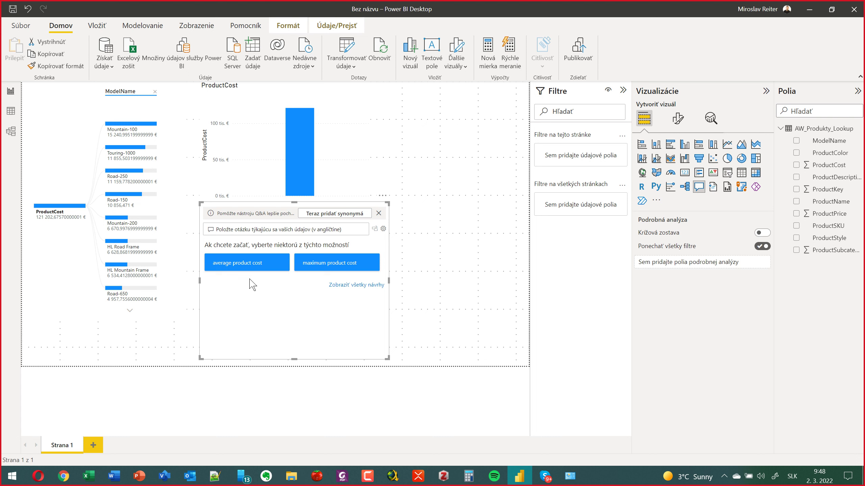
Show all of the Q&A visual's suggested questions (Zobraziť všetky návrhy) and scroll through them
{"action": "left_click", "coordinate": [344, 285]}
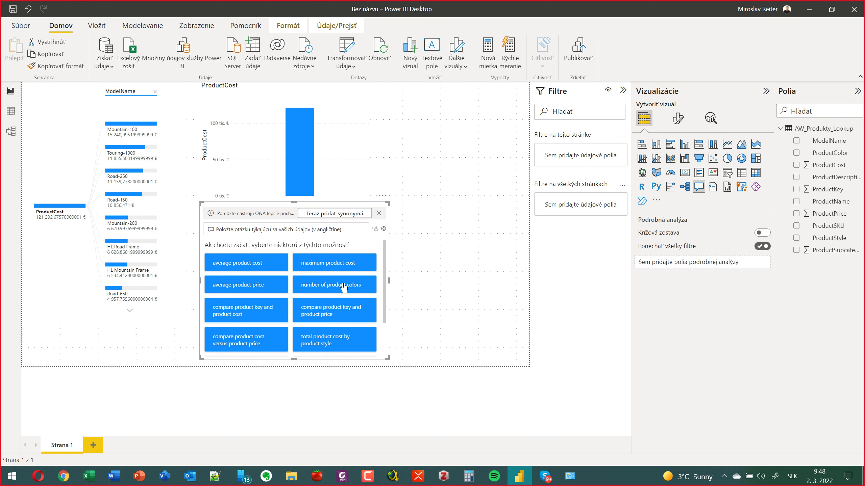
{"action": "scroll", "coordinate": [344, 288], "scroll_direction": "down", "scroll_amount": 2}
{"action": "scroll", "coordinate": [344, 288], "scroll_direction": "up", "scroll_amount": 2}
{"action": "scroll", "coordinate": [344, 288], "scroll_direction": "down", "scroll_amount": 2}
{"action": "scroll", "coordinate": [344, 288], "scroll_direction": "up", "scroll_amount": 2}
Ask Q&A for the average product cost, widening the visual so the value fits
{"action": "left_click", "coordinate": [238, 269]}
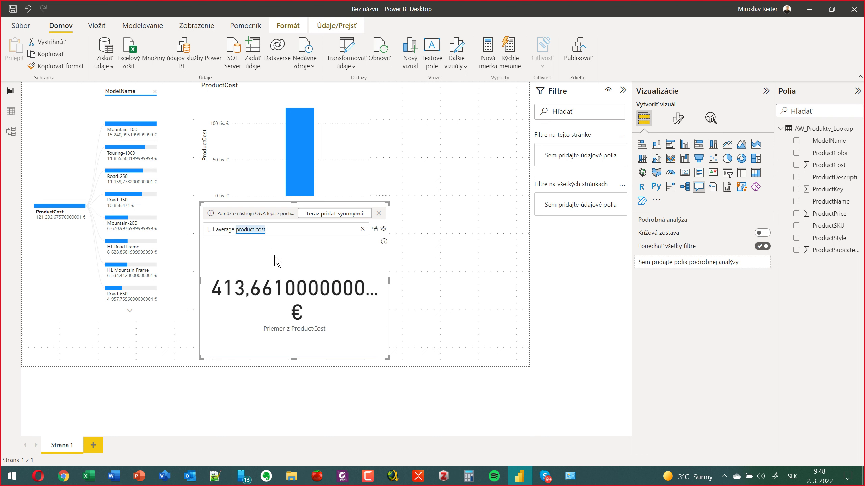
{"action": "mouse_move", "coordinate": [295, 297]}
{"action": "left_click_drag", "start_coordinate": [389, 283], "coordinate": [465, 284]}
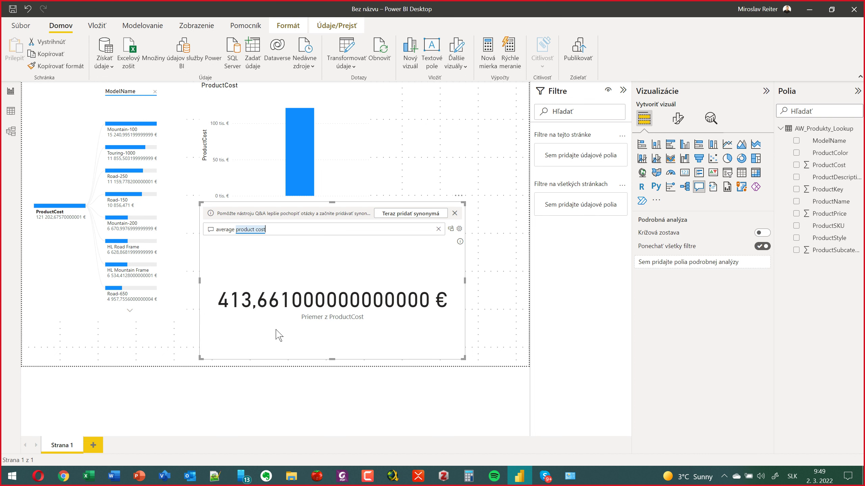
{"action": "left_click", "coordinate": [438, 229]}
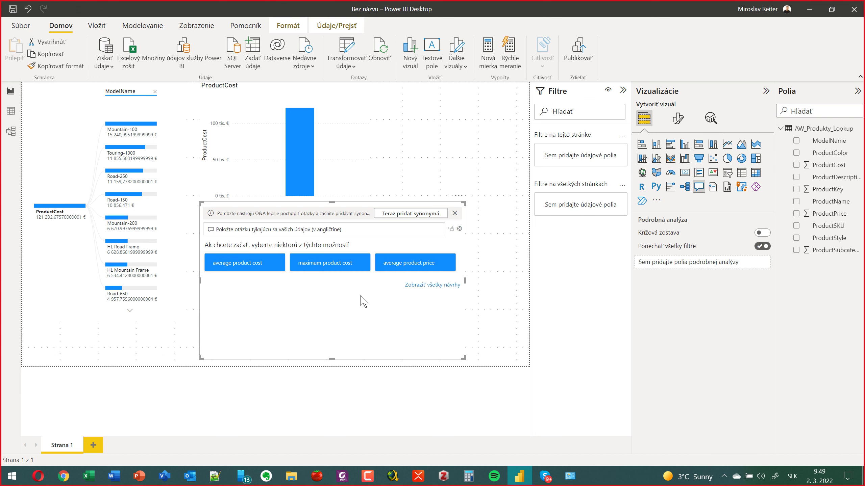
Try the maximum product cost and total product cost by style questions, then list all suggestions again
{"action": "left_click", "coordinate": [335, 268]}
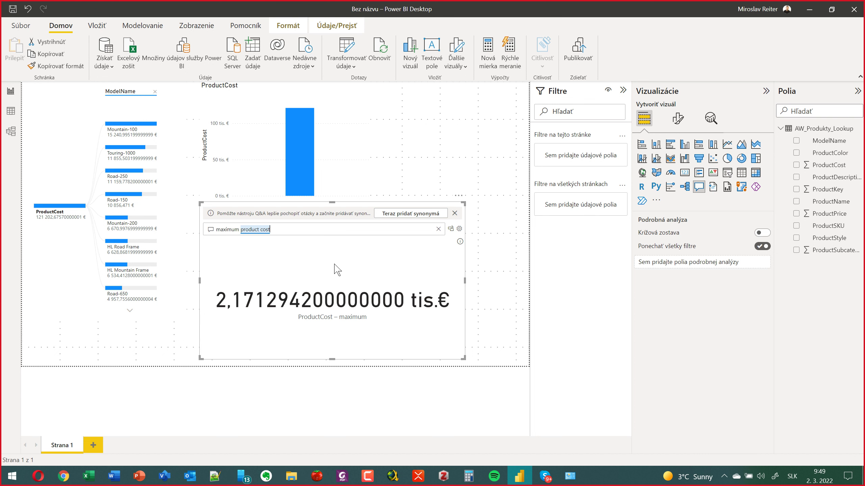
{"action": "left_click", "coordinate": [438, 229]}
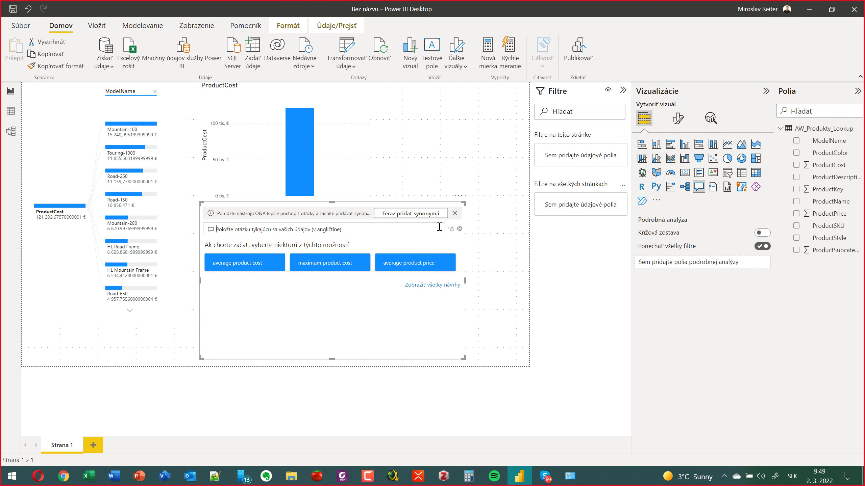
{"action": "left_click", "coordinate": [431, 285]}
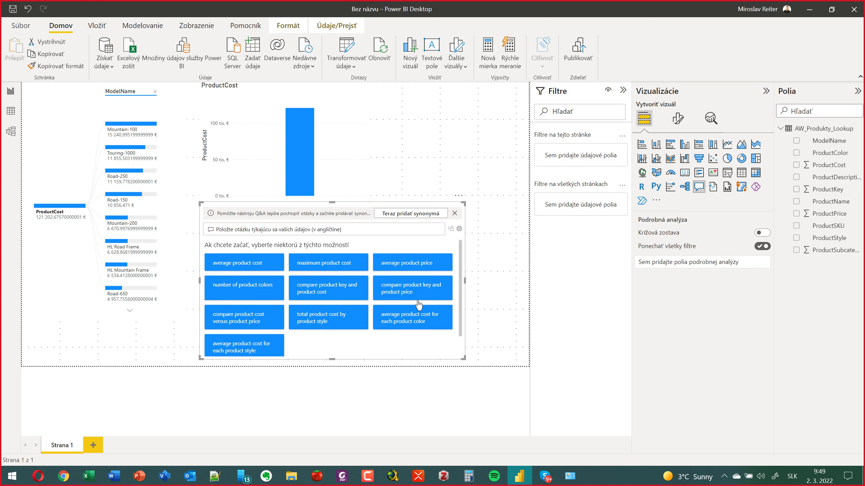
{"action": "left_click", "coordinate": [335, 327]}
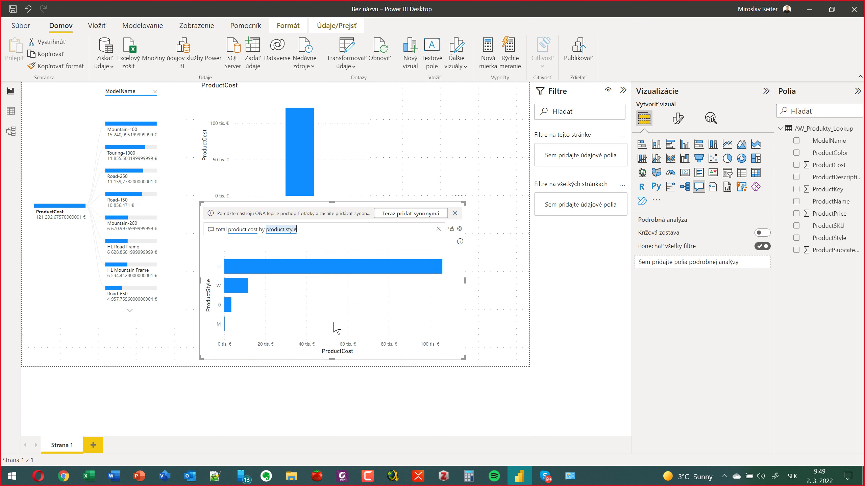
{"action": "left_click", "coordinate": [438, 229]}
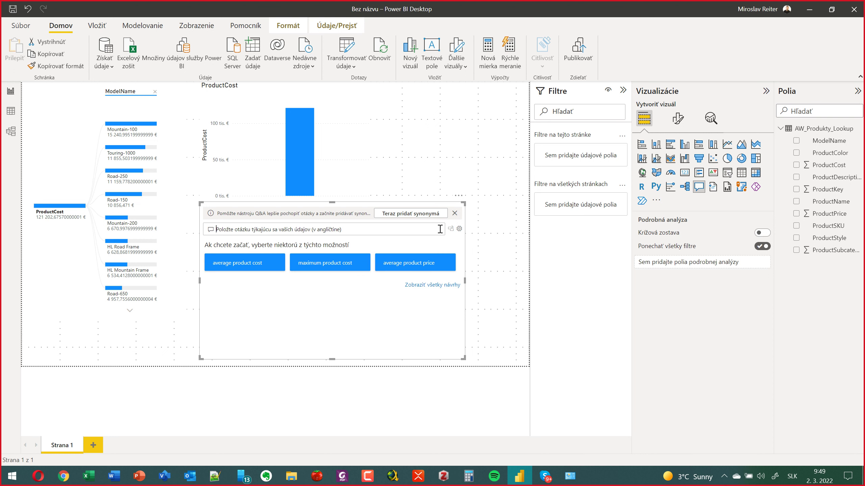
{"action": "left_click", "coordinate": [428, 285]}
{"action": "scroll", "coordinate": [382, 286], "scroll_direction": "down", "scroll_amount": 1}
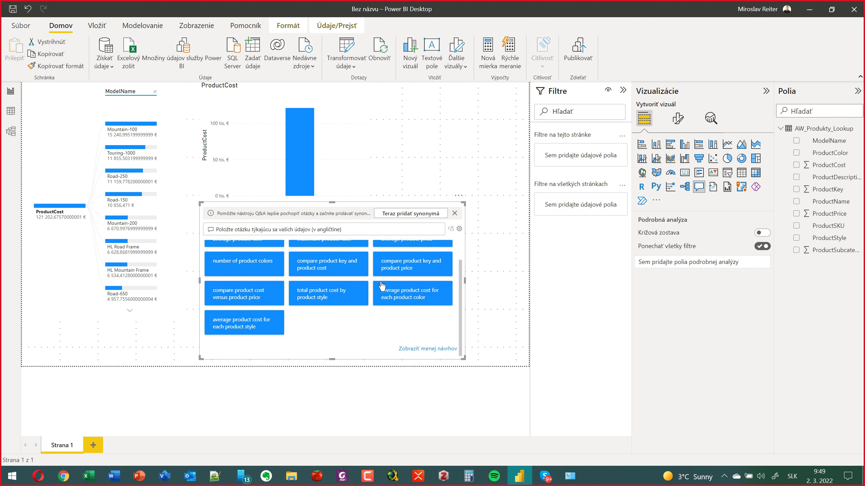
{"action": "scroll", "coordinate": [382, 286], "scroll_direction": "up", "scroll_amount": 1}
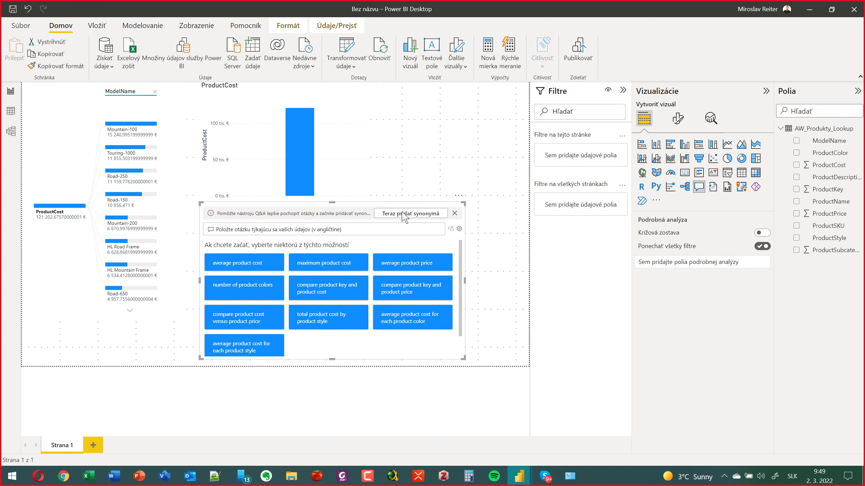
In Q&A setup, load shared synonyms and browse the expanded AW_Produkty_Lookup field synonyms
{"action": "left_click", "coordinate": [403, 213]}
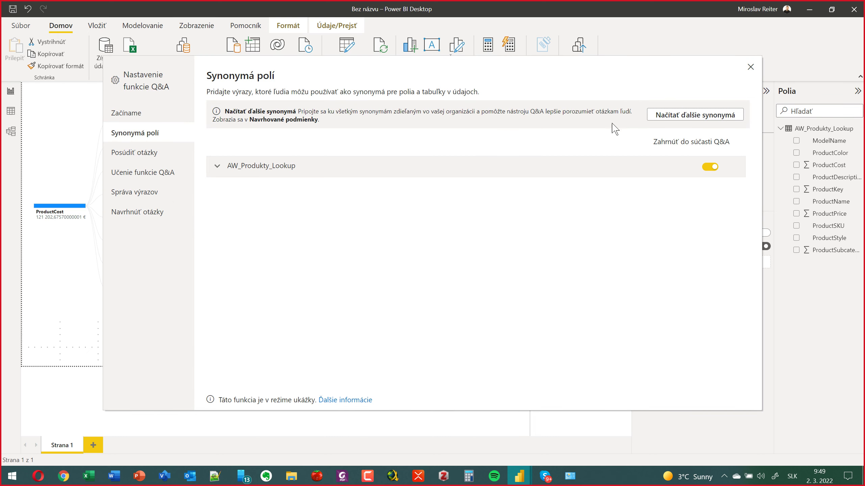
{"action": "left_click", "coordinate": [650, 116]}
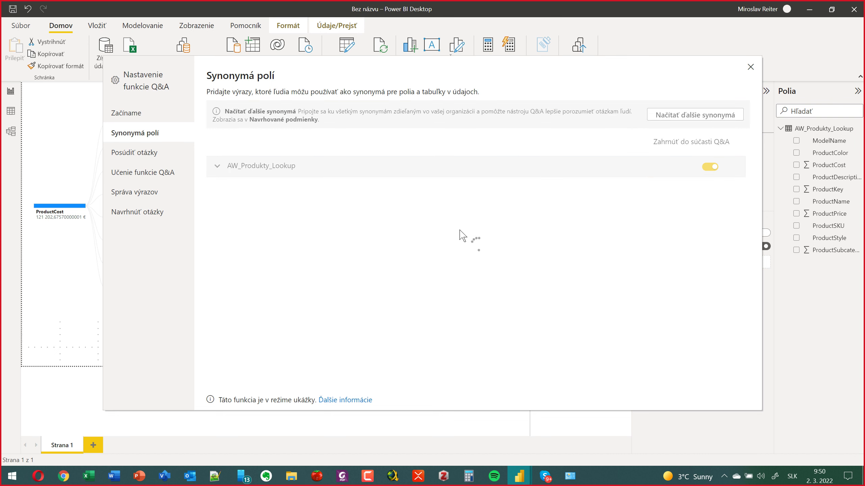
{"action": "left_click", "coordinate": [492, 266]}
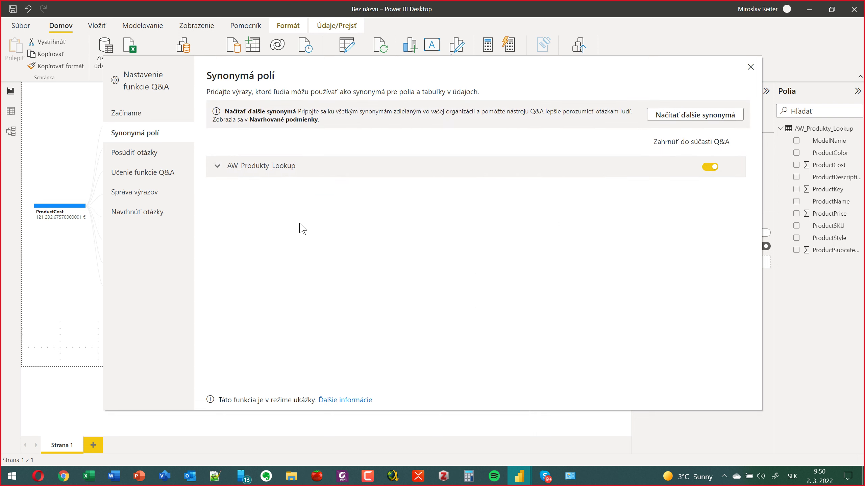
{"action": "left_click", "coordinate": [215, 167]}
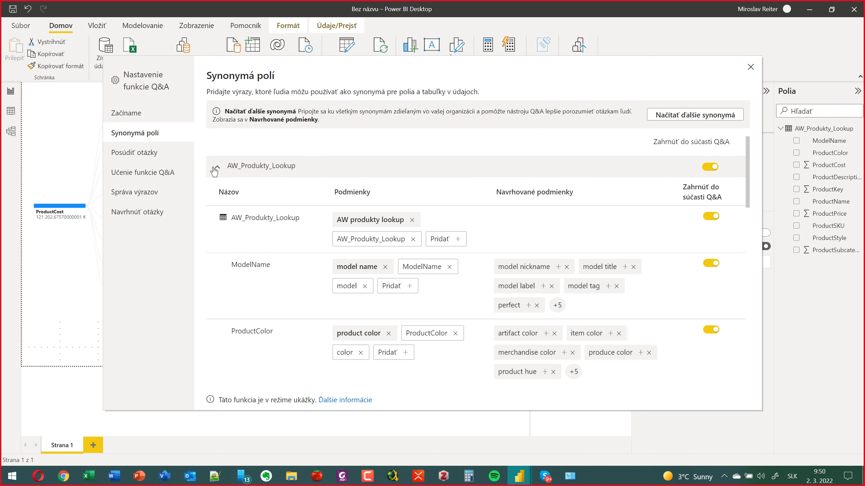
{"action": "scroll", "coordinate": [215, 171], "scroll_direction": "down", "scroll_amount": 1}
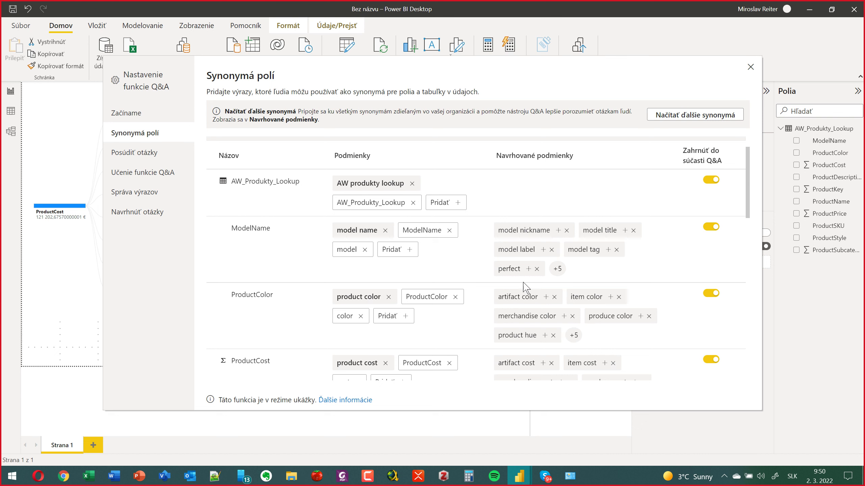
{"action": "scroll", "coordinate": [570, 243], "scroll_direction": "down", "scroll_amount": 4}
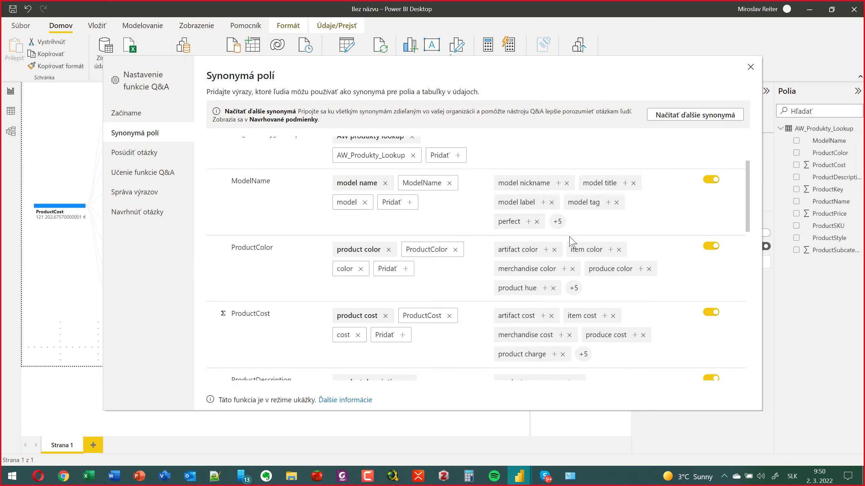
{"action": "scroll", "coordinate": [571, 243], "scroll_direction": "down", "scroll_amount": 4}
{"action": "scroll", "coordinate": [571, 243], "scroll_direction": "up", "scroll_amount": 1}
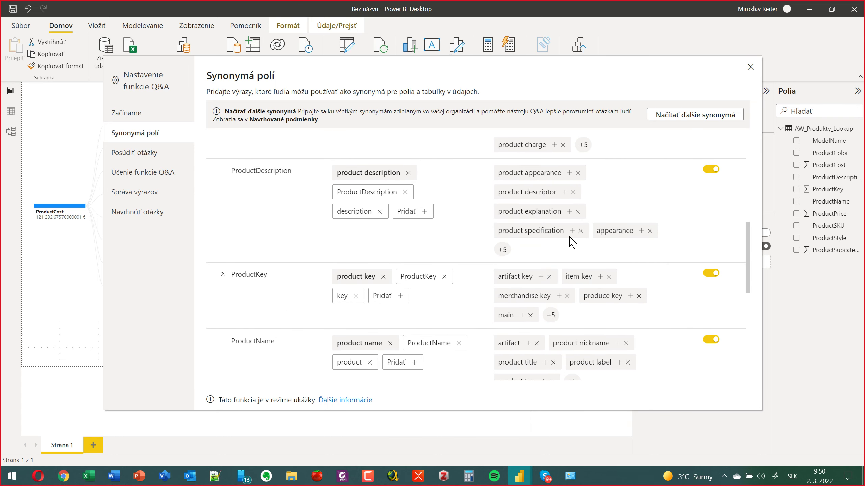
{"action": "scroll", "coordinate": [572, 242], "scroll_direction": "down", "scroll_amount": 2}
{"action": "scroll", "coordinate": [572, 242], "scroll_direction": "down", "scroll_amount": 2}
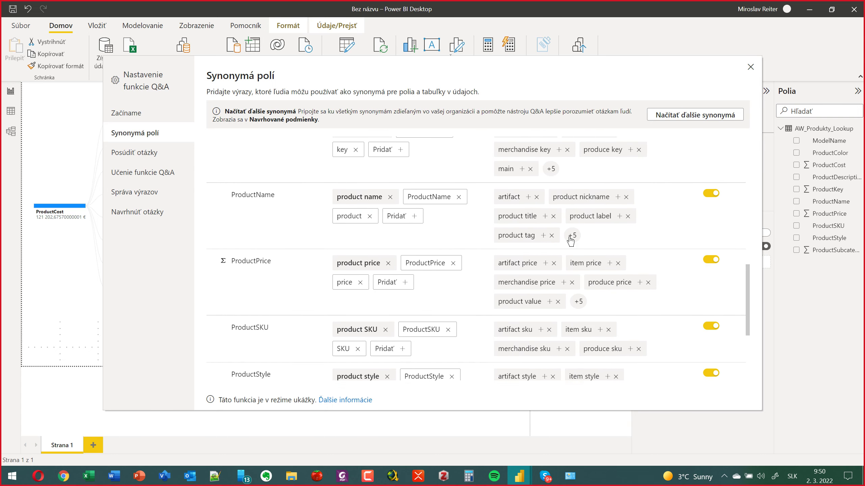
{"action": "scroll", "coordinate": [570, 241], "scroll_direction": "down", "scroll_amount": 2}
{"action": "scroll", "coordinate": [572, 243], "scroll_direction": "down", "scroll_amount": 2}
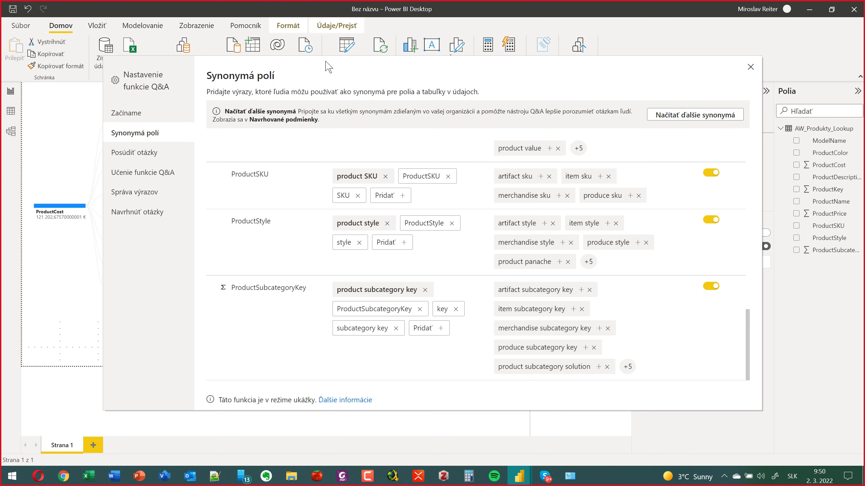
Look over the Teach Q&A and Manage terms pages, then close Q&A setup
{"action": "mouse_move", "coordinate": [327, 67]}
{"action": "left_mouse_down"}
{"action": "mouse_move", "coordinate": [328, 297]}
{"action": "mouse_move", "coordinate": [334, 55]}
{"action": "left_mouse_up"}
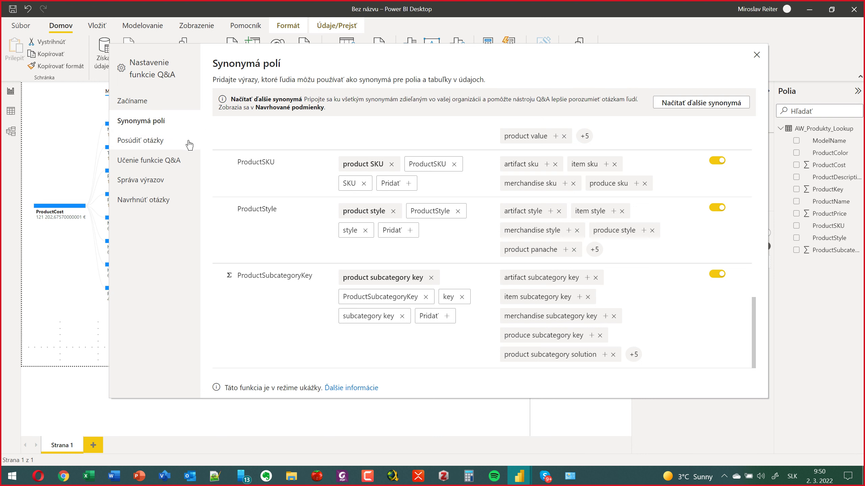
{"action": "left_click", "coordinate": [163, 167]}
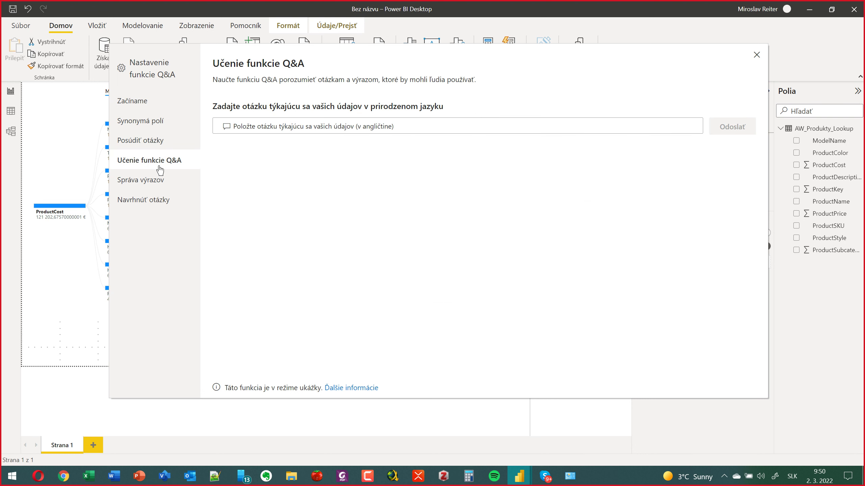
{"action": "left_click", "coordinate": [158, 179]}
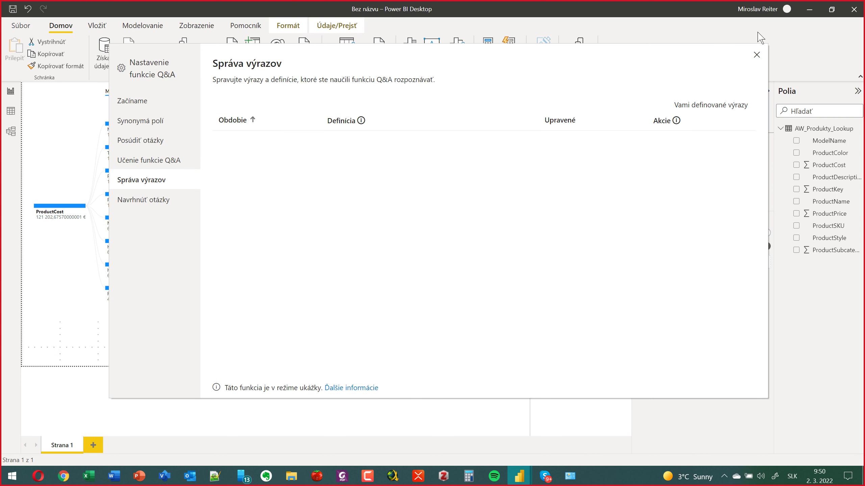
{"action": "left_click", "coordinate": [754, 52]}
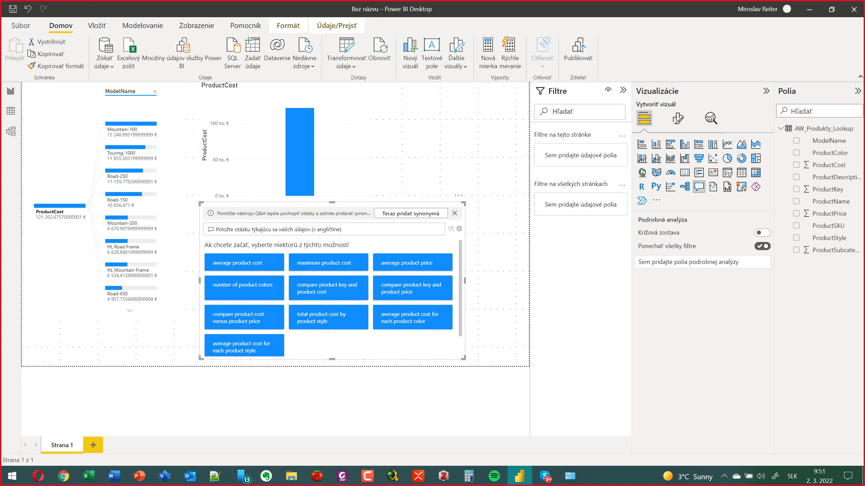
{"action": "key", "text": "F10"}
{"action": "key", "text": "Escape"}
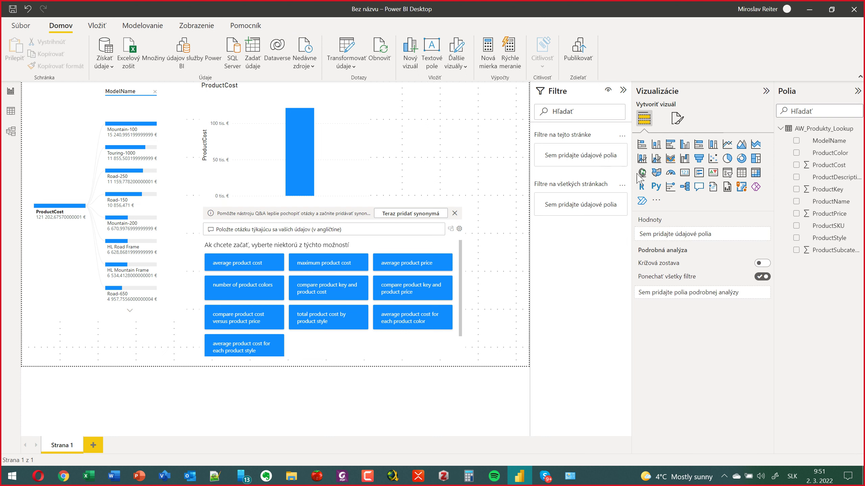
Add a gauge with ProductCost as its value and drop ProductCost on the canvas as a column chart
{"action": "left_click", "coordinate": [670, 172]}
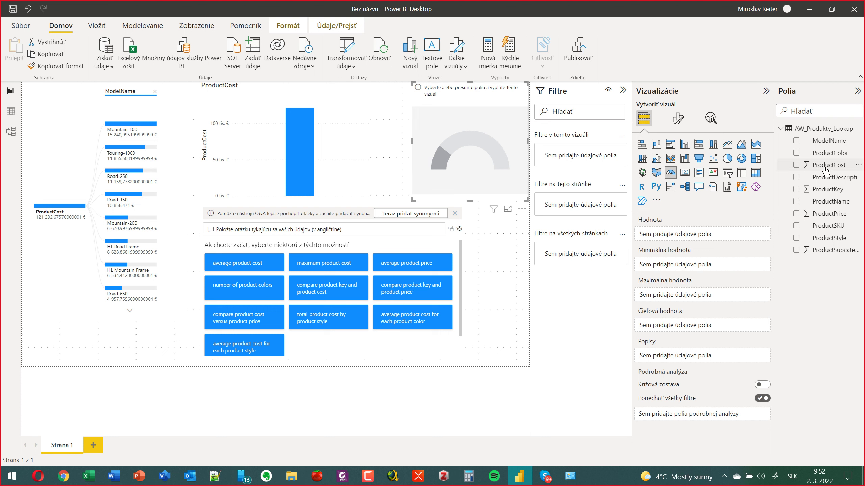
{"action": "mouse_move", "coordinate": [825, 169]}
{"action": "left_mouse_down"}
{"action": "mouse_move", "coordinate": [492, 139]}
{"action": "mouse_move", "coordinate": [490, 157]}
{"action": "left_mouse_up"}
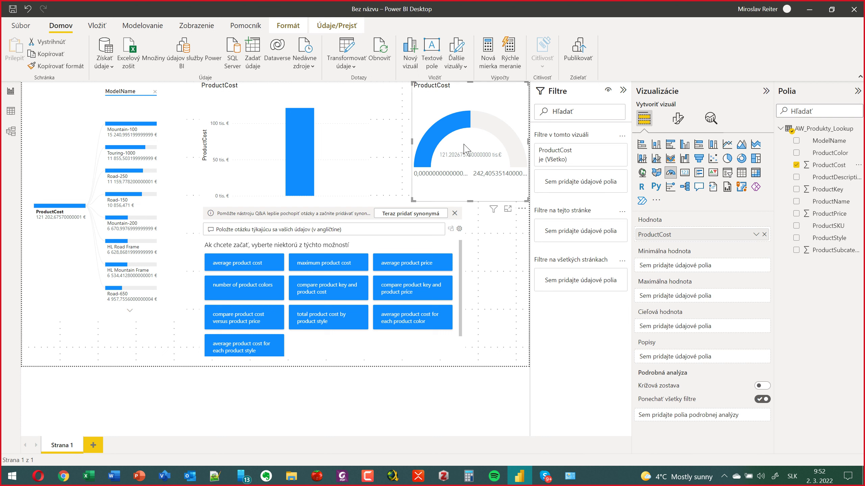
{"action": "mouse_move", "coordinate": [466, 125]}
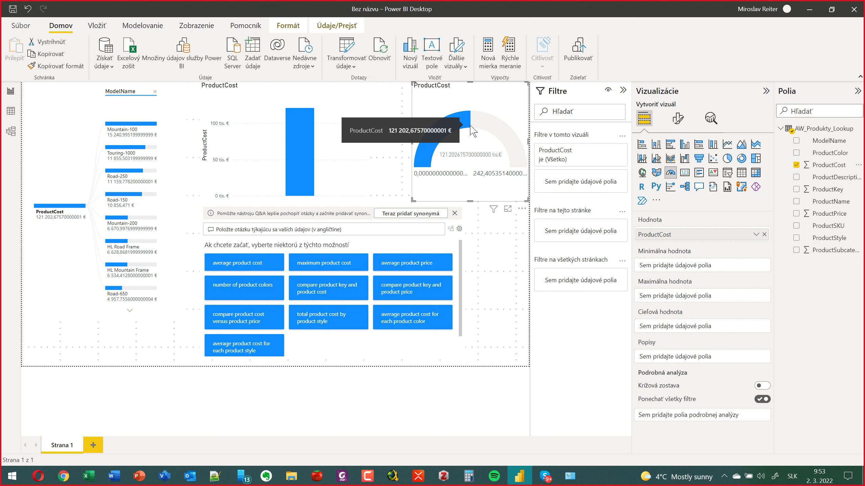
{"action": "mouse_move", "coordinate": [829, 165]}
{"action": "left_mouse_down"}
{"action": "mouse_move", "coordinate": [570, 274]}
{"action": "mouse_move", "coordinate": [505, 287]}
{"action": "left_mouse_up"}
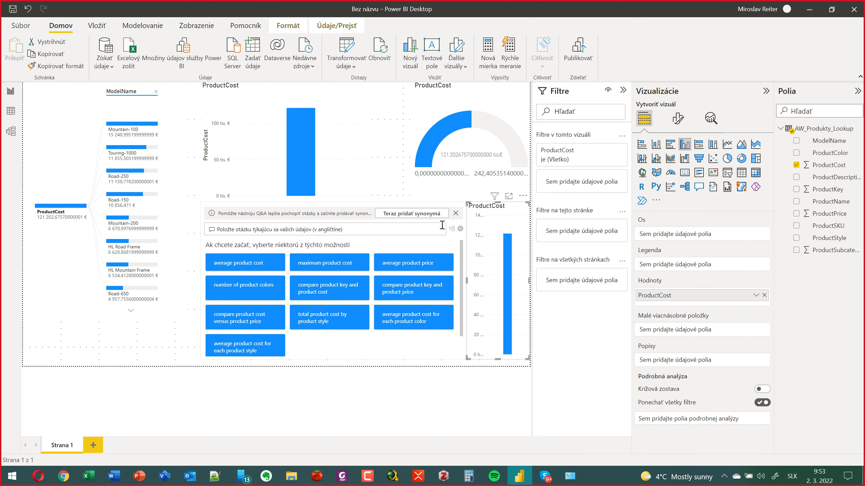
{"action": "left_click", "coordinate": [443, 211]}
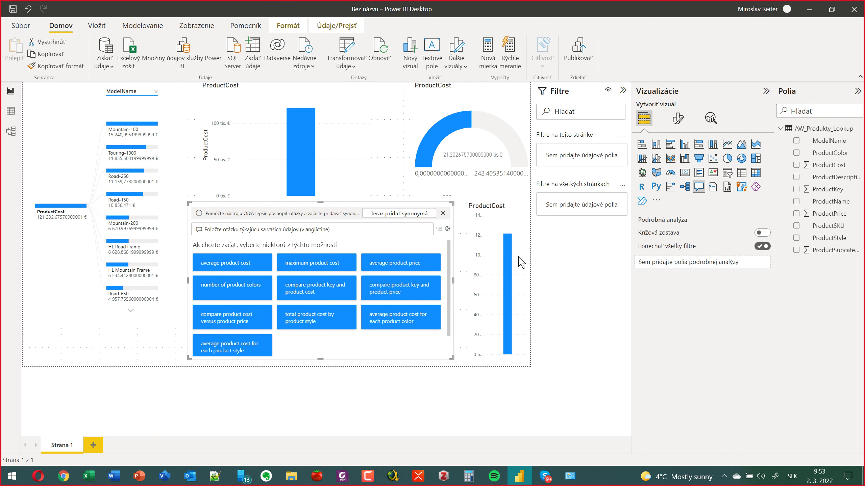
Deselect the new column chart and collapse the Filters pane to widen the report canvas
{"action": "mouse_move", "coordinate": [498, 284]}
{"action": "left_click", "coordinate": [469, 278]}
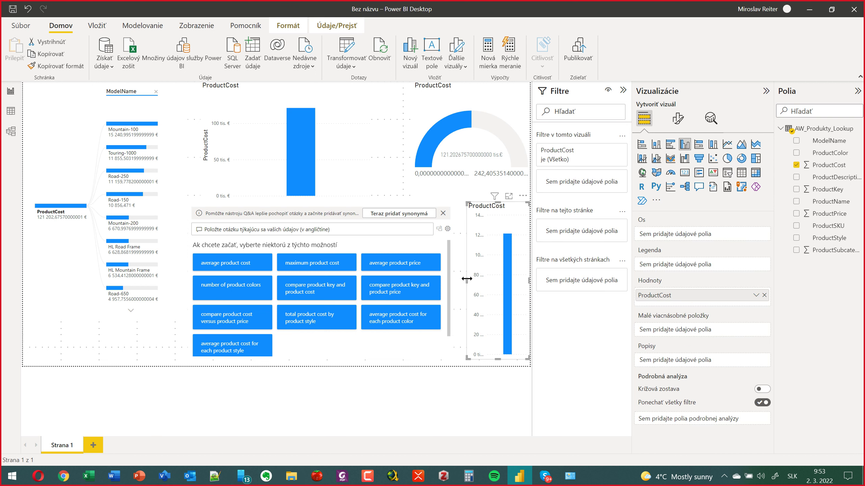
{"action": "left_click", "coordinate": [463, 285]}
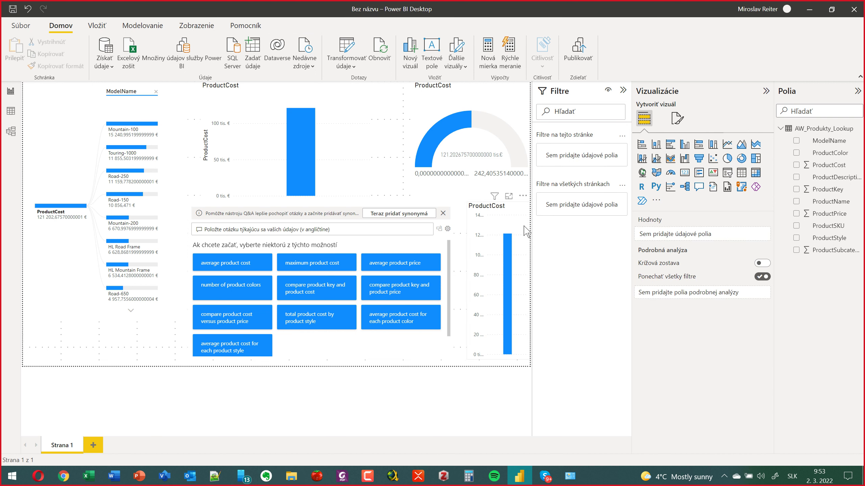
{"action": "left_click", "coordinate": [623, 91]}
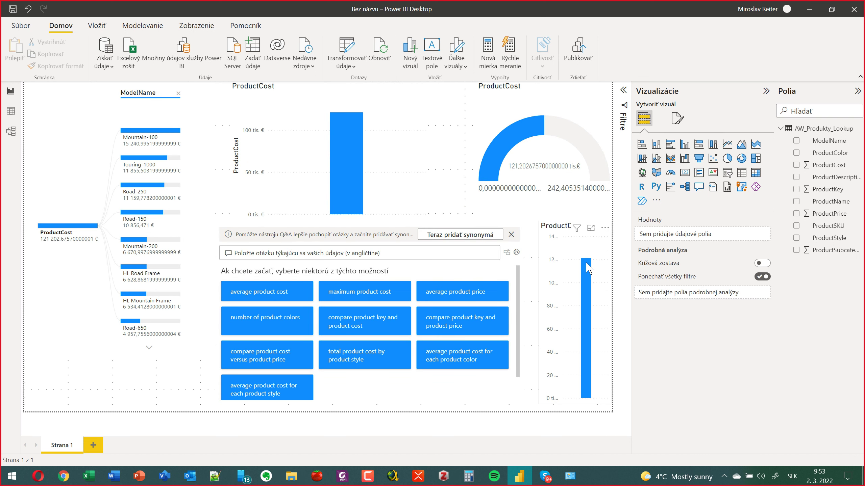
{"action": "mouse_move", "coordinate": [579, 171]}
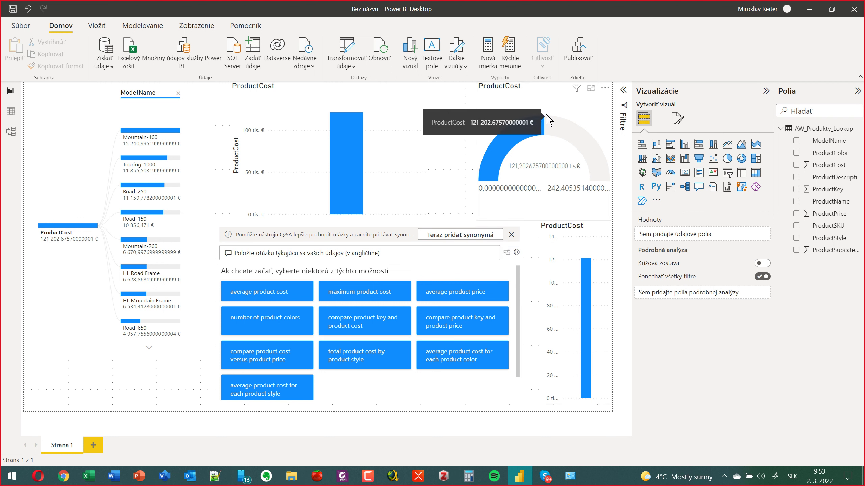
{"action": "mouse_move", "coordinate": [448, 142]}
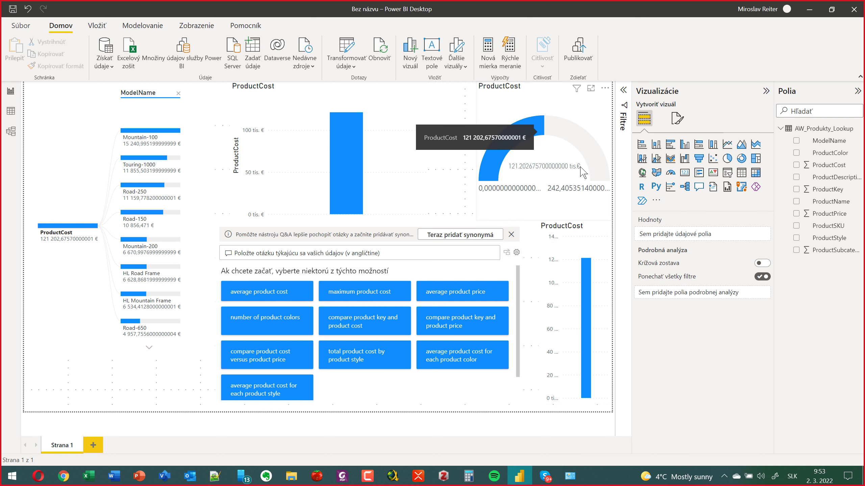
{"action": "left_click", "coordinate": [566, 97]}
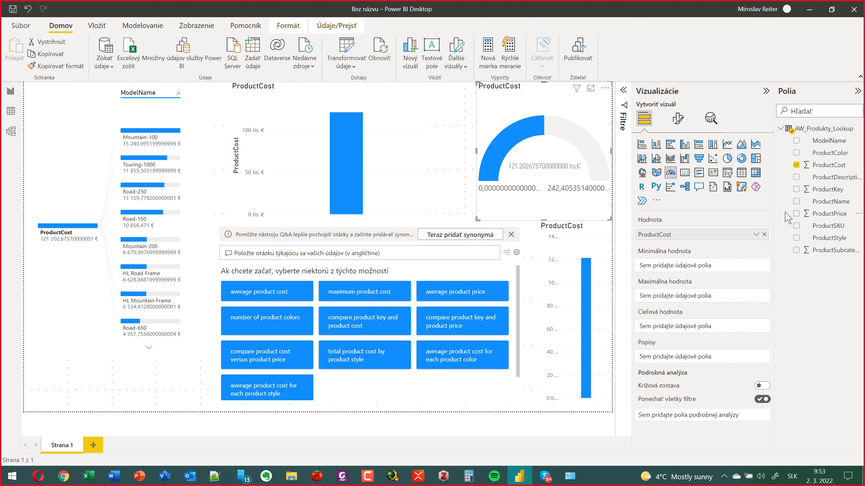
{"action": "mouse_move", "coordinate": [824, 213]}
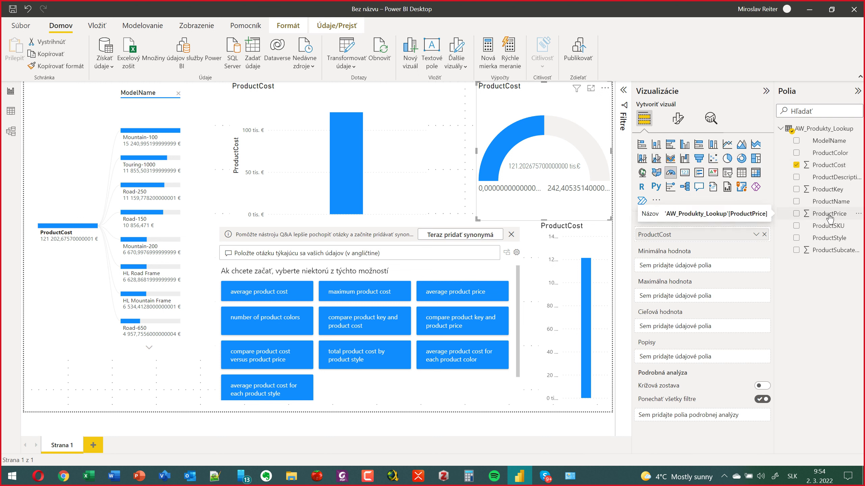
Move ProductPrice from the Maximum value well to Target value, marking 209,33 tis. € on the gauge
{"action": "left_click_drag", "start_coordinate": [829, 217], "coordinate": [731, 299]}
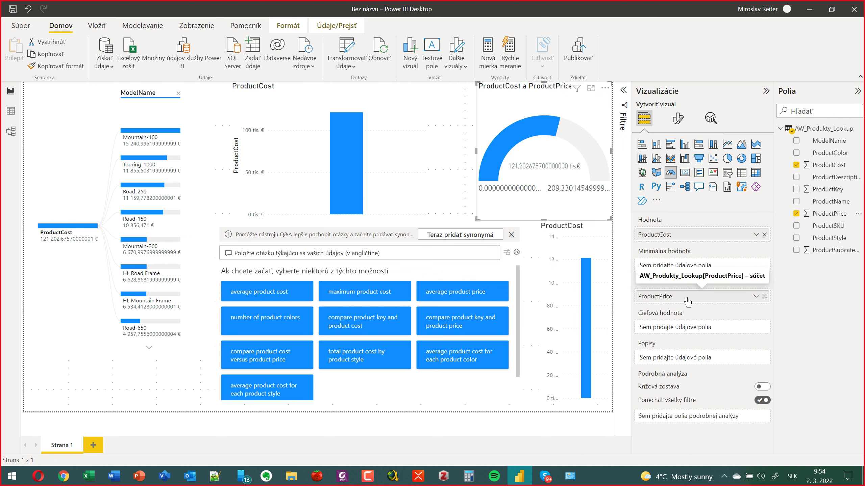
{"action": "left_click_drag", "start_coordinate": [687, 301], "coordinate": [694, 331]}
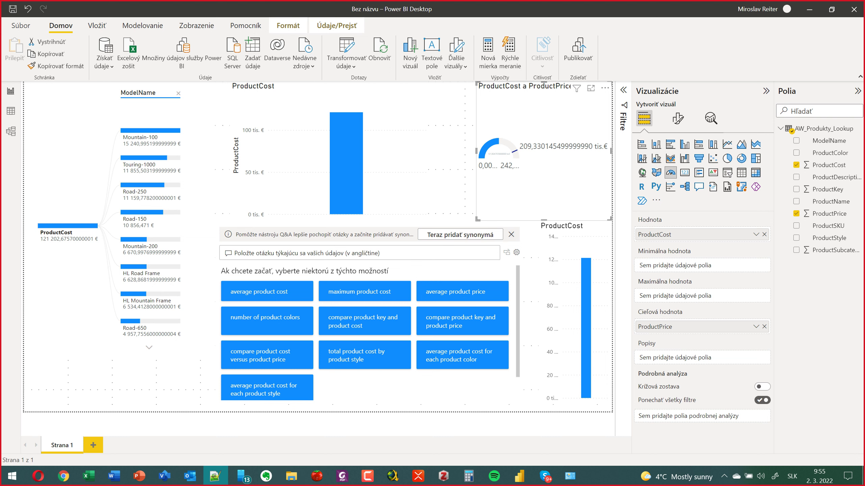
{"action": "left_click", "coordinate": [635, 11]}
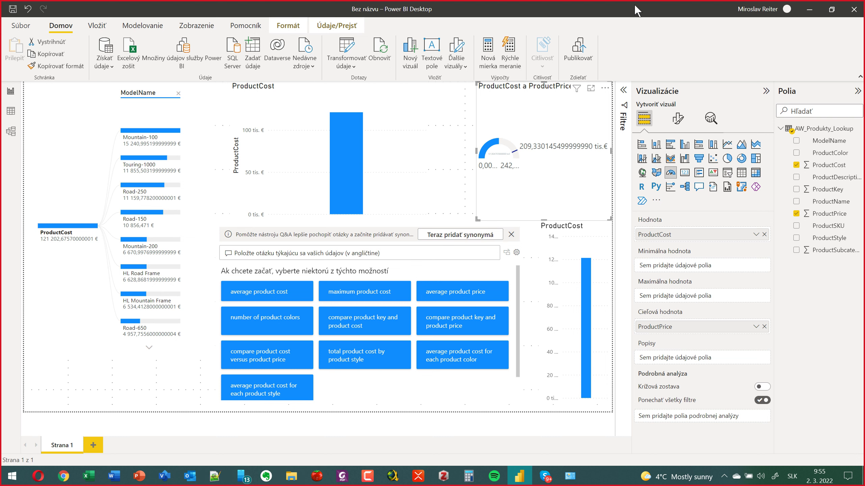
Start Save As with Ctrl+S and navigate to the Den 2 folder on the desktop
{"action": "key", "text": "ctrl+s"}
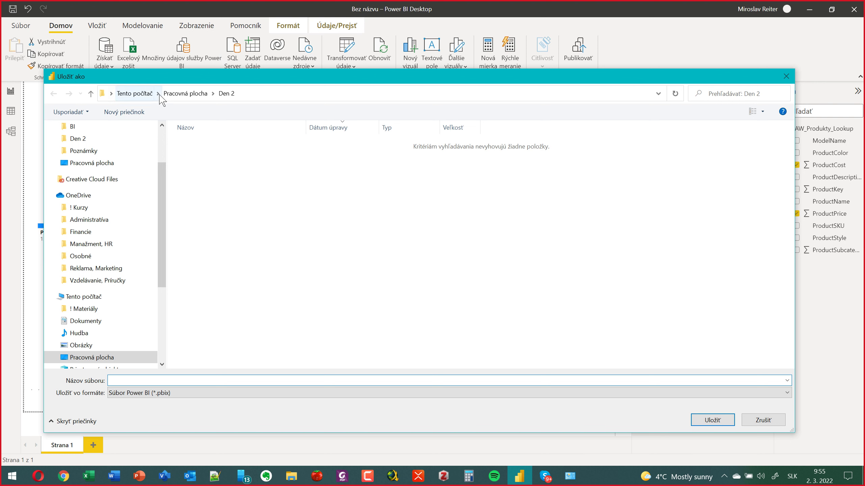
{"action": "left_click", "coordinate": [178, 94]}
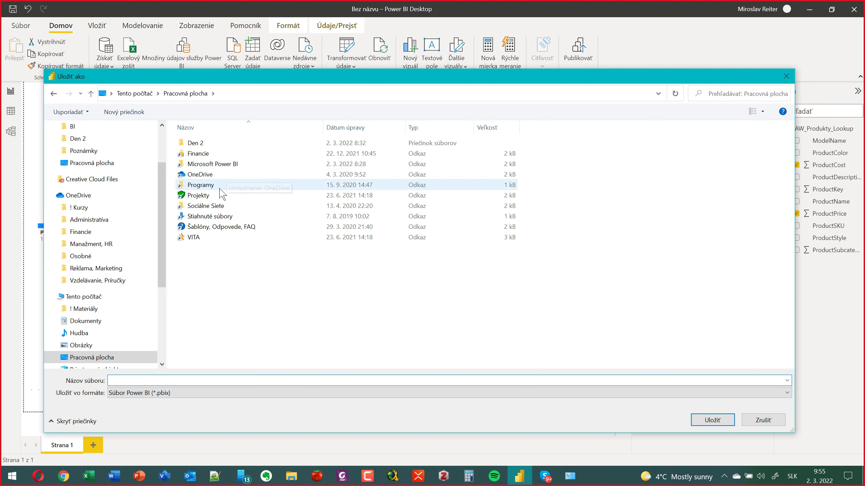
{"action": "left_click", "coordinate": [214, 167]}
{"action": "double_click", "coordinate": [214, 167]}
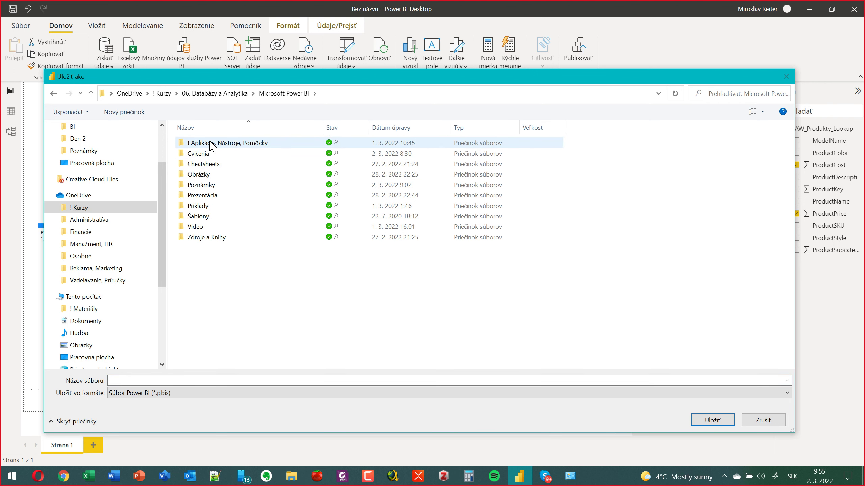
{"action": "double_click", "coordinate": [208, 157]}
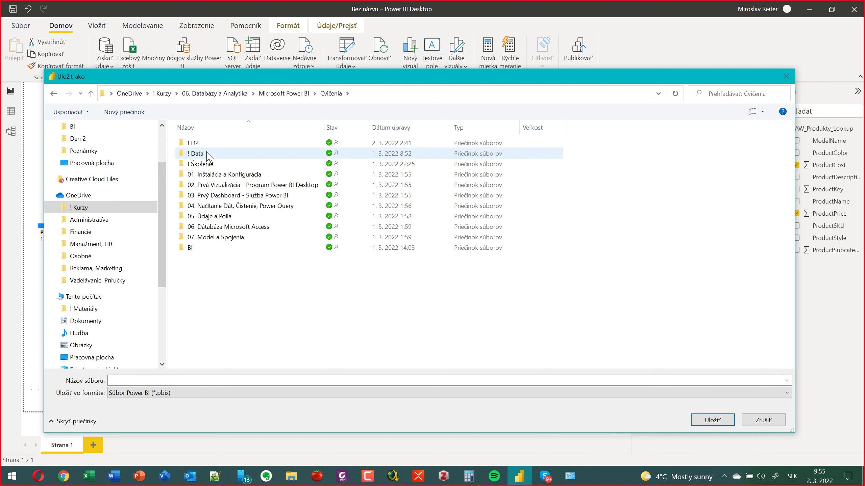
{"action": "double_click", "coordinate": [211, 163]}
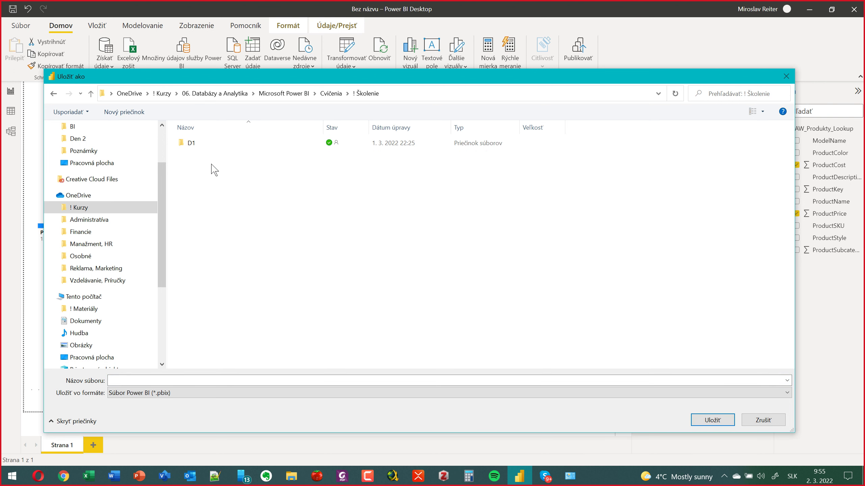
{"action": "double_click", "coordinate": [209, 144]}
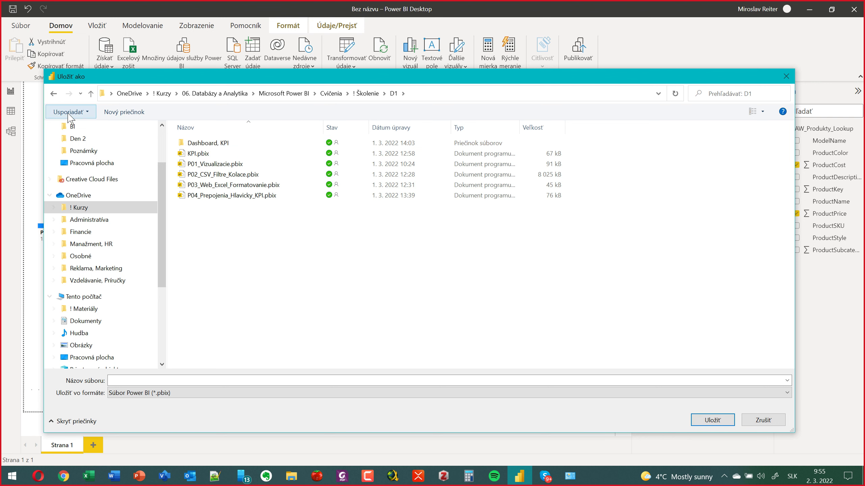
{"action": "left_click", "coordinate": [53, 94]}
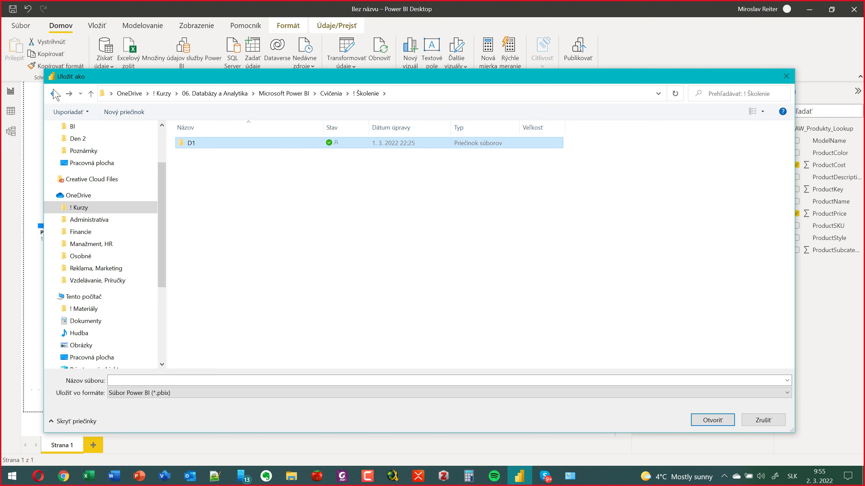
{"action": "left_click", "coordinate": [54, 94]}
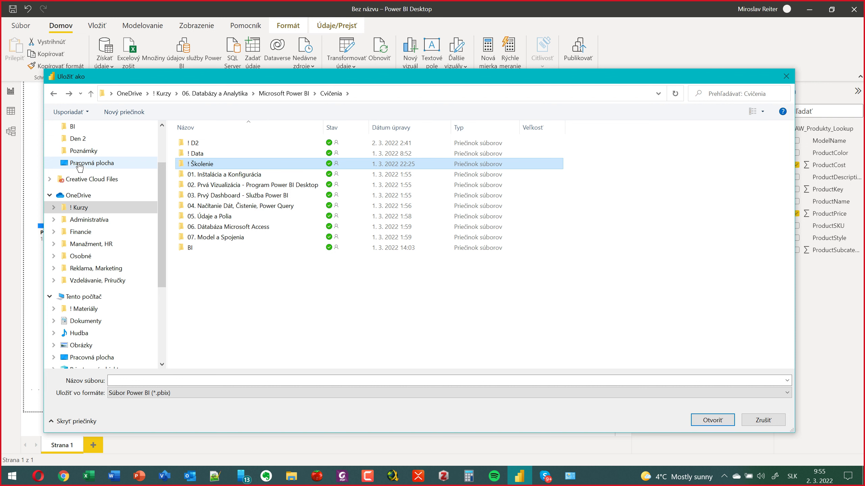
{"action": "left_click", "coordinate": [78, 164]}
{"action": "double_click", "coordinate": [213, 145]}
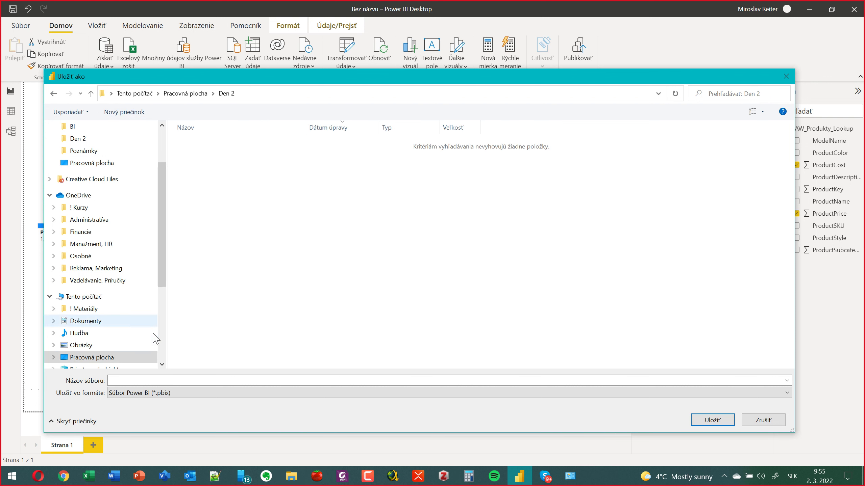
Name the file P05_Cistenie_Transformacie_Dekompozicia_QA and save it
{"action": "type", "text": "P"}
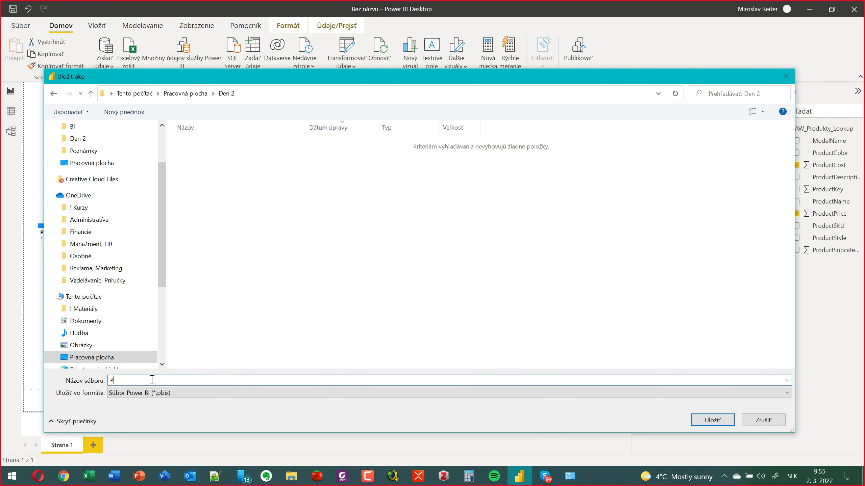
{"action": "type", "text": "05"}
{"action": "type", "text": "C"}
{"action": "type", "text": "istenie"}
{"action": "type", "text": "_"}
{"action": "type", "text": "Tra"}
{"action": "type", "text": "nsof"}
{"action": "key", "text": "BackSpace"}
{"action": "key", "text": "BackSpace"}
{"action": "type", "text": "of"}
{"action": "key", "text": "BackSpace"}
{"action": "type", "text": "for"}
{"action": "type", "text": "macie_D"}
{"action": "type", "text": "ekom"}
{"action": "type", "text": "pozicia"}
{"action": "key", "text": "BackSpace"}
{"action": "type", "text": "_"}
{"action": "type", "text": "QA"}
{"action": "key", "text": "alt+shift"}
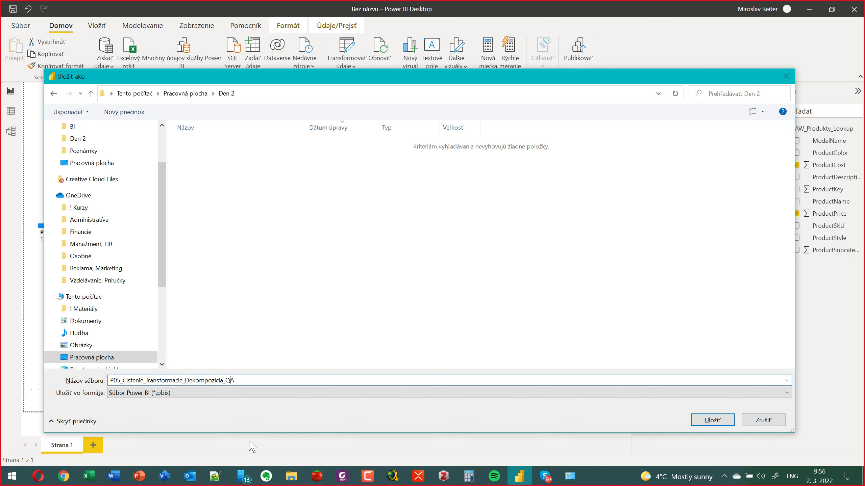
{"action": "type", "text": "&"}
{"action": "key", "text": "BackSpace"}
{"action": "left_click", "coordinate": [718, 421]}
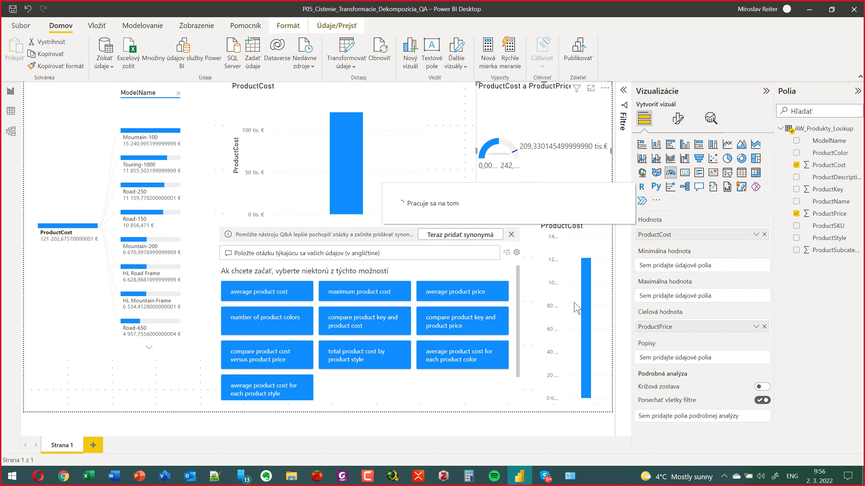
{"action": "mouse_move", "coordinate": [544, 152]}
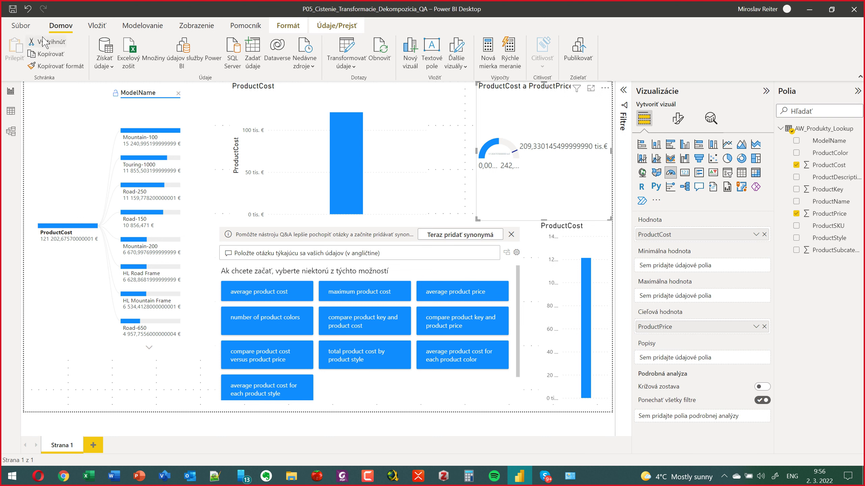
Import AdventureWorks_Customers.csv through Get data > Text/CSV and choose Transformovať údaje
{"action": "left_click", "coordinate": [111, 67]}
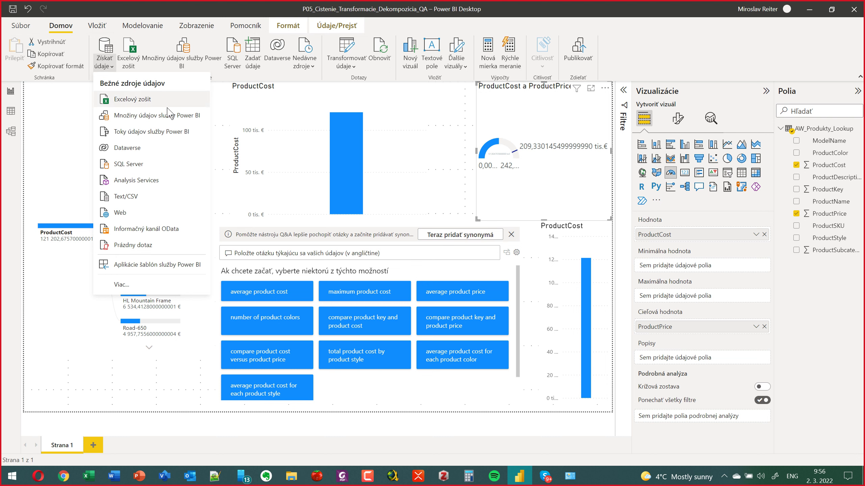
{"action": "left_click", "coordinate": [136, 197]}
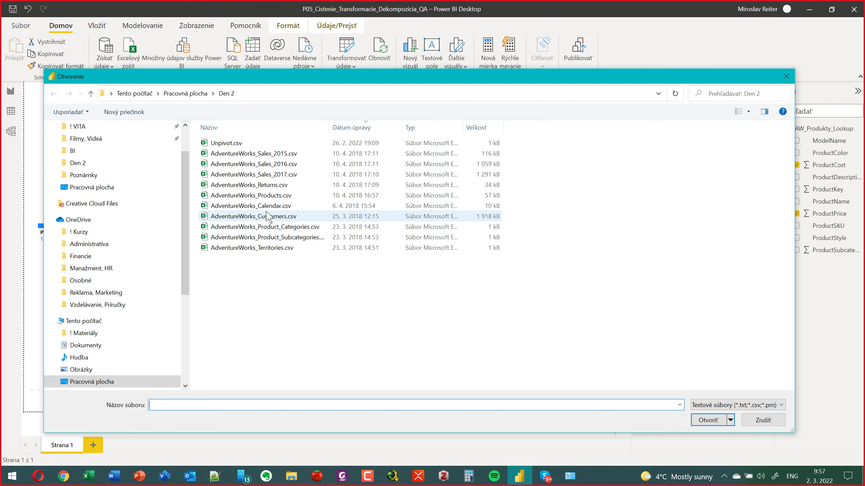
{"action": "double_click", "coordinate": [289, 216]}
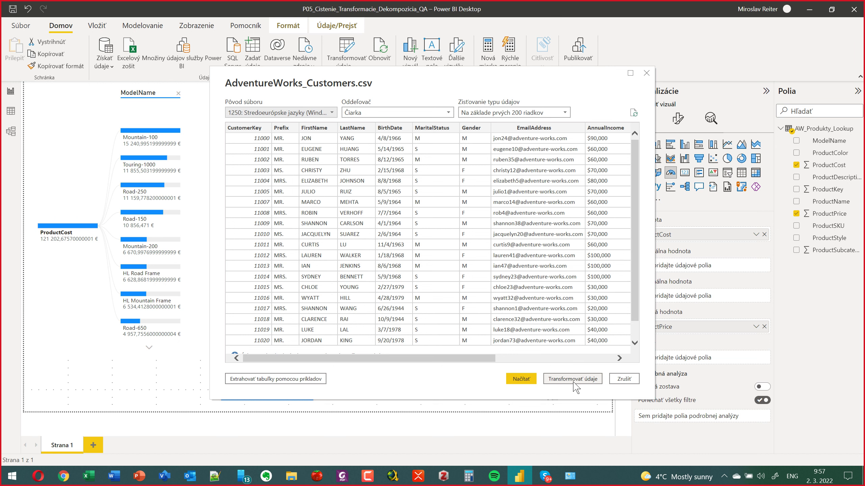
{"action": "mouse_move", "coordinate": [465, 358]}
{"action": "left_mouse_down"}
{"action": "mouse_move", "coordinate": [644, 360]}
{"action": "mouse_move", "coordinate": [308, 347]}
{"action": "left_mouse_up"}
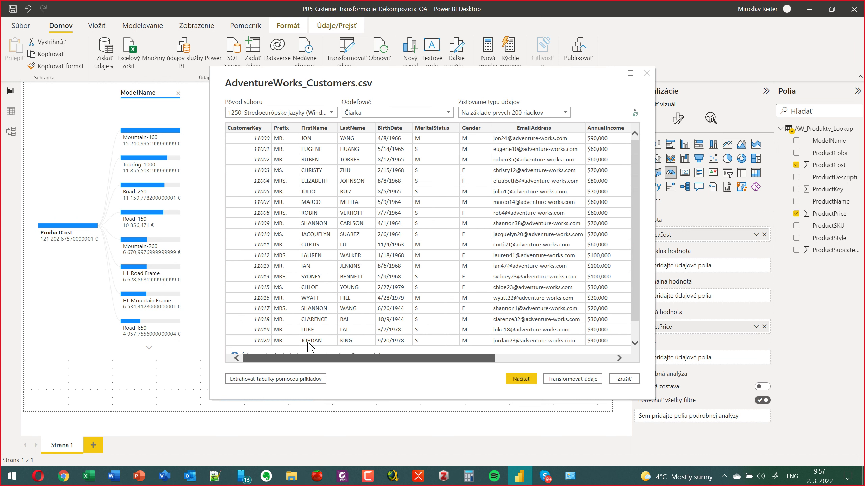
{"action": "left_click", "coordinate": [575, 381]}
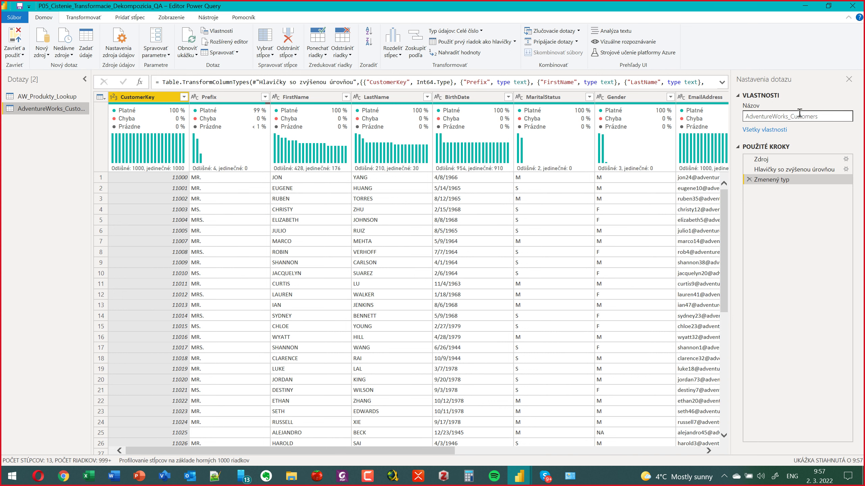
Change the query's Názov field in Query Settings to AW_Zakaznici_Lookup
{"action": "left_click", "coordinate": [787, 116]}
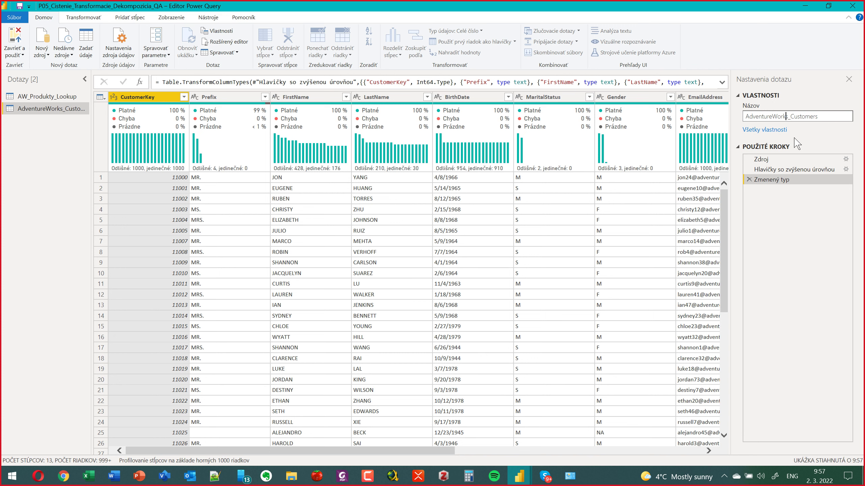
{"action": "key", "text": "BackSpace"}
{"action": "key", "text": "BackSpace"}
{"action": "key", "text": "BackSpace"}
{"action": "key", "text": "BackSpace"}
{"action": "key", "text": "BackSpace"}
{"action": "key", "text": "BackSpace"}
{"action": "key", "text": "BackSpace"}
{"action": "key", "text": "BackSpace"}
{"action": "key", "text": "BackSpace"}
{"action": "key", "text": "BackSpace"}
{"action": "key", "text": "BackSpace"}
{"action": "key", "text": "BackSpace"}
{"action": "type", "text": "W"}
{"action": "key", "text": "BackSpace"}
{"action": "key", "text": "BackSpace"}
{"action": "key", "text": "BackSpace"}
{"action": "key", "text": "BackSpace"}
{"action": "key", "text": "BackSpace"}
{"action": "key", "text": "BackSpace"}
{"action": "key", "text": "BackSpace"}
{"action": "type", "text": "Y"}
{"action": "key", "text": "BackSpace"}
{"action": "type", "text": "Za"}
{"action": "type", "text": "kaz"}
{"action": "type", "text": "ni"}
{"action": "type", "text": "ci"}
{"action": "type", "text": "_"}
{"action": "type", "text": "Lookup"}
{"action": "key", "text": "Return"}
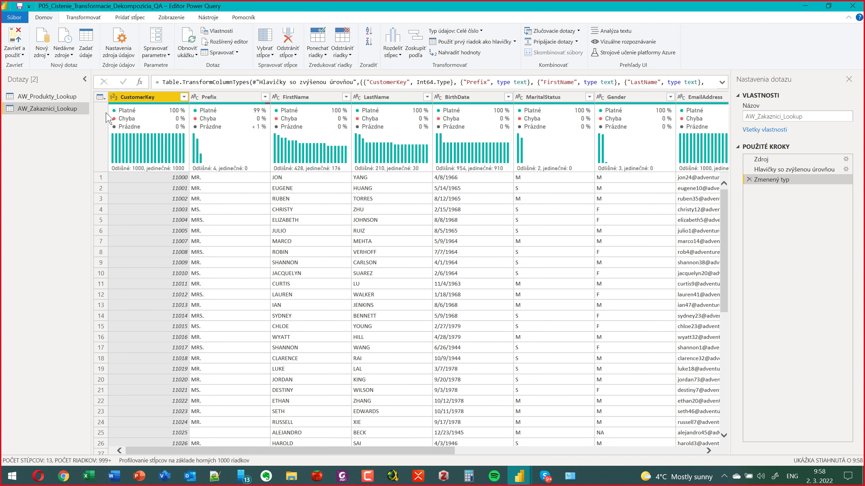
Check the CustomerKey and BirthDate data type options, leaving both types unchanged
{"action": "left_click", "coordinate": [114, 97]}
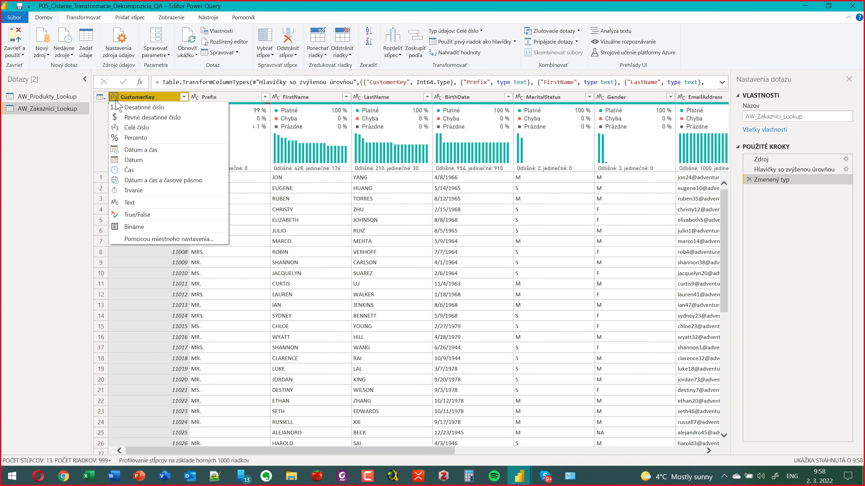
{"action": "left_click", "coordinate": [138, 288]}
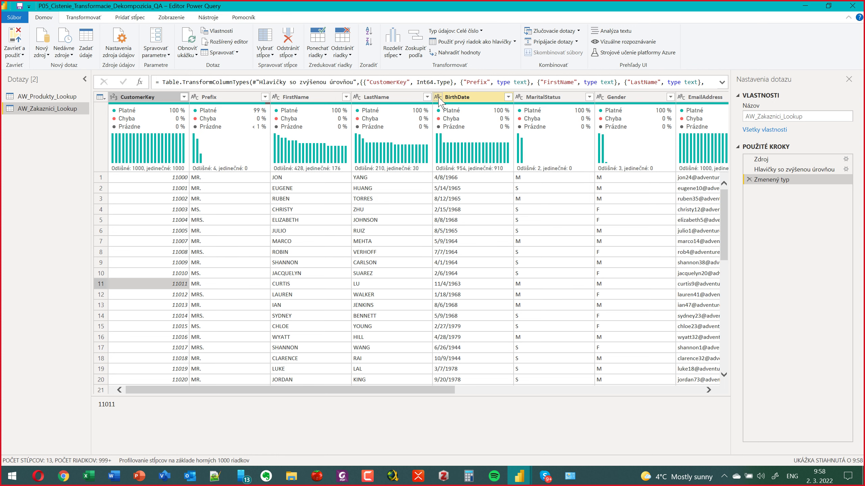
{"action": "left_click", "coordinate": [438, 98]}
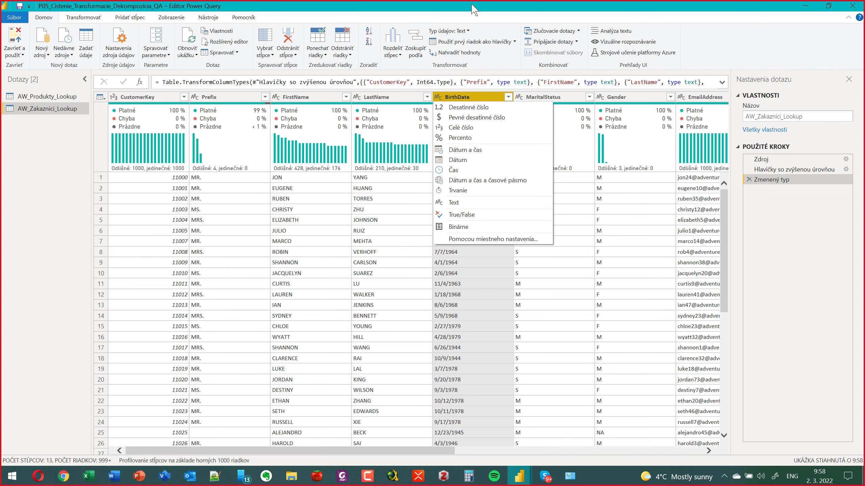
{"action": "key", "text": "Escape"}
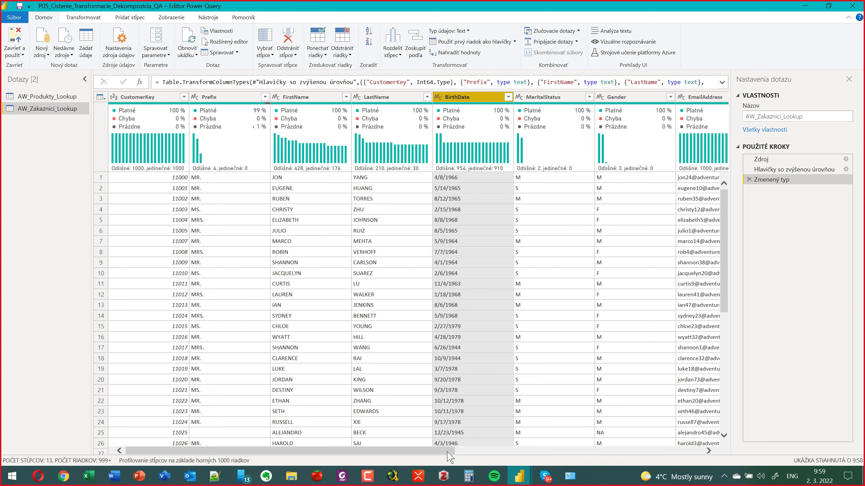
Open the Windows Region (Oblasť) settings through Control Panel
{"action": "left_click", "coordinate": [12, 476]}
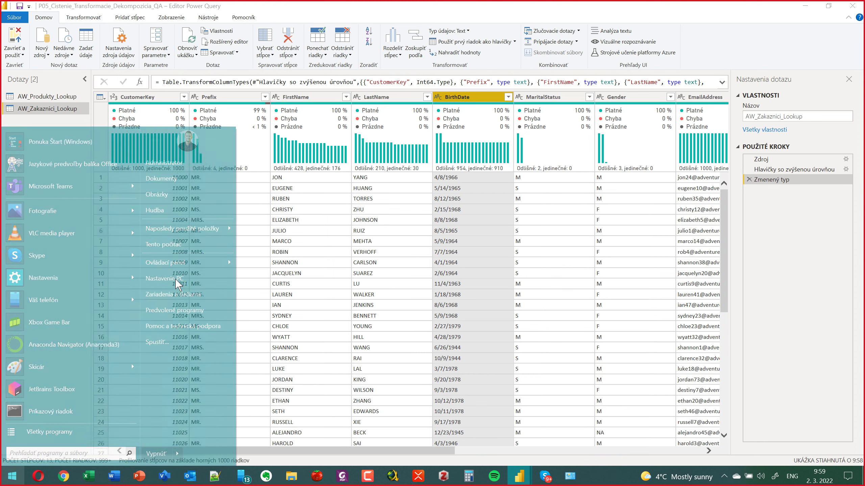
{"action": "mouse_move", "coordinate": [185, 262]}
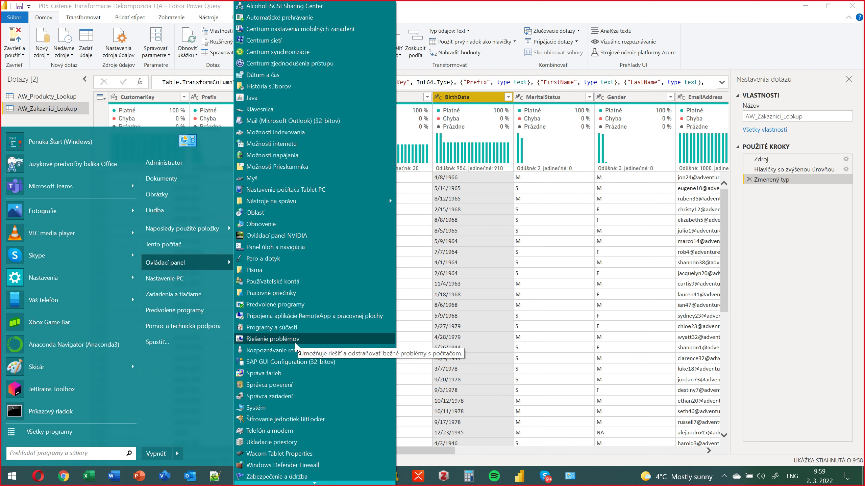
{"action": "left_click", "coordinate": [198, 261]}
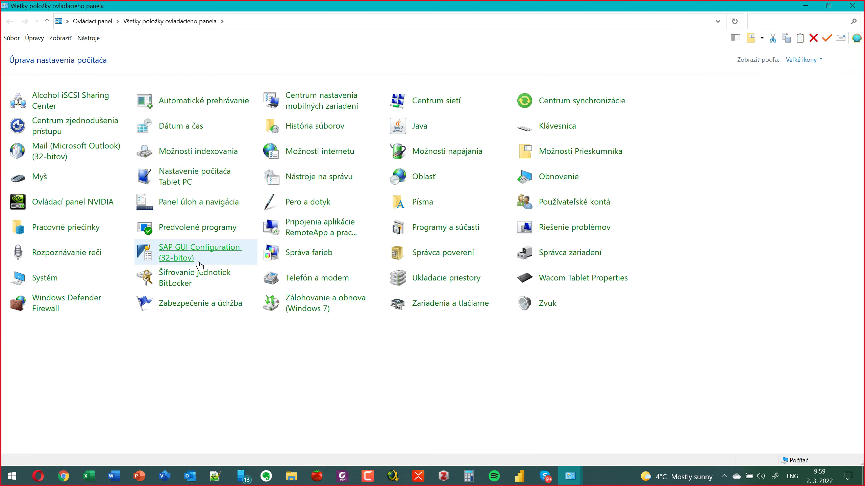
{"action": "left_click", "coordinate": [427, 177]}
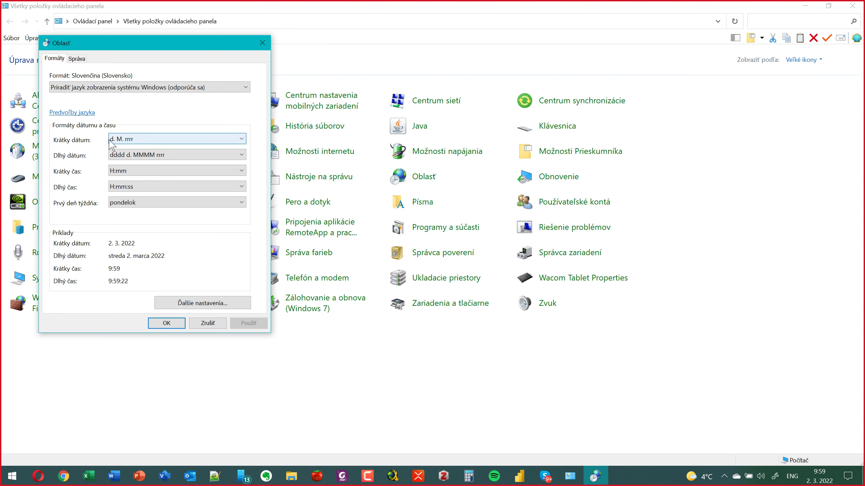
Review the d. M. rrrr short date format, close Region settings, and minimize Control Panel
{"action": "left_click", "coordinate": [143, 140]}
{"action": "left_click", "coordinate": [141, 140]}
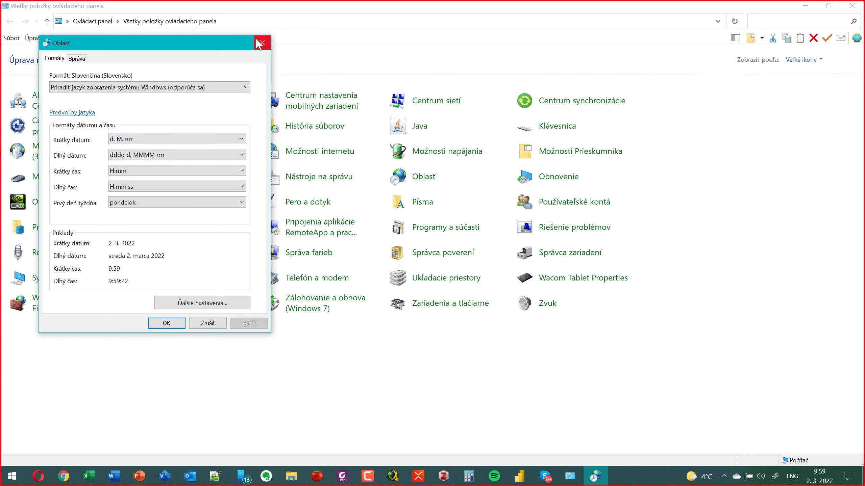
{"action": "left_click", "coordinate": [261, 44]}
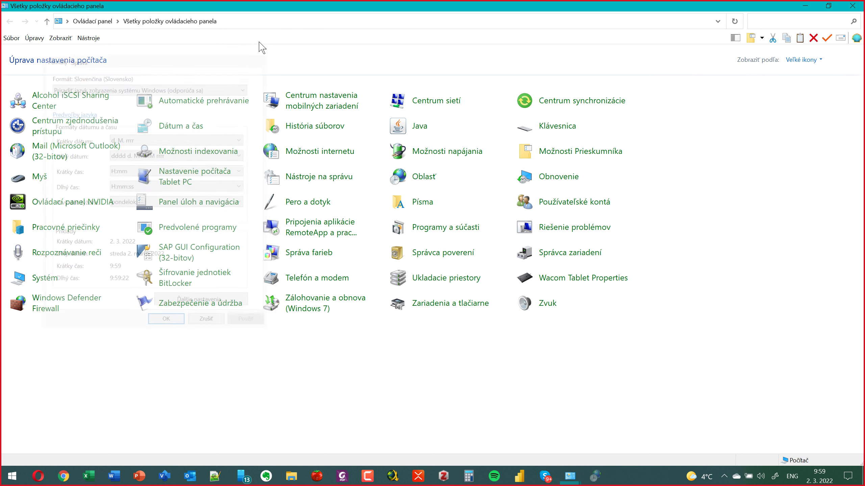
{"action": "left_click", "coordinate": [807, 8]}
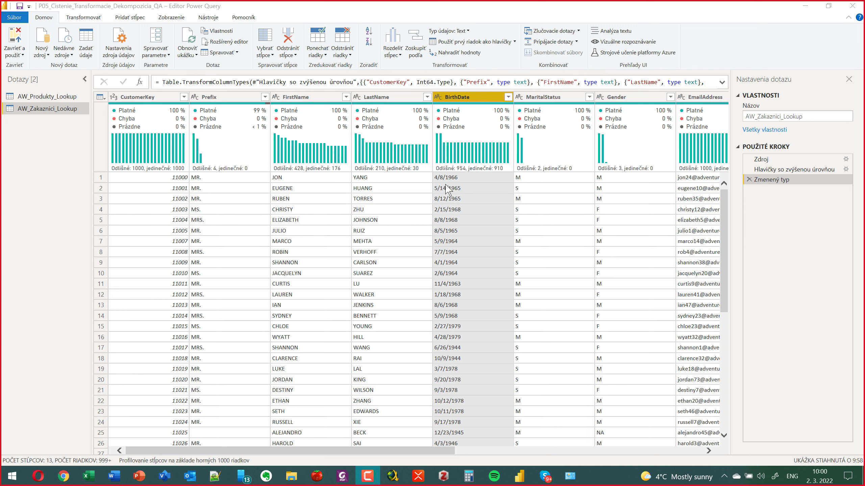
Replace every "/" with "." in the BirthDate column so dates read like 4.8.1966
{"action": "left_click", "coordinate": [483, 7]}
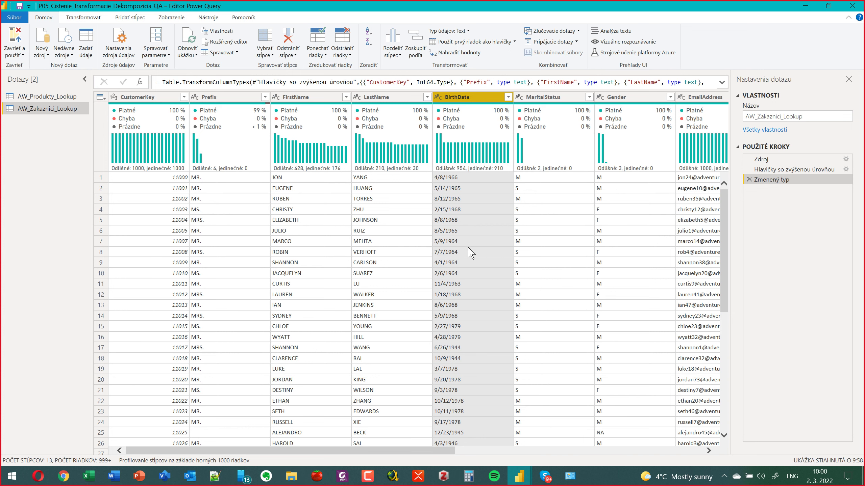
{"action": "left_click", "coordinate": [459, 53]}
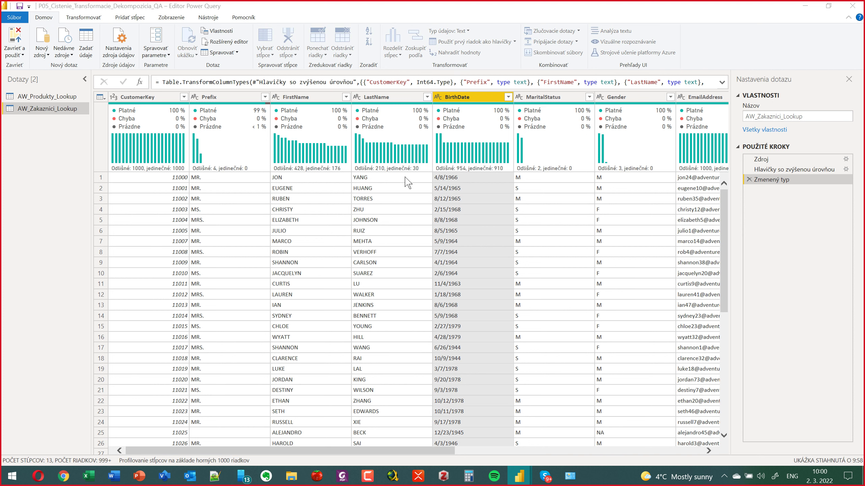
{"action": "type", "text": "/"}
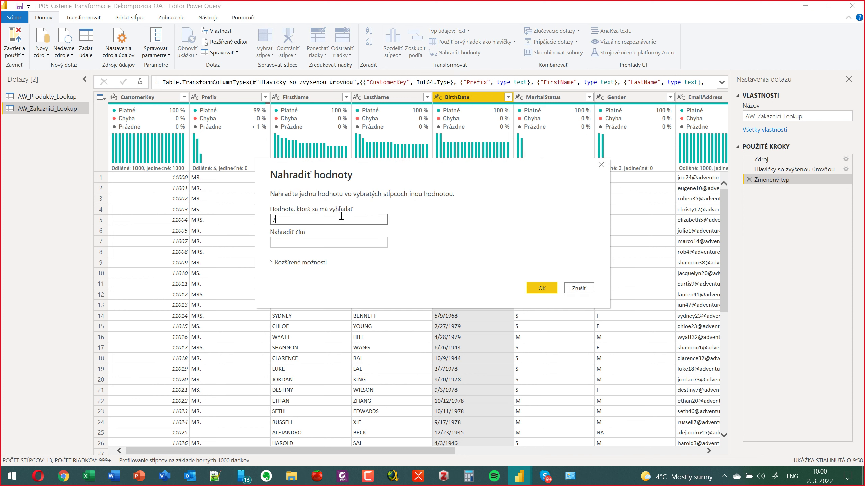
{"action": "left_click", "coordinate": [316, 242]}
{"action": "left_click", "coordinate": [316, 242]}
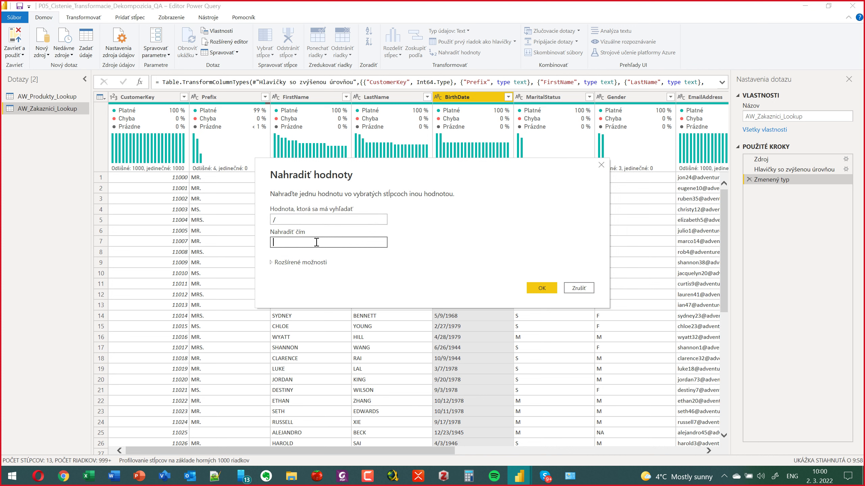
{"action": "type", "text": "."}
{"action": "left_click", "coordinate": [274, 262]}
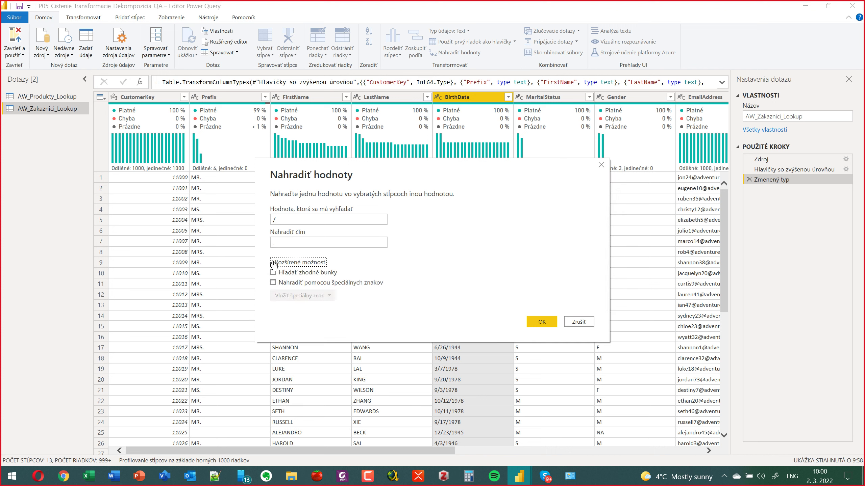
{"action": "left_click", "coordinate": [294, 263]}
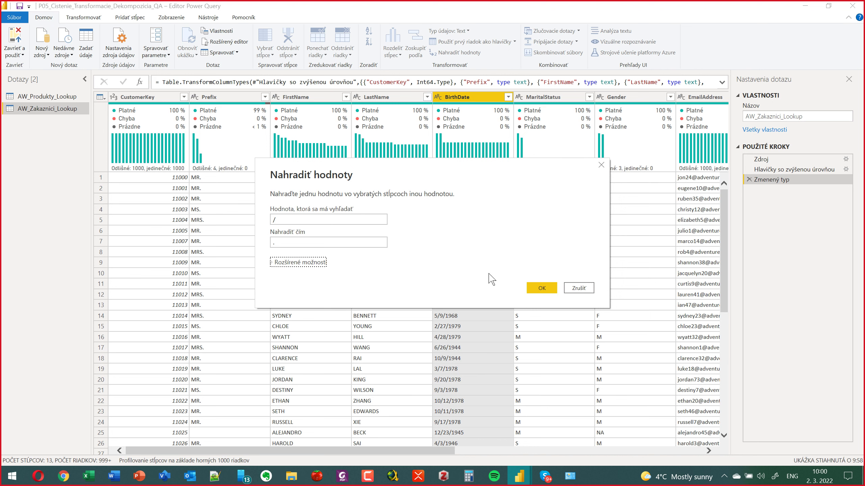
{"action": "left_click", "coordinate": [548, 290]}
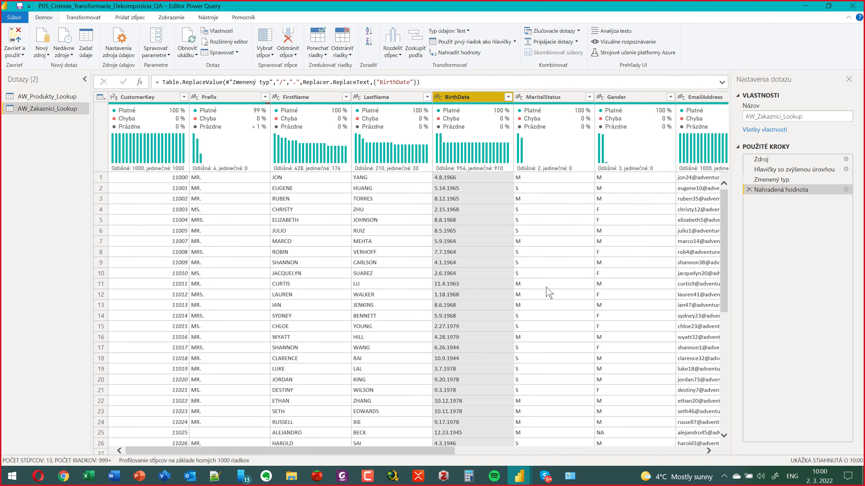
{"action": "scroll", "coordinate": [474, 241], "scroll_direction": "down", "scroll_amount": 4}
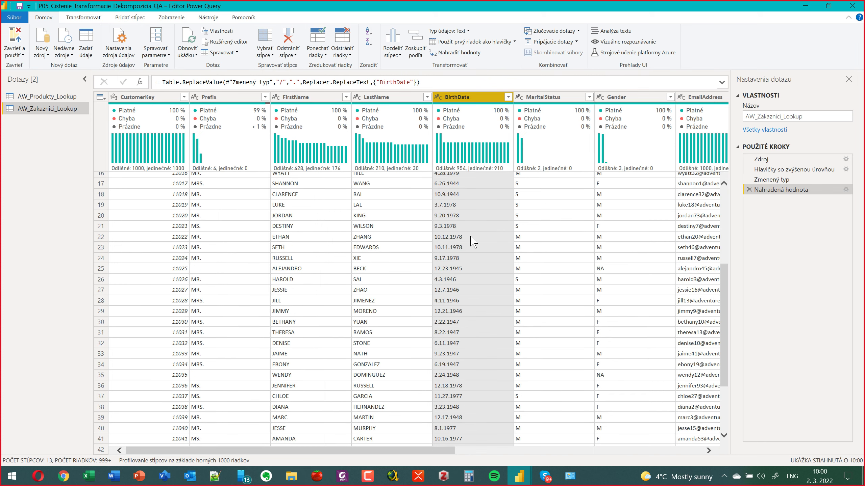
{"action": "scroll", "coordinate": [473, 242], "scroll_direction": "down", "scroll_amount": 4}
{"action": "scroll", "coordinate": [473, 242], "scroll_direction": "down", "scroll_amount": 4}
{"action": "scroll", "coordinate": [473, 242], "scroll_direction": "down", "scroll_amount": 4}
{"action": "scroll", "coordinate": [473, 242], "scroll_direction": "down", "scroll_amount": 12}
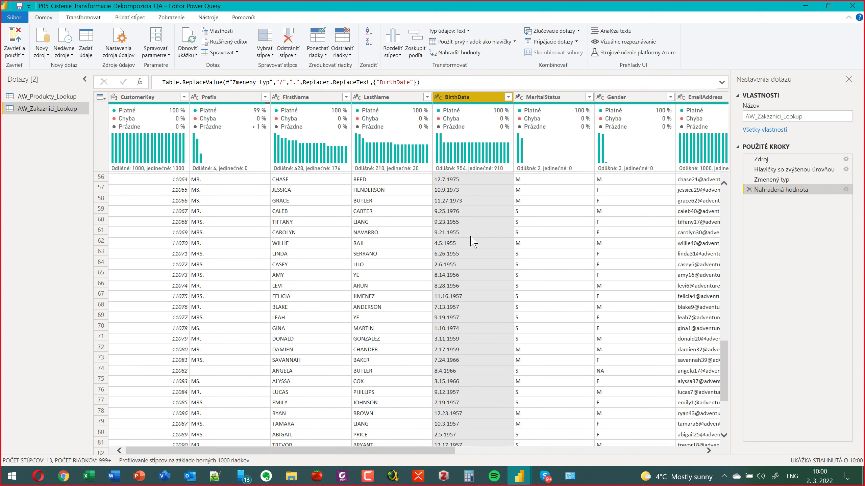
{"action": "scroll", "coordinate": [473, 242], "scroll_direction": "down", "scroll_amount": 12}
{"action": "scroll", "coordinate": [473, 242], "scroll_direction": "down", "scroll_amount": 12}
{"action": "scroll", "coordinate": [473, 242], "scroll_direction": "down", "scroll_amount": 12}
{"action": "scroll", "coordinate": [473, 242], "scroll_direction": "down", "scroll_amount": 15}
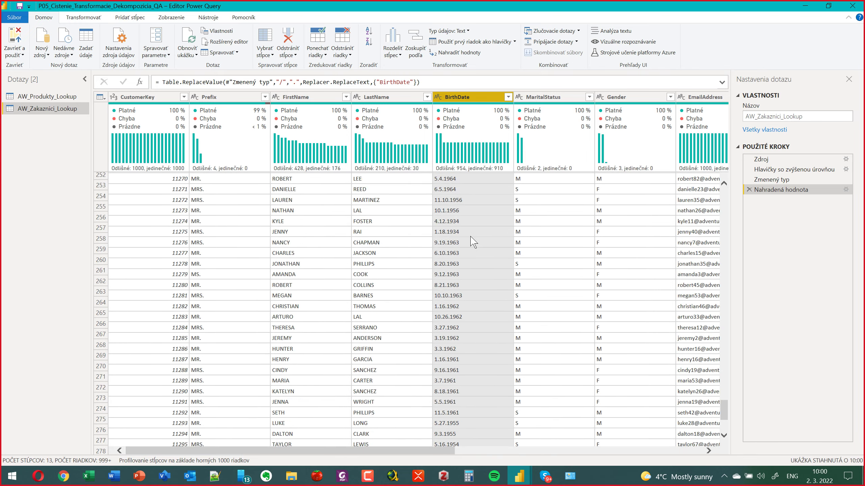
{"action": "scroll", "coordinate": [473, 242], "scroll_direction": "down", "scroll_amount": 15}
{"action": "scroll", "coordinate": [473, 242], "scroll_direction": "down", "scroll_amount": 15}
{"action": "scroll", "coordinate": [474, 242], "scroll_direction": "down", "scroll_amount": 15}
{"action": "scroll", "coordinate": [473, 242], "scroll_direction": "down", "scroll_amount": 8}
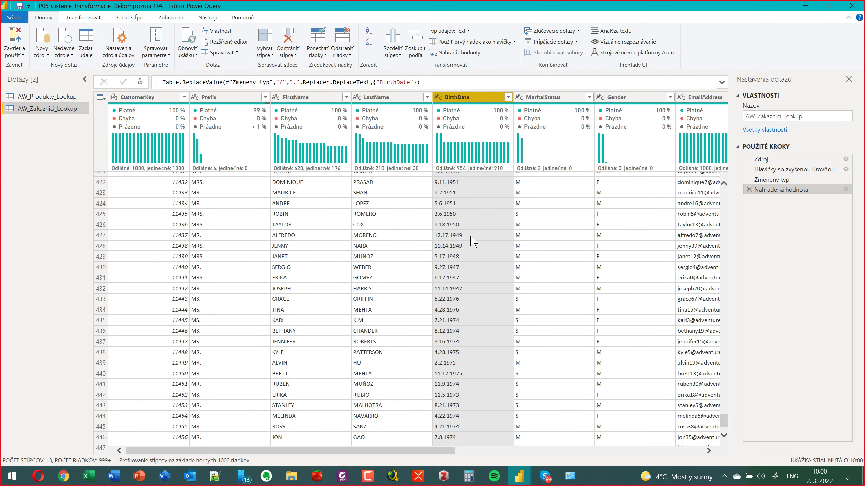
{"action": "scroll", "coordinate": [473, 242], "scroll_direction": "down", "scroll_amount": 8}
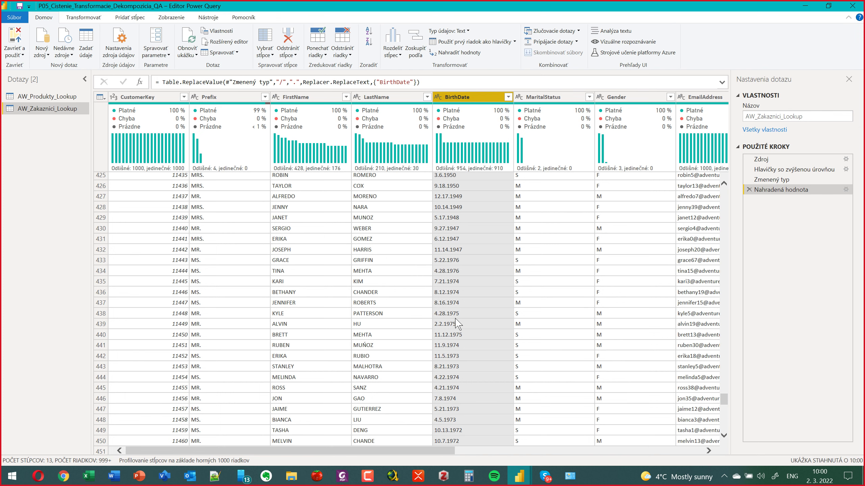
{"action": "scroll", "coordinate": [457, 321], "scroll_direction": "up", "scroll_amount": 1}
{"action": "scroll", "coordinate": [457, 322], "scroll_direction": "up", "scroll_amount": 20}
{"action": "scroll", "coordinate": [456, 322], "scroll_direction": "up", "scroll_amount": 20}
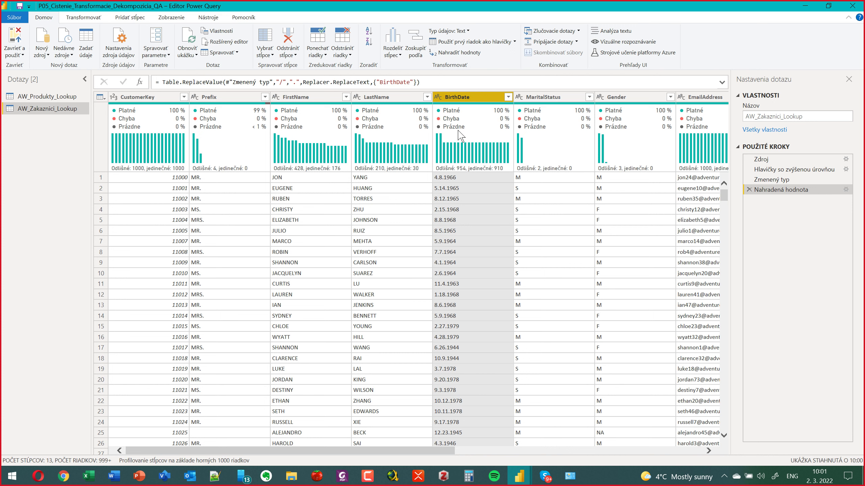
Change the BirthDate type from Text to Dátum and preview an erroring value in row 6
{"action": "left_click", "coordinate": [468, 31]}
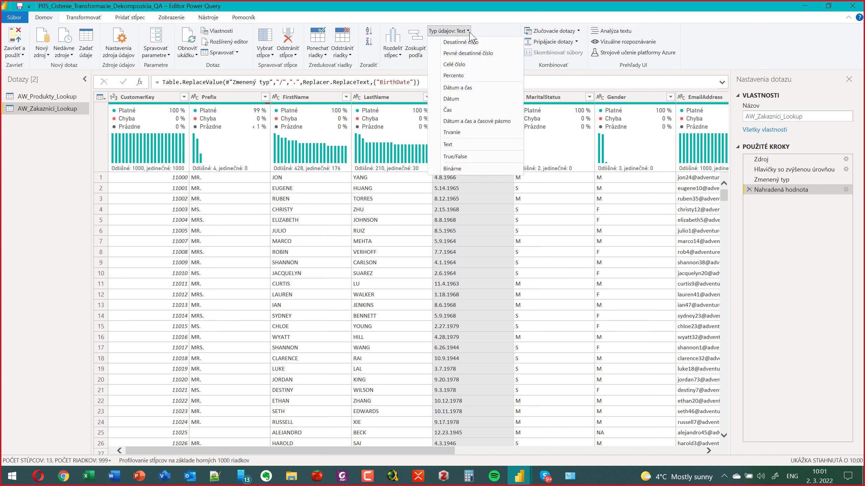
{"action": "left_click", "coordinate": [466, 99]}
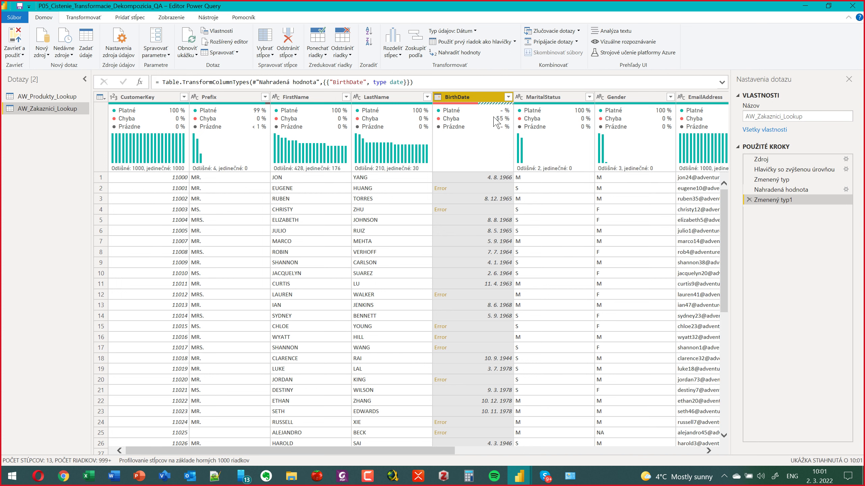
{"action": "mouse_move", "coordinate": [473, 118]}
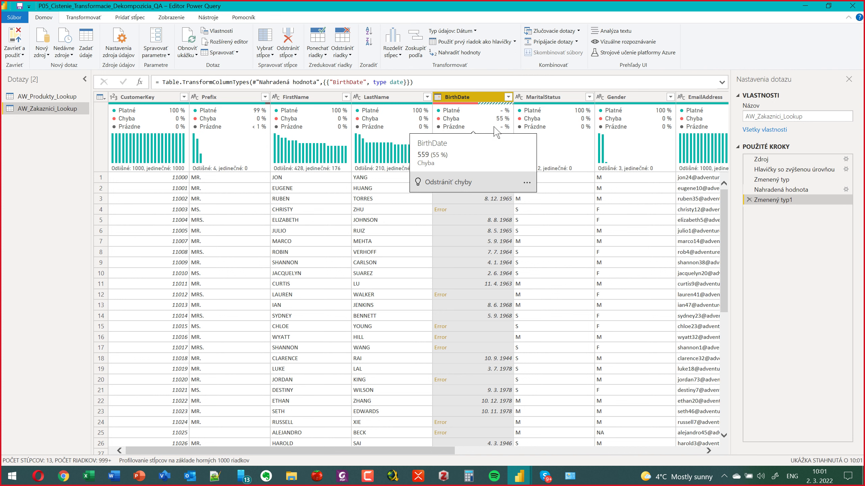
{"action": "left_click", "coordinate": [486, 232]}
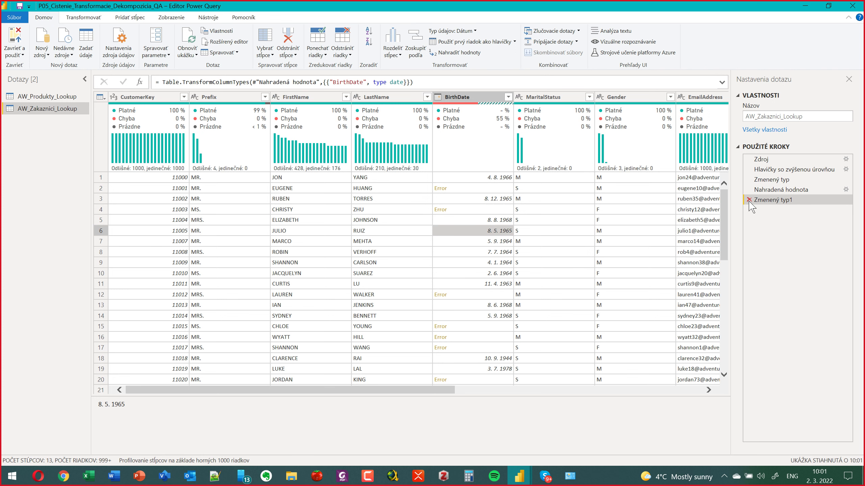
Return to Power Query, scroll the grid to the later columns, and show the Pridať stĺpec commands
{"action": "key", "text": "alt+Tab"}
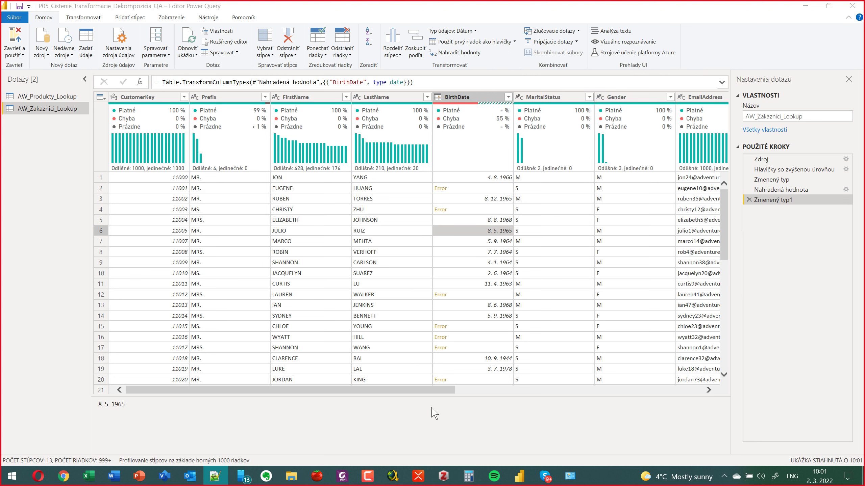
{"action": "left_click", "coordinate": [434, 391]}
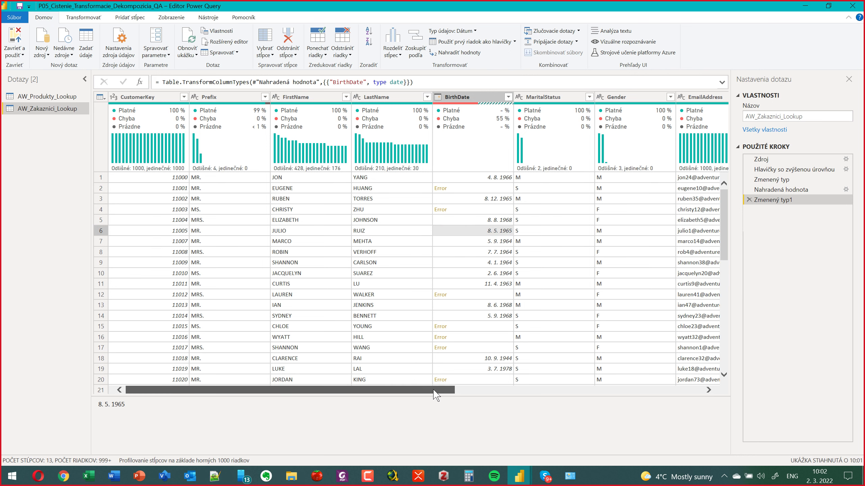
{"action": "left_click_drag", "start_coordinate": [433, 391], "coordinate": [502, 391]}
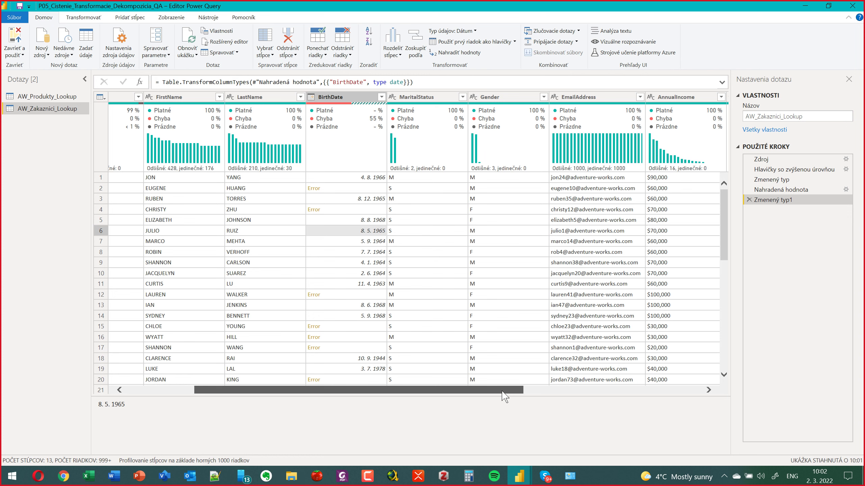
{"action": "left_click_drag", "start_coordinate": [505, 396], "coordinate": [649, 395]}
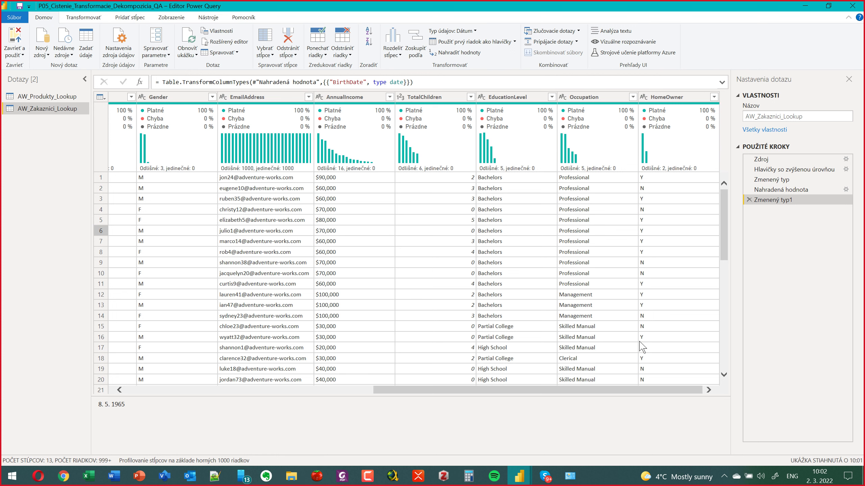
{"action": "left_click", "coordinate": [133, 20]}
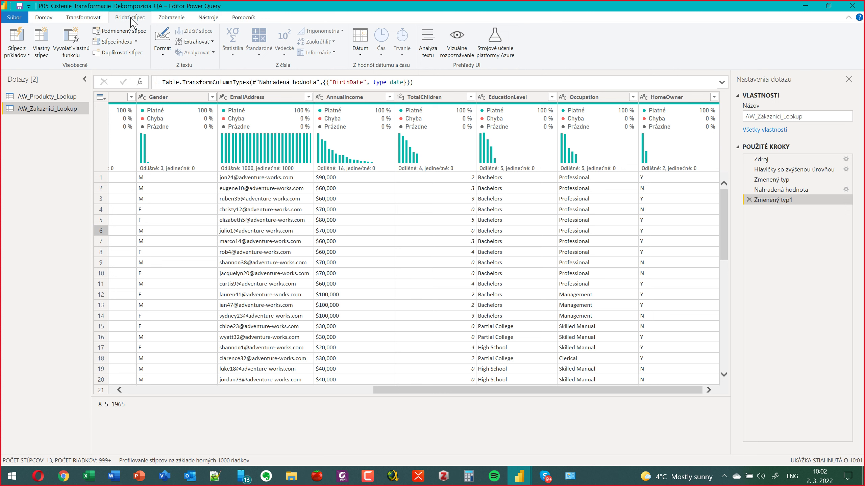
Open the Vlastný stĺpec dialog, move it aside, and place the cursor in the formula box
{"action": "left_click", "coordinate": [27, 56]}
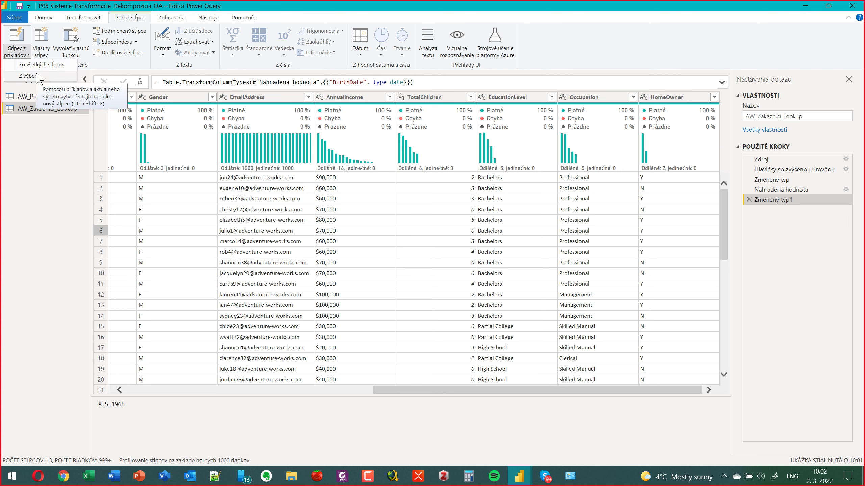
{"action": "left_click", "coordinate": [41, 42]}
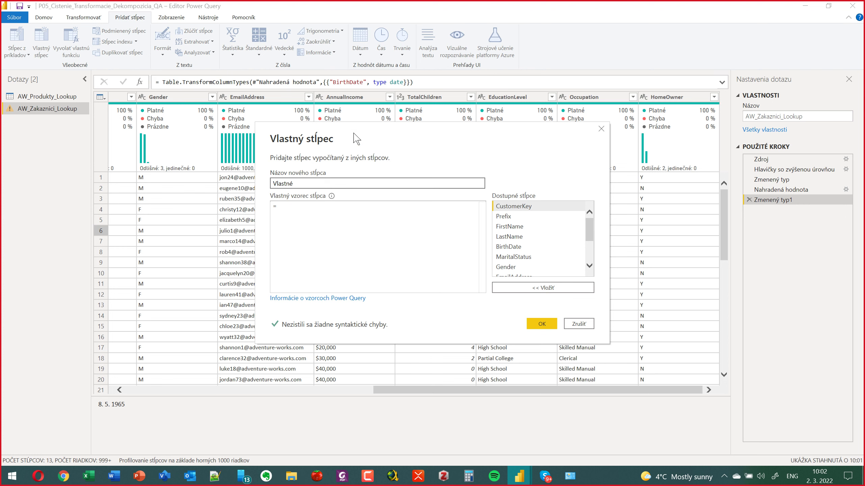
{"action": "left_click_drag", "start_coordinate": [356, 138], "coordinate": [318, 125]}
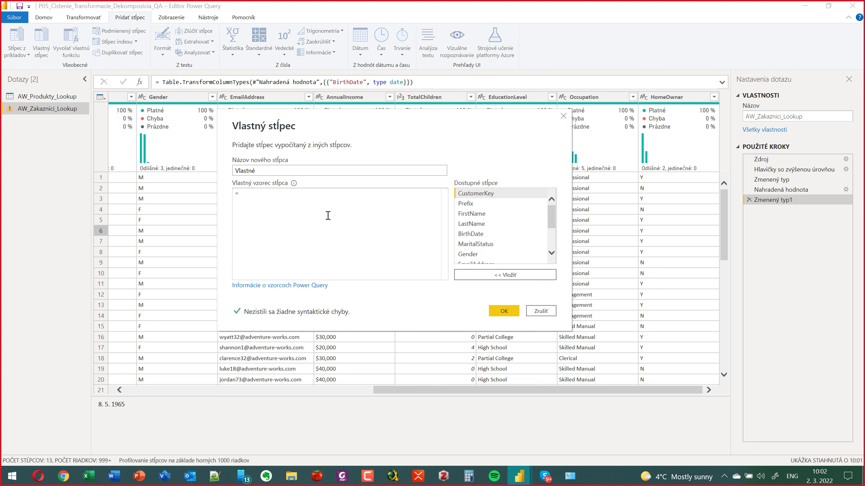
{"action": "left_click", "coordinate": [302, 194]}
{"action": "left_click", "coordinate": [282, 288]}
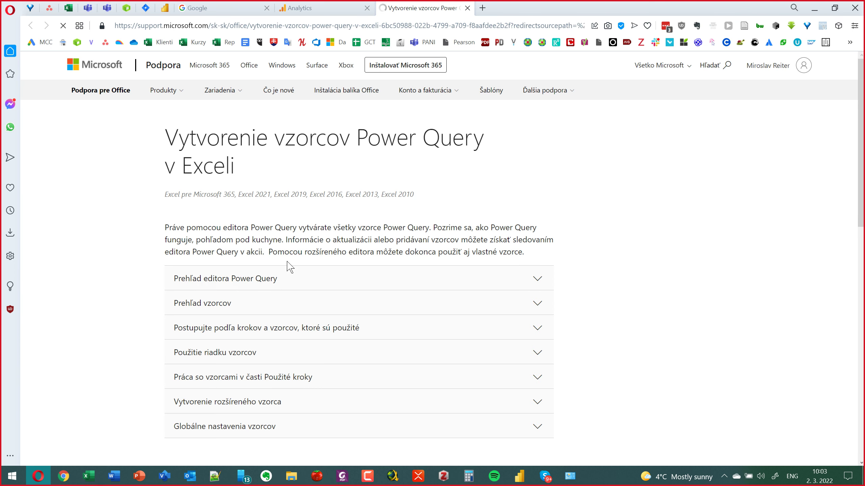
{"action": "scroll", "coordinate": [289, 266], "scroll_direction": "down", "scroll_amount": 1}
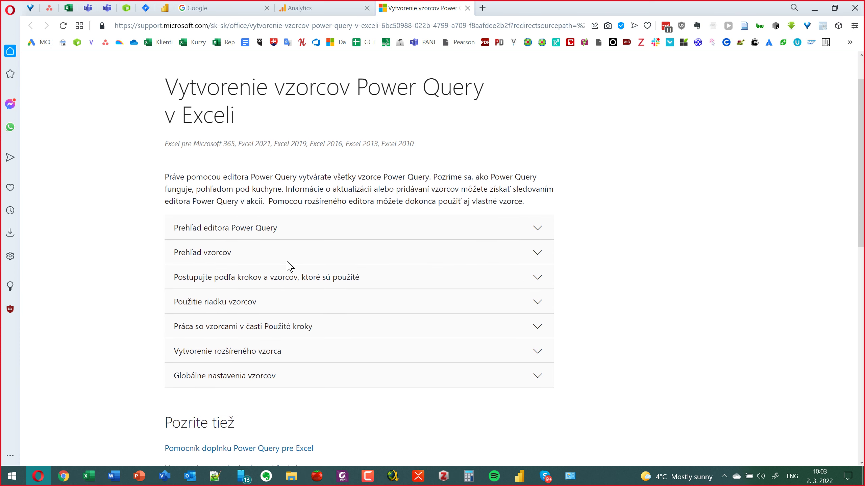
{"action": "scroll", "coordinate": [288, 262], "scroll_direction": "down", "scroll_amount": 1}
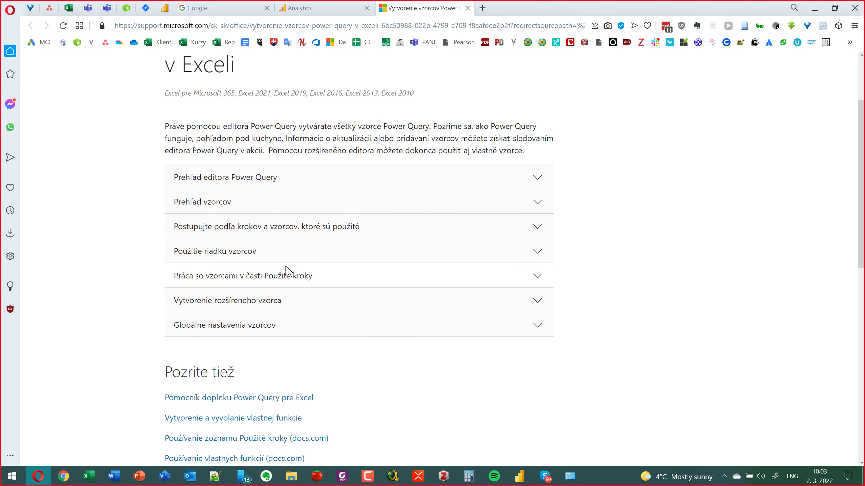
{"action": "left_click", "coordinate": [285, 281]}
{"action": "scroll", "coordinate": [286, 278], "scroll_direction": "down", "scroll_amount": 6}
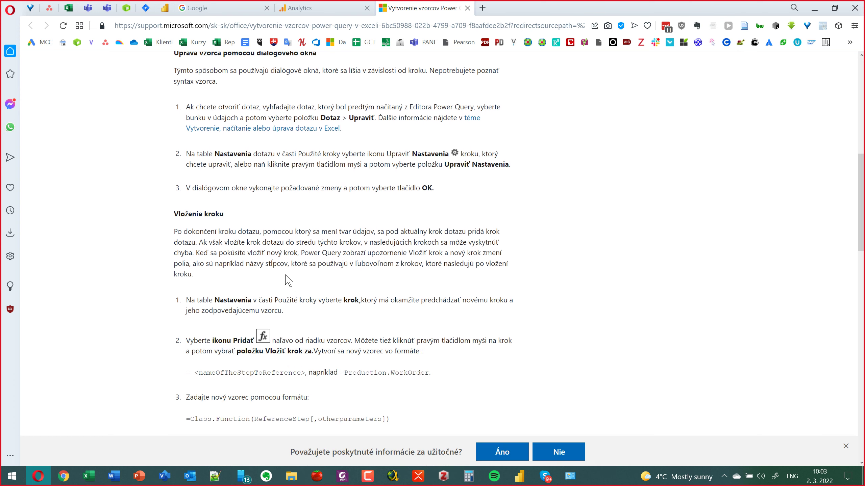
{"action": "scroll", "coordinate": [289, 281], "scroll_direction": "down", "scroll_amount": 1}
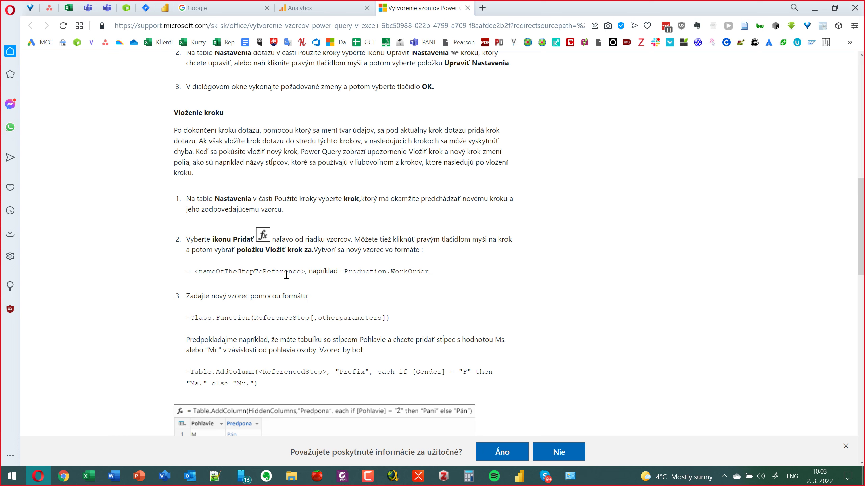
{"action": "scroll", "coordinate": [288, 281], "scroll_direction": "down", "scroll_amount": 3}
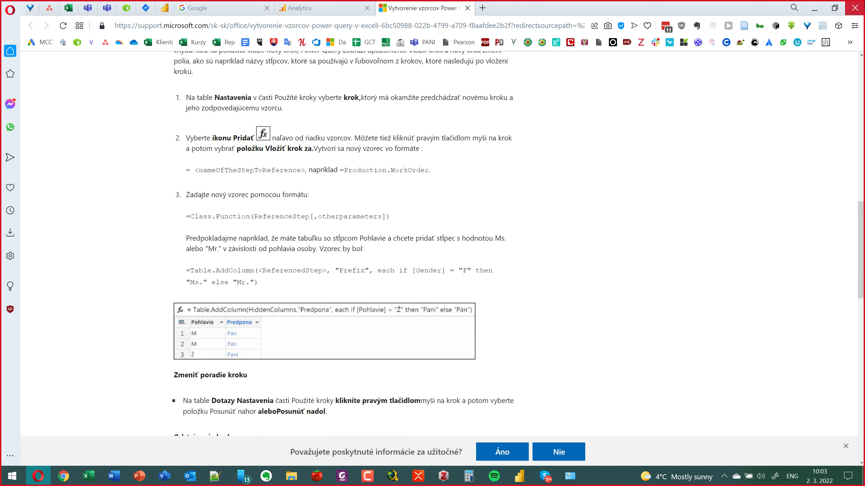
{"action": "left_click", "coordinate": [814, 8]}
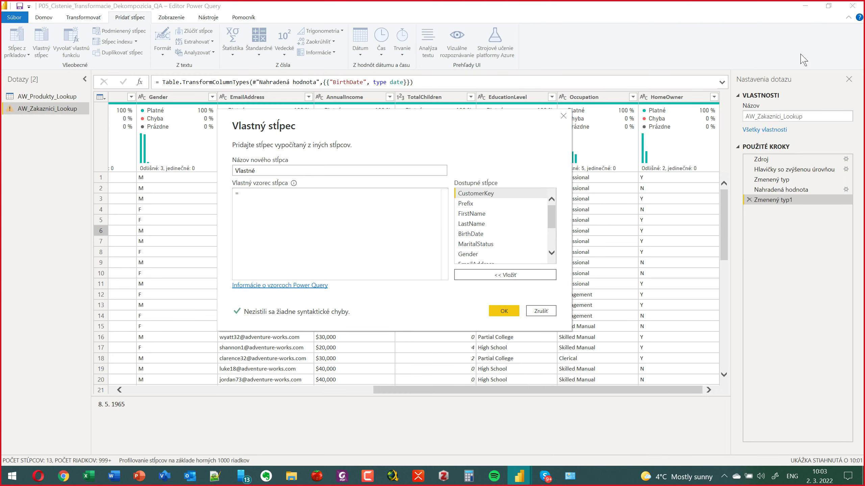
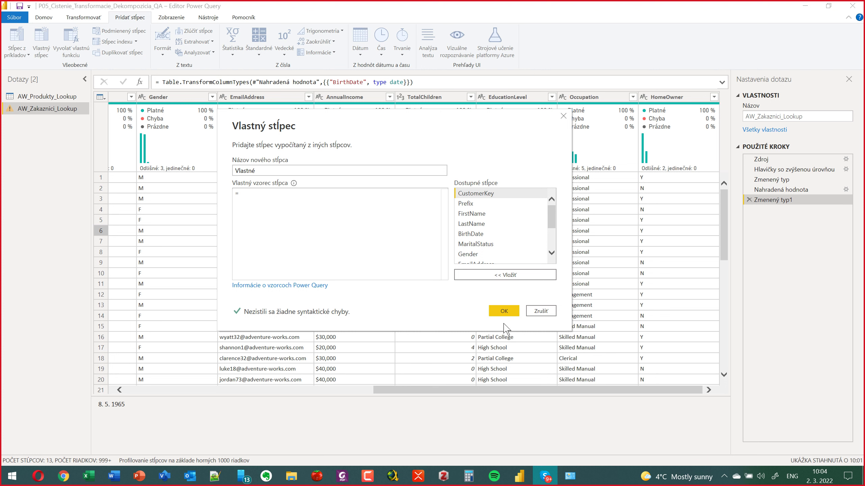
Try a today function in the Vlastné formula box, then clear it again
{"action": "left_click", "coordinate": [330, 218]}
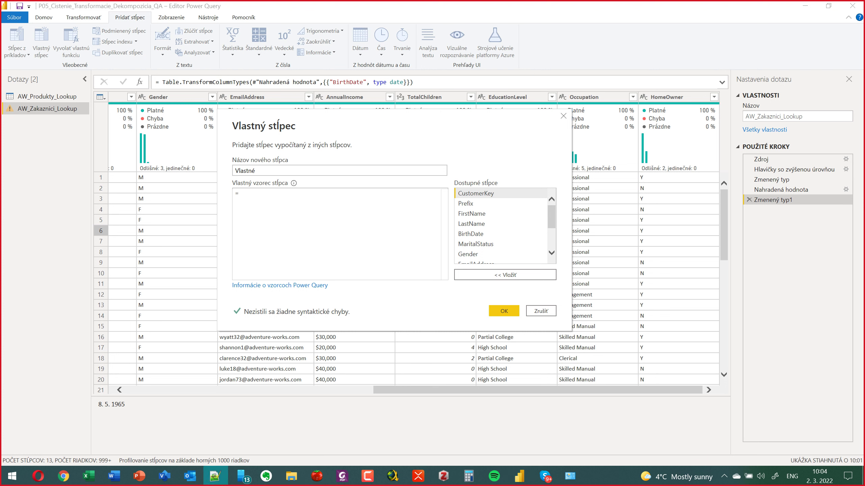
{"action": "left_click", "coordinate": [315, 211]}
{"action": "type", "text": "to"}
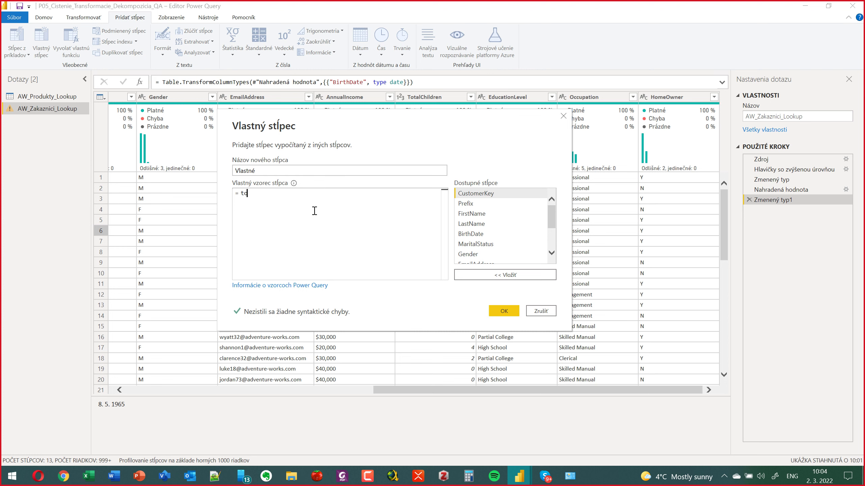
{"action": "type", "text": "daz"}
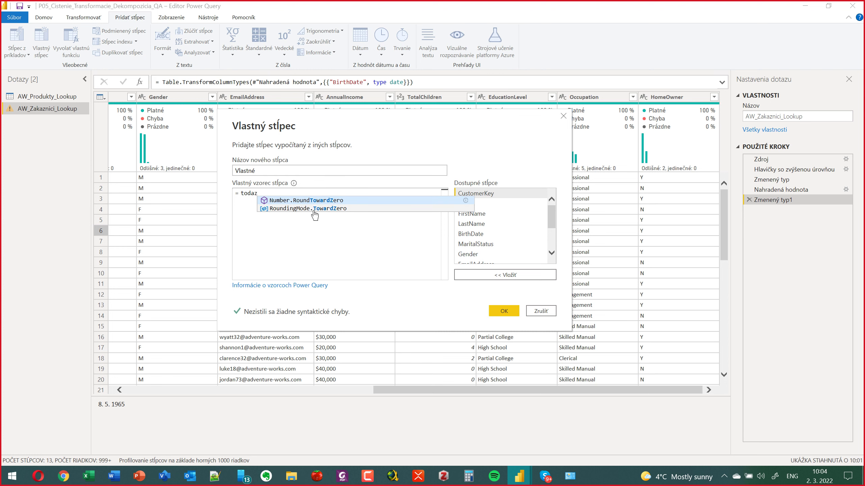
{"action": "key", "text": "BackSpace"}
{"action": "type", "text": "y"}
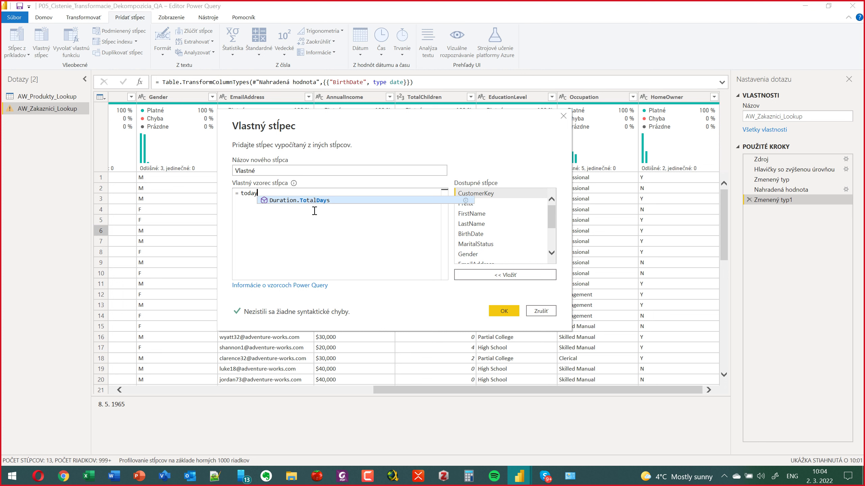
{"action": "key", "text": "BackSpace"}
{"action": "key", "text": "BackSpace"}
{"action": "key", "text": "BackSpace"}
{"action": "key", "text": "BackSpace"}
{"action": "key", "text": "BackSpace"}
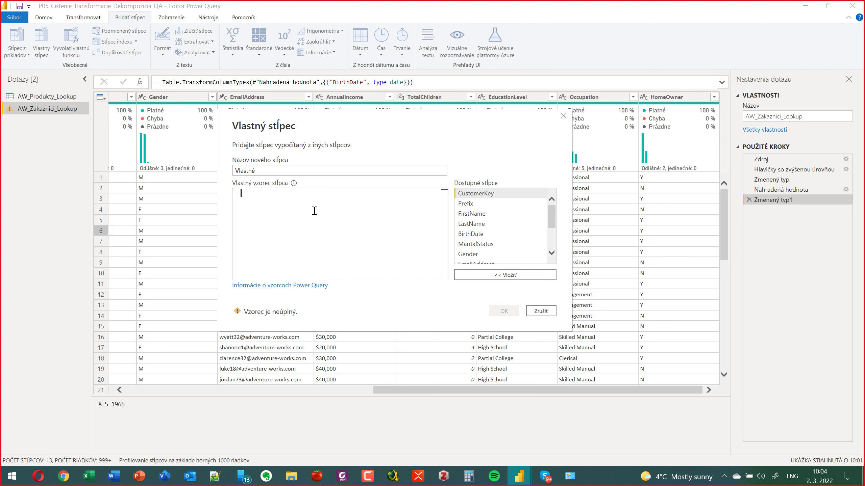
Start the Vlastné formula as Date.from() with auto-closed parentheses
{"action": "type", "text": "Dat"}
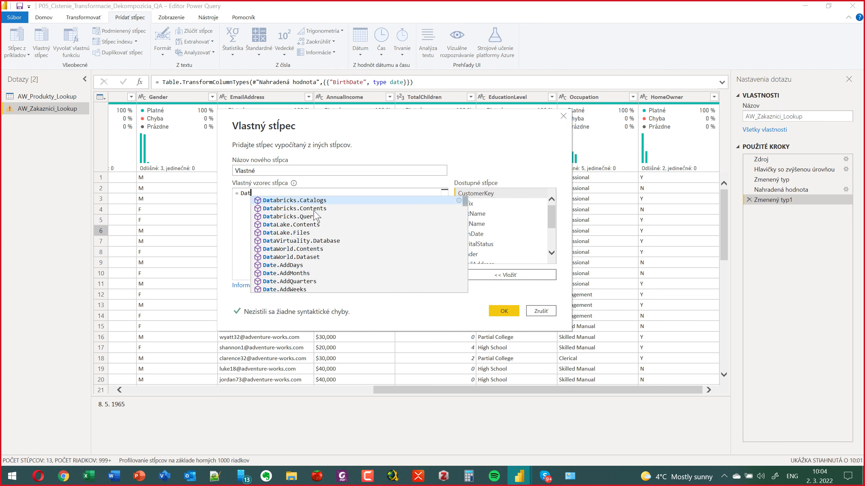
{"action": "type", "text": "e"}
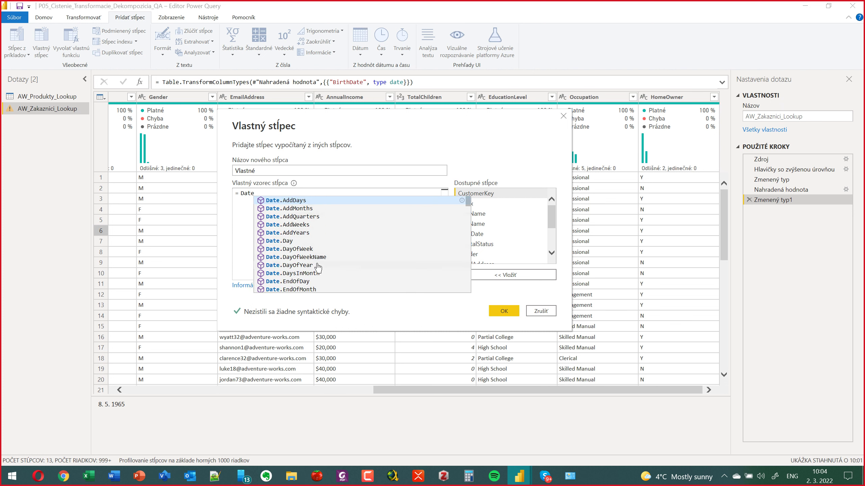
{"action": "scroll", "coordinate": [318, 269], "scroll_direction": "down", "scroll_amount": 4}
{"action": "scroll", "coordinate": [318, 269], "scroll_direction": "up", "scroll_amount": 1}
{"action": "scroll", "coordinate": [318, 268], "scroll_direction": "up", "scroll_amount": 1}
{"action": "scroll", "coordinate": [318, 268], "scroll_direction": "up", "scroll_amount": 2}
{"action": "type", "text": ".from"}
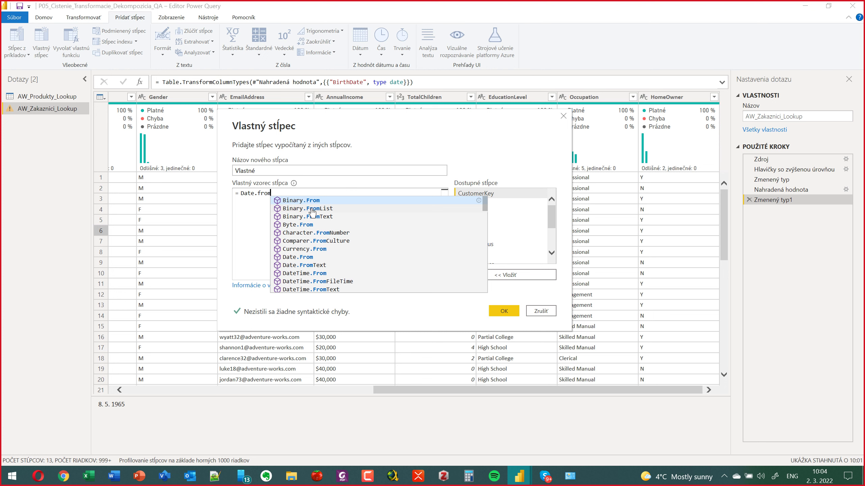
{"action": "type", "text": "("}
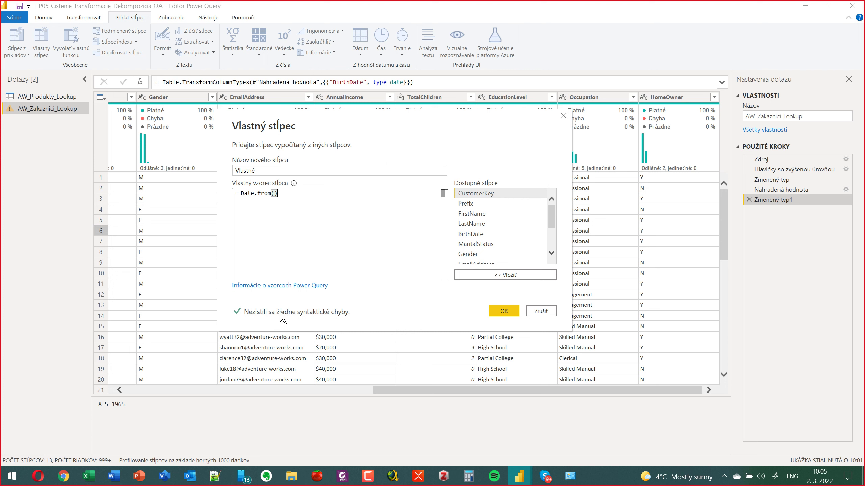
{"action": "key", "text": "BackSpace"}
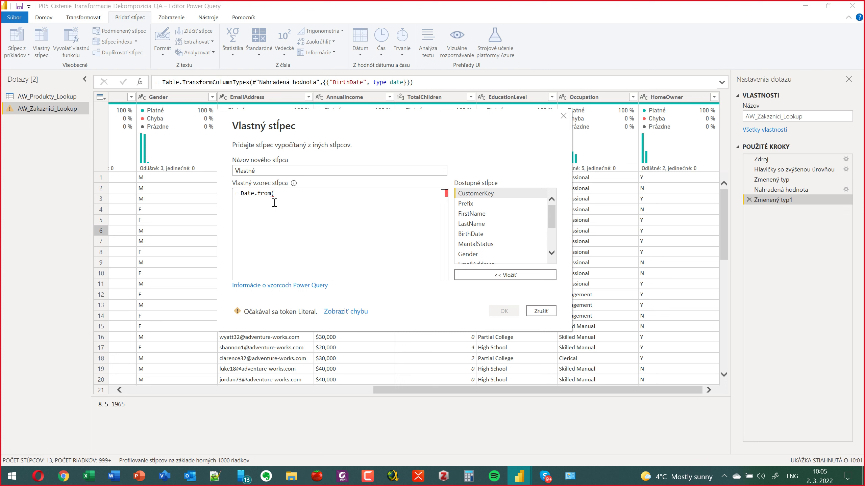
{"action": "type", "text": ")"}
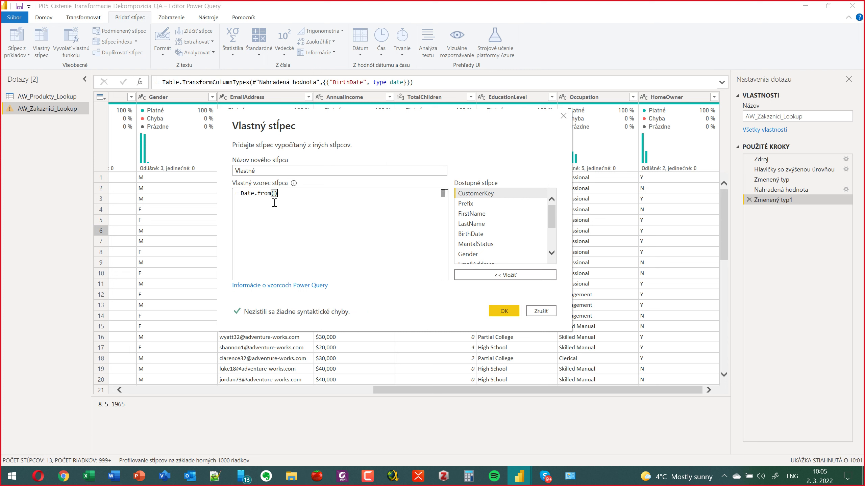
{"action": "type", "text": "\"\""}
{"action": "key", "text": "BackSpace"}
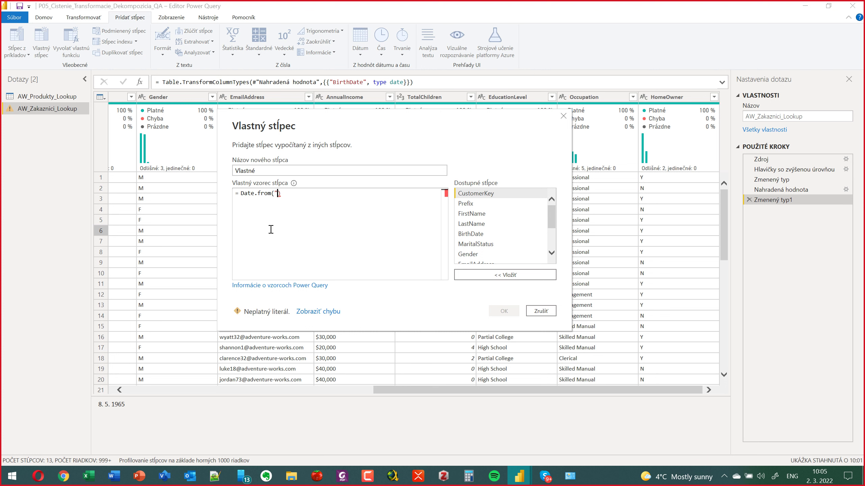
{"action": "key", "text": "BackSpace"}
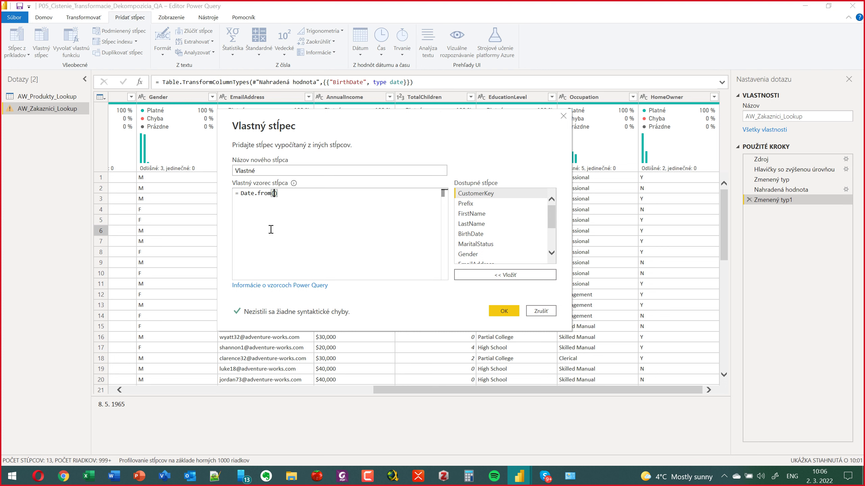
Nest DateTime.LocalNow() inside the Date.from() call in the Vlastné formula
{"action": "type", "text": "Dat"}
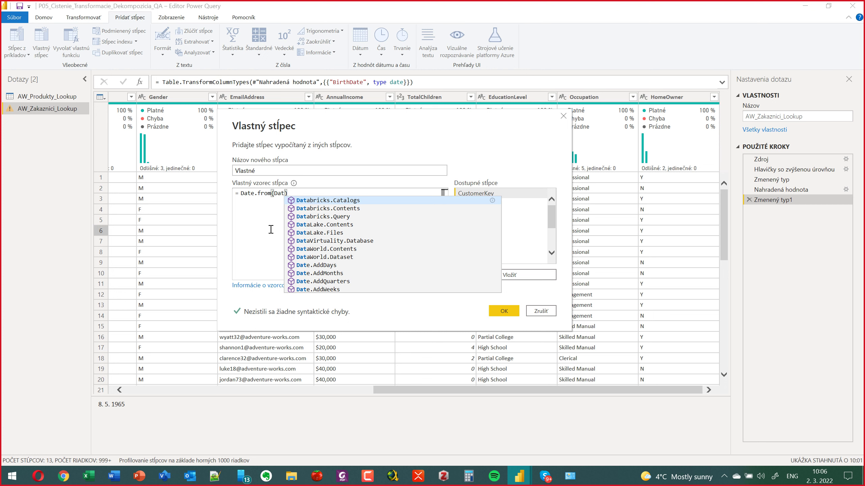
{"action": "type", "text": "eTi"}
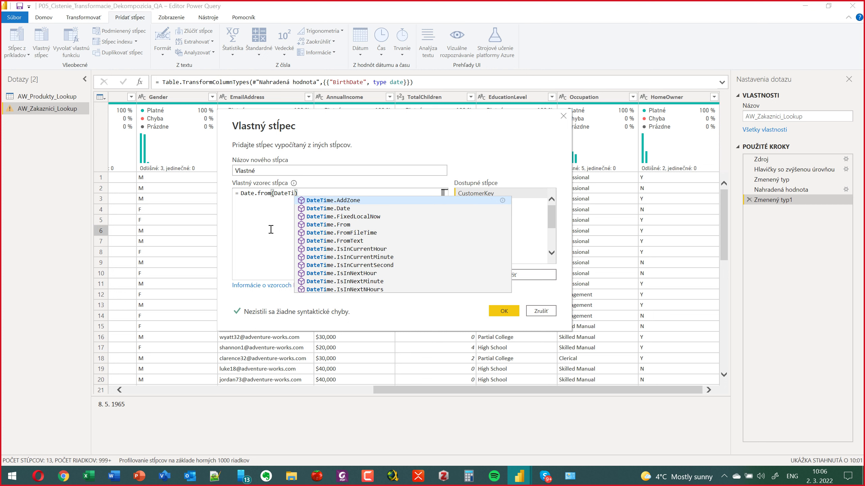
{"action": "type", "text": "me"}
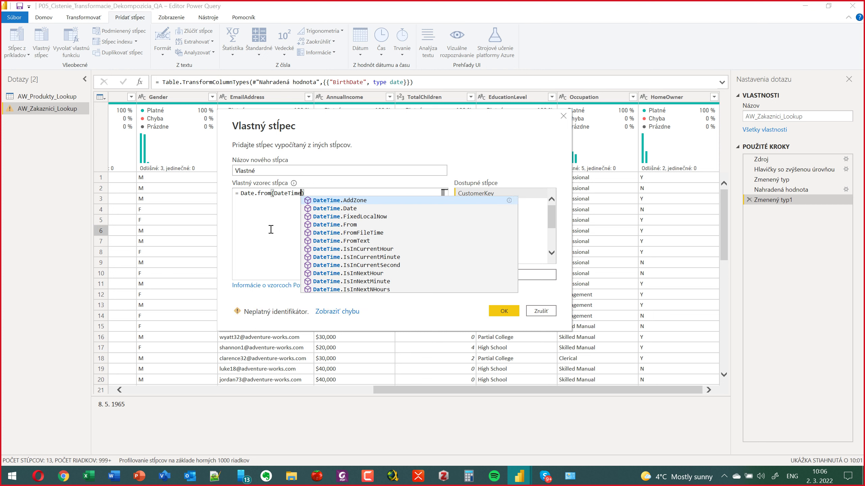
{"action": "type", "text": "."}
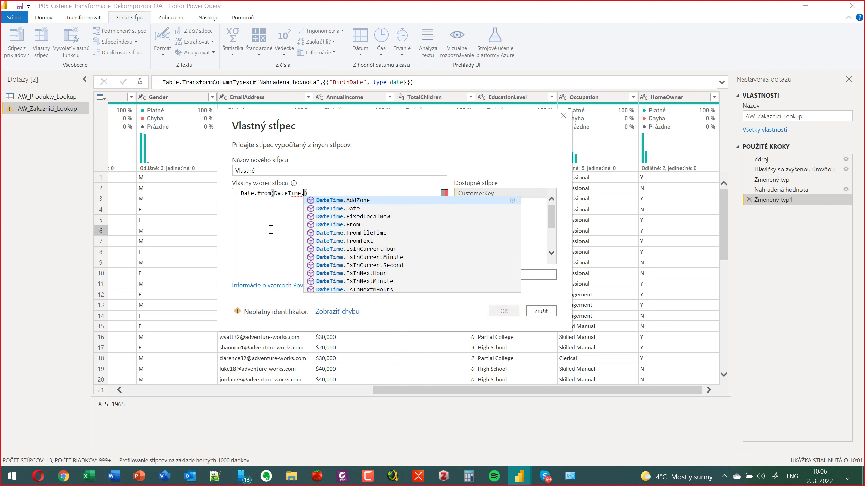
{"action": "type", "text": "Loc"}
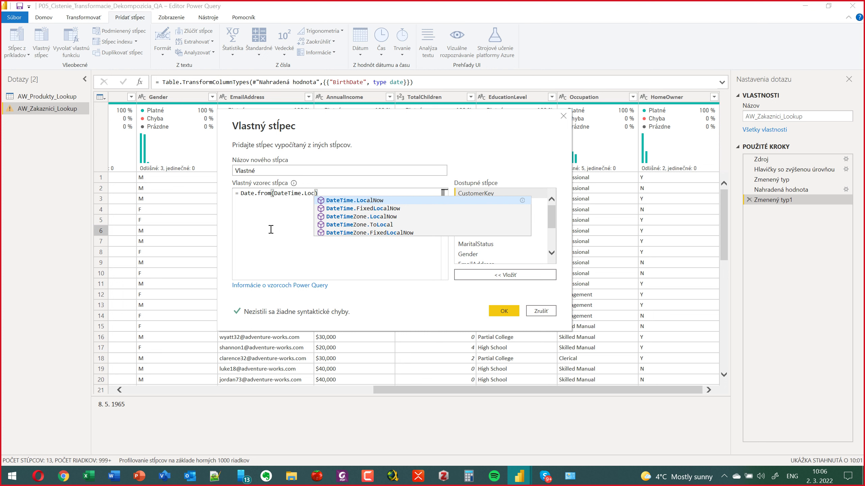
{"action": "key", "text": "Tab"}
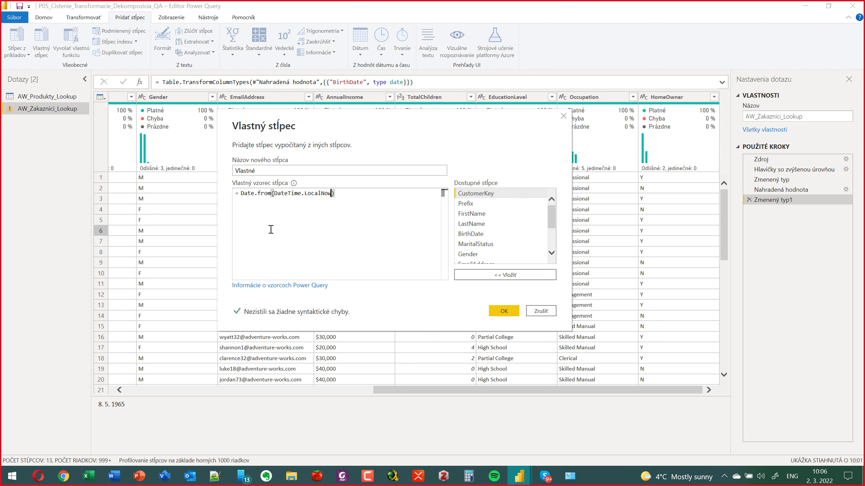
{"action": "type", "text": "("}
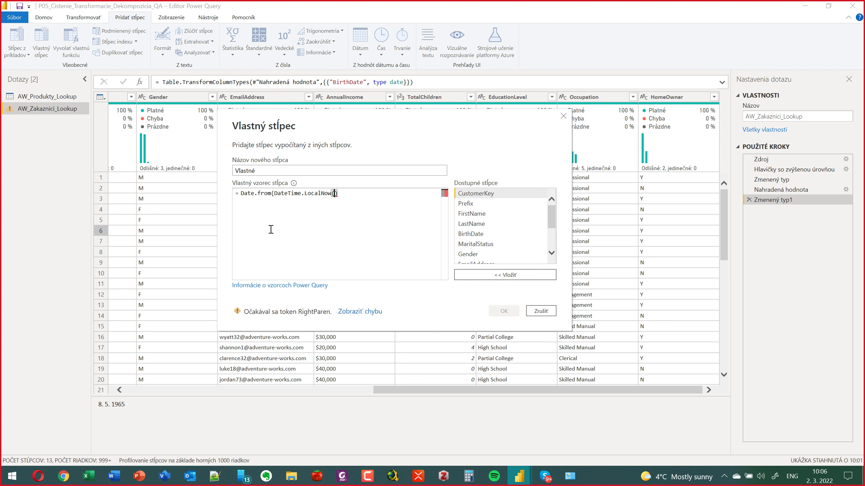
{"action": "type", "text": ")"}
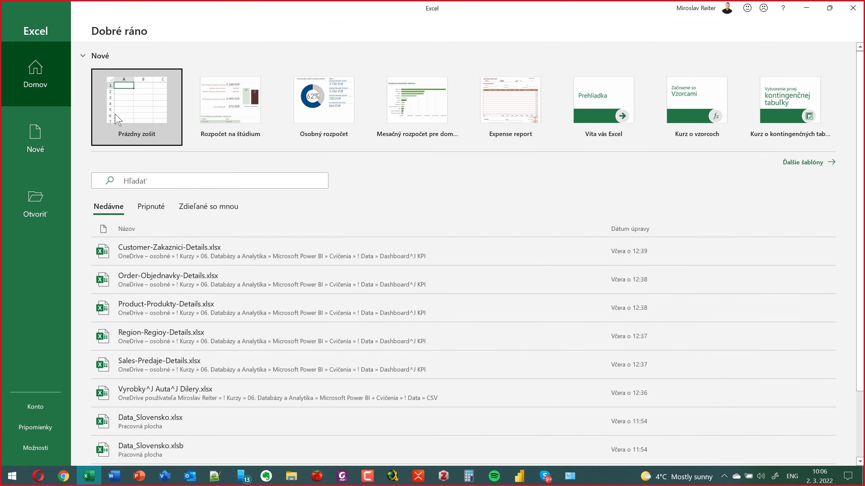
In a blank Excel workbook, enter a =TODAY() formula in cell B3
{"action": "left_click", "coordinate": [126, 86]}
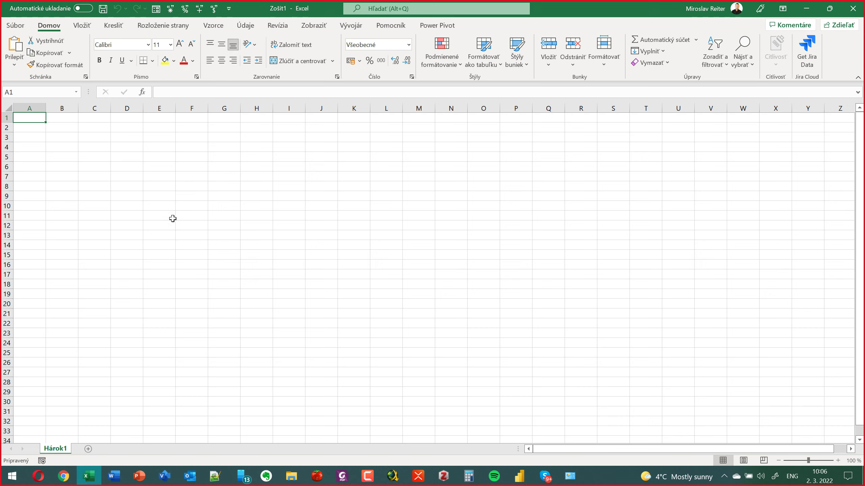
{"action": "scroll", "coordinate": [174, 214], "scroll_direction": "up", "scroll_amount": 10}
{"action": "scroll", "coordinate": [177, 204], "scroll_direction": "up", "scroll_amount": 3}
{"action": "left_click", "coordinate": [180, 191]}
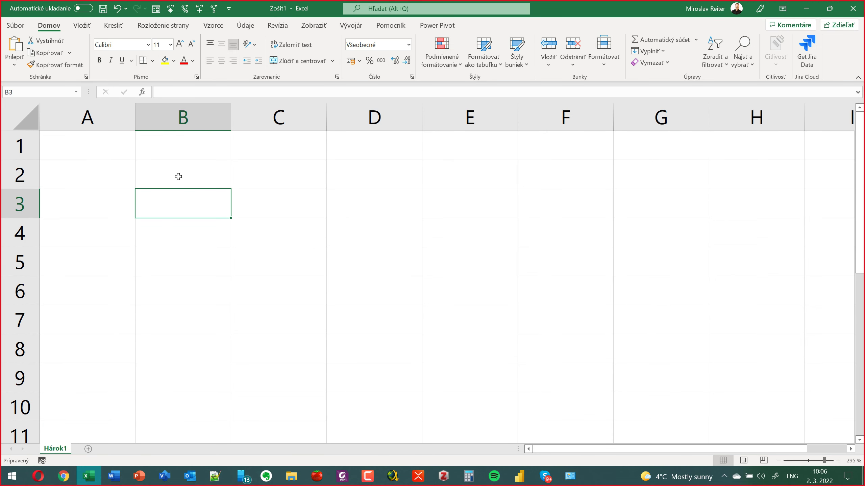
{"action": "type", "text": "-="}
{"action": "key", "text": "BackSpace"}
{"action": "key", "text": "BackSpace"}
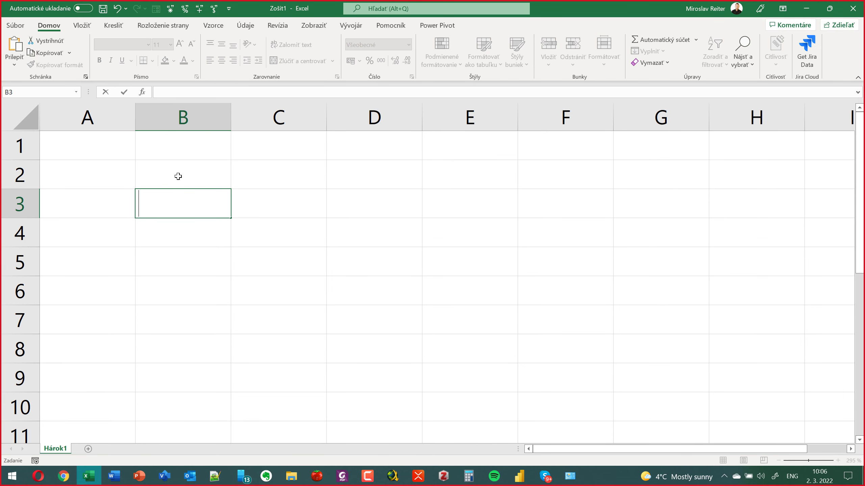
{"action": "type", "text": "=to"}
{"action": "key", "text": "Tab"}
{"action": "key", "text": "Return"}
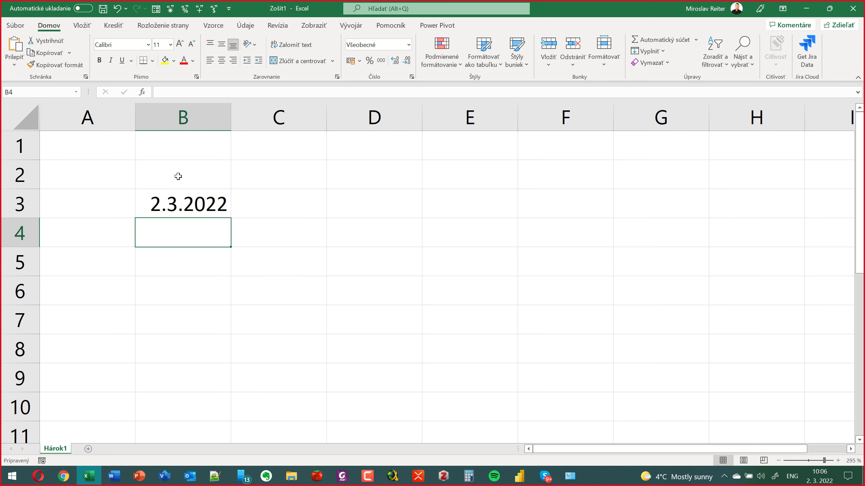
Enter =NOW() in cell B4 and check its formula before returning to Power Query
{"action": "key", "text": "Up"}
{"action": "key", "text": "Down"}
{"action": "type", "text": "="}
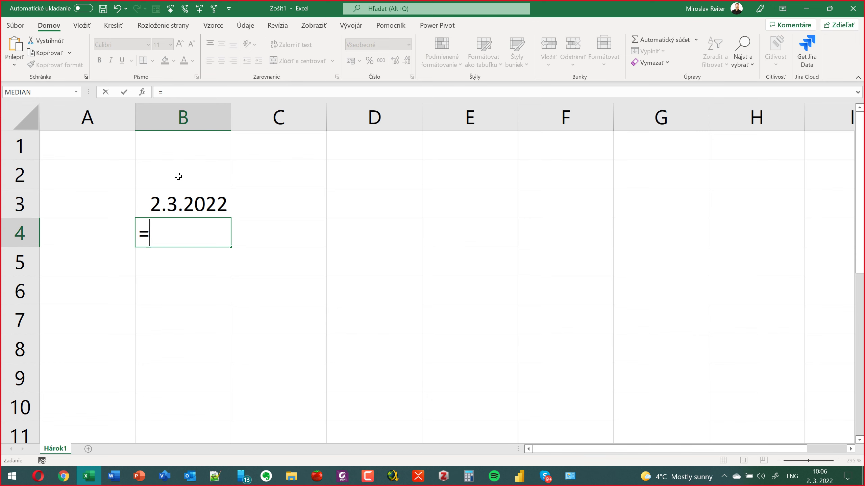
{"action": "type", "text": "n"}
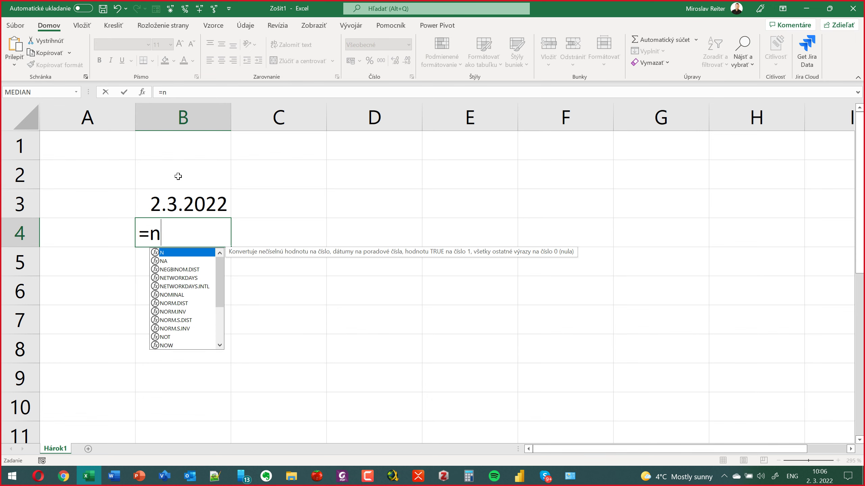
{"action": "type", "text": "ow"}
{"action": "key", "text": "Tab"}
{"action": "key", "text": "Return"}
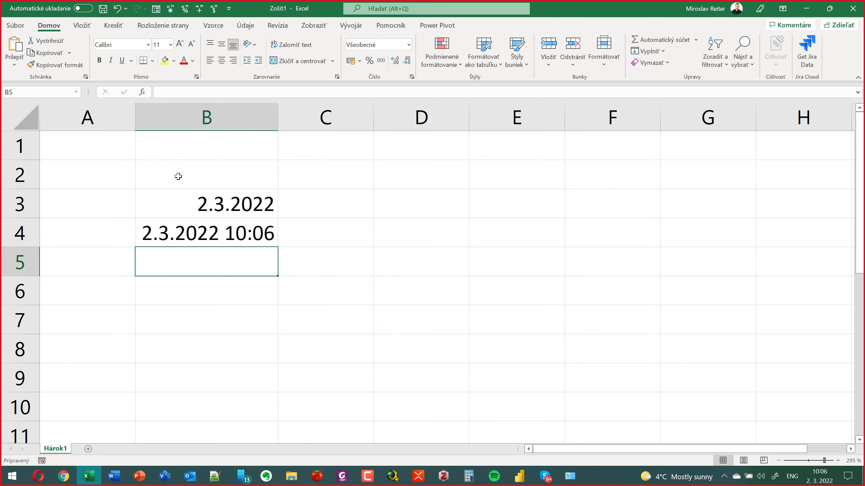
{"action": "left_click", "coordinate": [192, 234]}
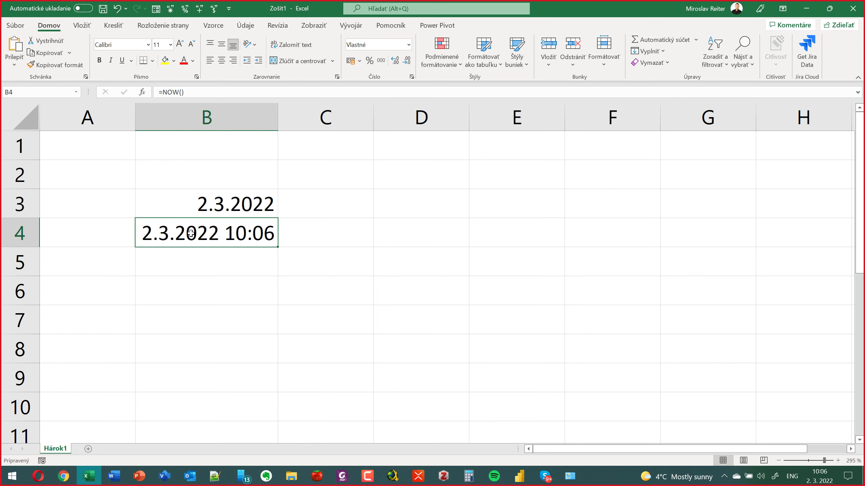
{"action": "left_click", "coordinate": [806, 9]}
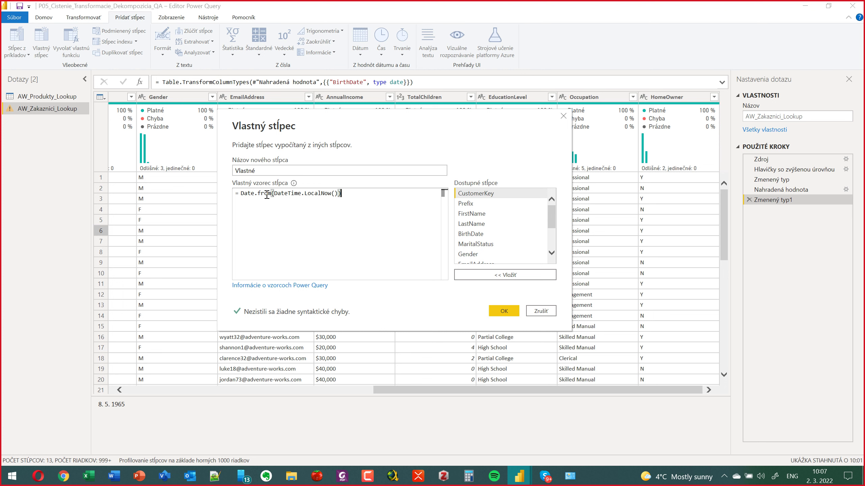
Confirm the Vlastné custom column with the formula Date.from(DateTime.LocalNow())
{"action": "double_click", "coordinate": [287, 193]}
{"action": "left_click", "coordinate": [304, 243]}
{"action": "key", "text": "ctrl+a"}
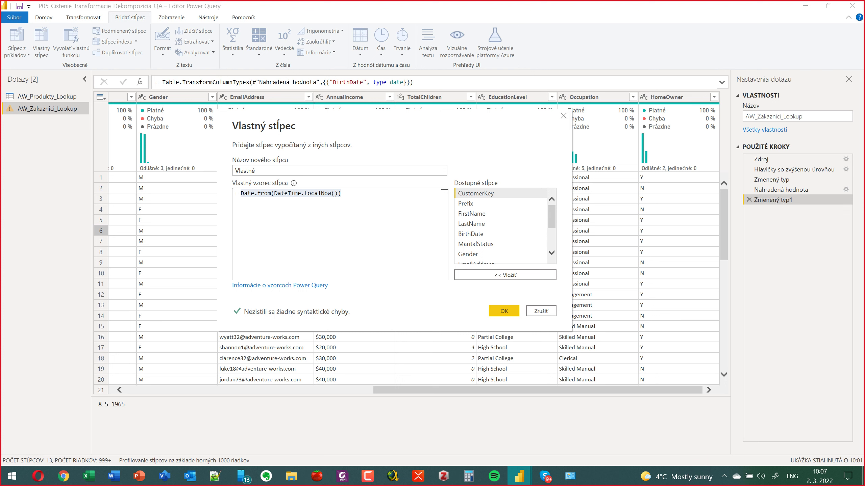
{"action": "key", "text": "alt+Tab"}
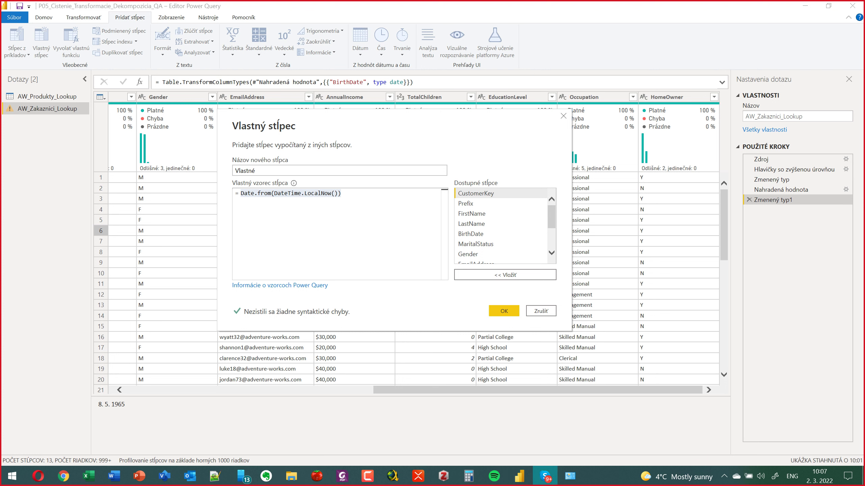
{"action": "left_click", "coordinate": [504, 311]}
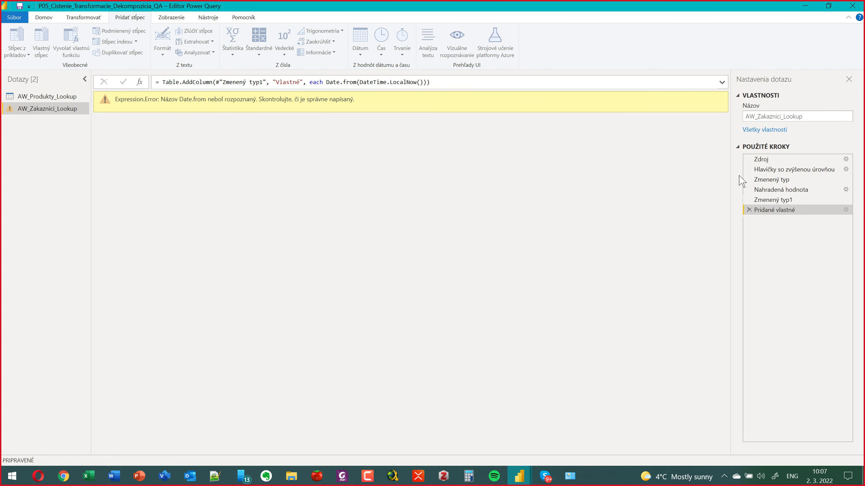
Reopen the Pridané vlastné step and change Date.from to Date.From
{"action": "left_click", "coordinate": [846, 210]}
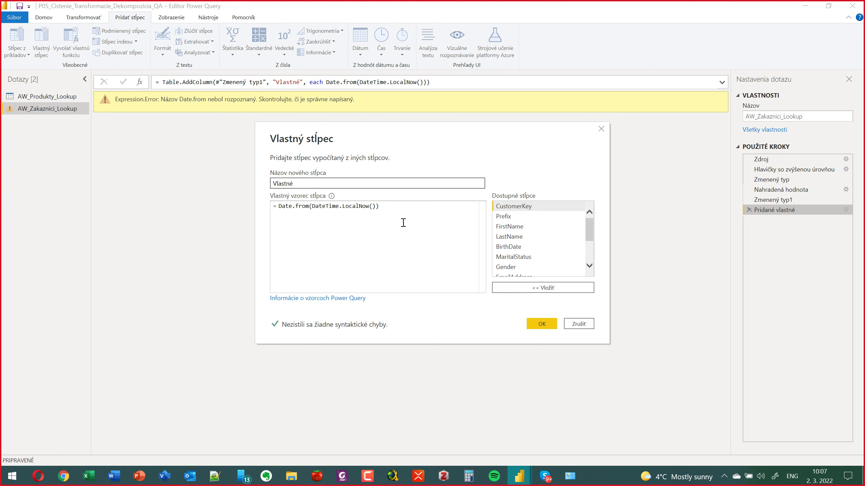
{"action": "left_click", "coordinate": [403, 223]}
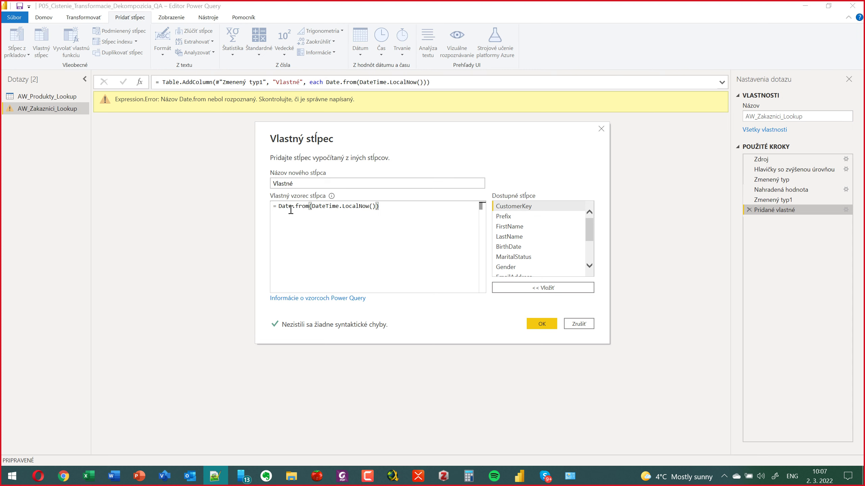
{"action": "left_click", "coordinate": [375, 206]}
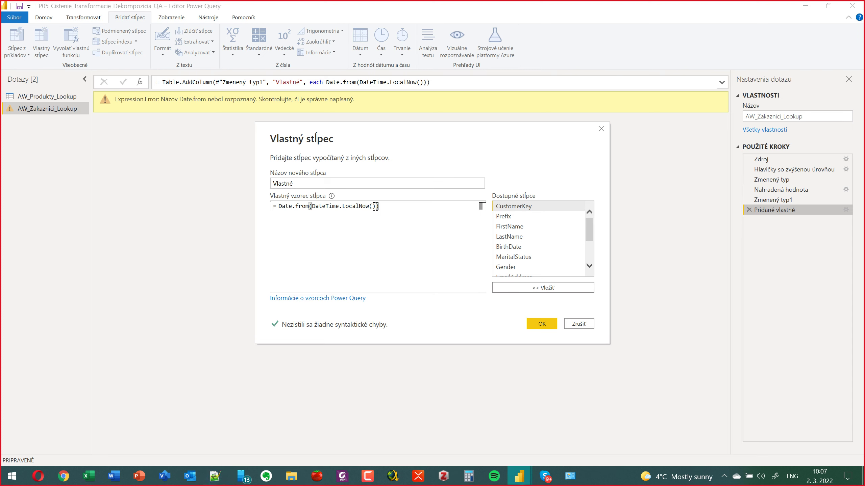
{"action": "left_click_drag", "start_coordinate": [371, 206], "coordinate": [312, 206]}
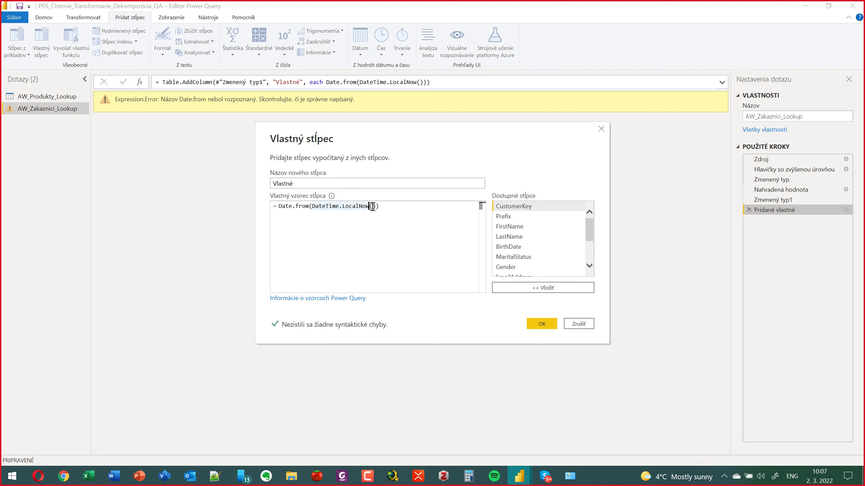
{"action": "left_click", "coordinate": [299, 206]}
{"action": "key", "text": "Delete"}
{"action": "type", "text": "F"}
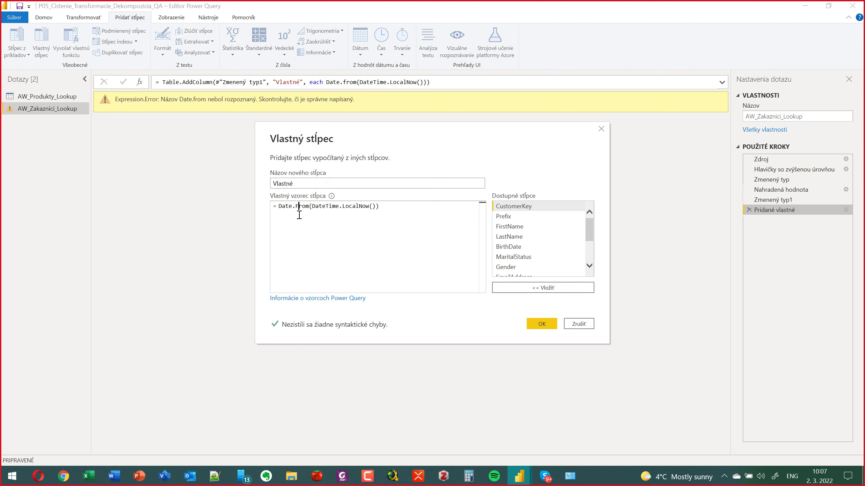
{"action": "key", "text": "Right"}
{"action": "key", "text": "Right"}
{"action": "key", "text": "Right"}
{"action": "left_click", "coordinate": [305, 208]}
Review the corrected Date.From(DateTime.LocalNow()) formula and confirm it
{"action": "left_click", "coordinate": [285, 206]}
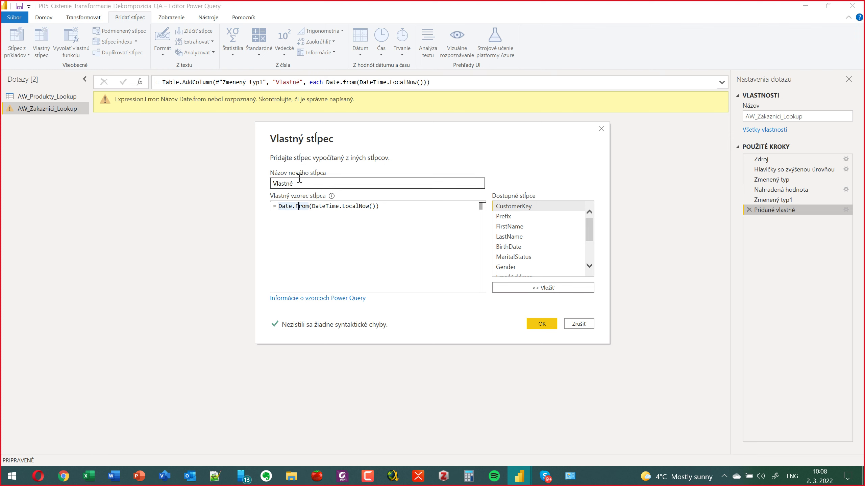
{"action": "left_click", "coordinate": [320, 206]}
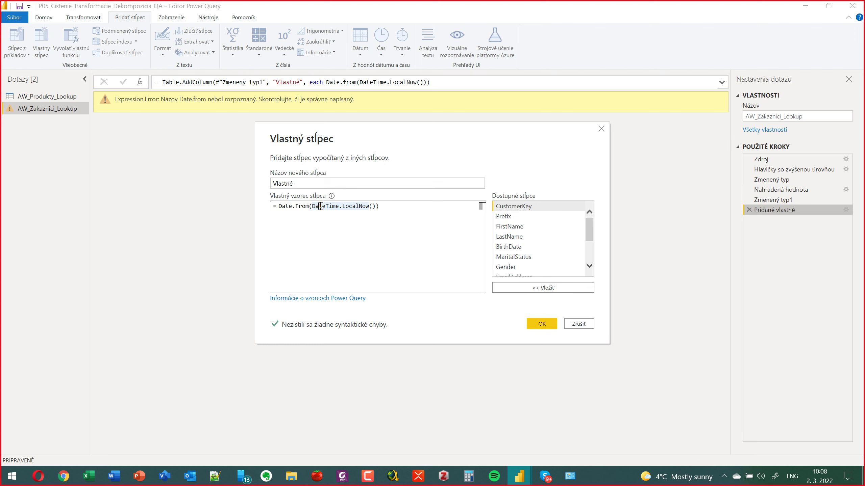
{"action": "left_click", "coordinate": [353, 207]}
{"action": "left_click_drag", "start_coordinate": [408, 212], "coordinate": [187, 206]}
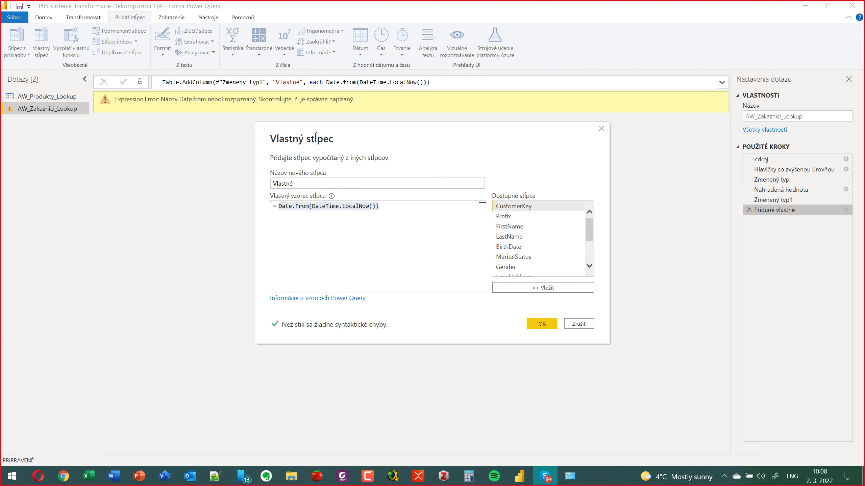
{"action": "left_click", "coordinate": [541, 324]}
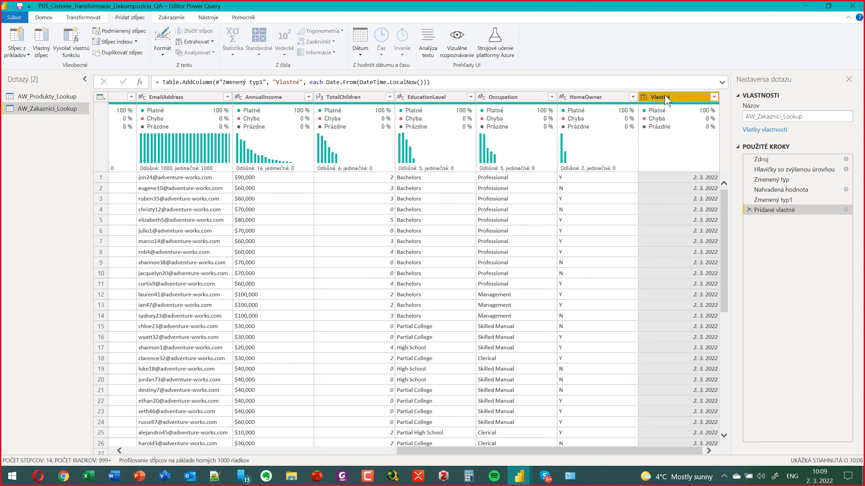
Rename the Vlastné column header to 'Today'
{"action": "double_click", "coordinate": [664, 97]}
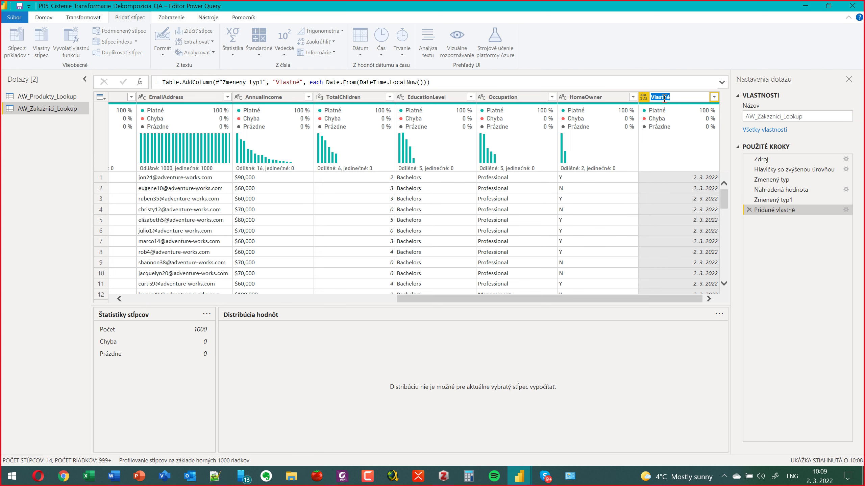
{"action": "type", "text": "T"}
{"action": "type", "text": "Tod"}
{"action": "type", "text": "a"}
{"action": "type", "text": "y"}
{"action": "type", "text": "Date"}
{"action": "key", "text": "BackSpace"}
{"action": "key", "text": "BackSpace"}
{"action": "key", "text": "Return"}
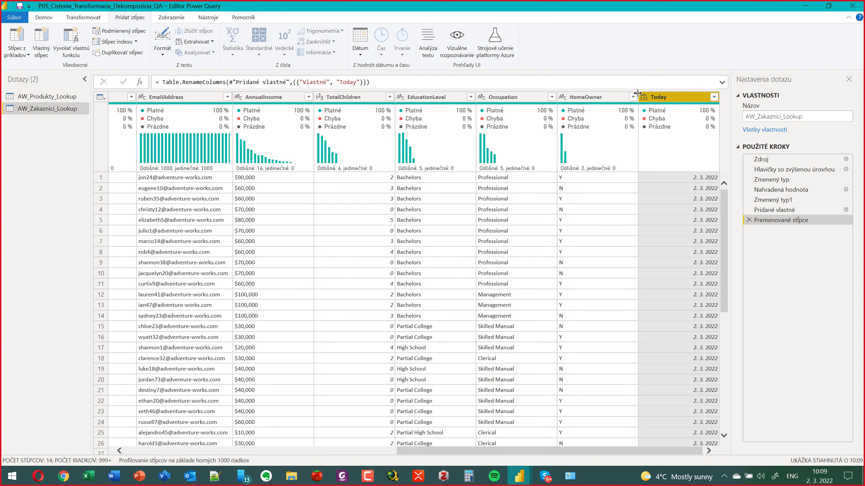
Set the Today column's data type to Date (Dátum) via the Transform tab's Data Type list
{"action": "left_click", "coordinate": [645, 98]}
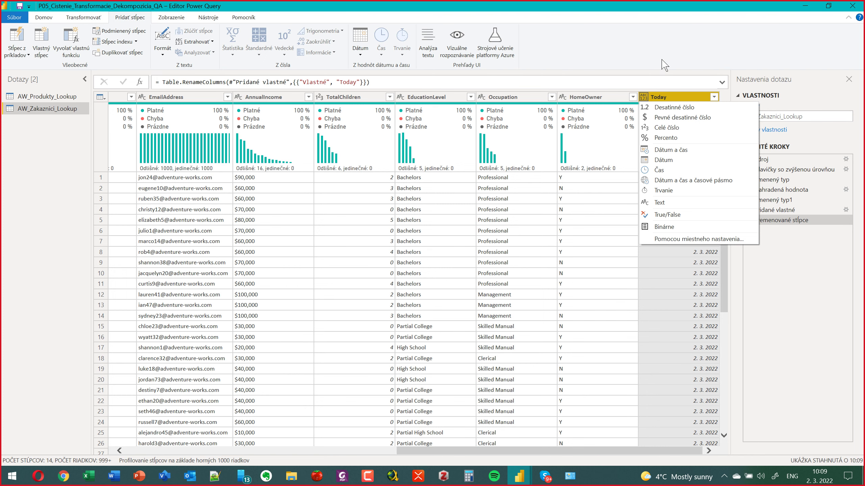
{"action": "left_click", "coordinate": [677, 31]}
{"action": "left_click", "coordinate": [666, 97]}
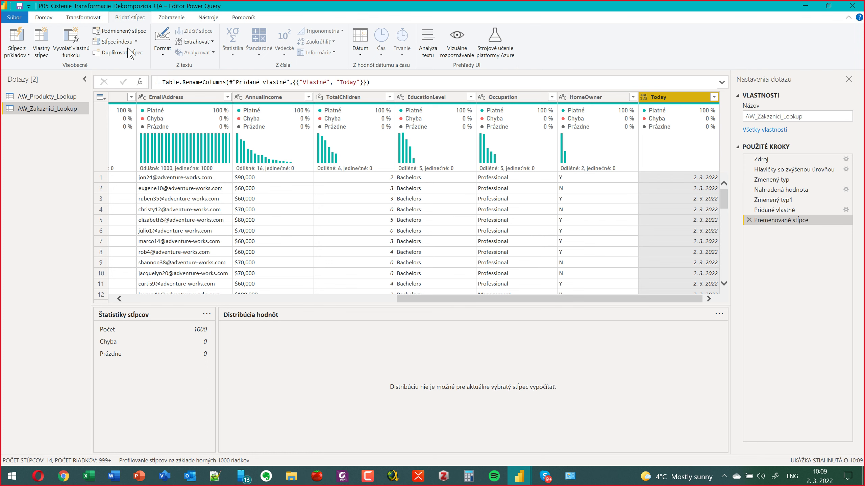
{"action": "left_click", "coordinate": [92, 19]}
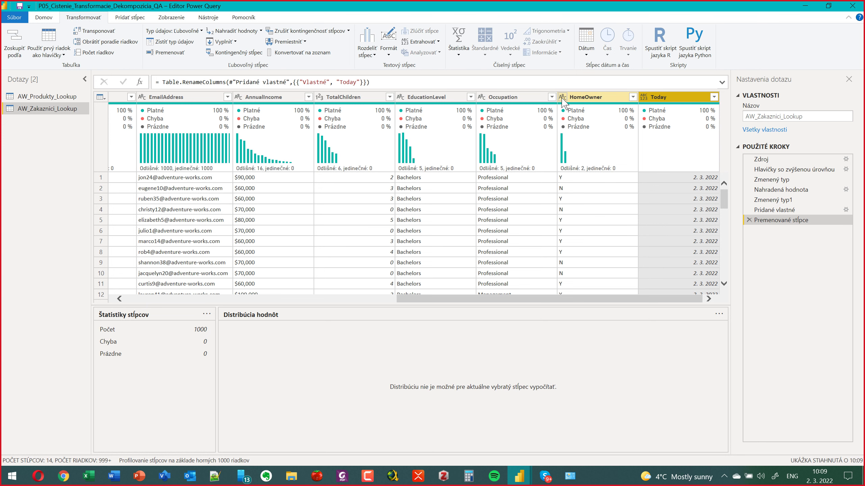
{"action": "left_click", "coordinate": [644, 98]}
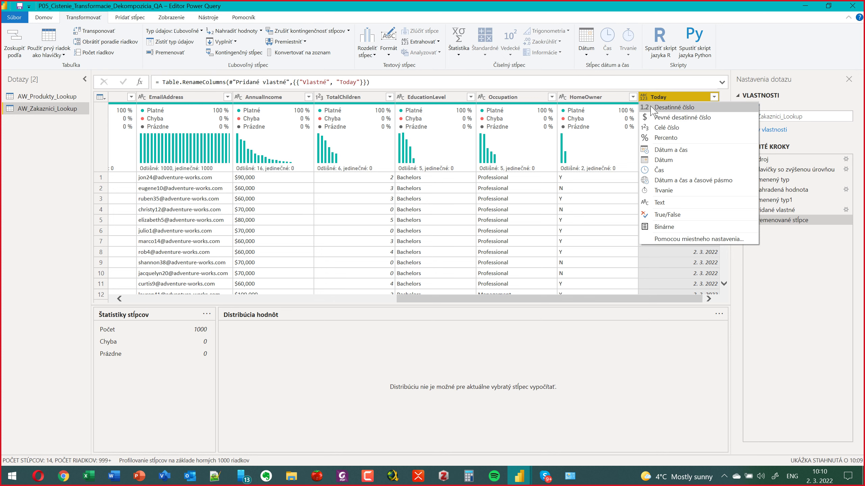
{"action": "left_click", "coordinate": [770, 54]}
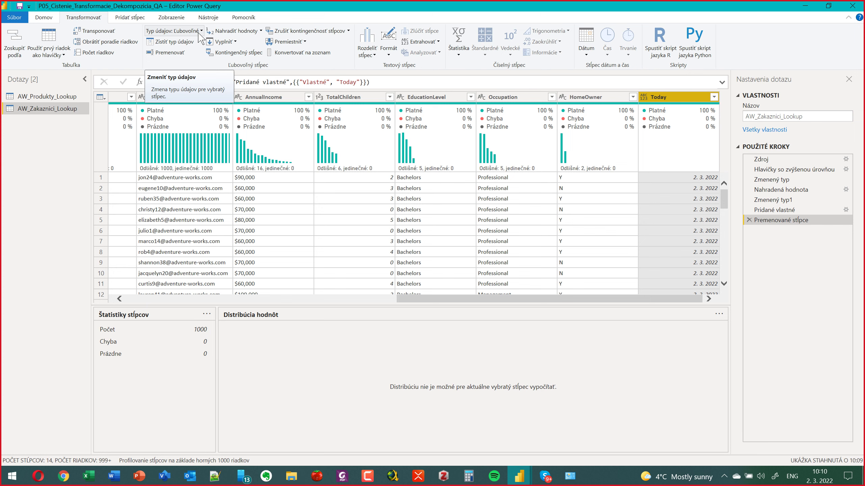
{"action": "left_click", "coordinate": [200, 36]}
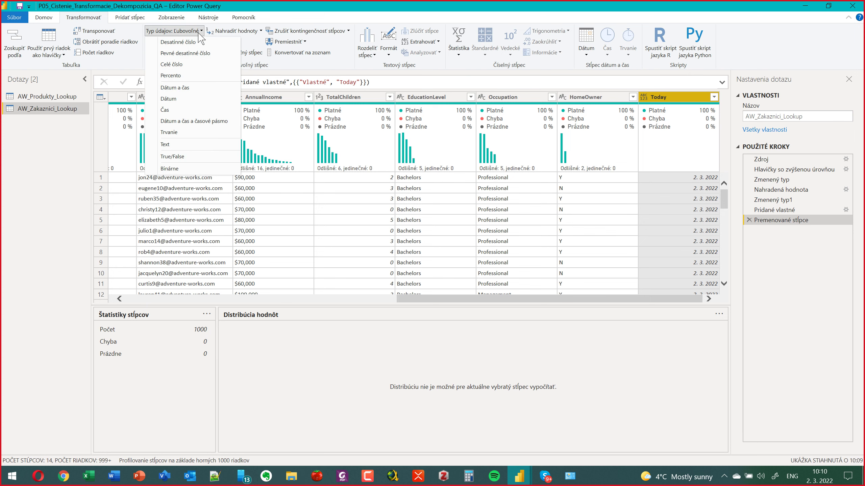
{"action": "left_click", "coordinate": [202, 100]}
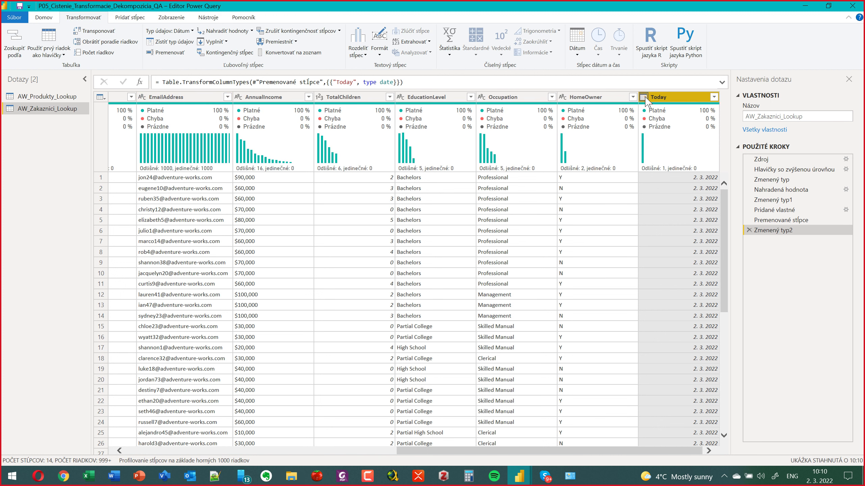
{"action": "left_click", "coordinate": [645, 98]}
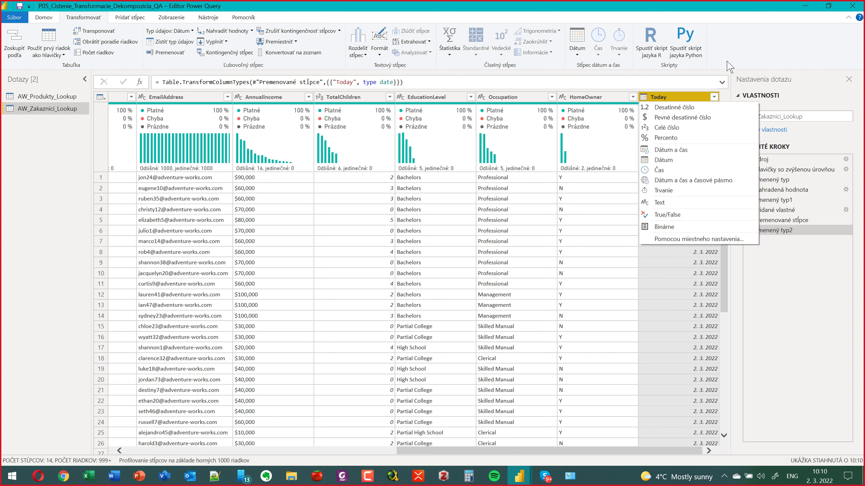
Choose 'Pomocou miestneho nastavenia…' from the Today column's data type menu
{"action": "left_click", "coordinate": [744, 43]}
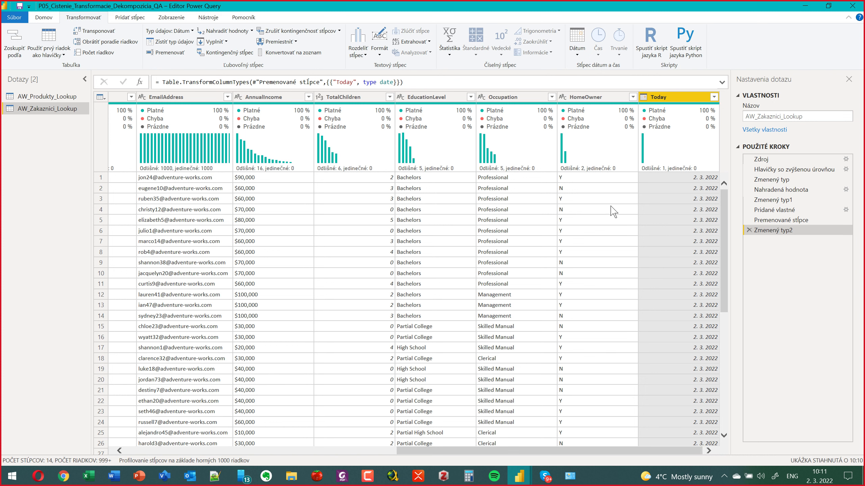
{"action": "left_click", "coordinate": [643, 98]}
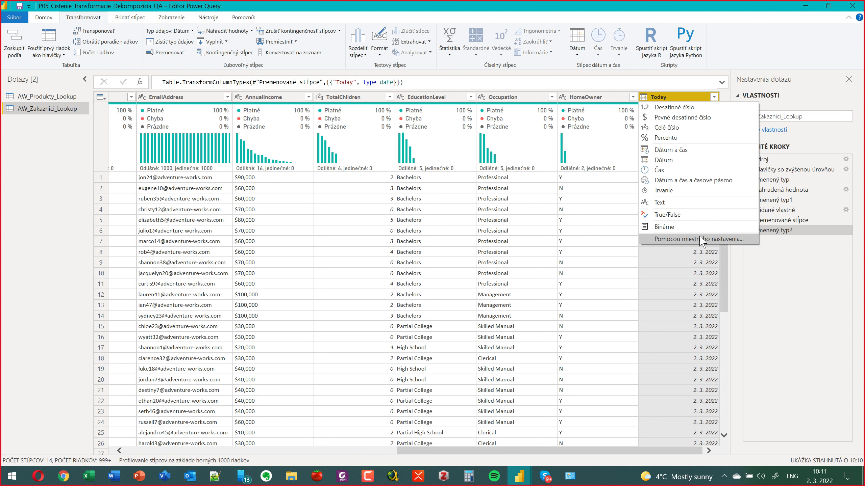
{"action": "left_click", "coordinate": [700, 239]}
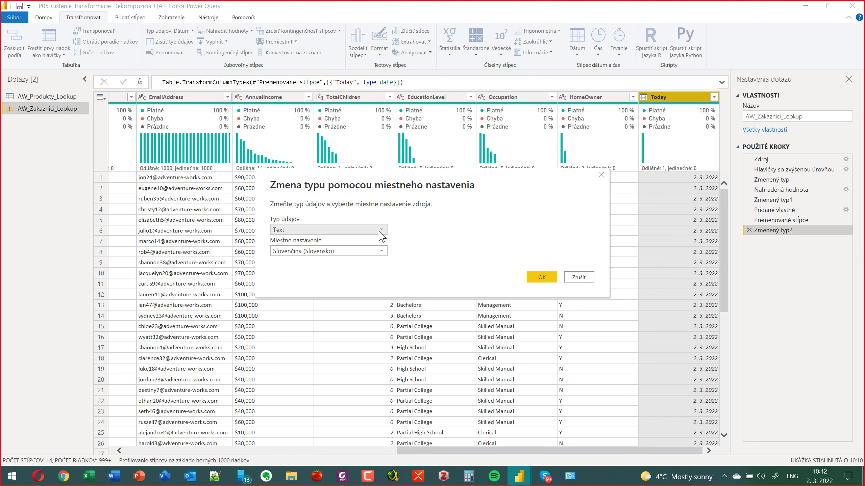
Keep the Slovenčina locale for now and set the target type to Dátum
{"action": "left_click", "coordinate": [368, 252]}
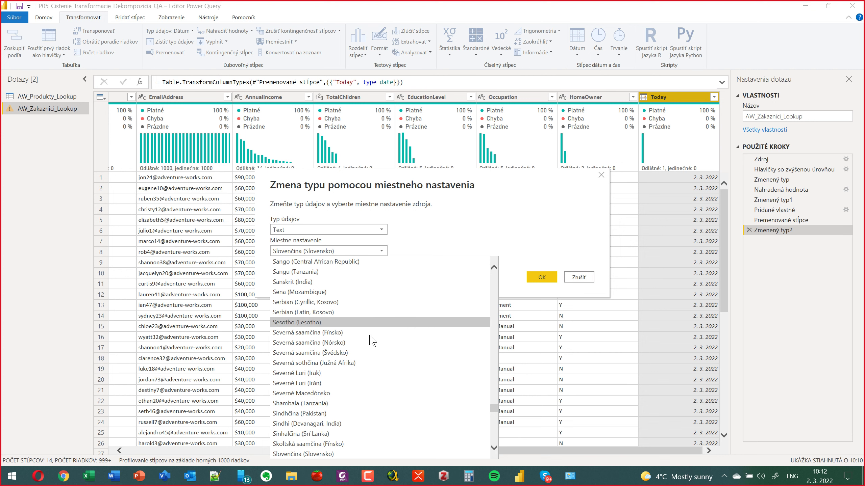
{"action": "left_click", "coordinate": [454, 227]}
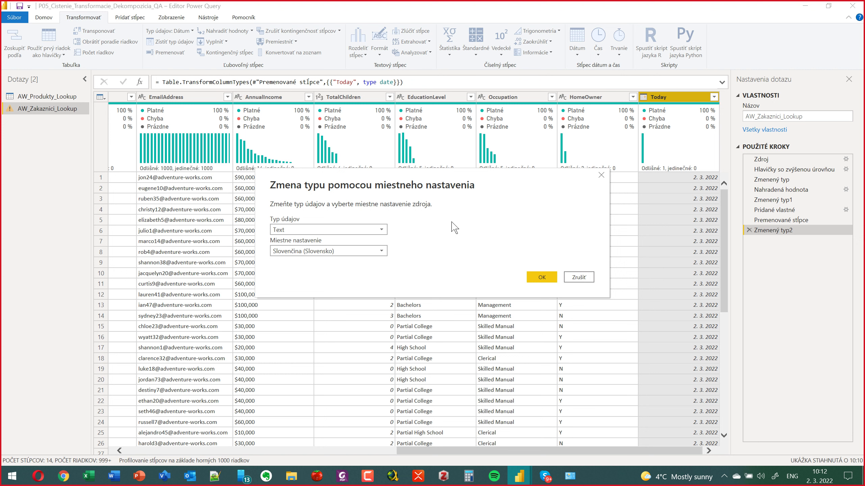
{"action": "left_click", "coordinate": [386, 235]}
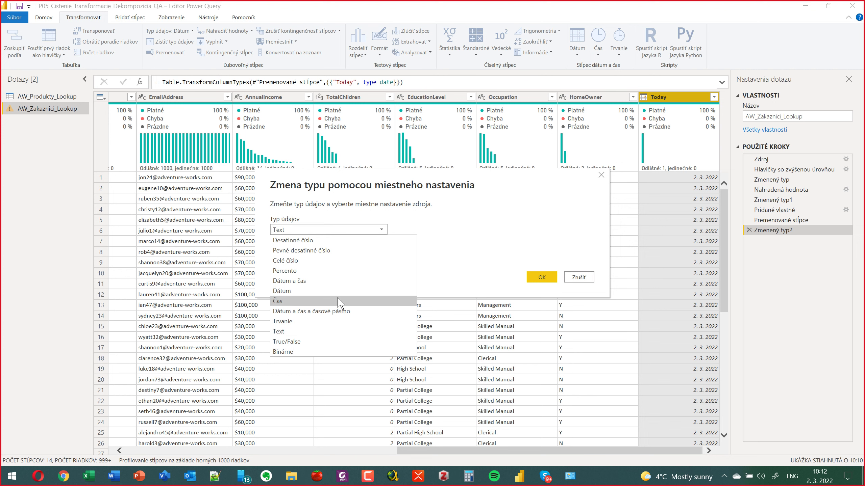
{"action": "key", "text": "Escape"}
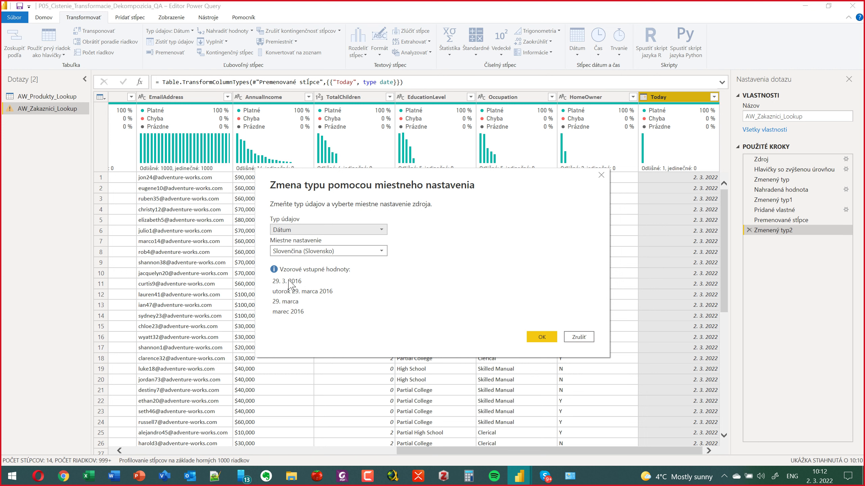
Preview sample date formats for the Angličtina (USA) and Nemčina (Nemecko) locales
{"action": "left_click", "coordinate": [381, 251]}
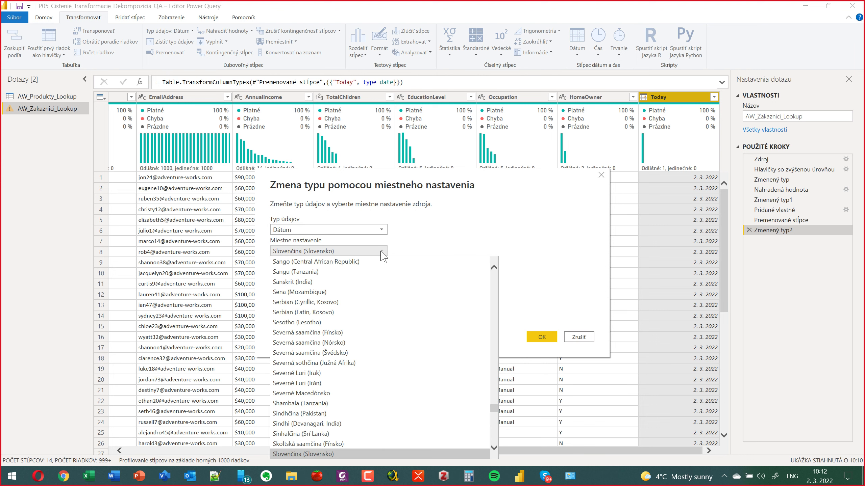
{"action": "scroll", "coordinate": [384, 265], "scroll_direction": "down", "scroll_amount": 10}
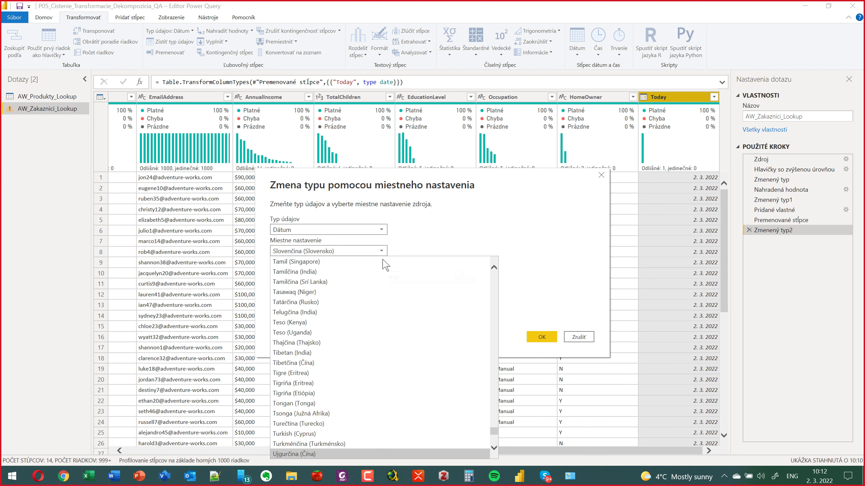
{"action": "scroll", "coordinate": [384, 265], "scroll_direction": "down", "scroll_amount": 10}
{"action": "scroll", "coordinate": [381, 300], "scroll_direction": "up", "scroll_amount": 10}
{"action": "scroll", "coordinate": [381, 299], "scroll_direction": "up", "scroll_amount": 10}
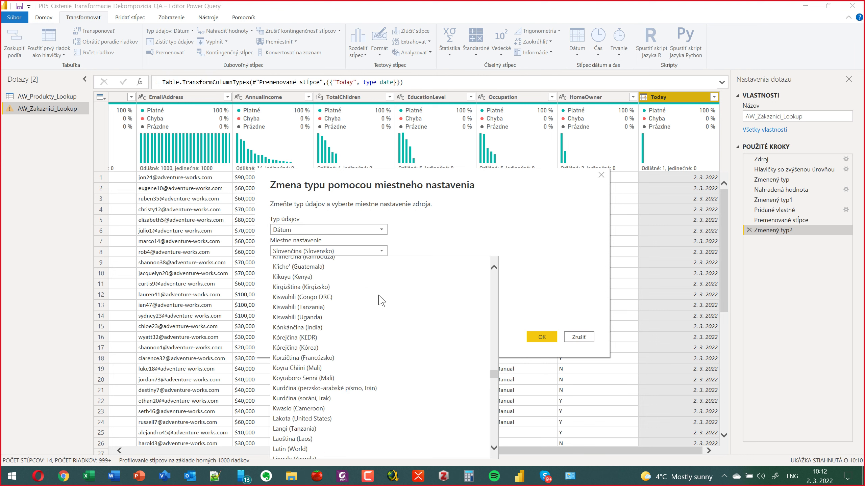
{"action": "scroll", "coordinate": [381, 300], "scroll_direction": "up", "scroll_amount": 10}
{"action": "scroll", "coordinate": [381, 301], "scroll_direction": "up", "scroll_amount": 10}
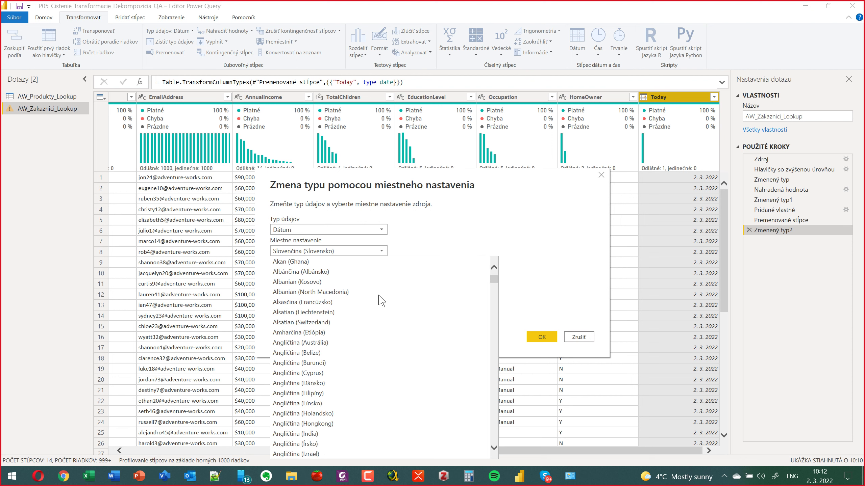
{"action": "scroll", "coordinate": [381, 301], "scroll_direction": "down", "scroll_amount": 3}
{"action": "scroll", "coordinate": [382, 303], "scroll_direction": "down", "scroll_amount": 4}
{"action": "scroll", "coordinate": [382, 307], "scroll_direction": "down", "scroll_amount": 3}
{"action": "scroll", "coordinate": [381, 306], "scroll_direction": "down", "scroll_amount": 1}
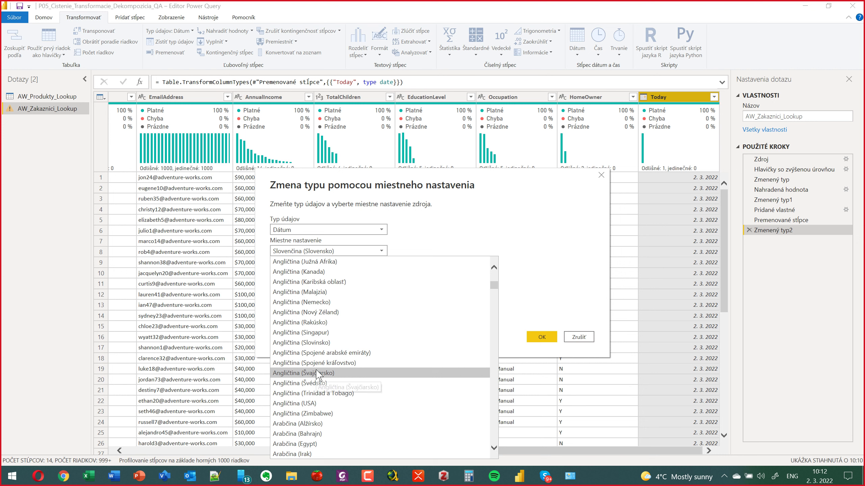
{"action": "scroll", "coordinate": [320, 370], "scroll_direction": "down", "scroll_amount": 2}
{"action": "left_click", "coordinate": [325, 343]}
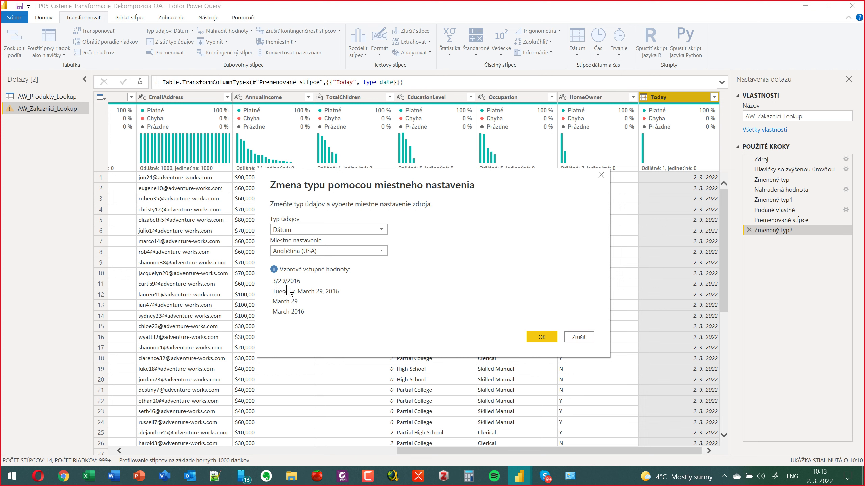
{"action": "left_click", "coordinate": [310, 252]}
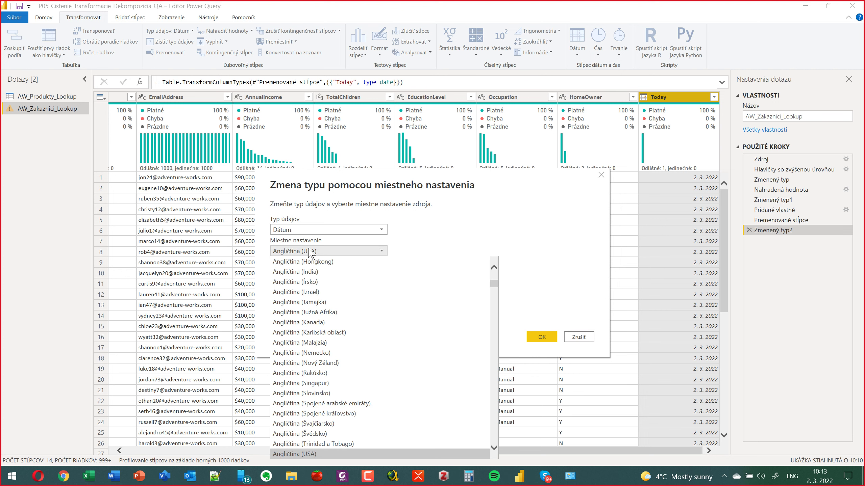
{"action": "scroll", "coordinate": [310, 259], "scroll_direction": "down", "scroll_amount": 15}
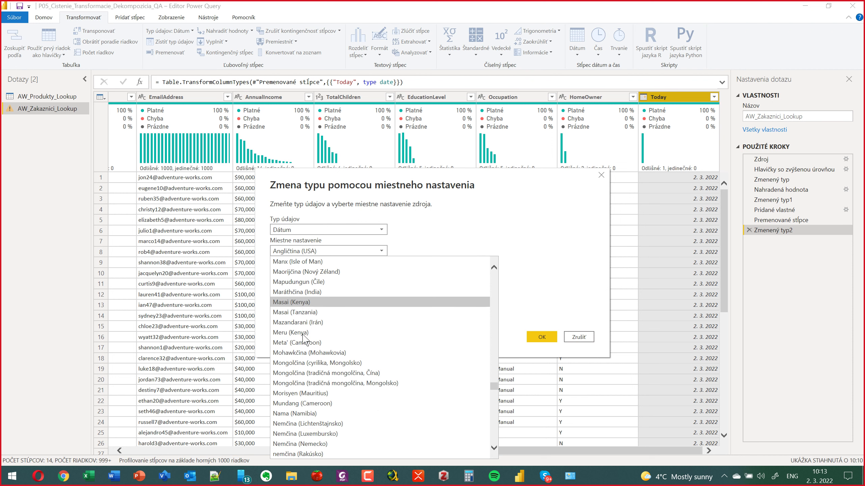
{"action": "scroll", "coordinate": [304, 337], "scroll_direction": "down", "scroll_amount": 3}
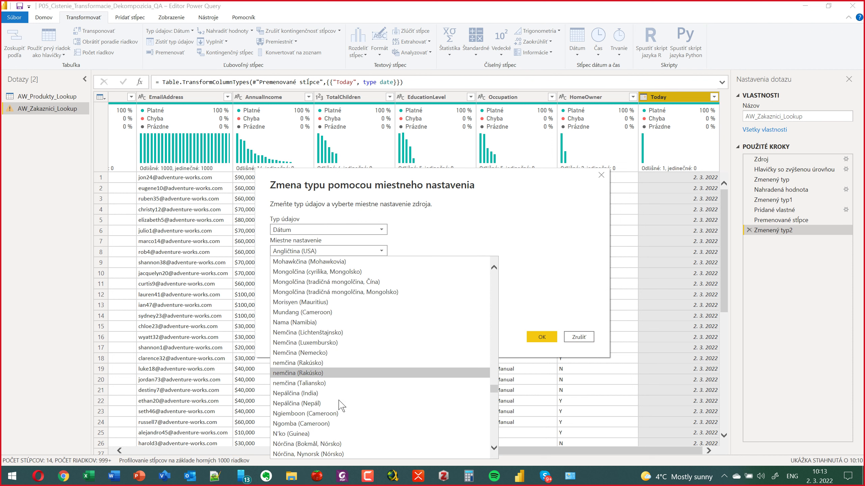
{"action": "left_click", "coordinate": [326, 352]}
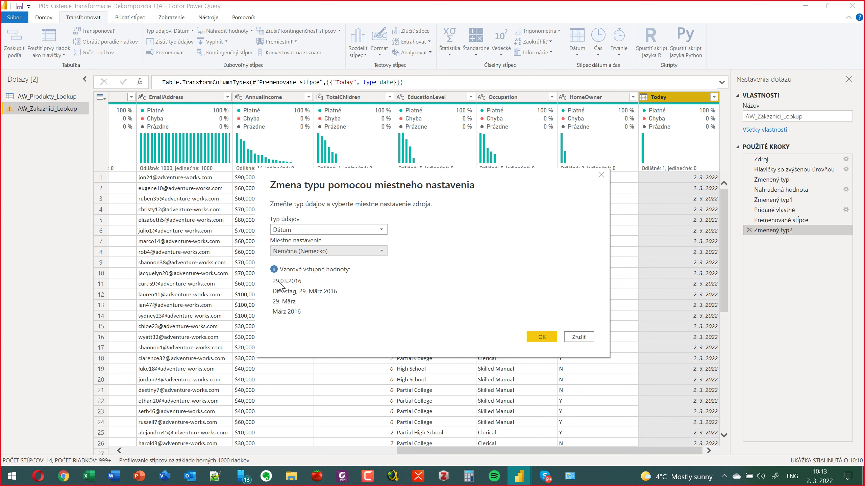
Preview the Mongolčina (cyrilika, Mongolsko) and North Ndebele (Zimbabwe) locales, then browse the list again
{"action": "left_click", "coordinate": [300, 251]}
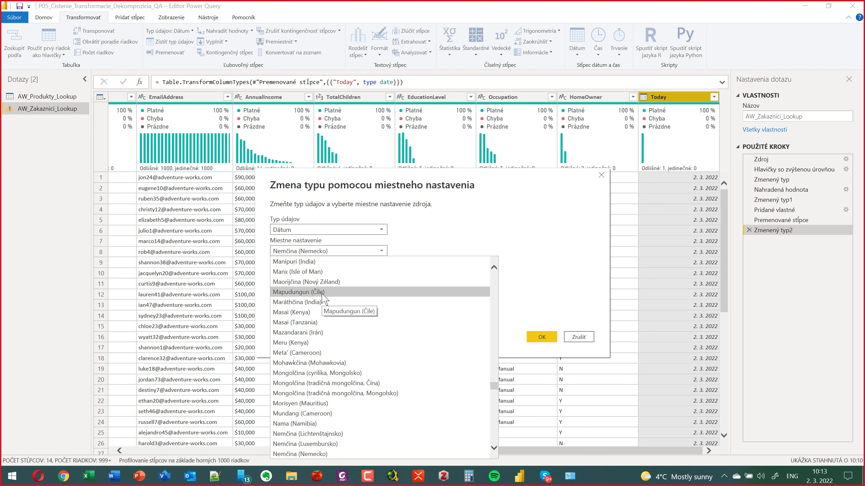
{"action": "scroll", "coordinate": [323, 300], "scroll_direction": "down", "scroll_amount": 5}
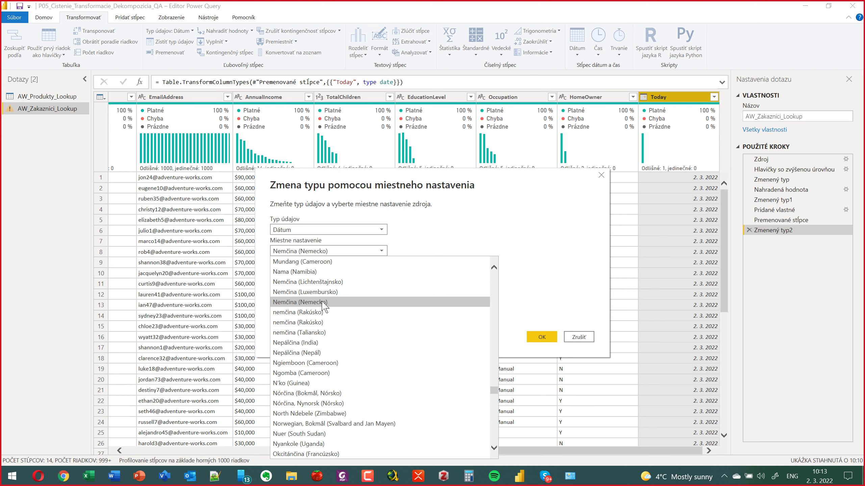
{"action": "scroll", "coordinate": [323, 304], "scroll_direction": "up", "scroll_amount": 1}
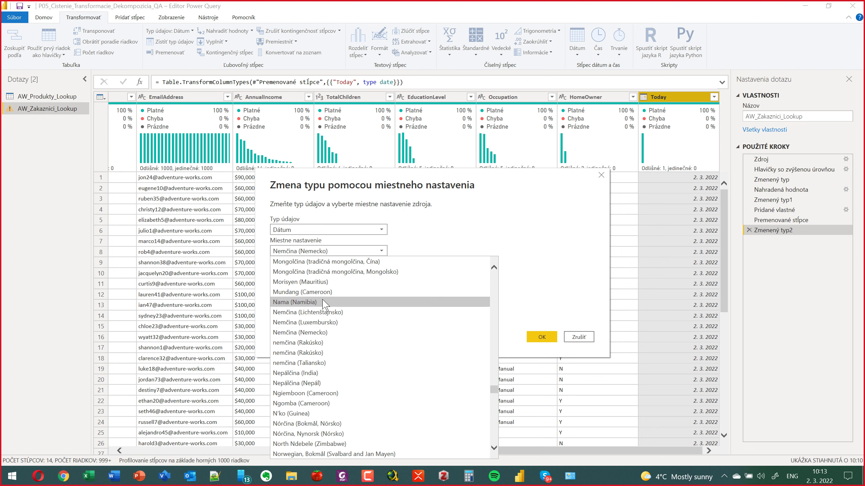
{"action": "scroll", "coordinate": [323, 304], "scroll_direction": "up", "scroll_amount": 1}
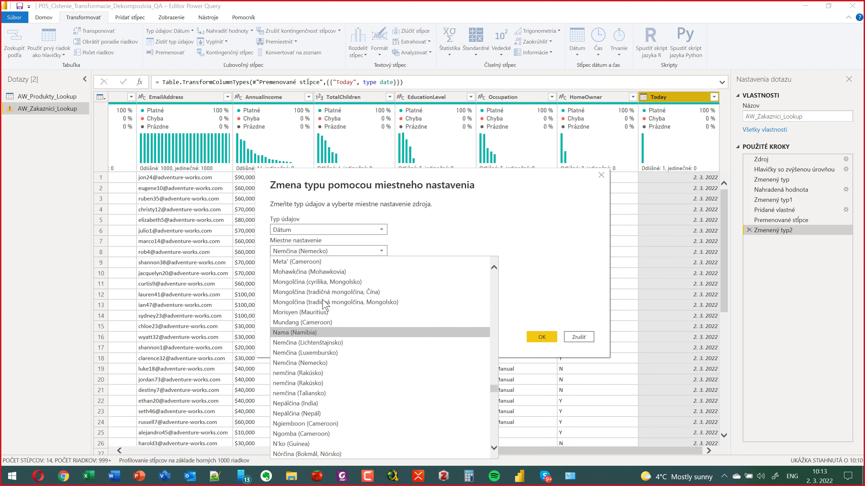
{"action": "left_click", "coordinate": [315, 282]}
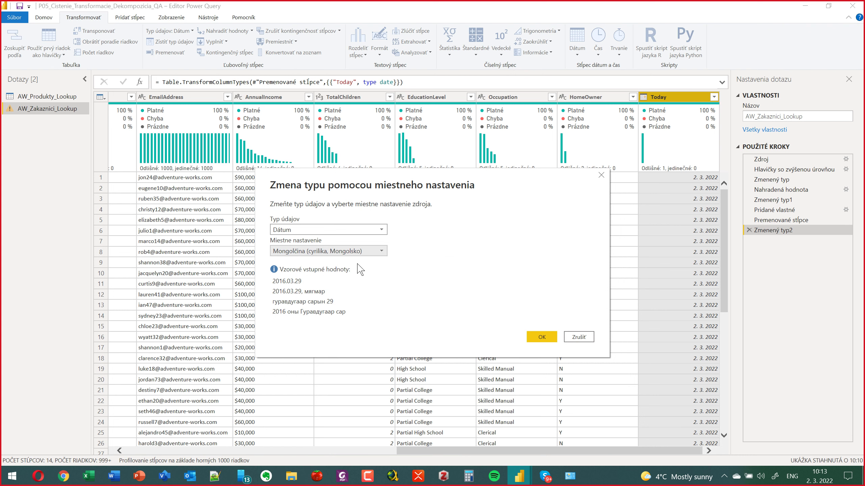
{"action": "left_click", "coordinate": [342, 252]}
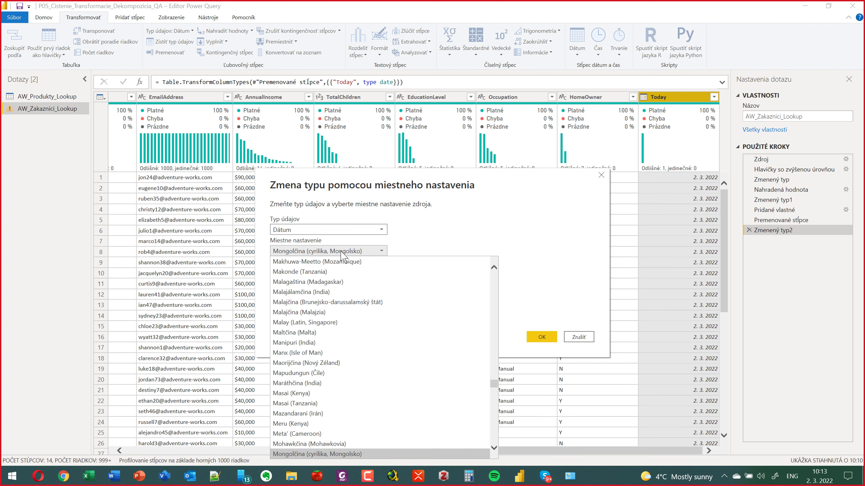
{"action": "scroll", "coordinate": [346, 300], "scroll_direction": "down", "scroll_amount": 1}
{"action": "scroll", "coordinate": [347, 299], "scroll_direction": "down", "scroll_amount": 2}
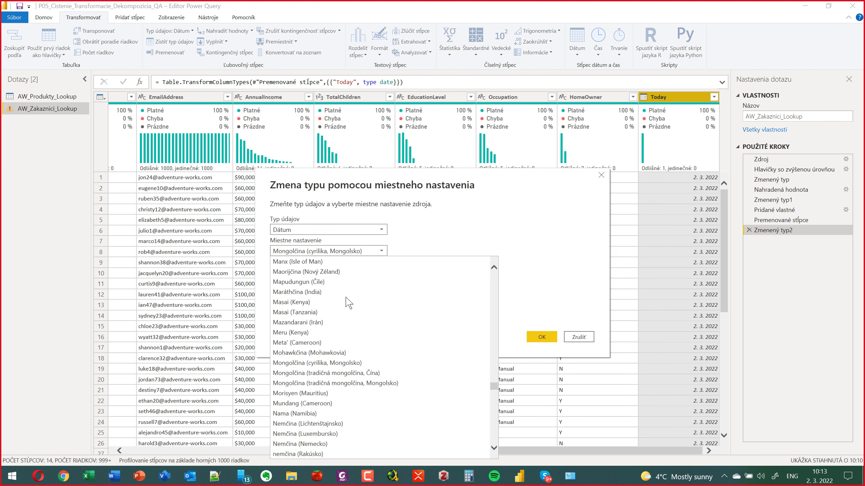
{"action": "scroll", "coordinate": [347, 299], "scroll_direction": "down", "scroll_amount": 2}
{"action": "scroll", "coordinate": [342, 327], "scroll_direction": "down", "scroll_amount": 3}
{"action": "scroll", "coordinate": [342, 327], "scroll_direction": "down", "scroll_amount": 2}
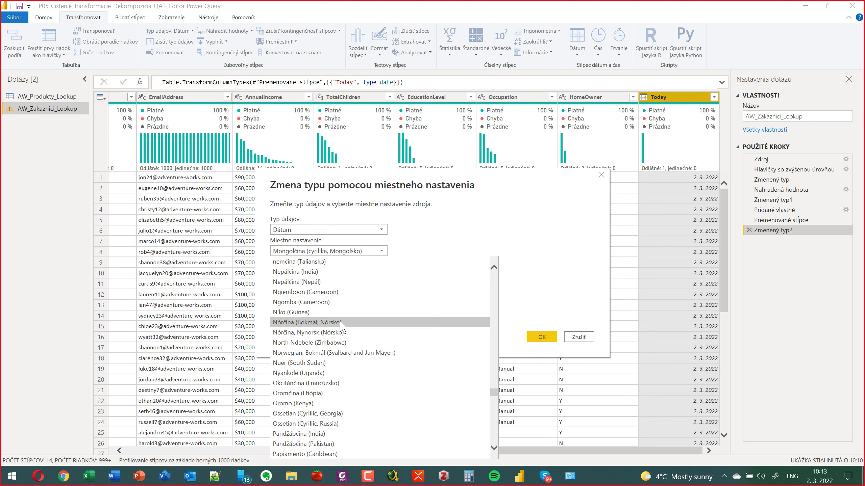
{"action": "scroll", "coordinate": [342, 327], "scroll_direction": "down", "scroll_amount": 3}
{"action": "scroll", "coordinate": [342, 327], "scroll_direction": "down", "scroll_amount": 2}
{"action": "scroll", "coordinate": [343, 327], "scroll_direction": "up", "scroll_amount": 2}
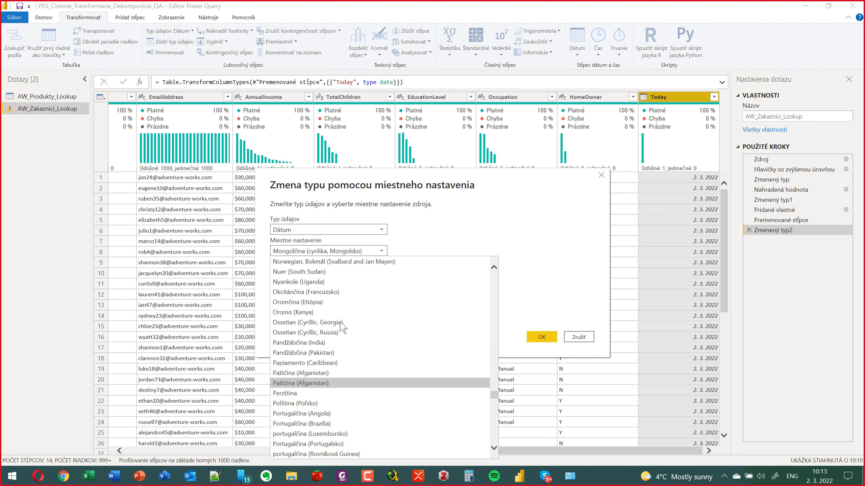
{"action": "scroll", "coordinate": [343, 327], "scroll_direction": "up", "scroll_amount": 1}
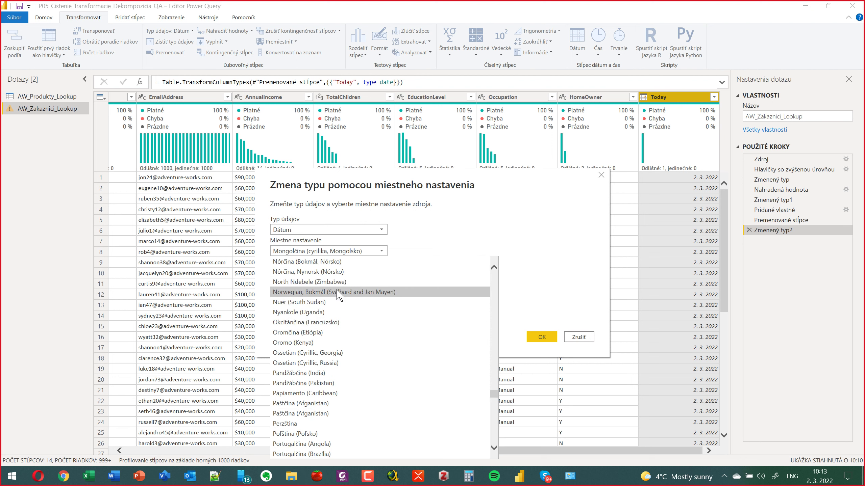
{"action": "left_click", "coordinate": [327, 282]}
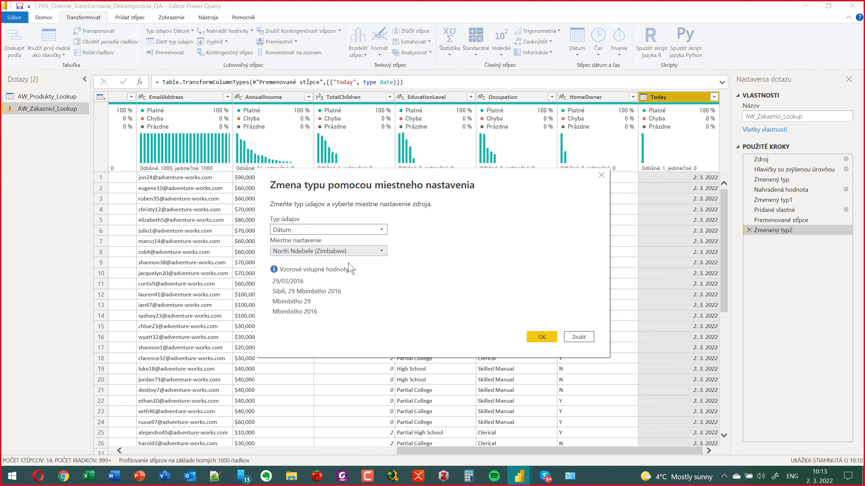
{"action": "left_click", "coordinate": [351, 251]}
{"action": "scroll", "coordinate": [364, 327], "scroll_direction": "up", "scroll_amount": 10}
{"action": "scroll", "coordinate": [364, 340], "scroll_direction": "up", "scroll_amount": 10}
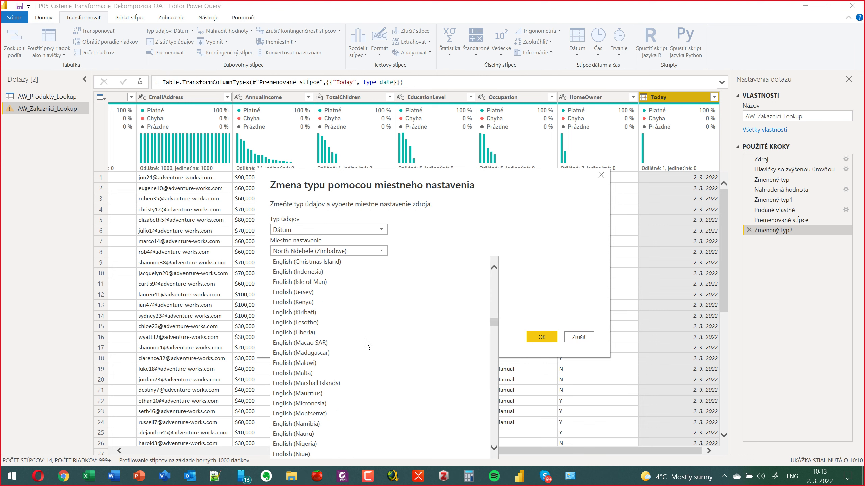
{"action": "scroll", "coordinate": [365, 343], "scroll_direction": "up", "scroll_amount": 3}
{"action": "scroll", "coordinate": [366, 343], "scroll_direction": "up", "scroll_amount": 5}
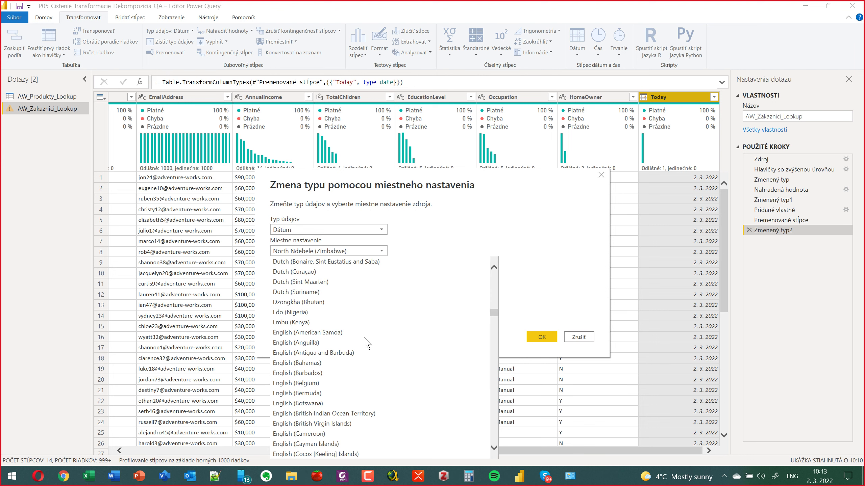
{"action": "scroll", "coordinate": [366, 342], "scroll_direction": "up", "scroll_amount": 4}
{"action": "scroll", "coordinate": [366, 343], "scroll_direction": "up", "scroll_amount": 1}
{"action": "scroll", "coordinate": [366, 342], "scroll_direction": "up", "scroll_amount": 5}
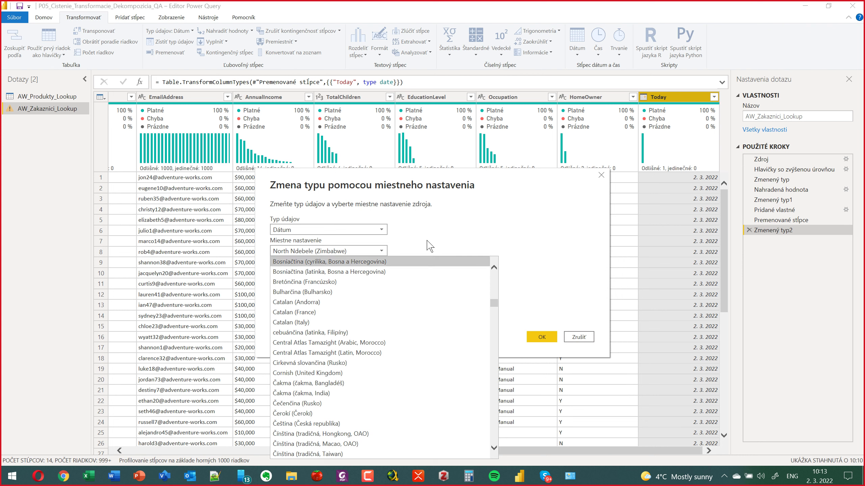
Pick Švédčina (Fínsko) as the locale, previewing dates like 29-03-2016
{"action": "left_click", "coordinate": [511, 210]}
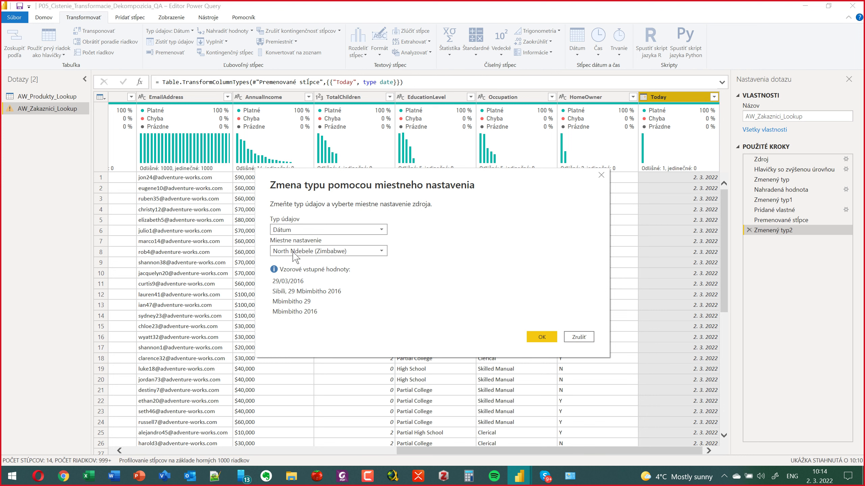
{"action": "left_click", "coordinate": [383, 250]}
{"action": "scroll", "coordinate": [410, 330], "scroll_direction": "up", "scroll_amount": 2}
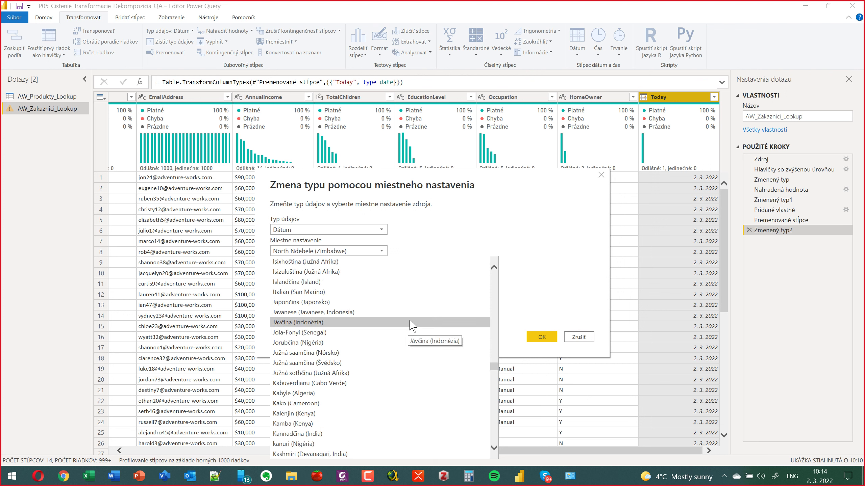
{"action": "scroll", "coordinate": [410, 323], "scroll_direction": "up", "scroll_amount": 15}
{"action": "scroll", "coordinate": [410, 323], "scroll_direction": "up", "scroll_amount": 5}
{"action": "scroll", "coordinate": [410, 322], "scroll_direction": "up", "scroll_amount": 10}
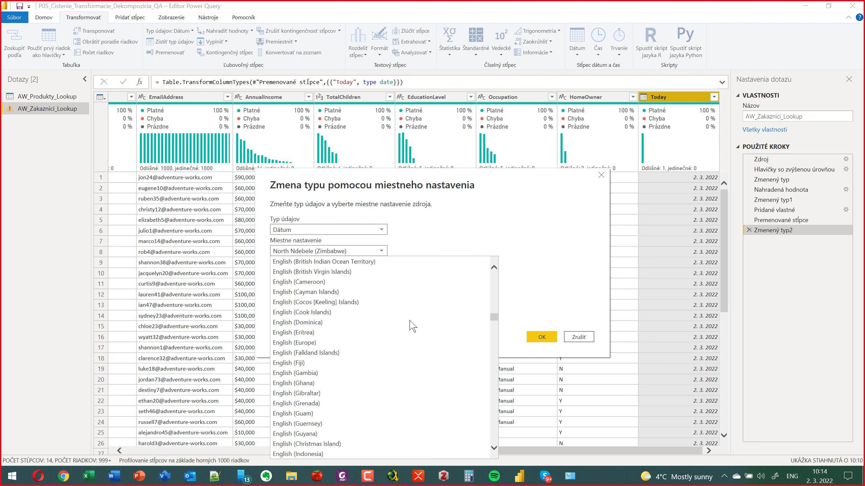
{"action": "scroll", "coordinate": [410, 322], "scroll_direction": "up", "scroll_amount": 15}
{"action": "scroll", "coordinate": [410, 325], "scroll_direction": "down", "scroll_amount": 4}
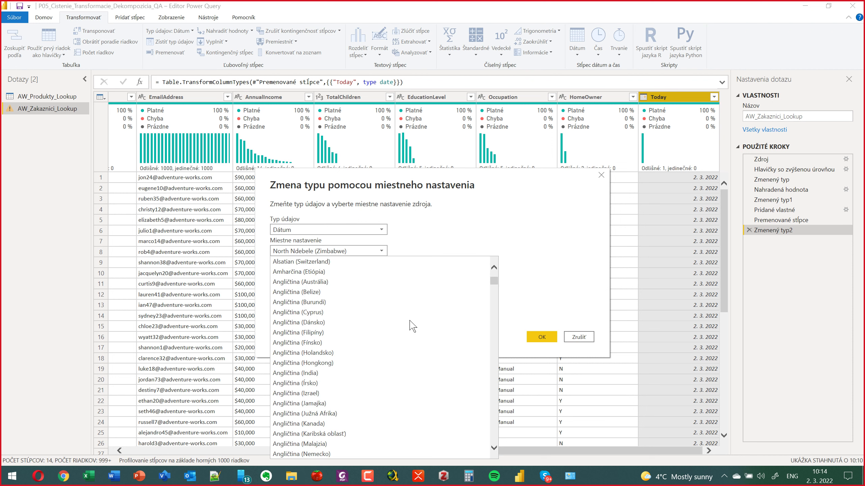
{"action": "scroll", "coordinate": [412, 326], "scroll_direction": "down", "scroll_amount": 5}
{"action": "scroll", "coordinate": [412, 325], "scroll_direction": "down", "scroll_amount": 6}
{"action": "scroll", "coordinate": [412, 326], "scroll_direction": "down", "scroll_amount": 7}
{"action": "scroll", "coordinate": [412, 326], "scroll_direction": "down", "scroll_amount": 6}
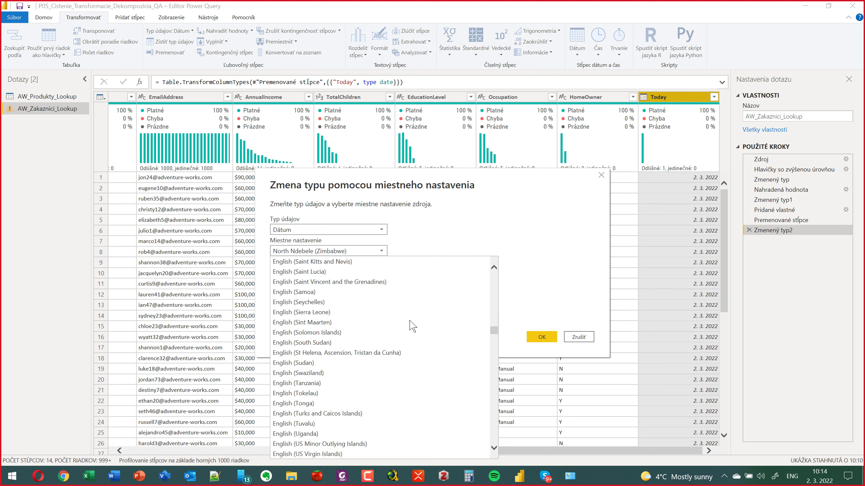
{"action": "scroll", "coordinate": [410, 323], "scroll_direction": "down", "scroll_amount": 6}
{"action": "scroll", "coordinate": [410, 323], "scroll_direction": "down", "scroll_amount": 7}
{"action": "scroll", "coordinate": [410, 323], "scroll_direction": "down", "scroll_amount": 7}
{"action": "scroll", "coordinate": [410, 323], "scroll_direction": "down", "scroll_amount": 6}
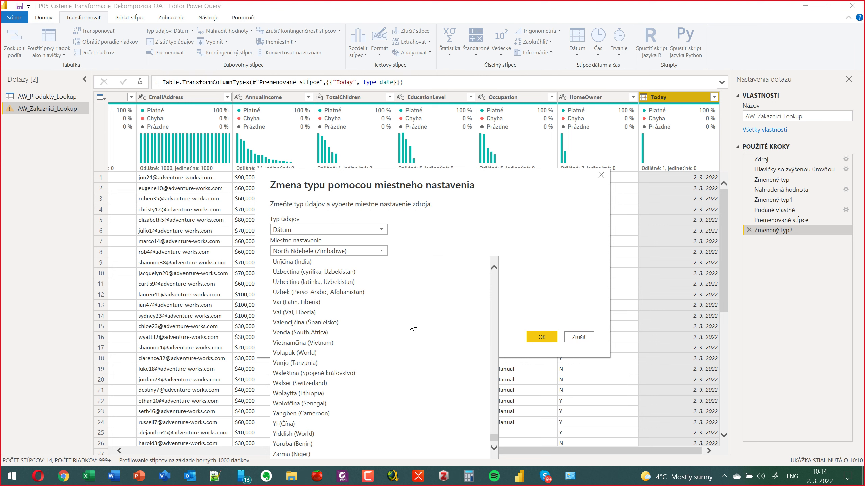
{"action": "scroll", "coordinate": [412, 325], "scroll_direction": "up", "scroll_amount": 2}
{"action": "scroll", "coordinate": [408, 325], "scroll_direction": "up", "scroll_amount": 2}
{"action": "scroll", "coordinate": [407, 326], "scroll_direction": "up", "scroll_amount": 2}
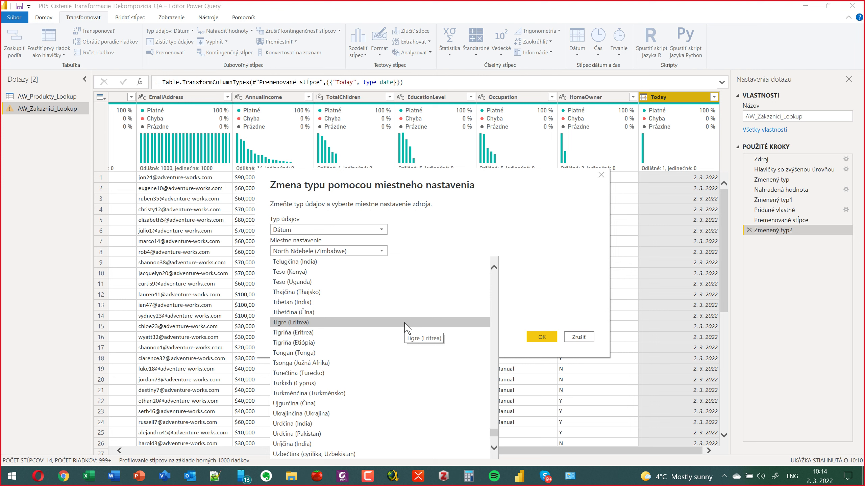
{"action": "scroll", "coordinate": [405, 326], "scroll_direction": "up", "scroll_amount": 3}
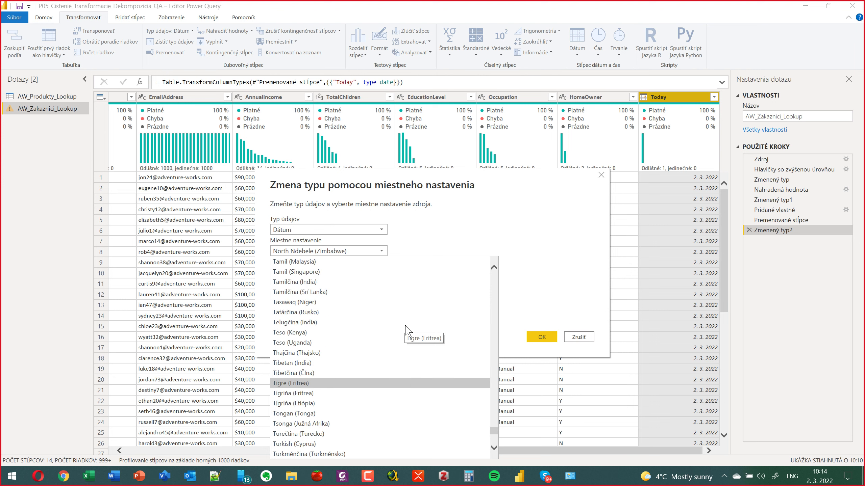
{"action": "scroll", "coordinate": [406, 329], "scroll_direction": "up", "scroll_amount": 3}
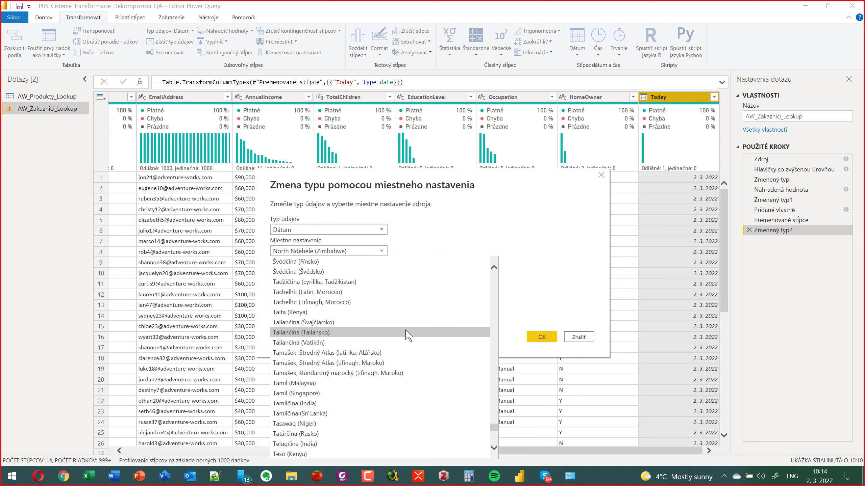
{"action": "scroll", "coordinate": [409, 332], "scroll_direction": "up", "scroll_amount": 1}
{"action": "scroll", "coordinate": [407, 331], "scroll_direction": "up", "scroll_amount": 1}
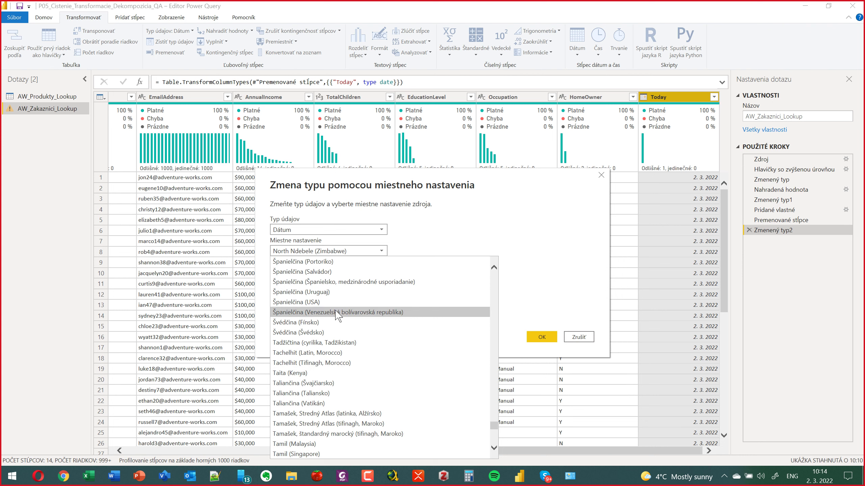
{"action": "left_click", "coordinate": [325, 322]}
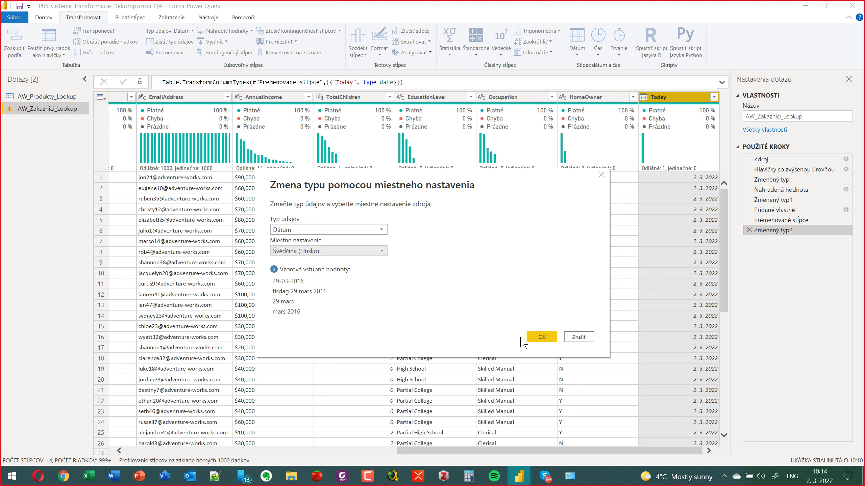
Confirm converting Today to date with the sv-FI locale, then close the editor without applying
{"action": "left_click", "coordinate": [537, 337]}
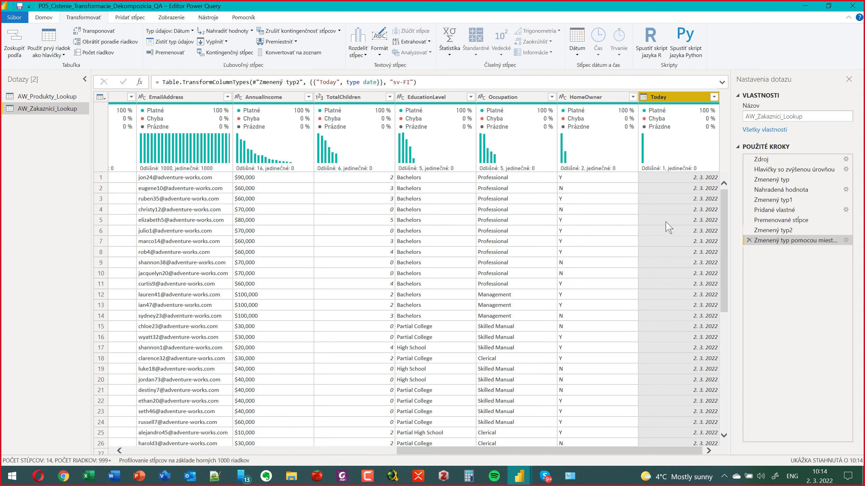
{"action": "left_click", "coordinate": [677, 179]}
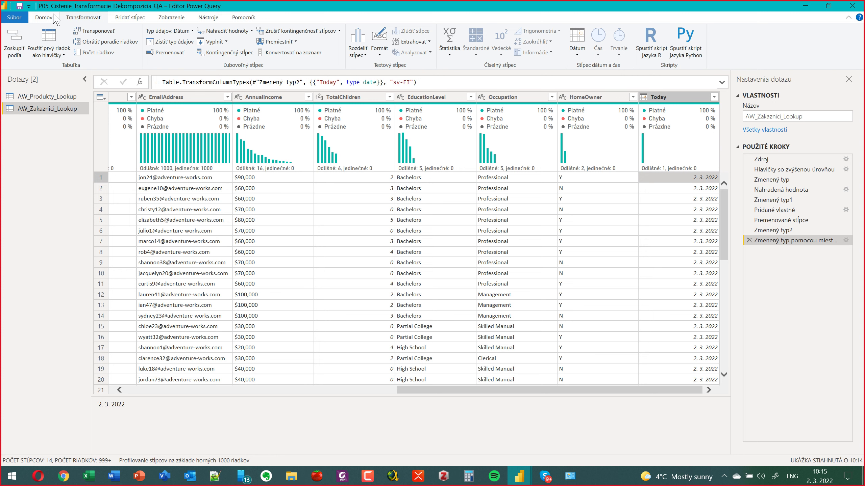
{"action": "left_click", "coordinate": [43, 19]}
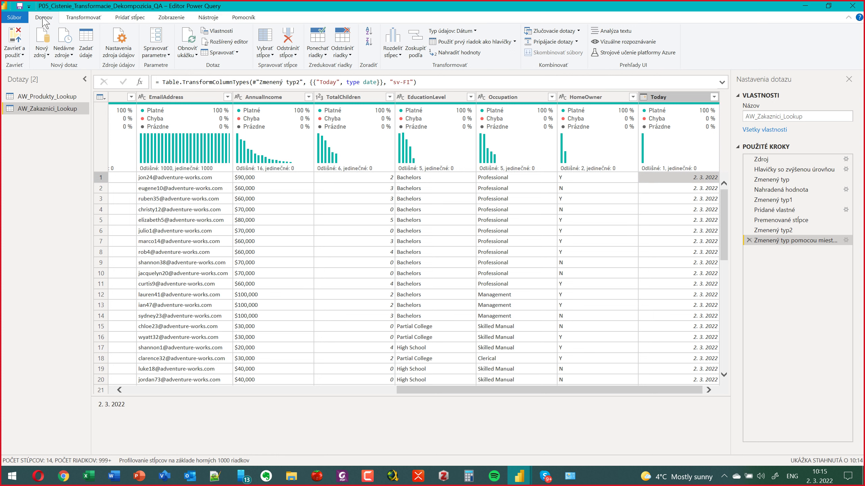
{"action": "left_click", "coordinate": [23, 55]}
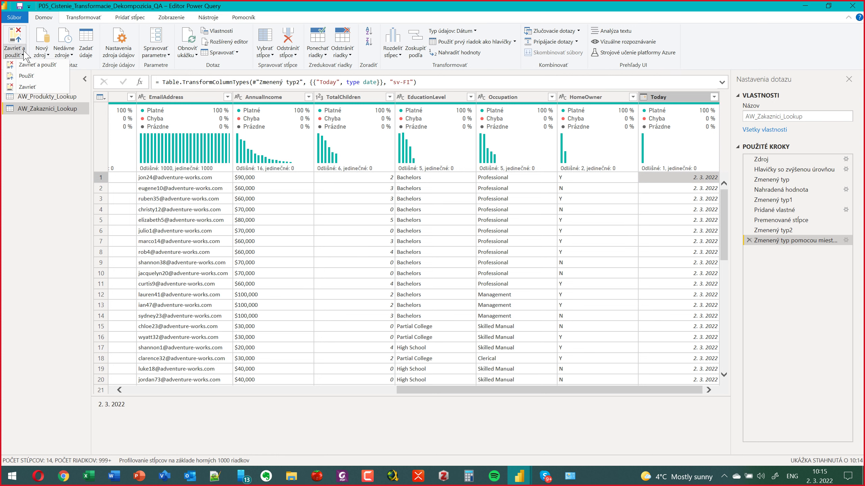
{"action": "left_click", "coordinate": [37, 88]}
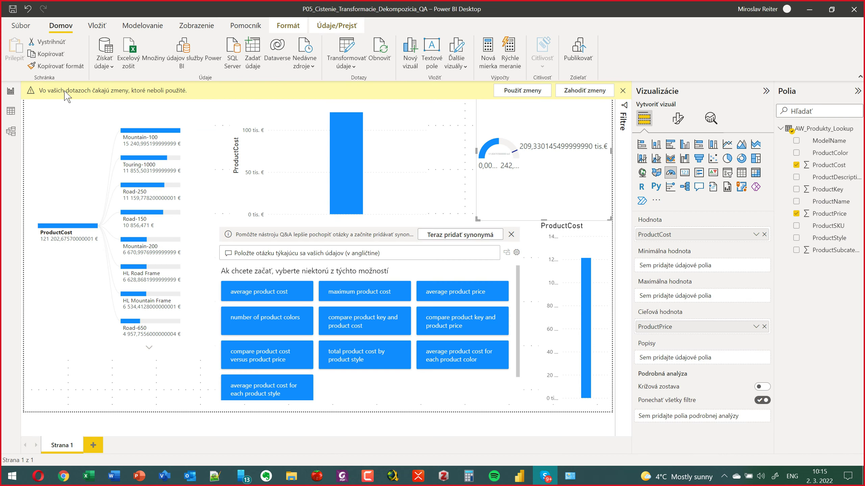
Discard the pending unapplied query changes and confirm Zahodiť
{"action": "left_click", "coordinate": [580, 95]}
{"action": "left_click", "coordinate": [497, 266]}
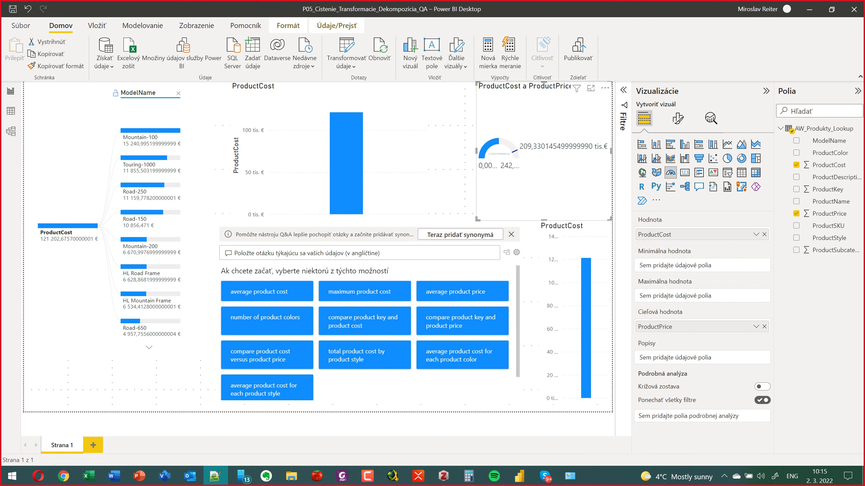
Import AdventureWorks_Customers.csv from the Den 2 folder as a Text/CSV source
{"action": "left_click", "coordinate": [111, 66]}
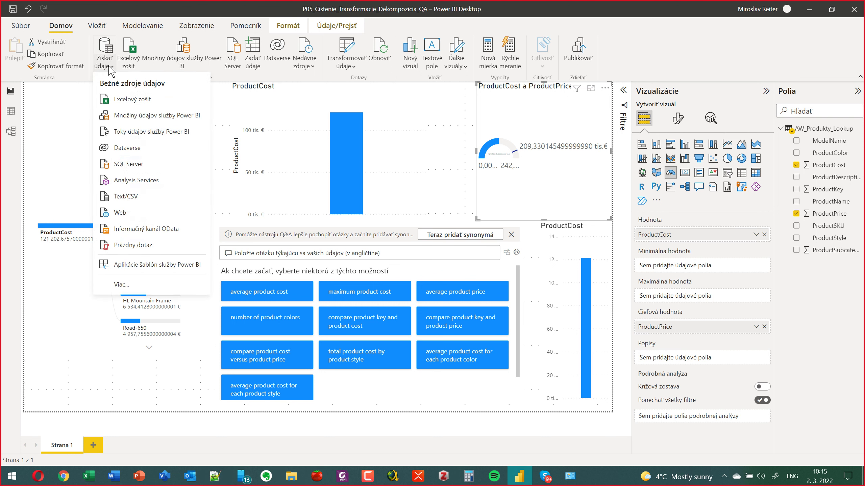
{"action": "left_click", "coordinate": [136, 196]}
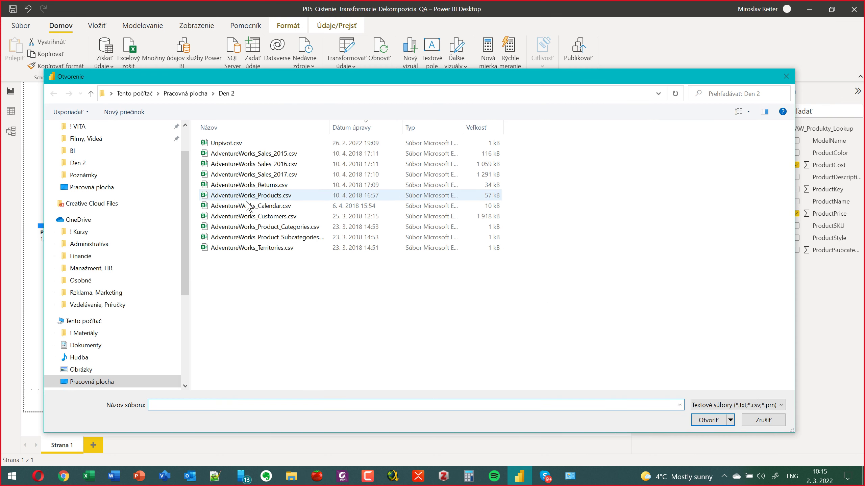
{"action": "double_click", "coordinate": [248, 217]}
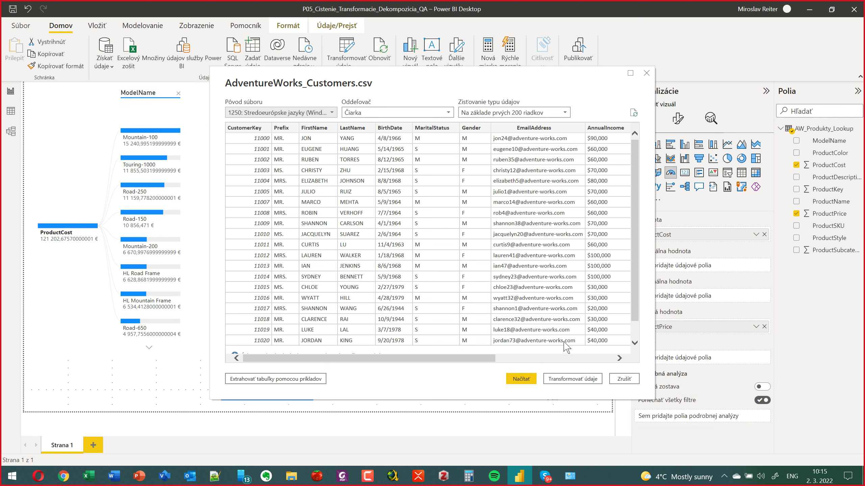
Load the customers CSV into Power Query and rename the query to AW_Zakaznici_Lookup
{"action": "left_click", "coordinate": [574, 379]}
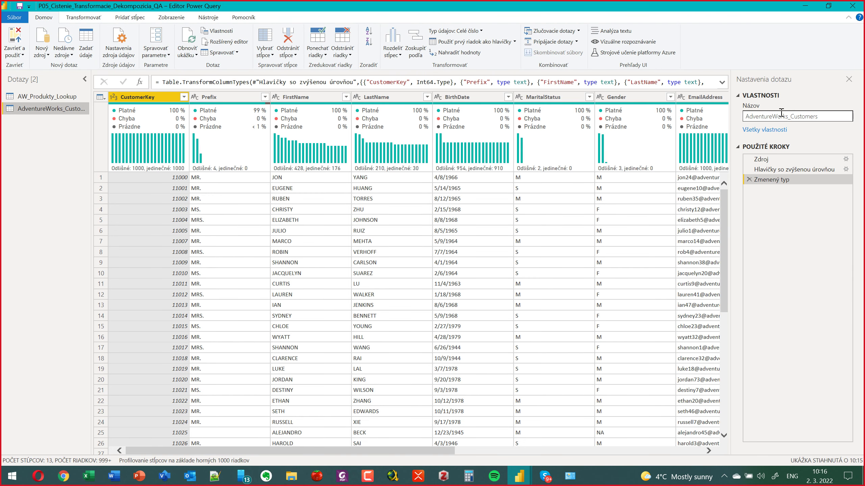
{"action": "left_click_drag", "start_coordinate": [772, 117], "coordinate": [754, 117]}
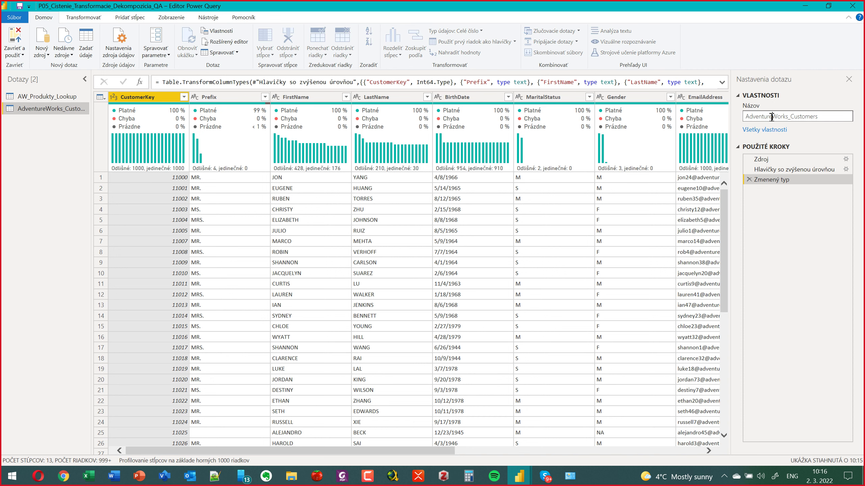
{"action": "key", "text": "BackSpace"}
{"action": "key", "text": "BackSpace"}
{"action": "left_click", "coordinate": [766, 117]}
{"action": "key", "text": "BackSpace"}
{"action": "key", "text": "BackSpace"}
{"action": "key", "text": "BackSpace"}
{"action": "key", "text": "BackSpace"}
{"action": "key", "text": "BackSpace"}
{"action": "key", "text": "BackSpace"}
{"action": "key", "text": "BackSpace"}
{"action": "key", "text": "BackSpace"}
{"action": "key", "text": "BackSpace"}
{"action": "key", "text": "BackSpace"}
{"action": "type", "text": "Zaka"}
{"action": "type", "text": "y"}
{"action": "type", "text": "nici"}
{"action": "type", "text": "_"}
{"action": "type", "text": "Lok"}
{"action": "key", "text": "BackSpace"}
{"action": "type", "text": "okup"}
{"action": "key", "text": "Return"}
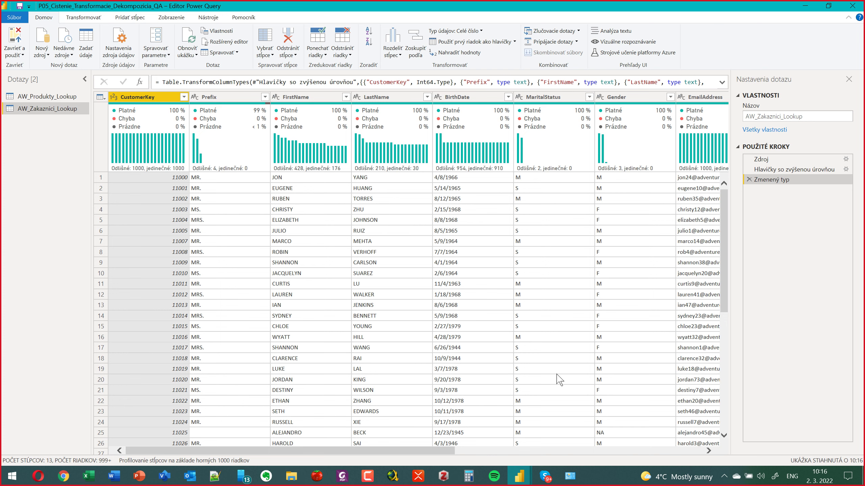
{"action": "left_click_drag", "start_coordinate": [450, 454], "coordinate": [700, 442]}
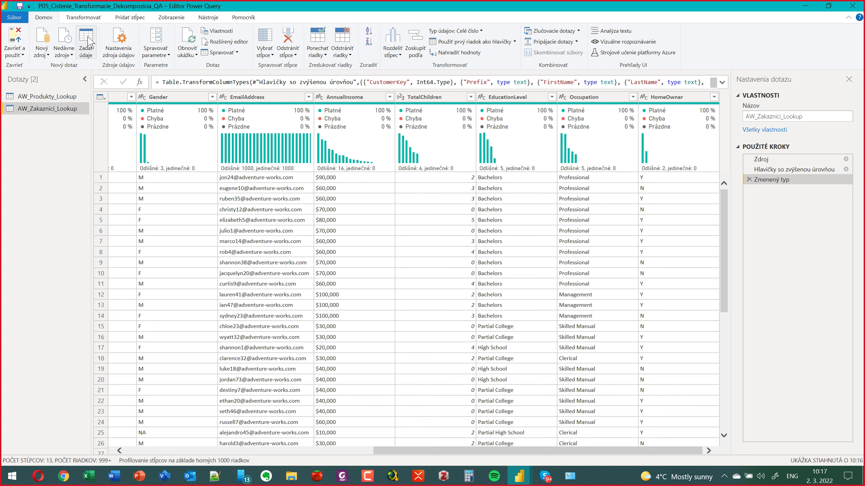
Select the AnnualIncome column and change its type to Pevné desatinné číslo
{"action": "left_click", "coordinate": [84, 17]}
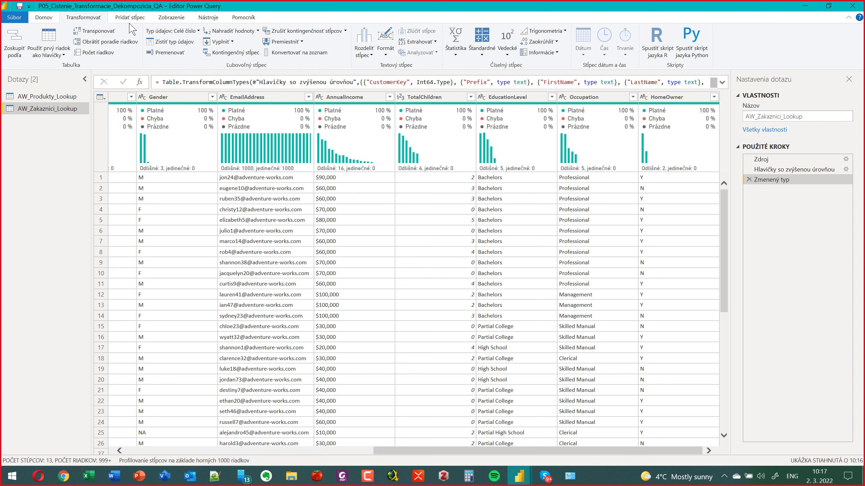
{"action": "left_click", "coordinate": [348, 99]}
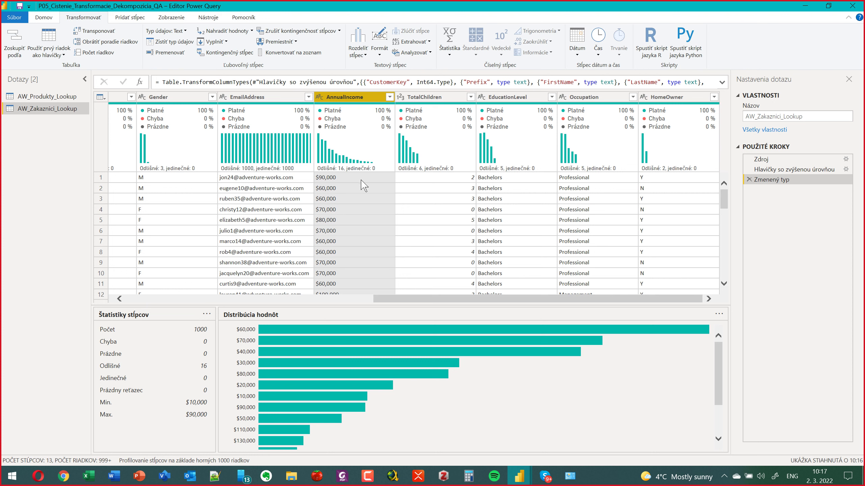
{"action": "left_click", "coordinate": [131, 17]}
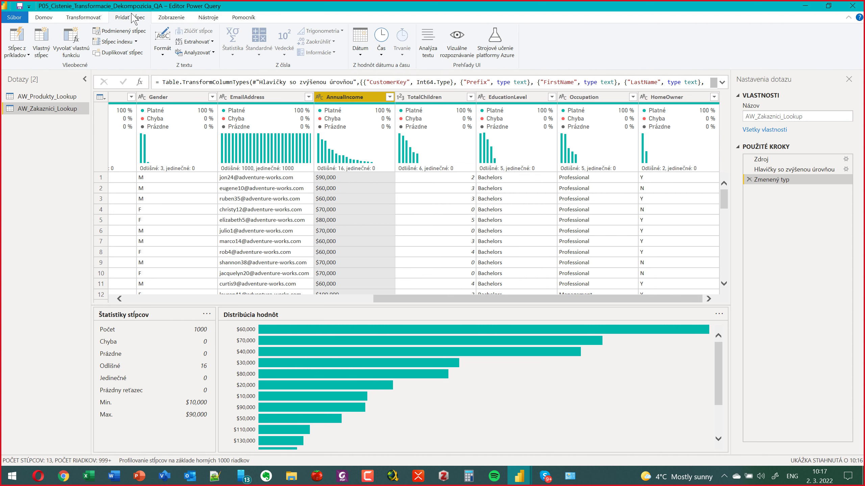
{"action": "left_click", "coordinate": [98, 19]}
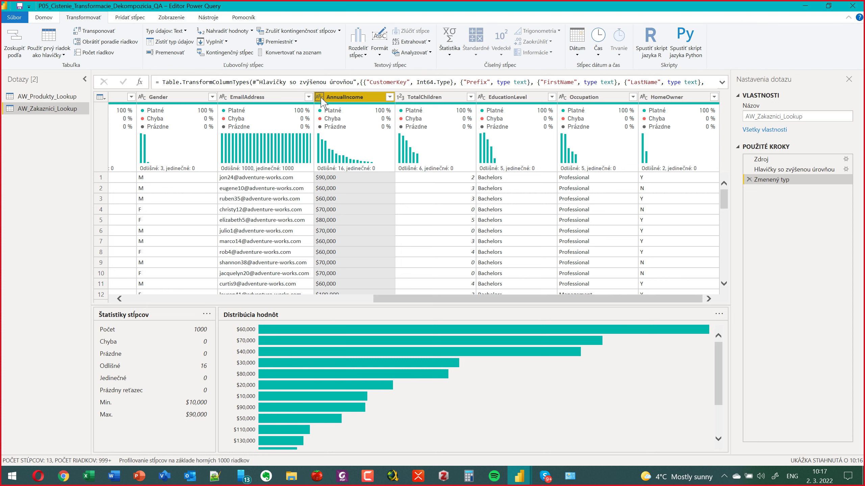
{"action": "left_click", "coordinate": [319, 98]}
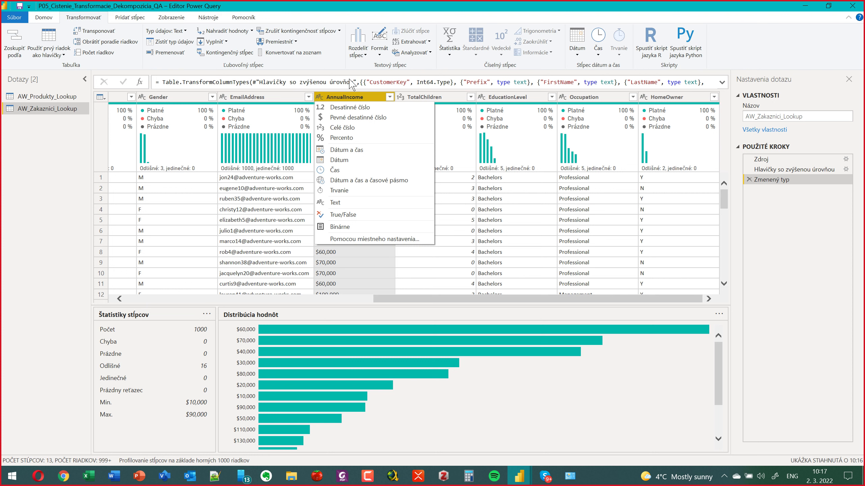
{"action": "left_click", "coordinate": [355, 119]}
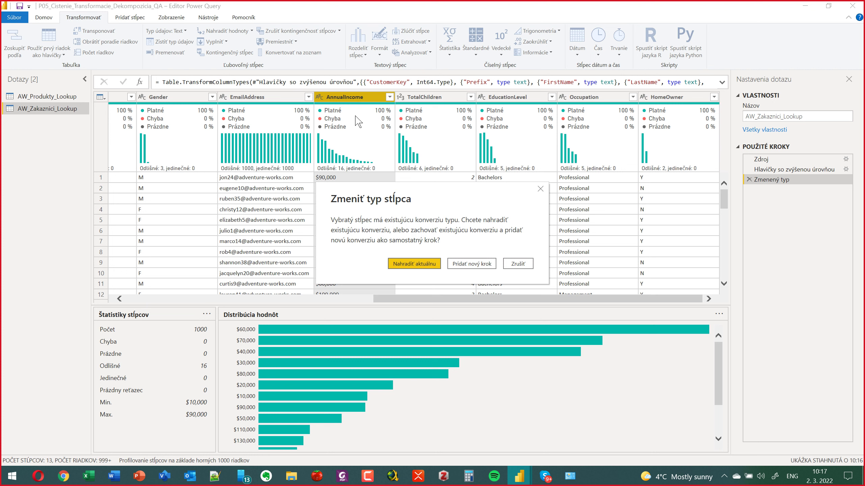
Add the type change as a new step, then delete the erroring Zmenený typ1 step
{"action": "left_click", "coordinate": [481, 264]}
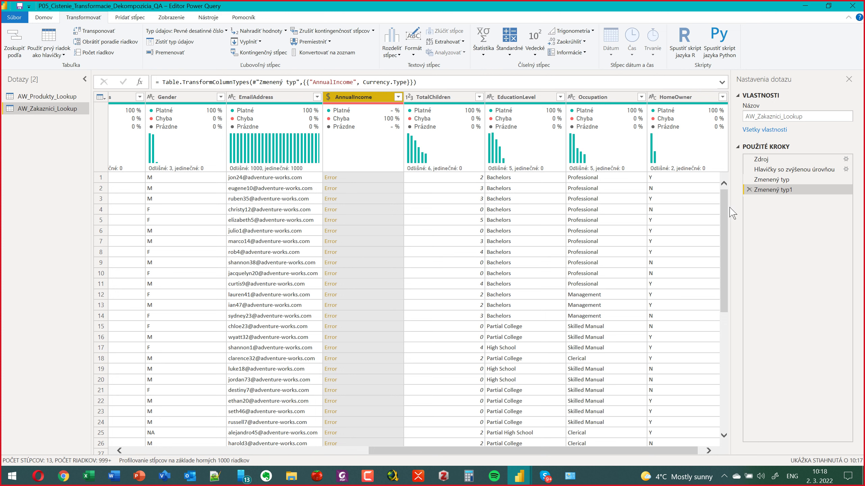
{"action": "left_click", "coordinate": [749, 190]}
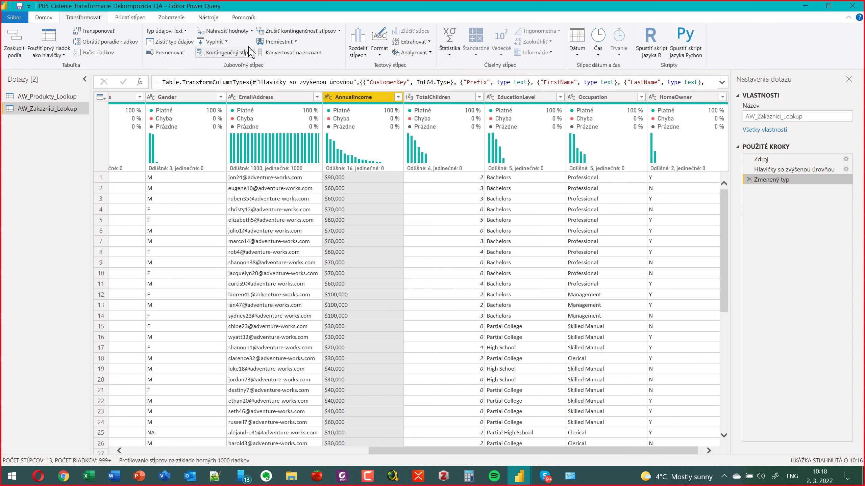
Replace "$" with nothing in AnnualIncome, leaving values like 90,000
{"action": "left_click", "coordinate": [232, 35]}
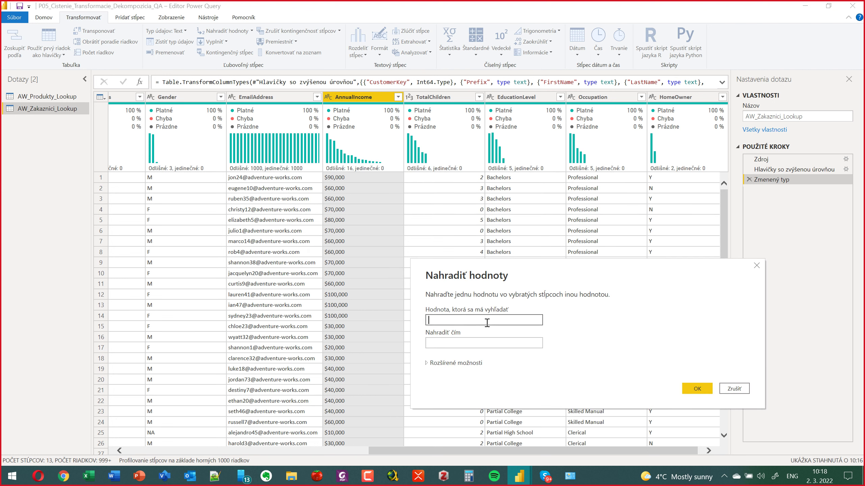
{"action": "type", "text": "$"}
{"action": "left_click", "coordinate": [474, 340]}
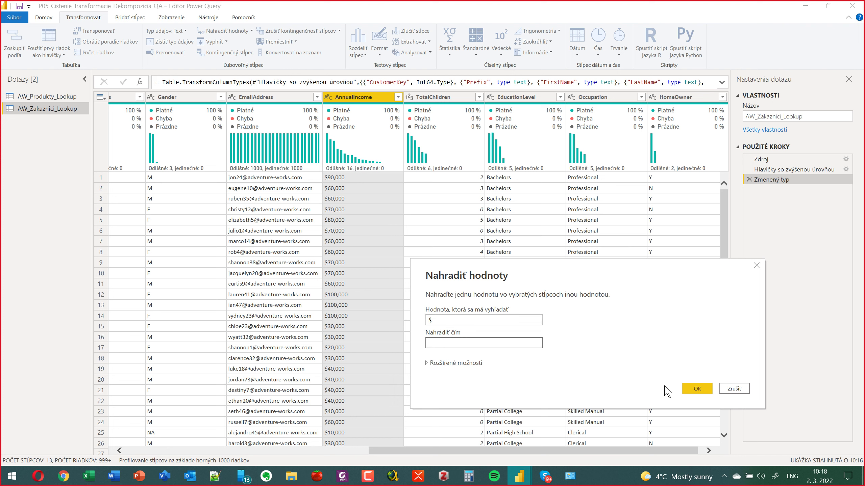
{"action": "left_click", "coordinate": [692, 396]}
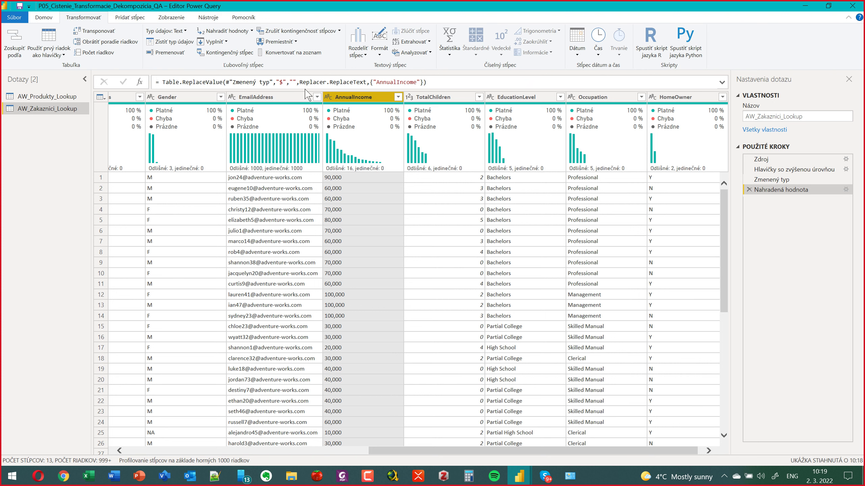
{"action": "left_click", "coordinate": [328, 97]}
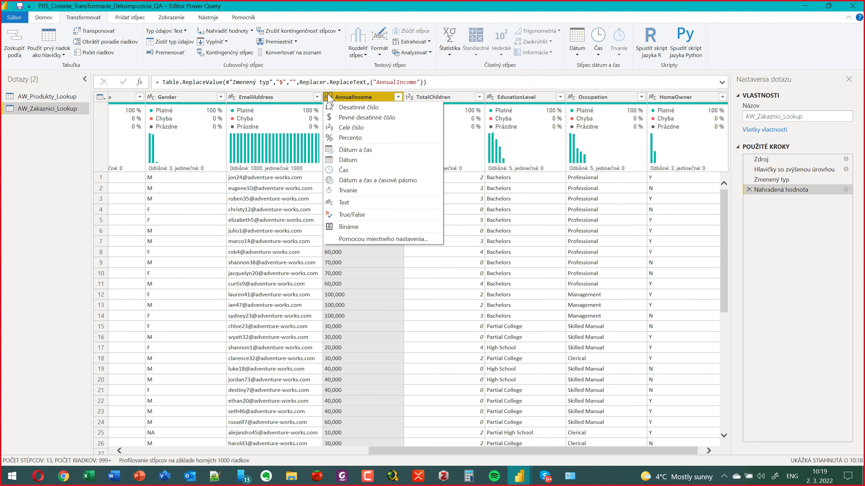
{"action": "left_click", "coordinate": [380, 19]}
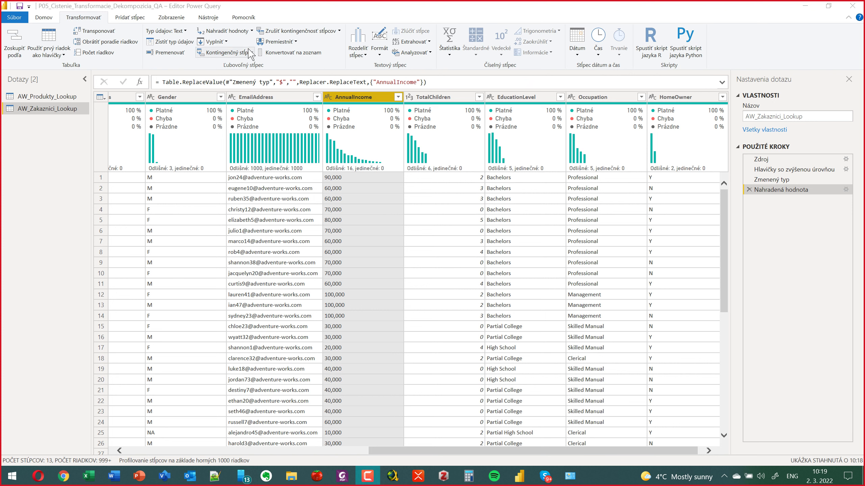
{"action": "left_click", "coordinate": [185, 32]}
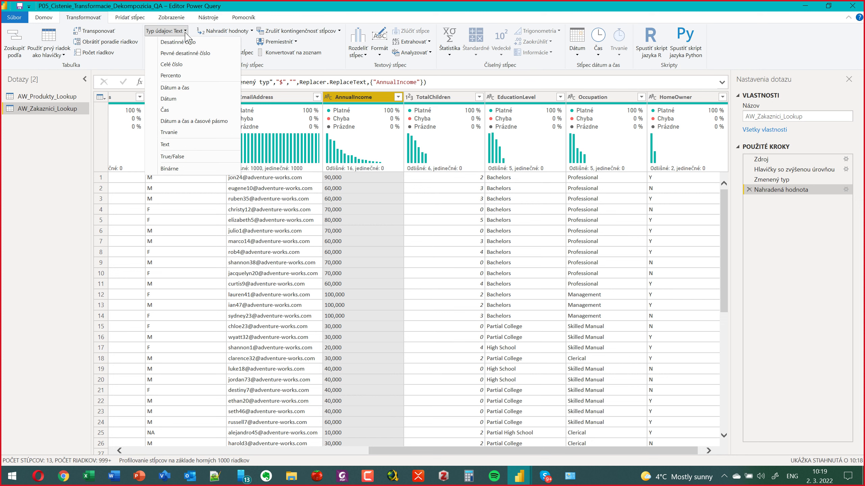
{"action": "left_click", "coordinate": [186, 53]}
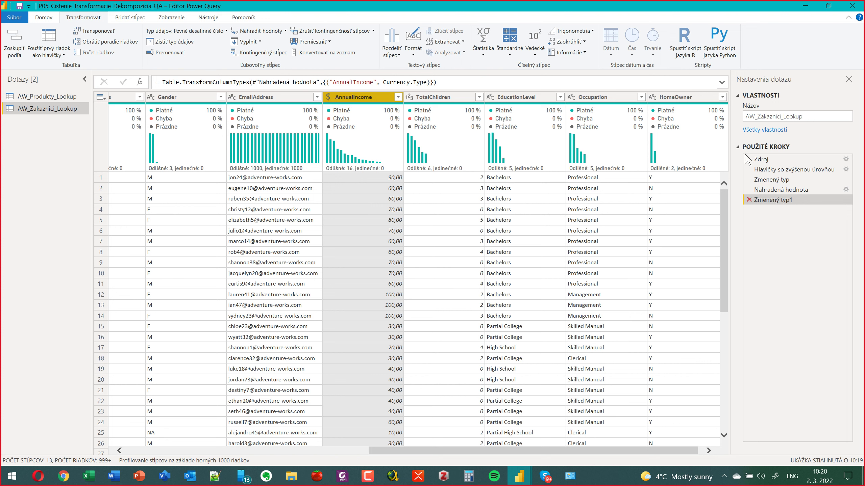
{"action": "left_click", "coordinate": [748, 200]}
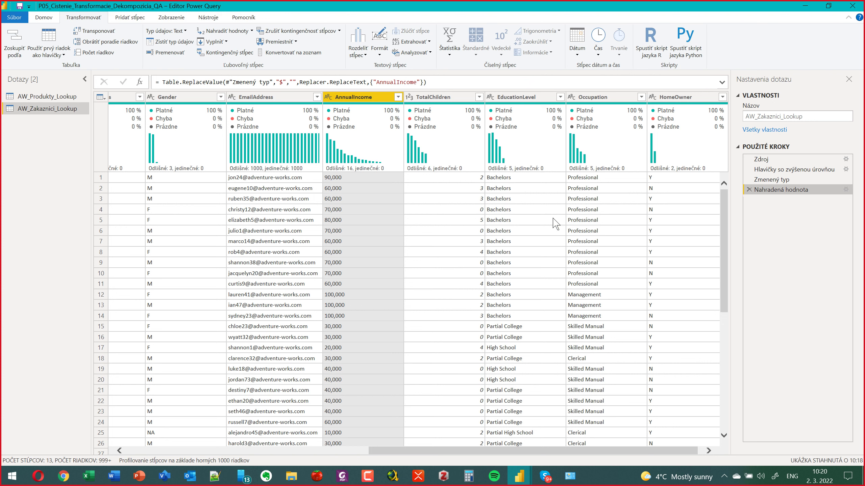
Replace "," with nothing in AnnualIncome so values read like 90000
{"action": "left_click", "coordinate": [226, 31]}
{"action": "type", "text": ","}
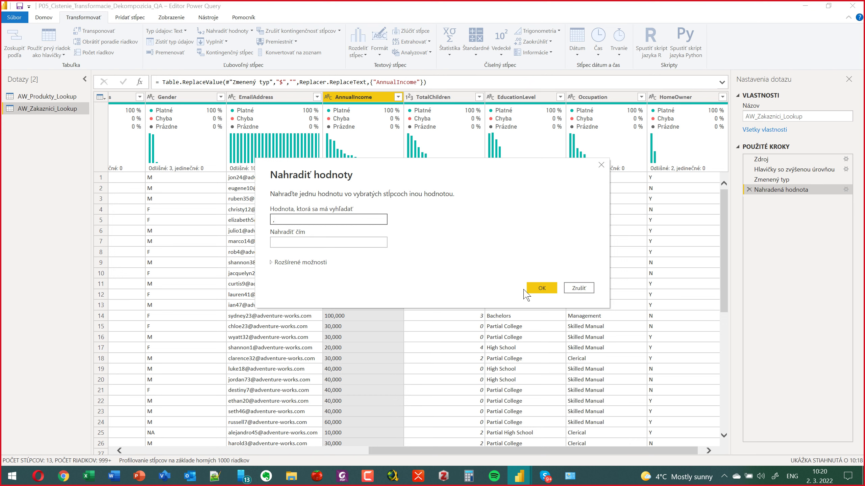
{"action": "left_click", "coordinate": [545, 294]}
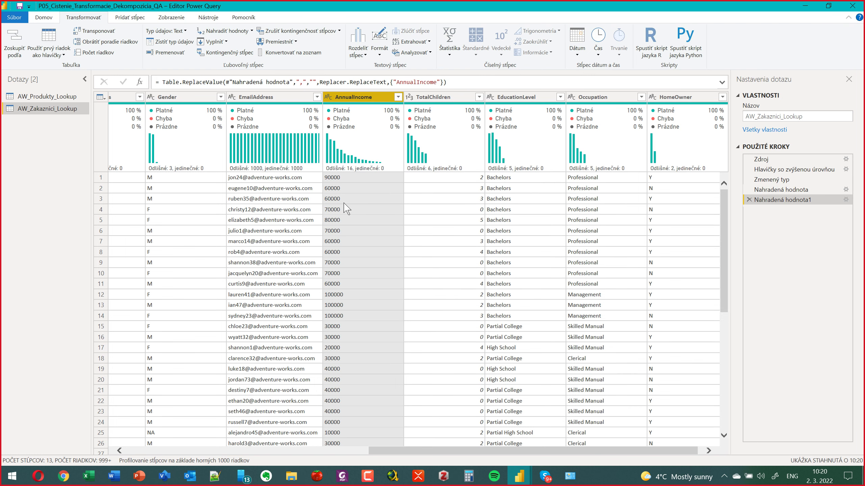
{"action": "scroll", "coordinate": [345, 208], "scroll_direction": "down", "scroll_amount": 1}
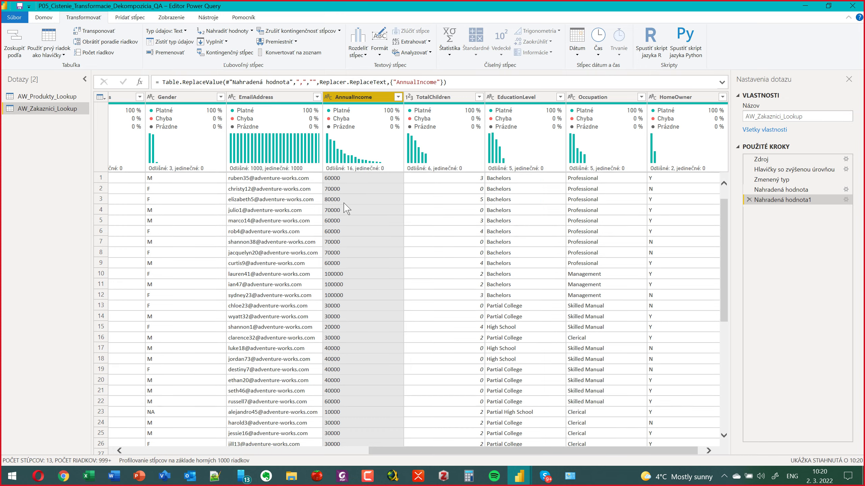
{"action": "scroll", "coordinate": [344, 208], "scroll_direction": "down", "scroll_amount": 5}
{"action": "scroll", "coordinate": [345, 207], "scroll_direction": "down", "scroll_amount": 5}
{"action": "scroll", "coordinate": [344, 207], "scroll_direction": "down", "scroll_amount": 5}
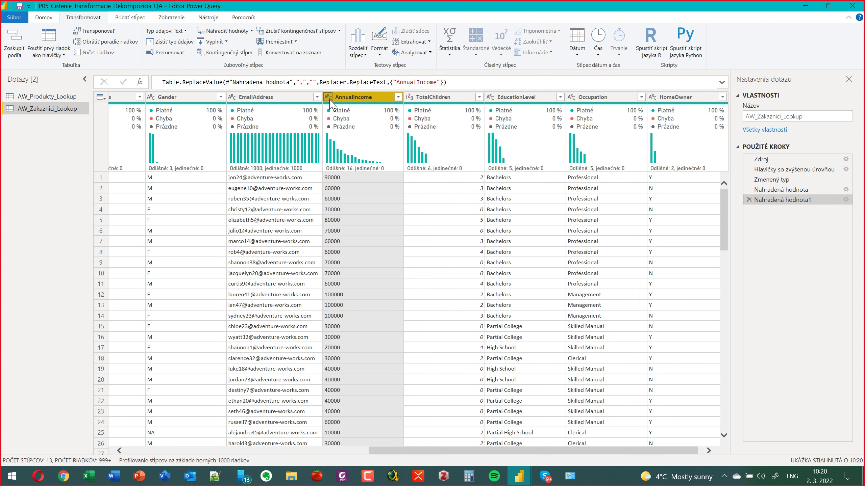
Set AnnualIncome to Pevné desatinné číslo, showing values like 90 000,00
{"action": "left_click", "coordinate": [329, 98]}
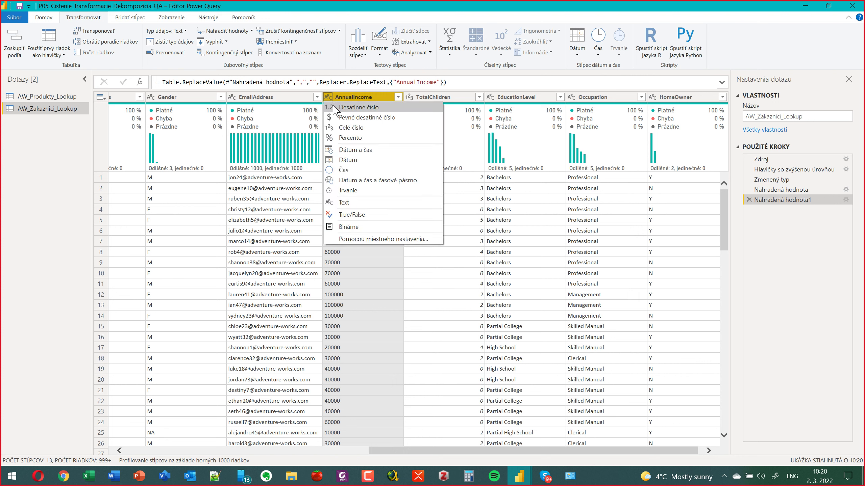
{"action": "left_click", "coordinate": [360, 119]}
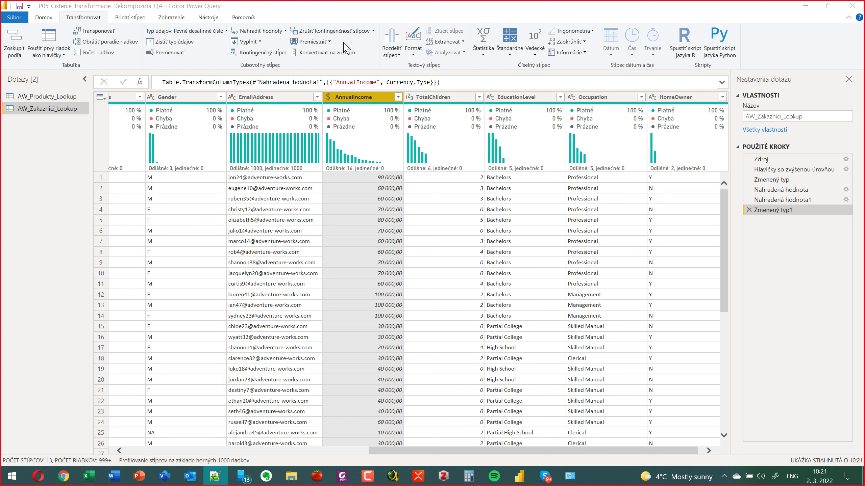
{"action": "left_click", "coordinate": [50, 18]}
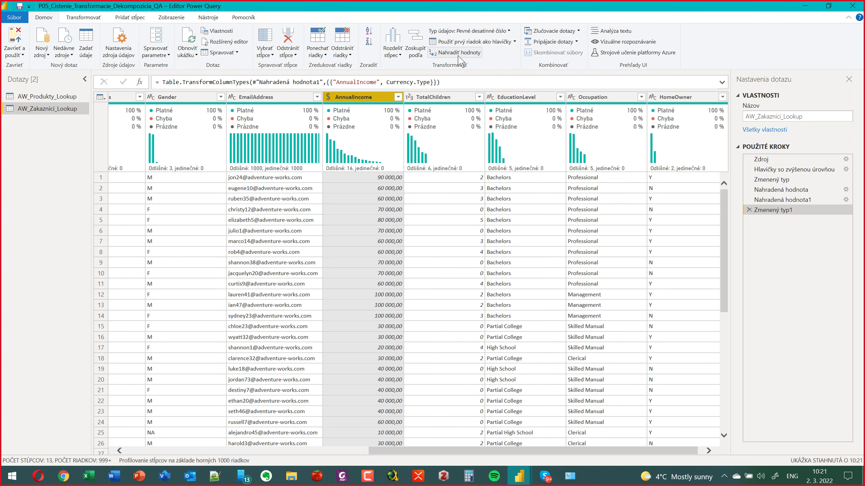
Scroll the table fully left to show the Prefix, FirstName and LastName columns
{"action": "left_click", "coordinate": [83, 17]}
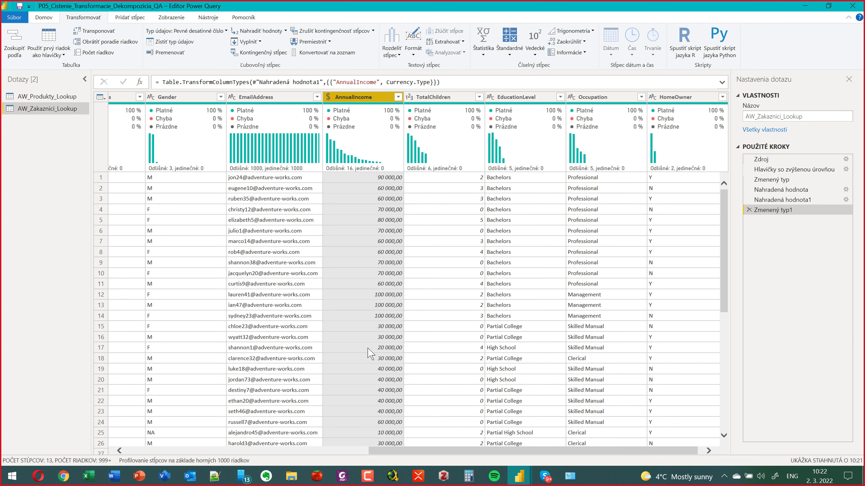
{"action": "left_click_drag", "start_coordinate": [469, 453], "coordinate": [319, 452]}
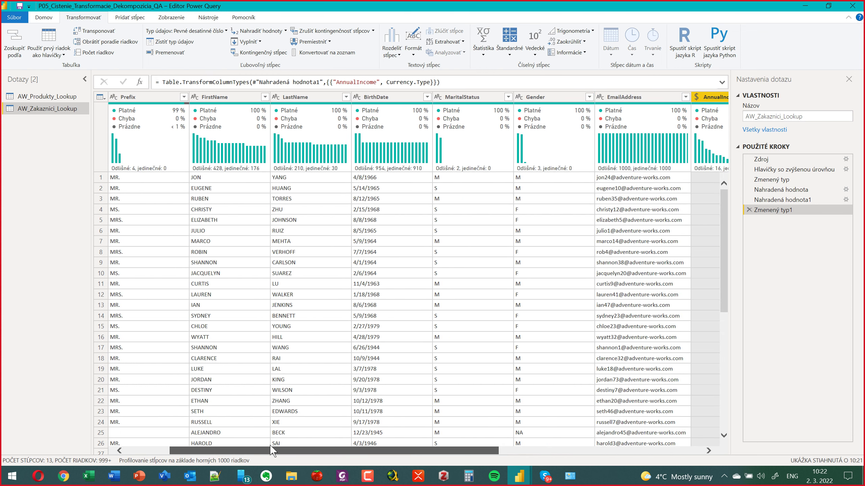
{"action": "left_click_drag", "start_coordinate": [320, 452], "coordinate": [228, 452]}
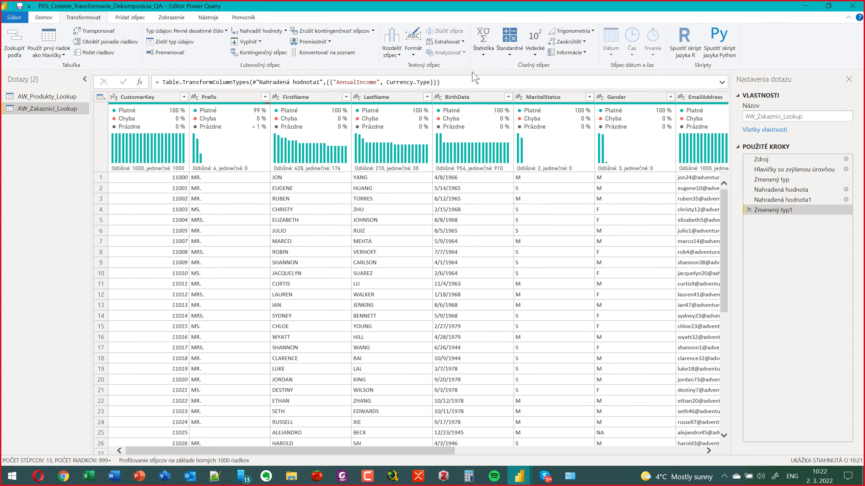
{"action": "left_click", "coordinate": [131, 18]}
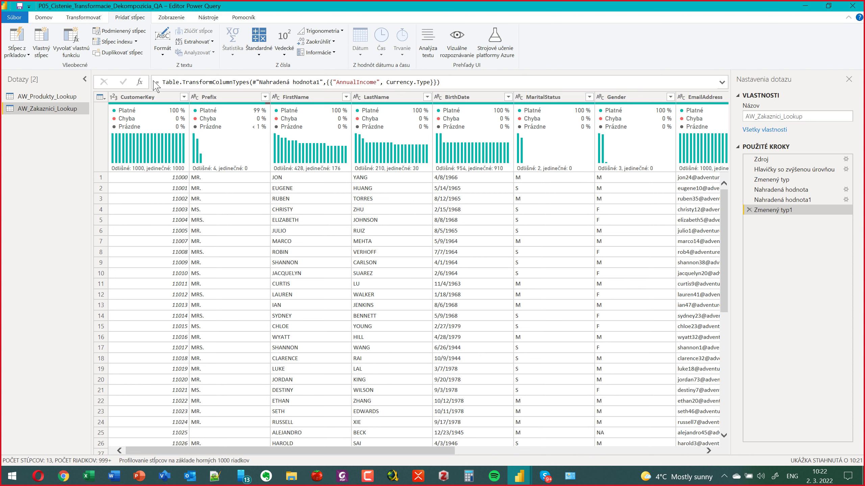
{"action": "left_click", "coordinate": [211, 98]}
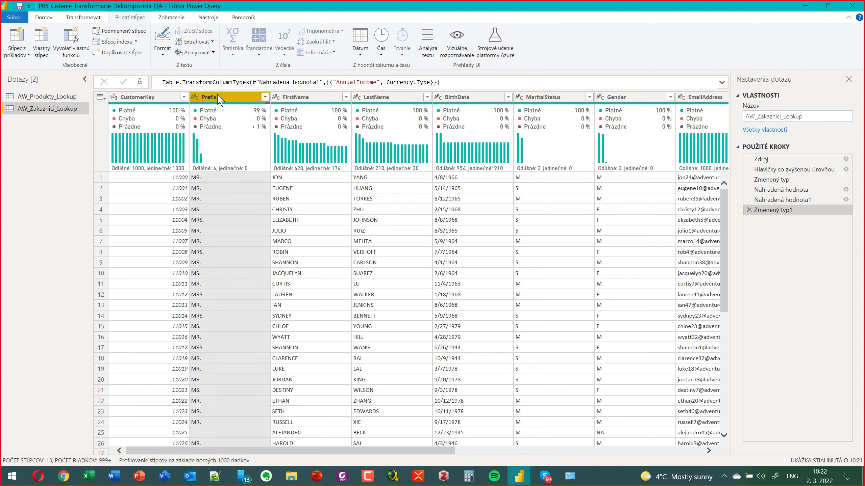
{"action": "left_click_drag", "start_coordinate": [237, 99], "coordinate": [232, 102]}
{"action": "left_click", "coordinate": [302, 99], "text": "ctrl"}
{"action": "left_click", "coordinate": [389, 100], "text": "ctrl"}
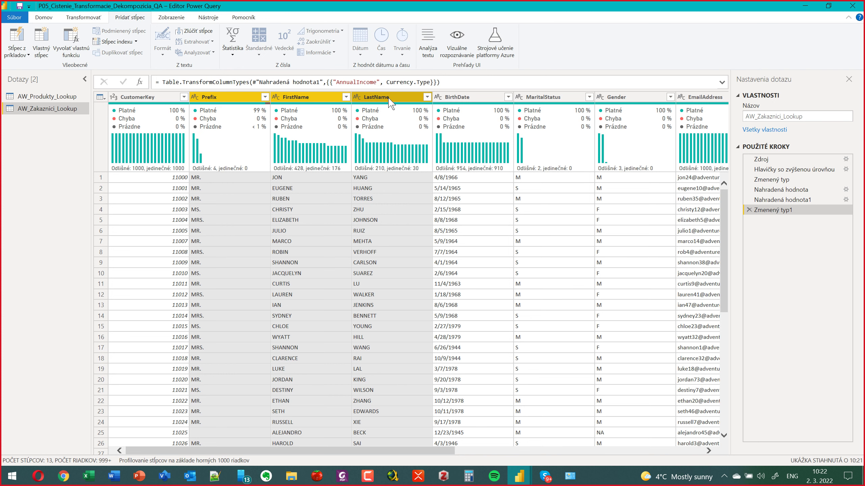
{"action": "left_click", "coordinate": [231, 99]}
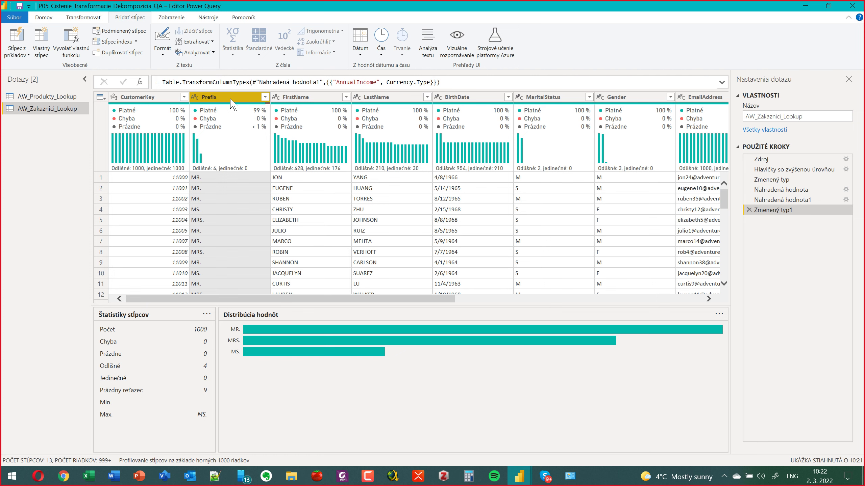
{"action": "left_click", "coordinate": [393, 98], "text": "shift"}
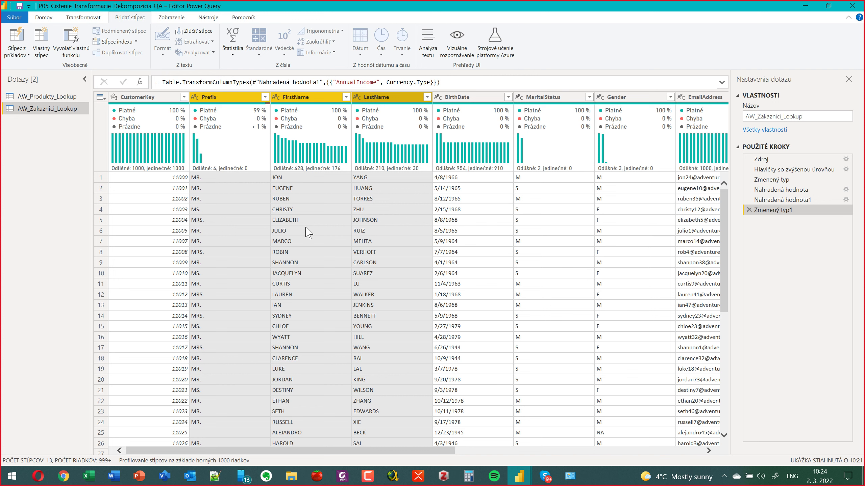
{"action": "left_click", "coordinate": [306, 229]}
{"action": "left_click", "coordinate": [223, 98]}
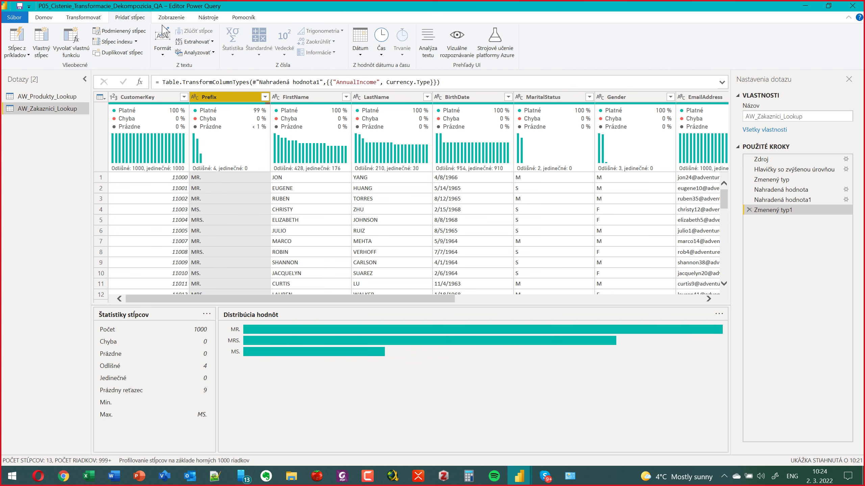
Add a new column with each Prefix word capitalized, giving Mr., Mrs., Ms
{"action": "left_click", "coordinate": [168, 51]}
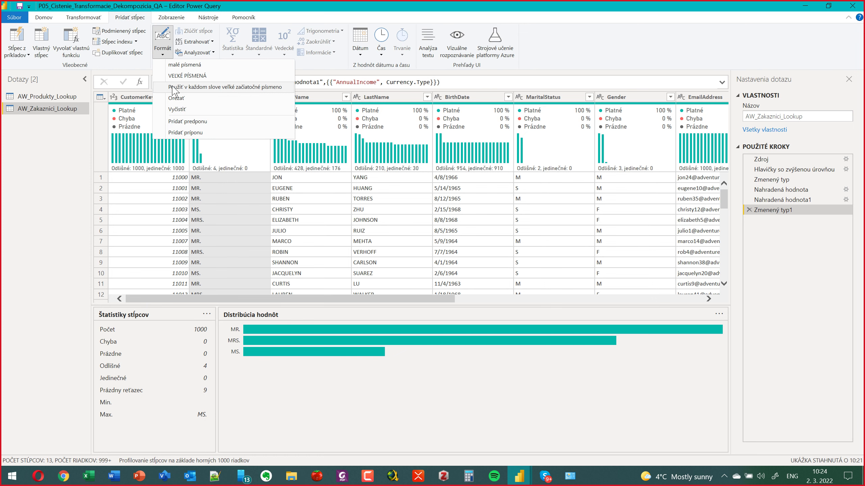
{"action": "left_click", "coordinate": [173, 88]}
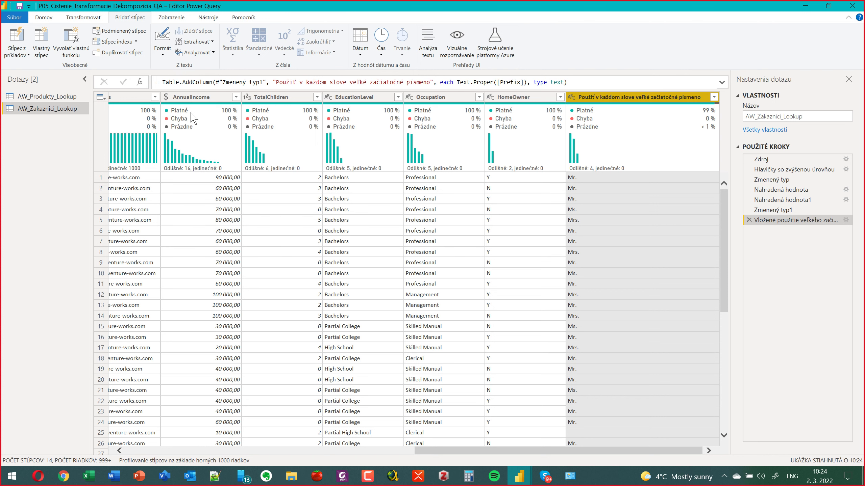
{"action": "mouse_move", "coordinate": [193, 121]}
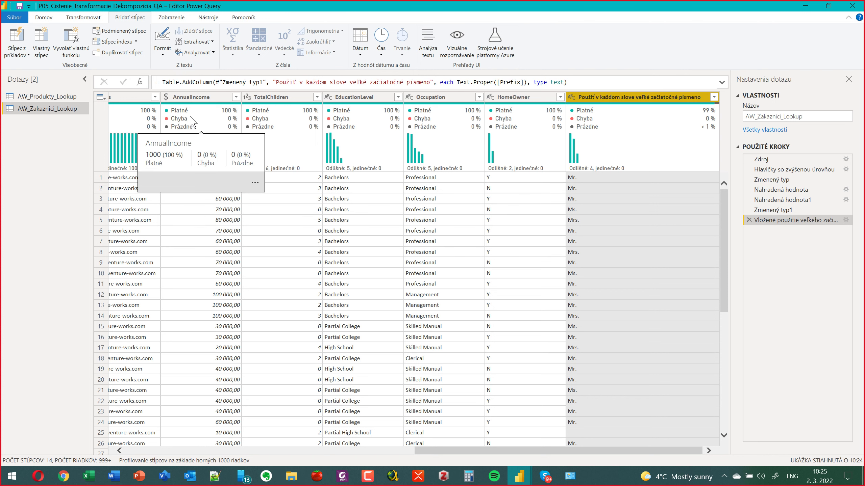
{"action": "mouse_move", "coordinate": [499, 450]}
{"action": "left_mouse_down"}
{"action": "mouse_move", "coordinate": [241, 435]}
{"action": "mouse_move", "coordinate": [208, 449]}
{"action": "left_mouse_up"}
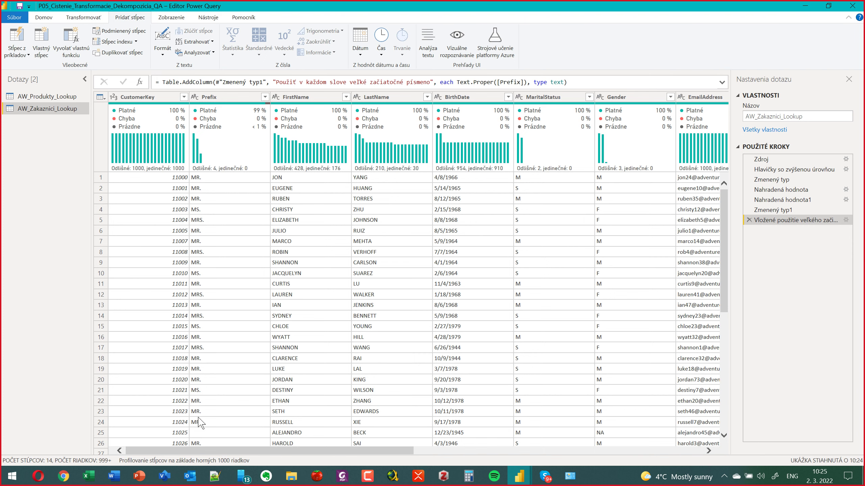
Switch to the Transform tools and scroll right to the new capitalized Prefix column
{"action": "left_click", "coordinate": [83, 17]}
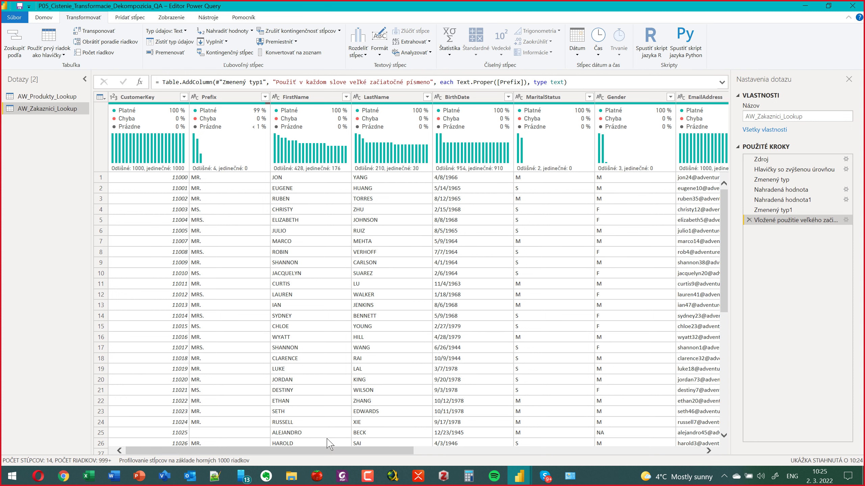
{"action": "left_click_drag", "start_coordinate": [343, 452], "coordinate": [631, 452]}
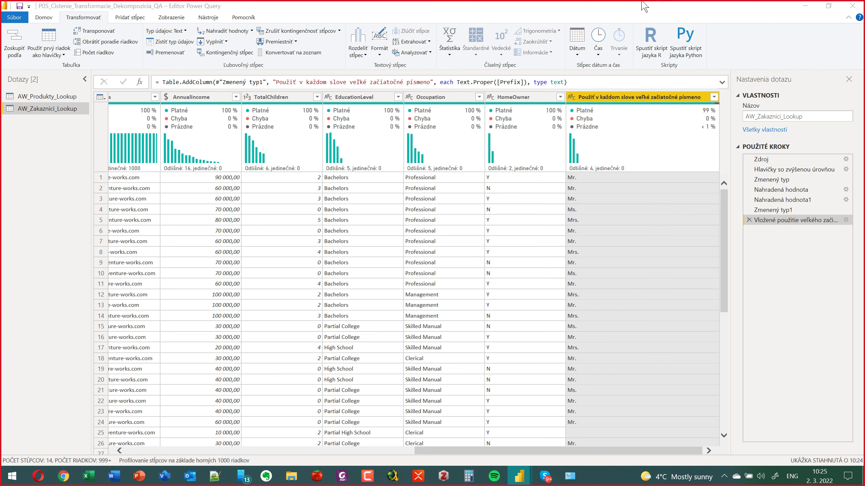
{"action": "left_click", "coordinate": [633, 81]}
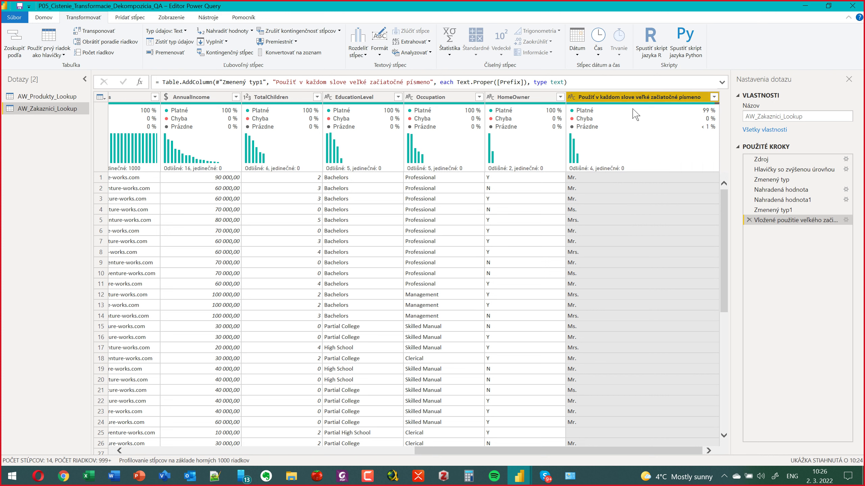
Delete the mistaken 'Vložené použitie…' added-column step and select the original Prefix column
{"action": "left_click", "coordinate": [749, 220]}
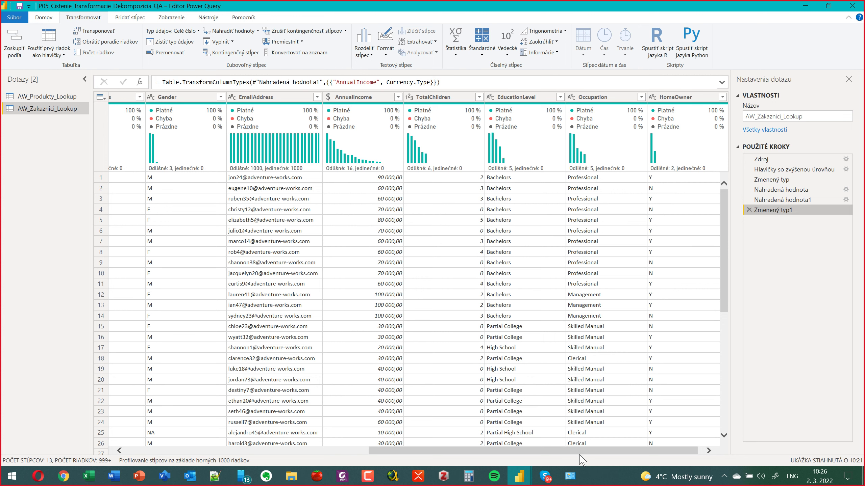
{"action": "left_click_drag", "start_coordinate": [580, 451], "coordinate": [394, 445]}
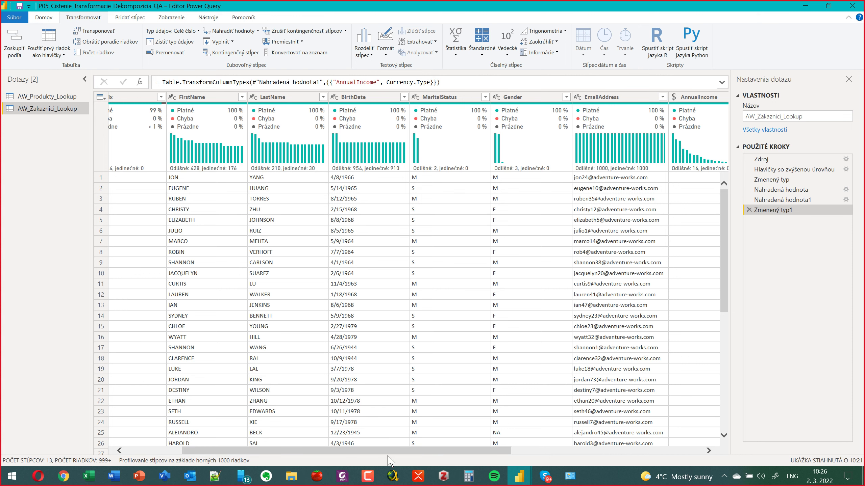
{"action": "left_click_drag", "start_coordinate": [391, 452], "coordinate": [331, 447]}
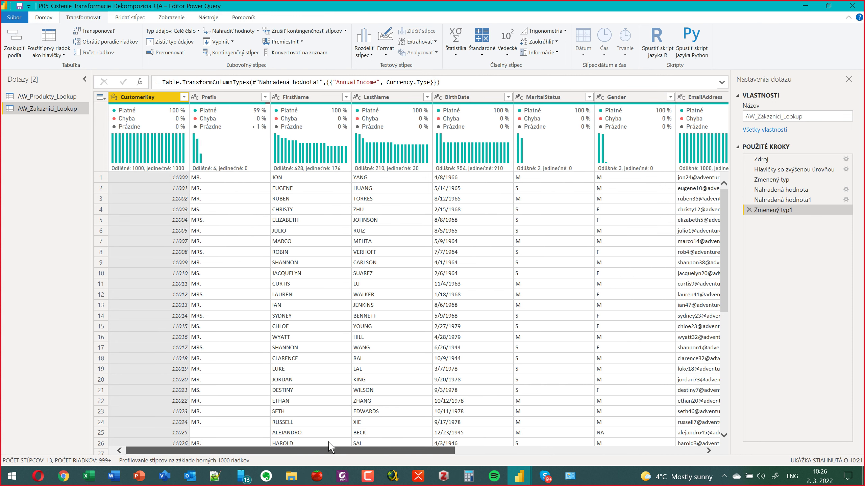
{"action": "left_click", "coordinate": [213, 98]}
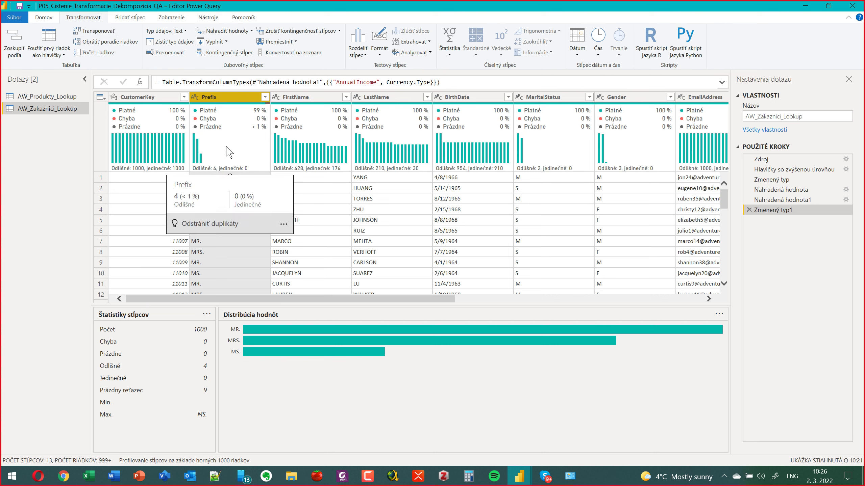
Capitalize each word in Prefix in place, then select the FirstName and LastName columns
{"action": "left_click", "coordinate": [380, 54]}
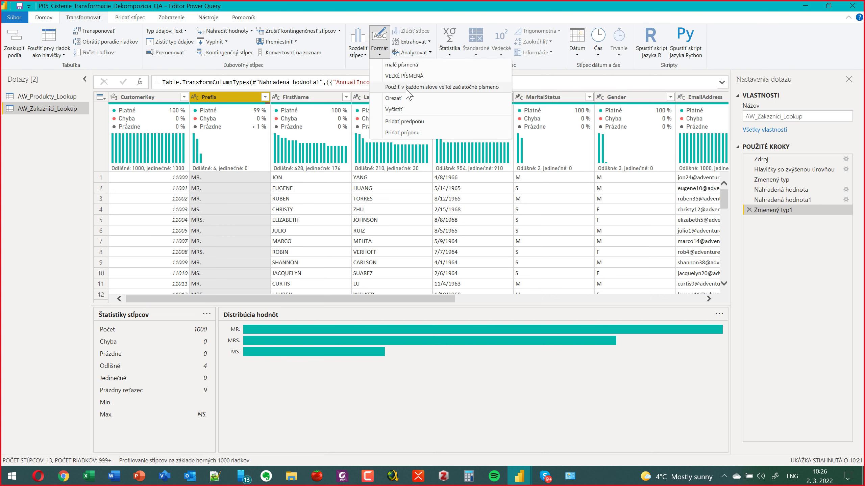
{"action": "left_click", "coordinate": [406, 88]}
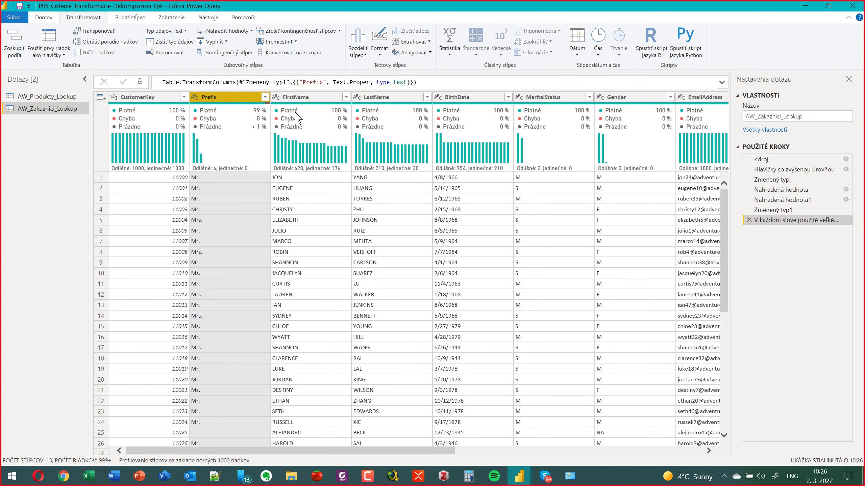
{"action": "left_click", "coordinate": [300, 97]}
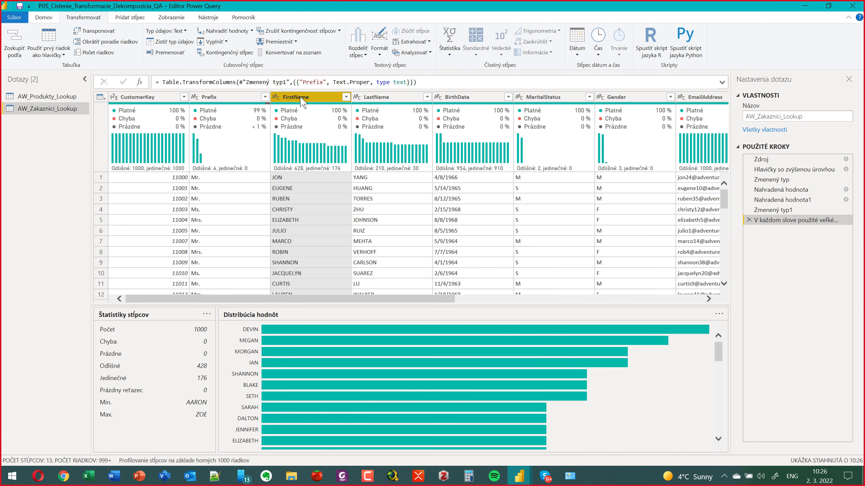
{"action": "left_click", "coordinate": [376, 98], "text": "ctrl"}
Bring up the Transform text Format options for the selected FirstName and LastName columns
{"action": "left_click", "coordinate": [379, 49]}
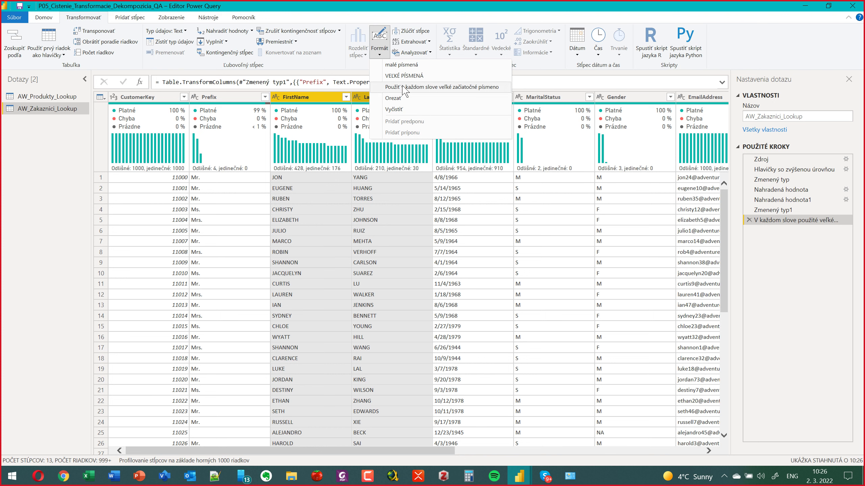
{"action": "left_click", "coordinate": [381, 5]}
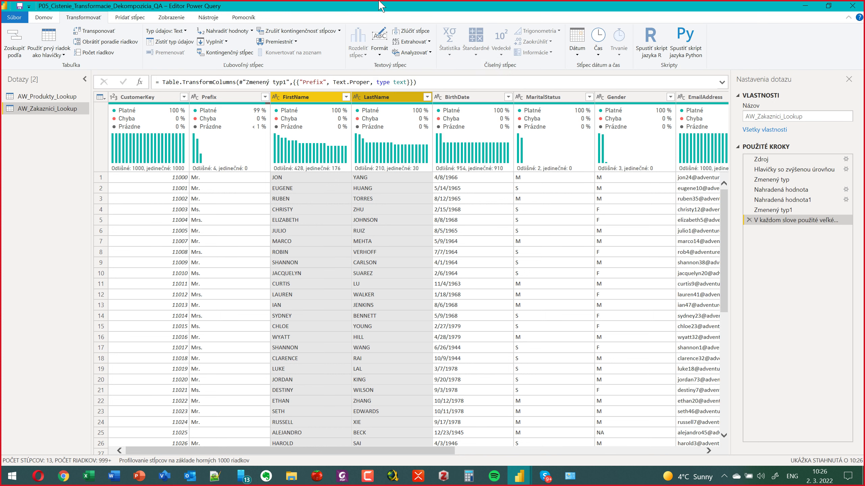
{"action": "left_click", "coordinate": [135, 17]}
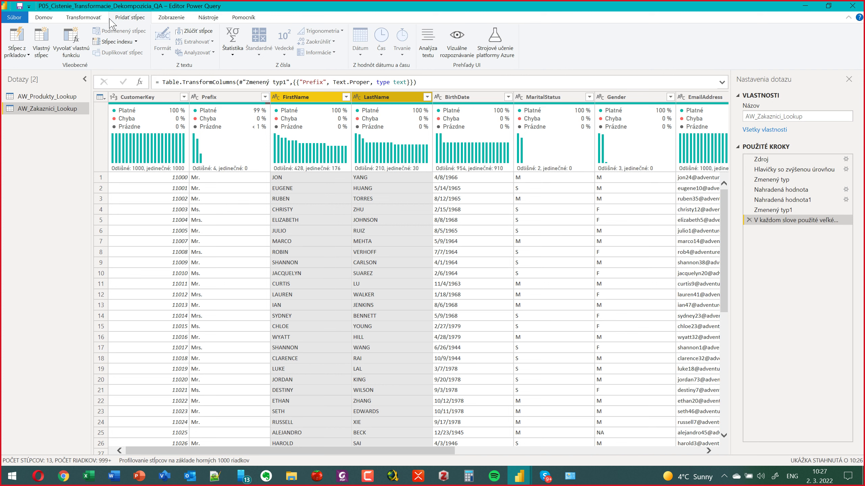
{"action": "left_click", "coordinate": [94, 17]}
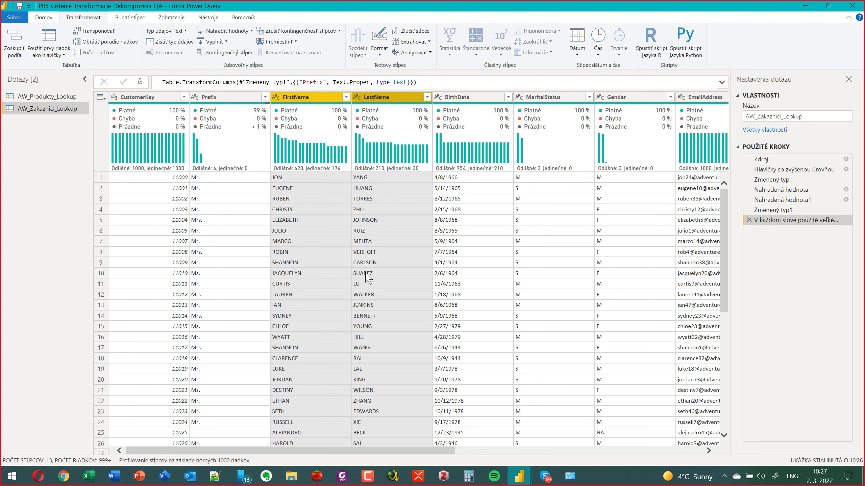
{"action": "left_click", "coordinate": [374, 54]}
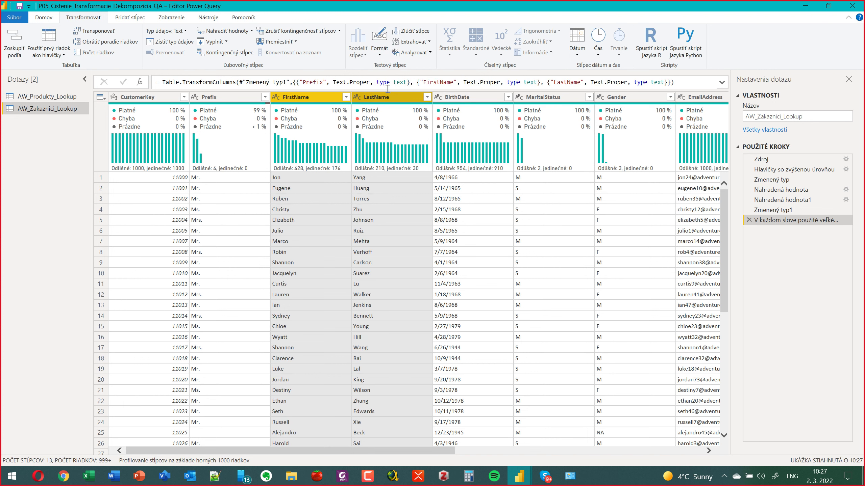
{"action": "left_click", "coordinate": [319, 220]}
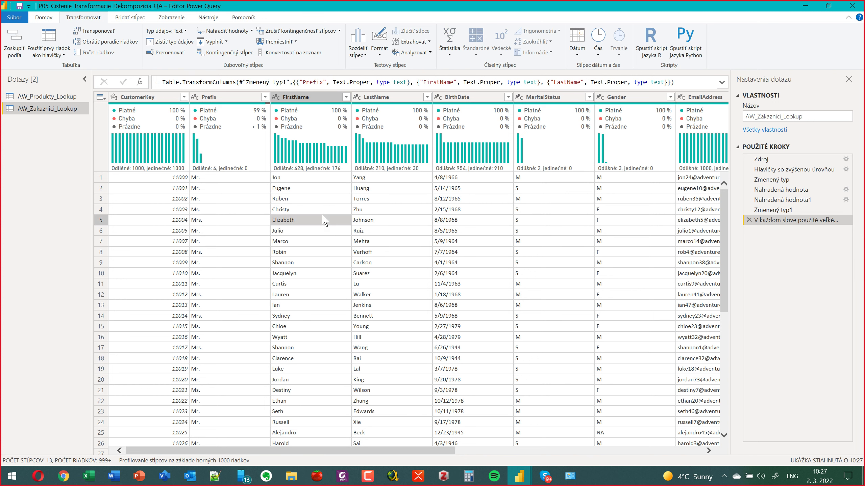
{"action": "left_click", "coordinate": [371, 200]}
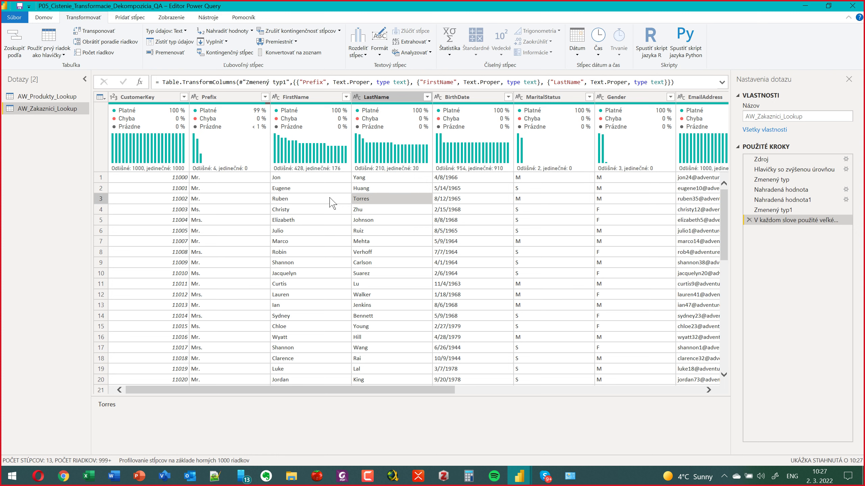
{"action": "left_click", "coordinate": [122, 17]}
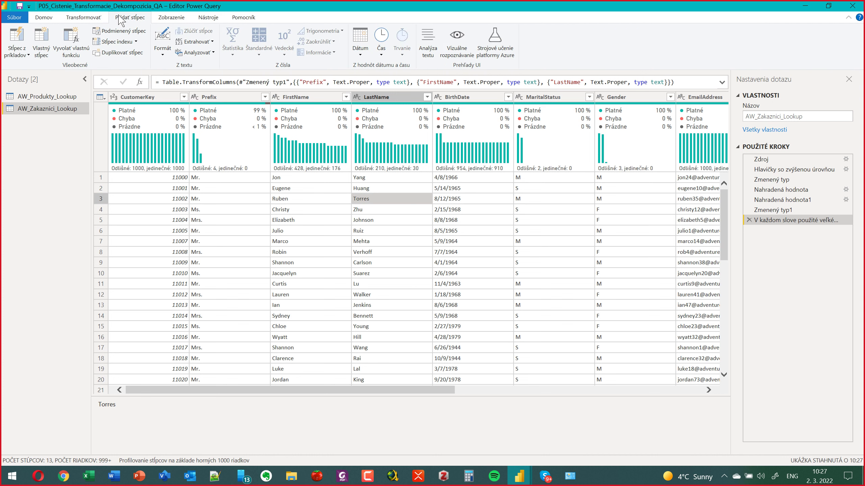
{"action": "left_click", "coordinate": [90, 17]}
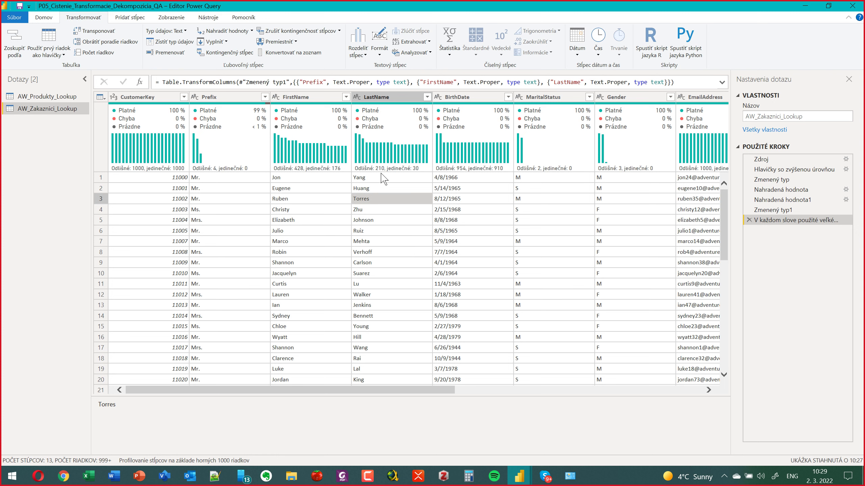
Select the Prefix through LastName columns and switch to the Pridať stĺpec (Add Column) tab
{"action": "left_click", "coordinate": [240, 97]}
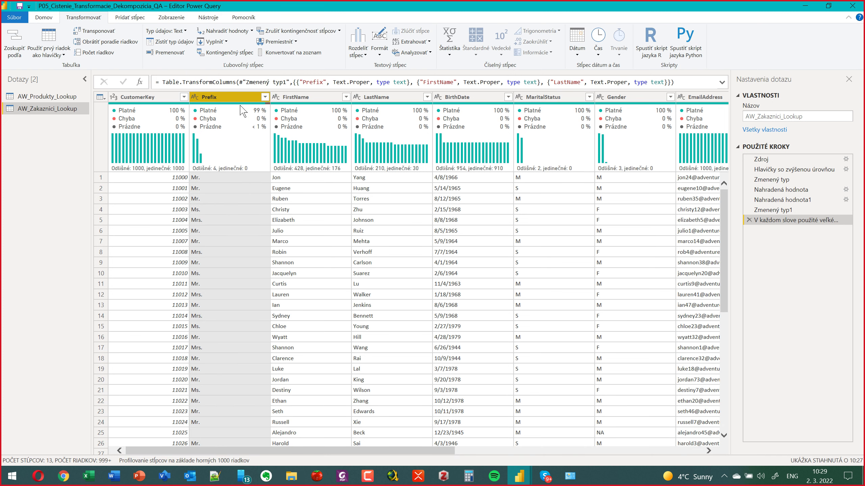
{"action": "left_click", "coordinate": [377, 97], "text": "shift"}
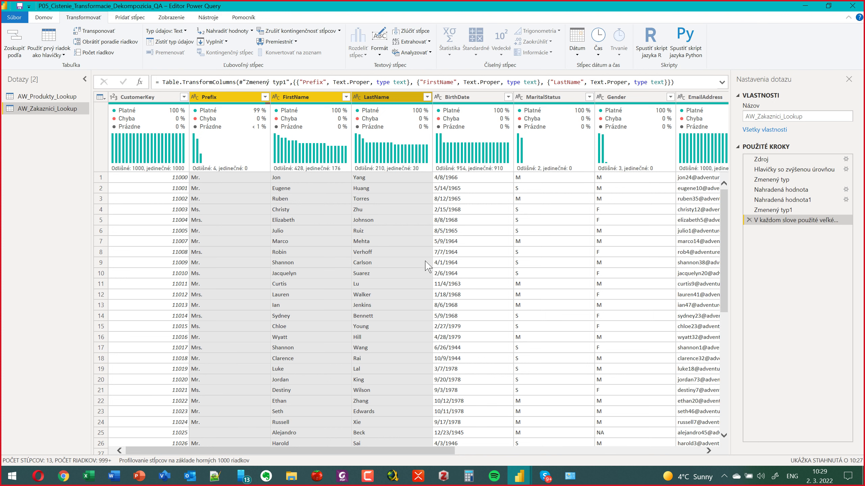
{"action": "left_click", "coordinate": [120, 18]}
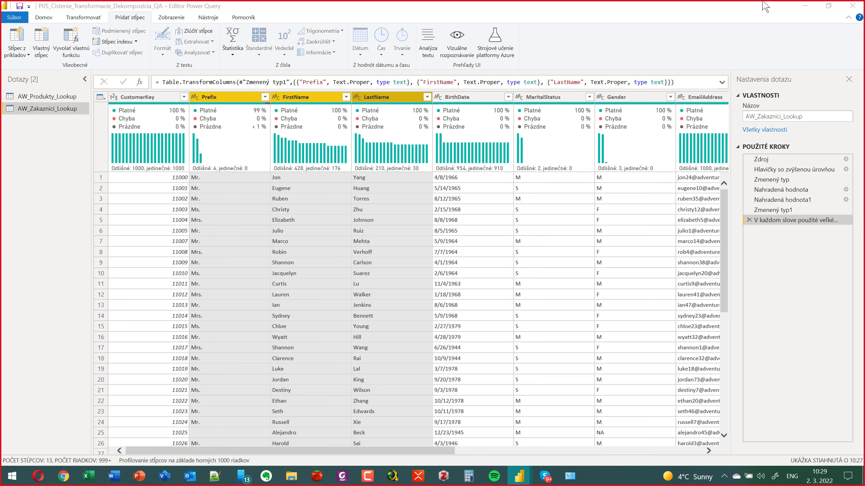
Merge Prefix, FirstName and LastName with a space (Medzera) separator into a new column named FullName
{"action": "left_click", "coordinate": [765, 6]}
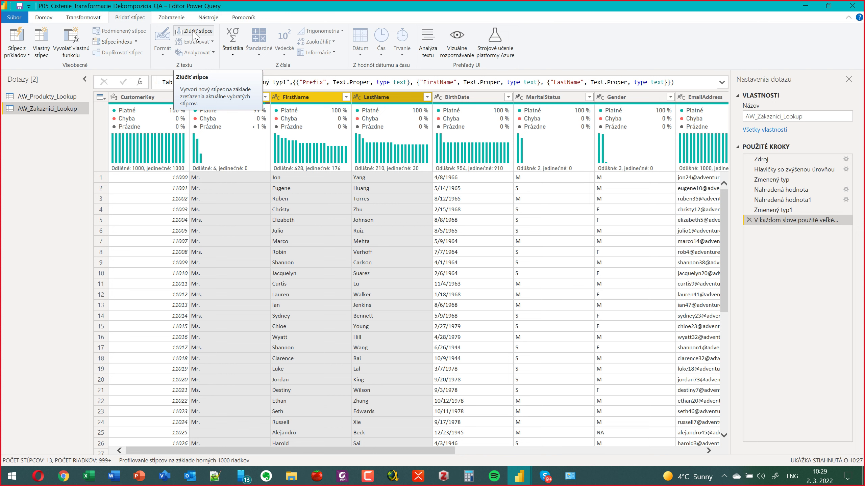
{"action": "left_click", "coordinate": [194, 31]}
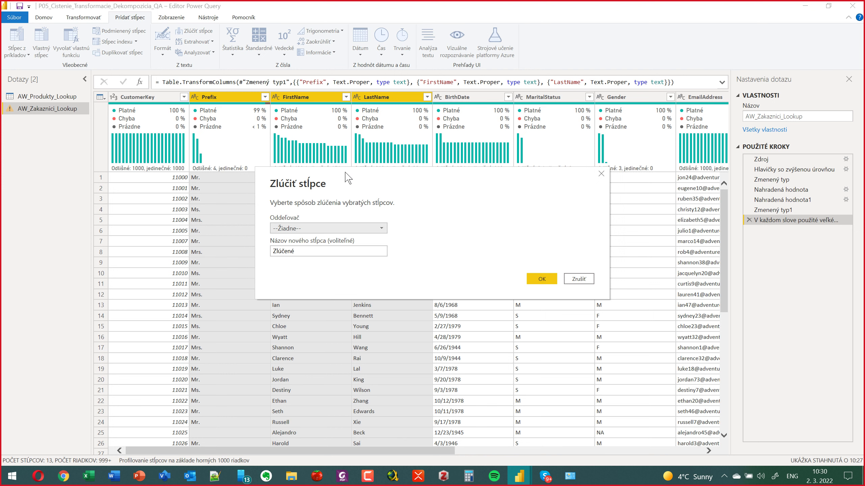
{"action": "left_click_drag", "start_coordinate": [346, 177], "coordinate": [320, 197]}
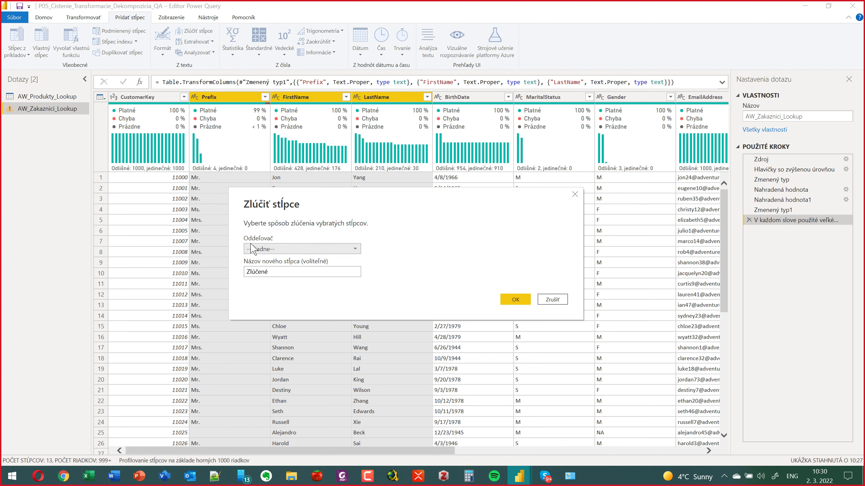
{"action": "left_click", "coordinate": [256, 252]}
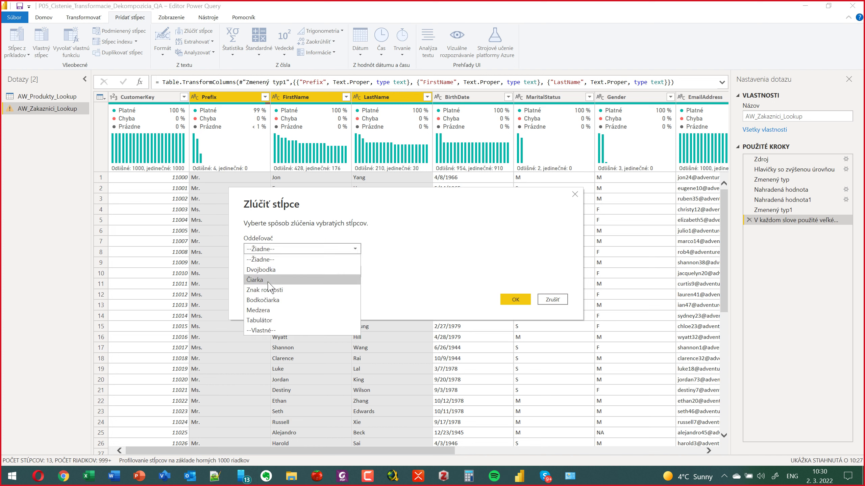
{"action": "left_click", "coordinate": [278, 311]}
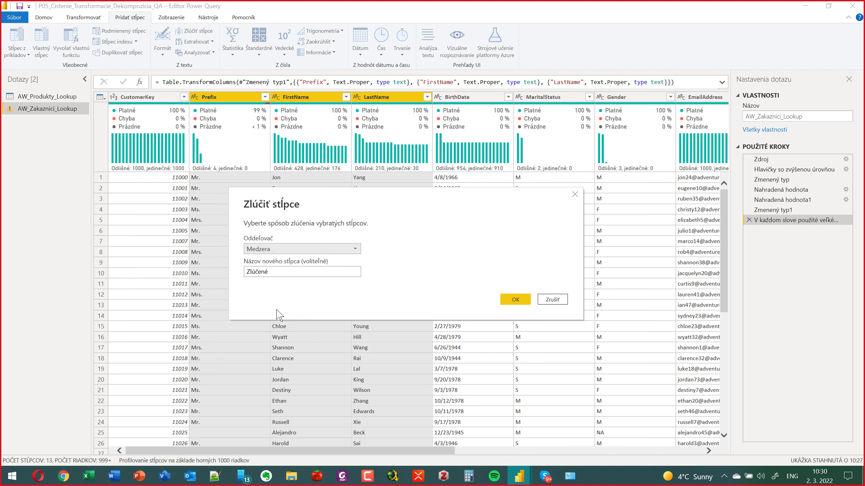
{"action": "left_click", "coordinate": [282, 271]}
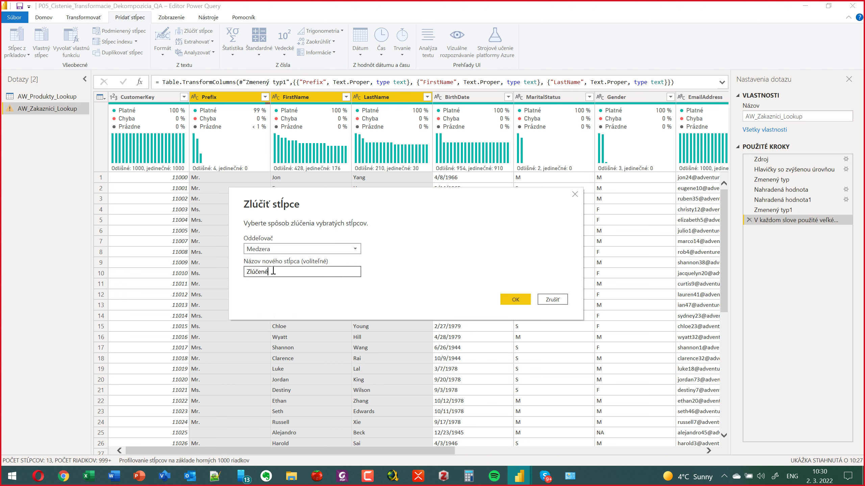
{"action": "left_click_drag", "start_coordinate": [273, 272], "coordinate": [201, 271]}
{"action": "type", "text": "FullNam"}
{"action": "type", "text": "e"}
{"action": "left_click", "coordinate": [521, 302]}
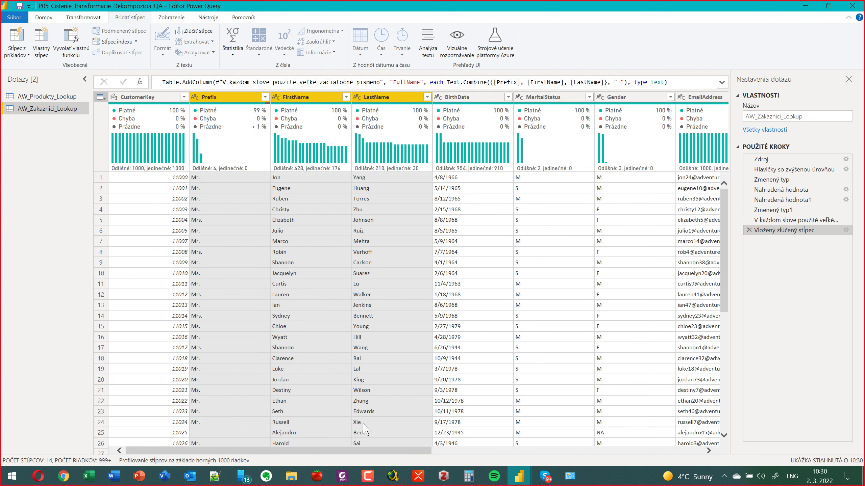
Scroll the table right to view the joined names in the FullName column
{"action": "left_click_drag", "start_coordinate": [380, 451], "coordinate": [680, 451]}
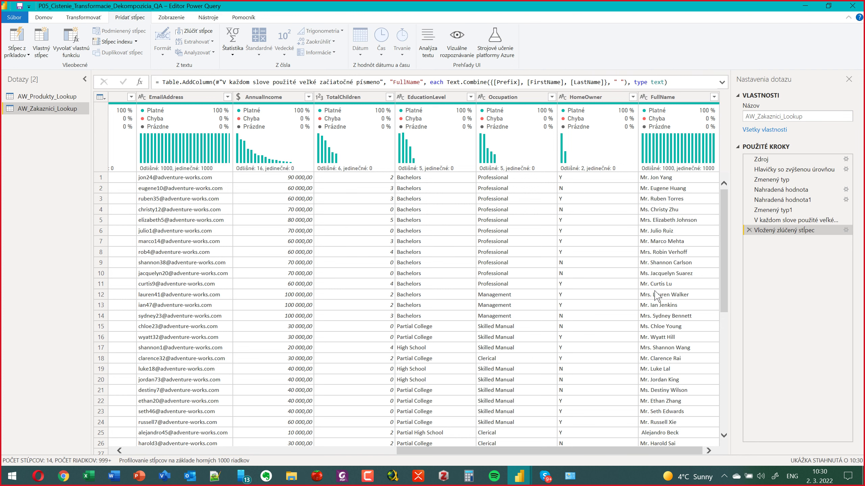
{"action": "key", "text": "alt+Tab"}
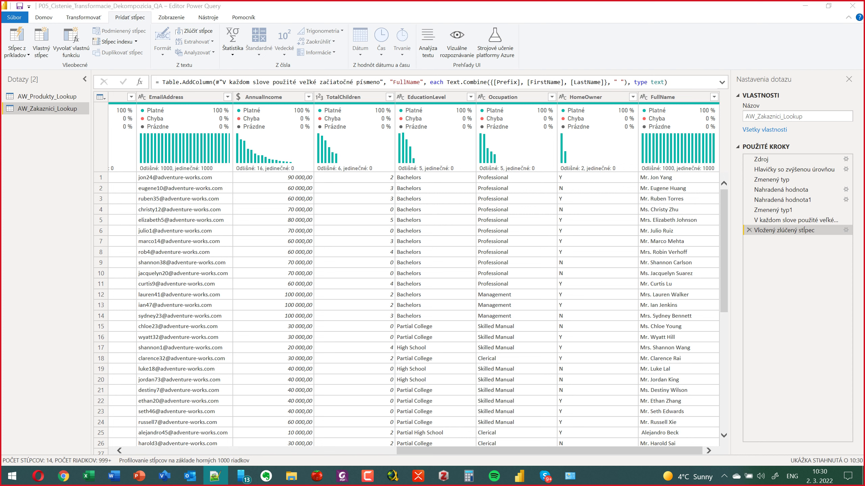
{"action": "key", "text": "alt+Tab"}
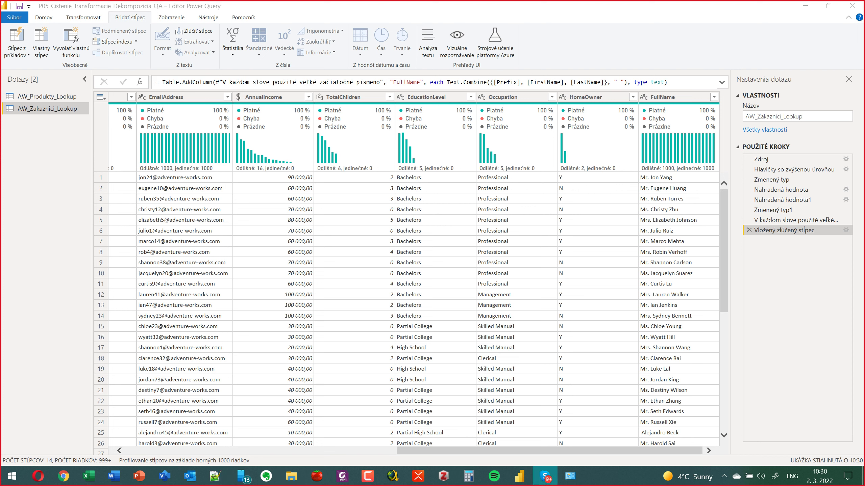
{"action": "key", "text": "alt+Tab"}
{"action": "key", "text": "alt+Tab"}
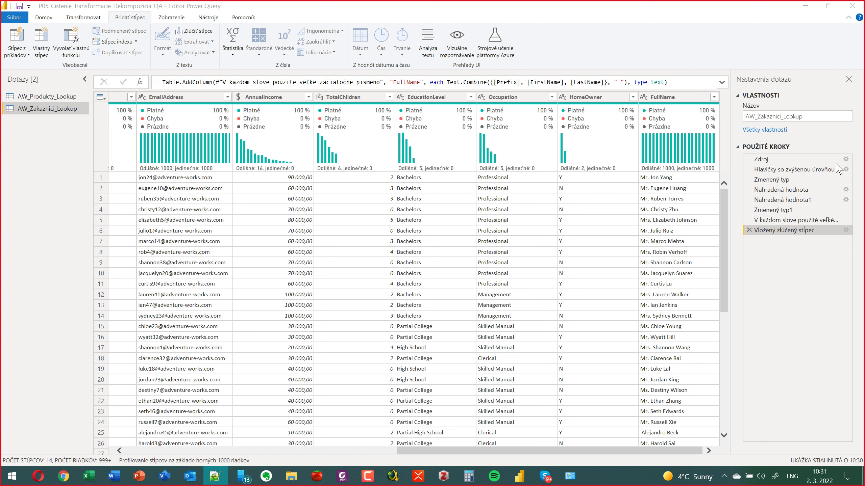
Select the FullName column to show its profile, and confirm its name unchanged as FullName
{"action": "left_click", "coordinate": [669, 98]}
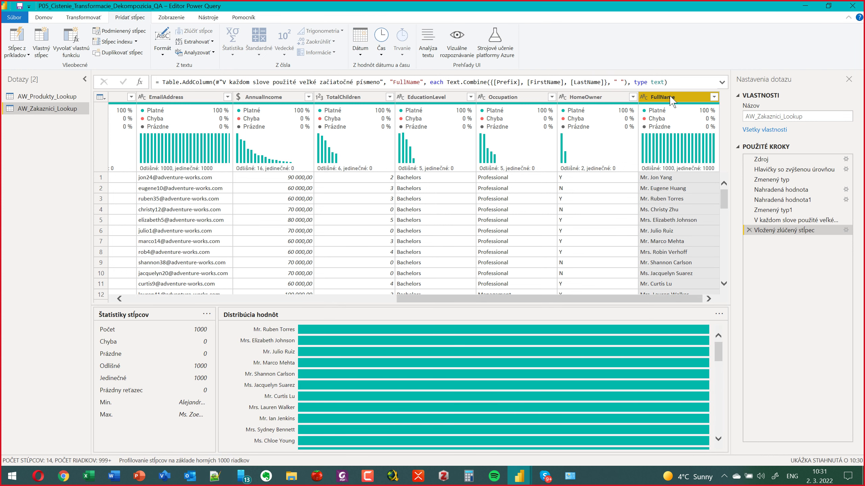
{"action": "double_click", "coordinate": [669, 98]}
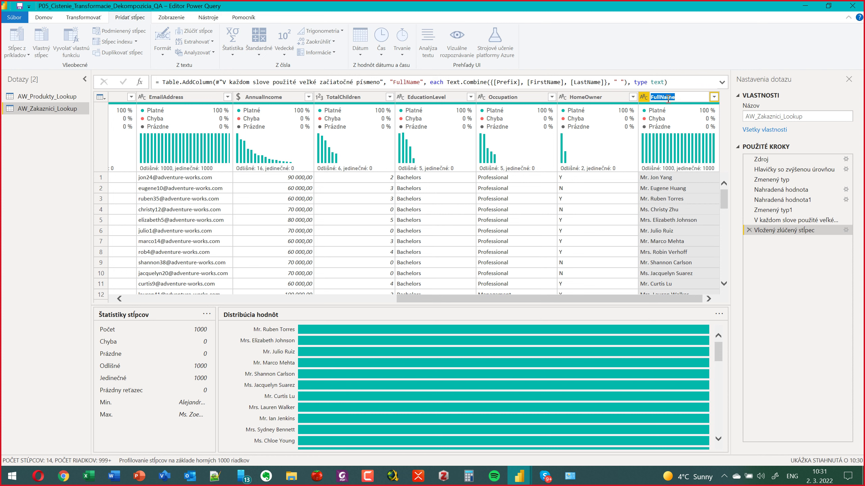
{"action": "key", "text": "Return"}
{"action": "left_click", "coordinate": [666, 99]}
{"action": "right_click", "coordinate": [666, 101]}
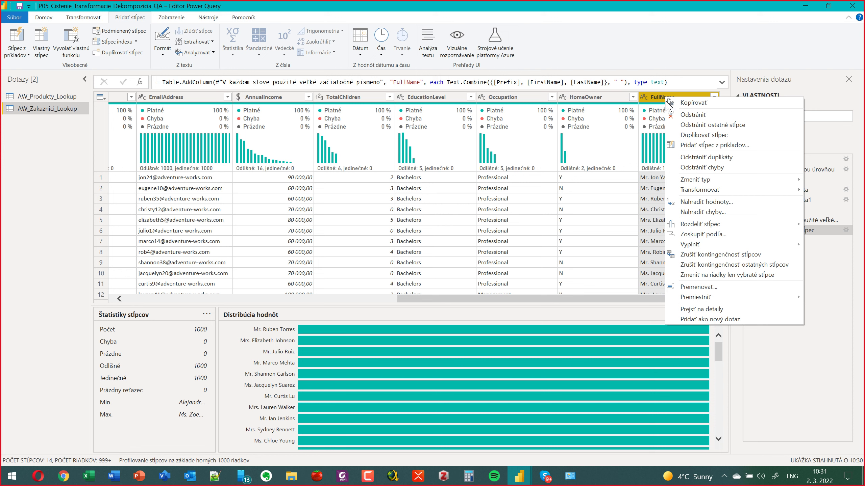
{"action": "mouse_move", "coordinate": [694, 297]}
{"action": "left_click", "coordinate": [699, 288]}
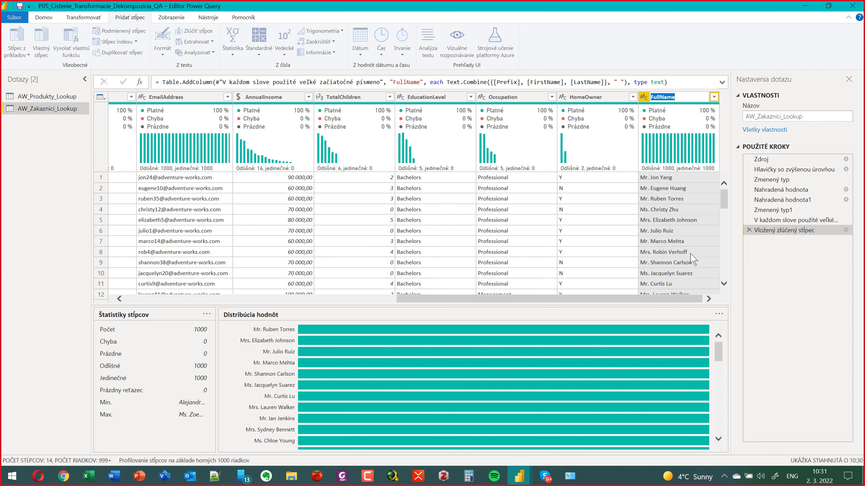
{"action": "key", "text": "Return"}
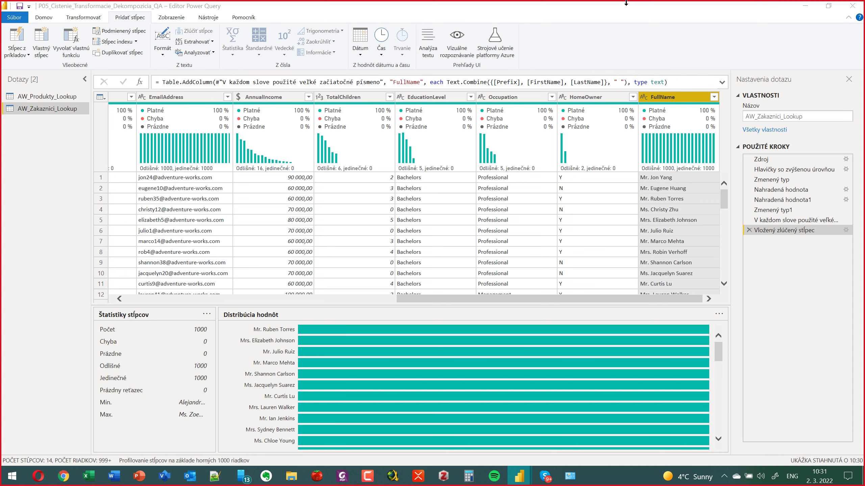
{"action": "left_click", "coordinate": [626, 3]}
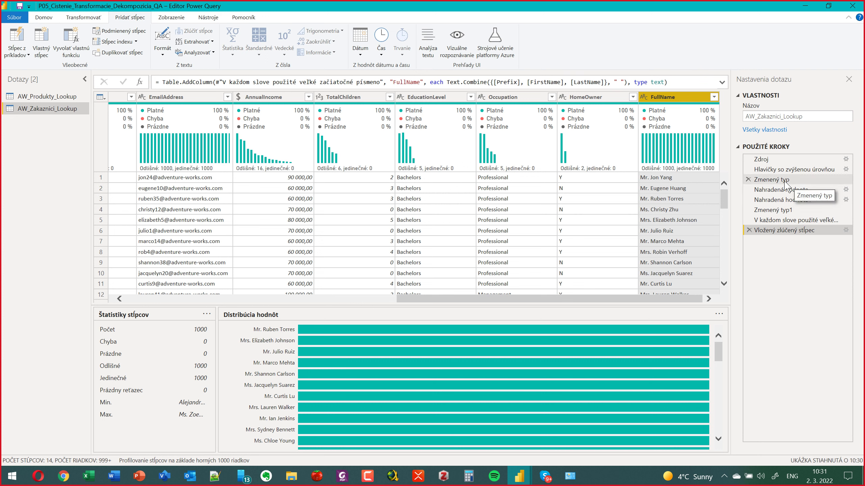
{"action": "double_click", "coordinate": [674, 97]}
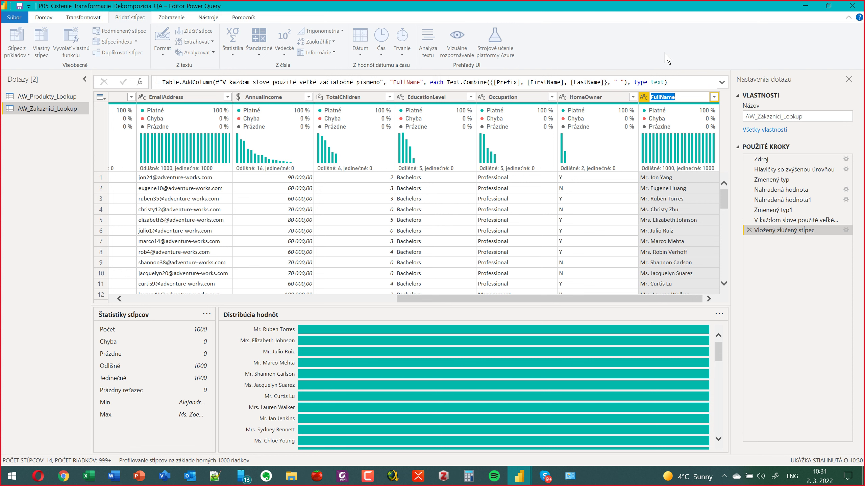
{"action": "key", "text": "Return"}
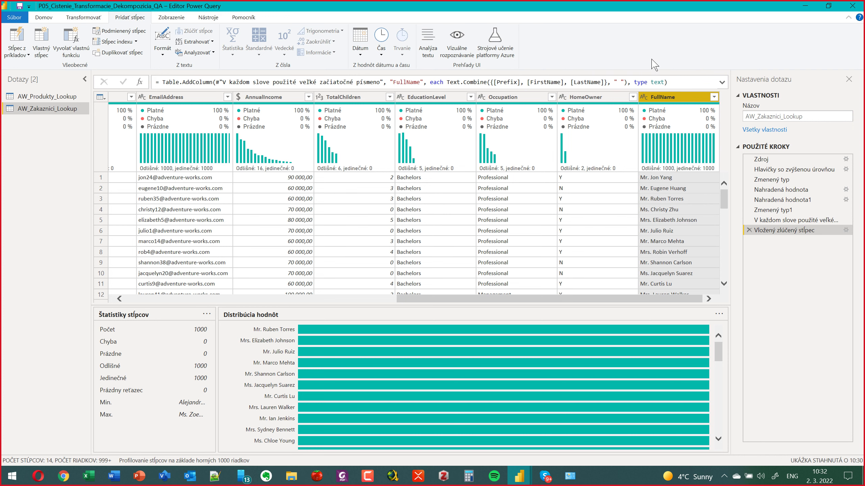
{"action": "double_click", "coordinate": [661, 98]}
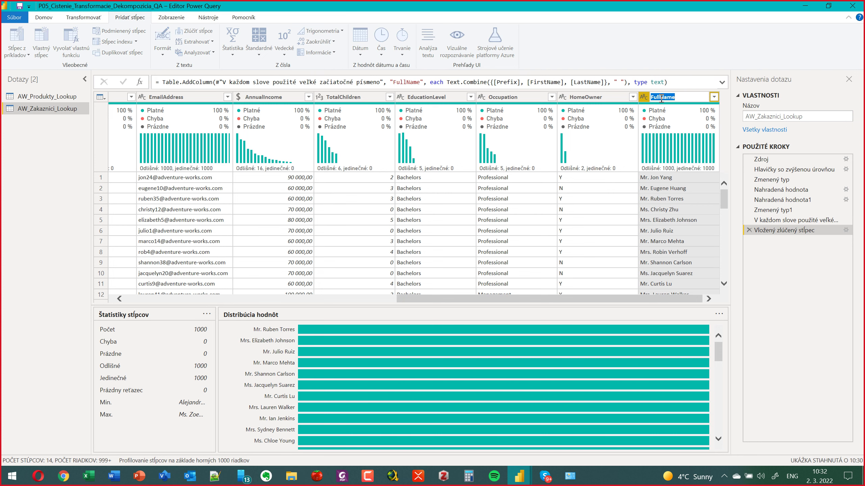
{"action": "key", "text": "Return"}
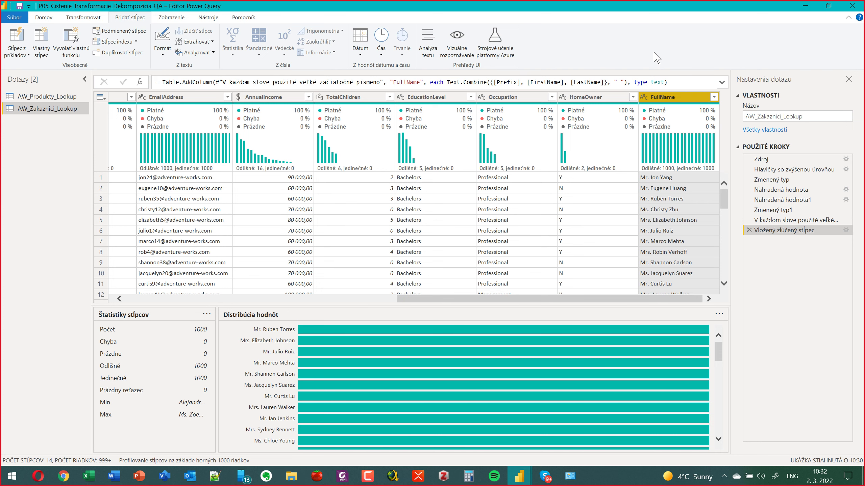
Uncheck Column distribution and Column profile on the View tab, then scroll the grid back left
{"action": "left_click", "coordinate": [184, 19]}
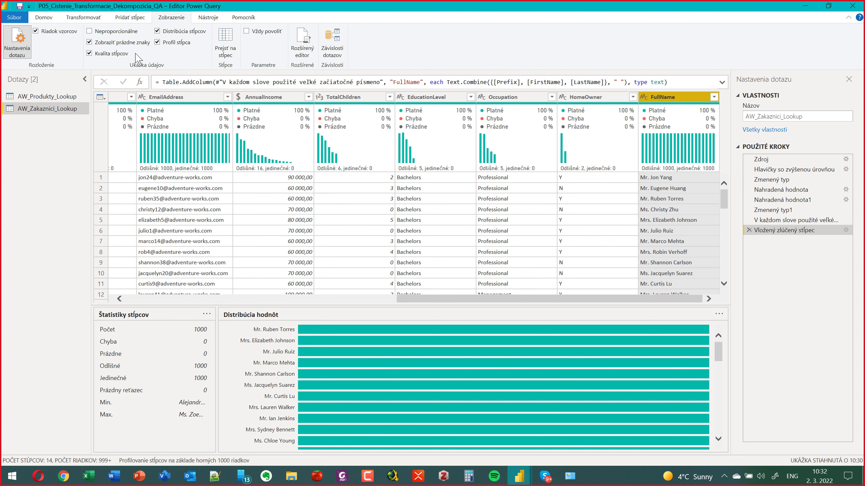
{"action": "left_click", "coordinate": [177, 32]}
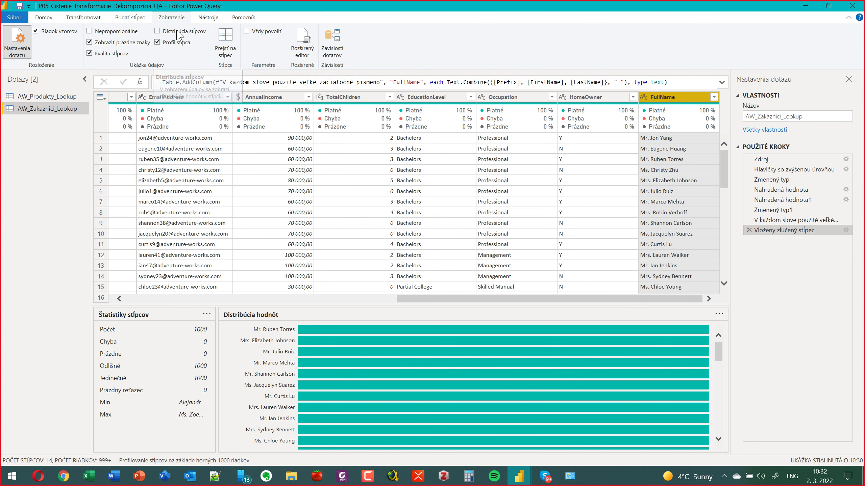
{"action": "left_click", "coordinate": [174, 42]}
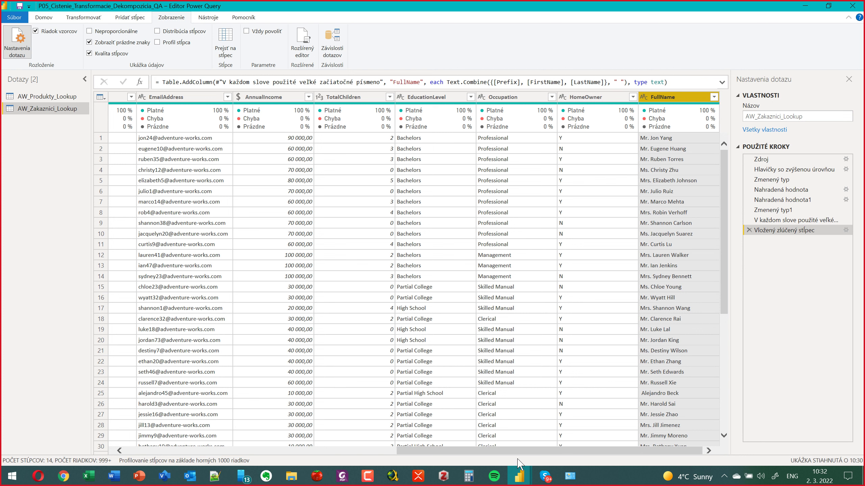
{"action": "left_click_drag", "start_coordinate": [514, 451], "coordinate": [423, 453]}
{"action": "scroll", "coordinate": [380, 452], "scroll_direction": "left", "scroll_amount": 2}
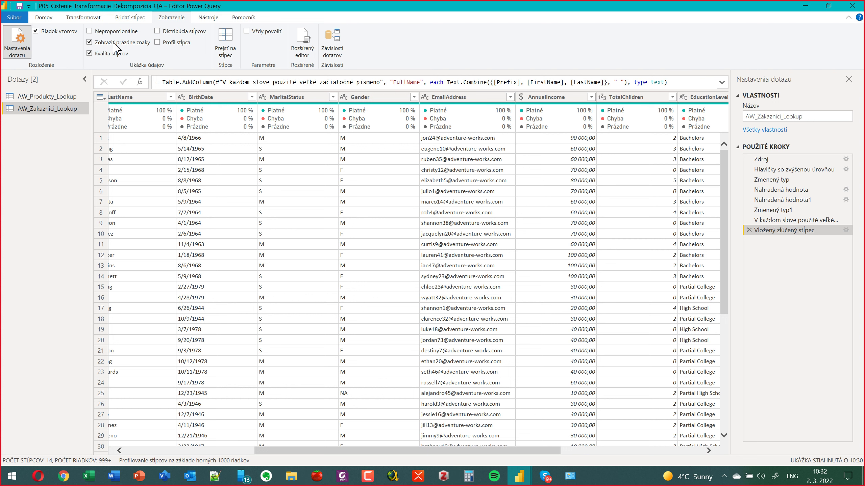
{"action": "left_click", "coordinate": [112, 18]}
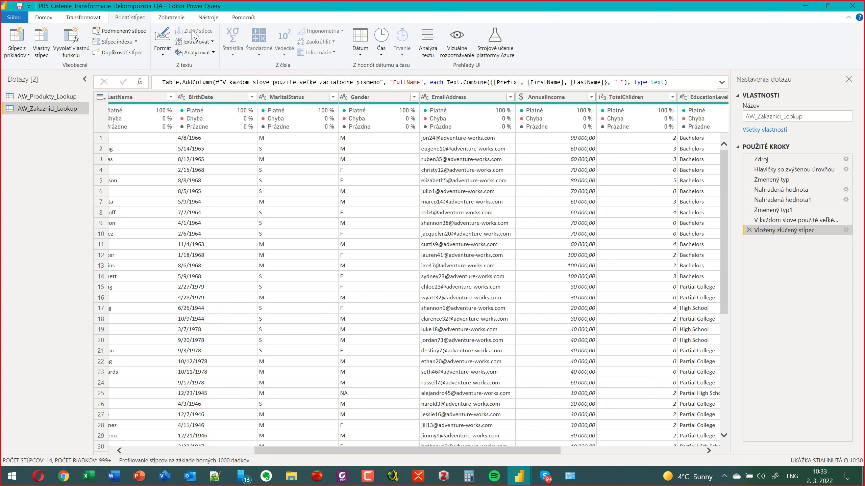
Choose Extract > Text Before Delimiter with @ as the delimiter, expanding then collapsing Advanced options
{"action": "left_click", "coordinate": [212, 43]}
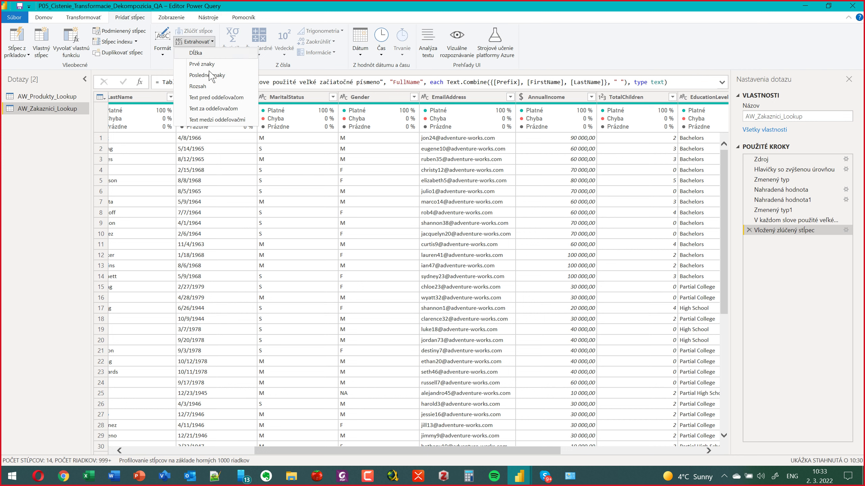
{"action": "left_click", "coordinate": [221, 99]}
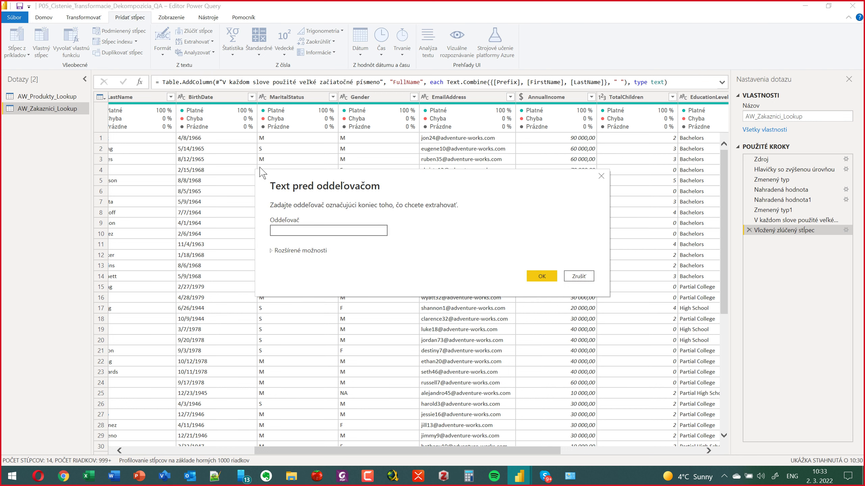
{"action": "type", "text": "@"}
{"action": "left_click", "coordinate": [296, 252]}
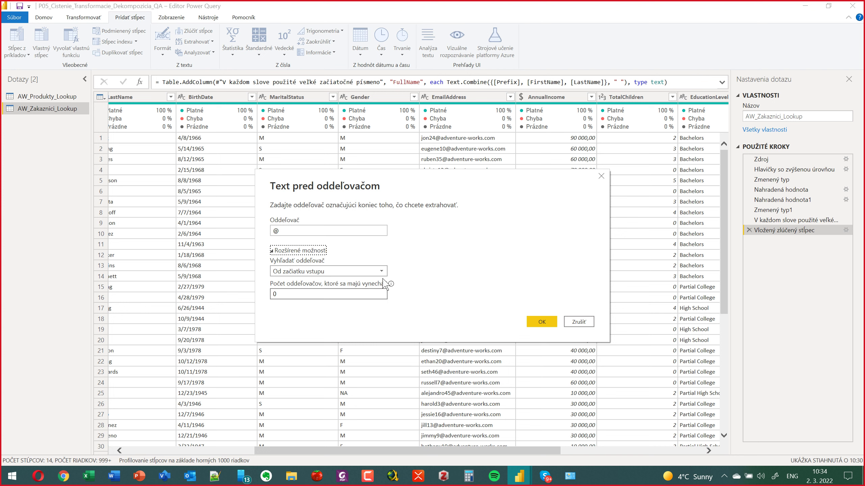
{"action": "left_click", "coordinate": [309, 252]}
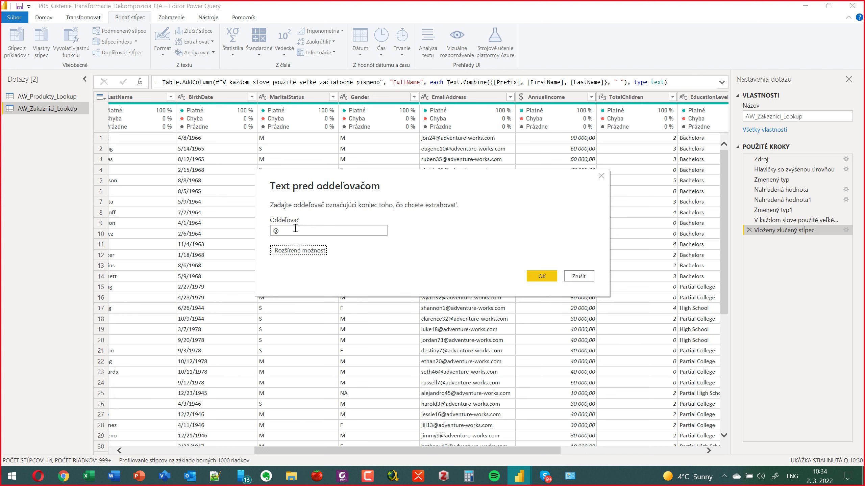
Apply the extraction, spot it came from FullName, and delete the Inserted Text Before Delimiter step
{"action": "left_click", "coordinate": [541, 276]}
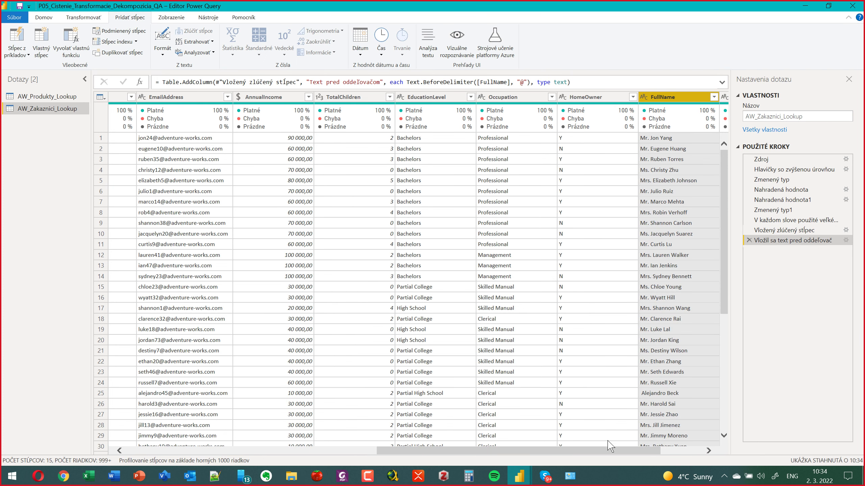
{"action": "left_click_drag", "start_coordinate": [613, 450], "coordinate": [713, 455]}
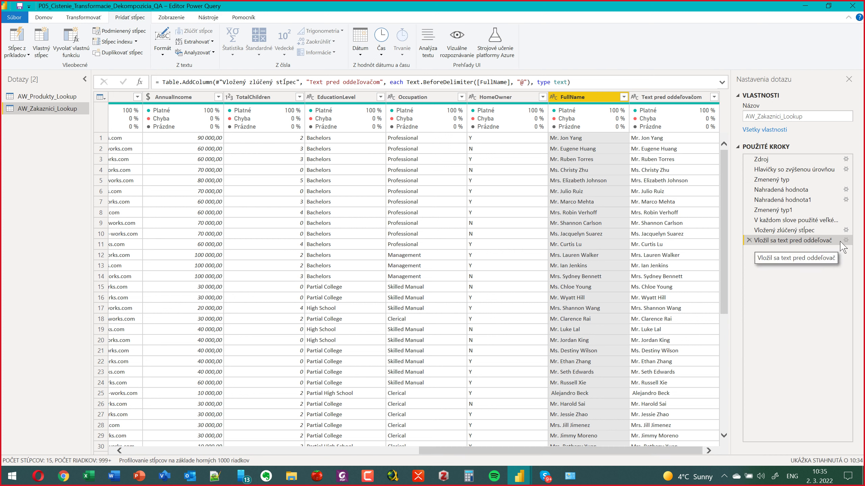
{"action": "left_click", "coordinate": [748, 240]}
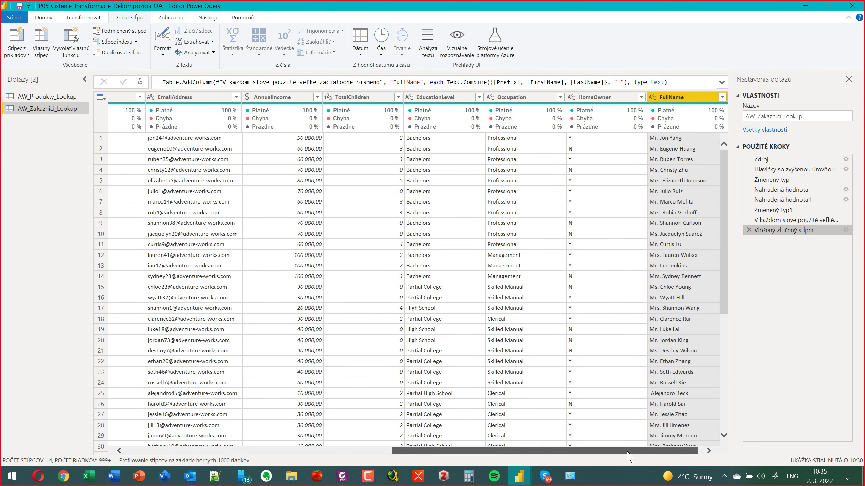
Extract the text before @ from EmailAddress into a new column, giving values like jon24
{"action": "left_click_drag", "start_coordinate": [635, 450], "coordinate": [555, 459]}
{"action": "left_click", "coordinate": [326, 98]}
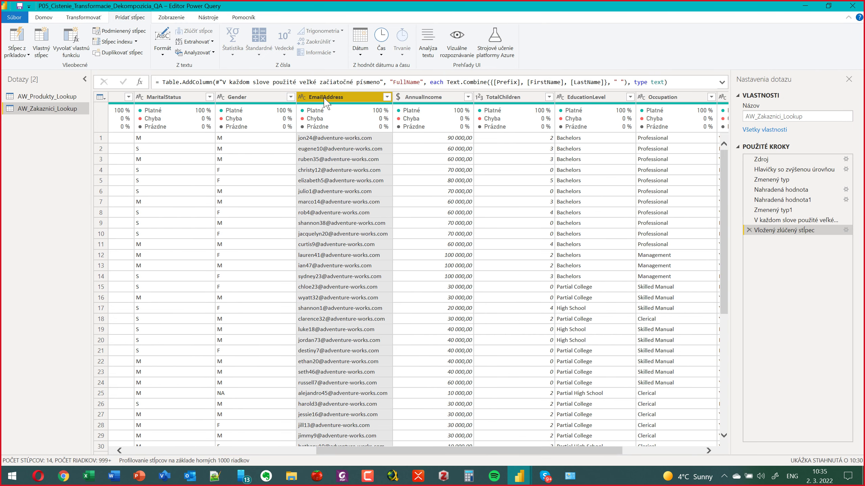
{"action": "left_click", "coordinate": [211, 41]}
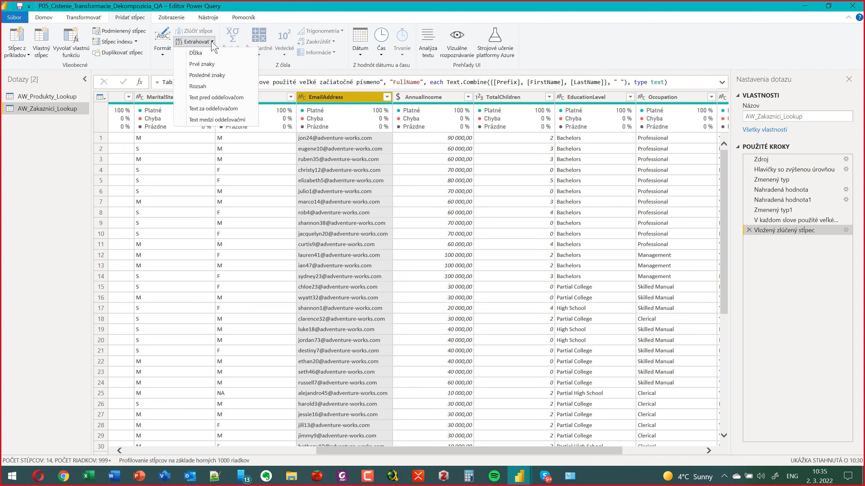
{"action": "left_click", "coordinate": [234, 99]}
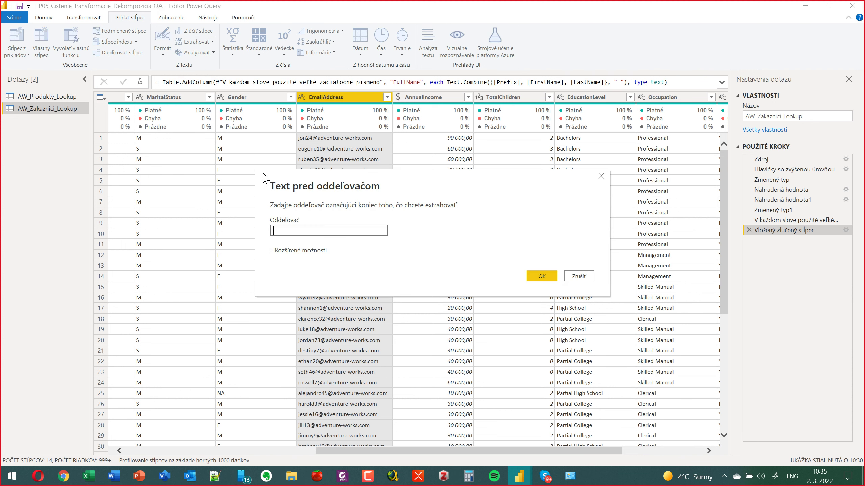
{"action": "type", "text": "@"}
{"action": "left_click", "coordinate": [542, 278]}
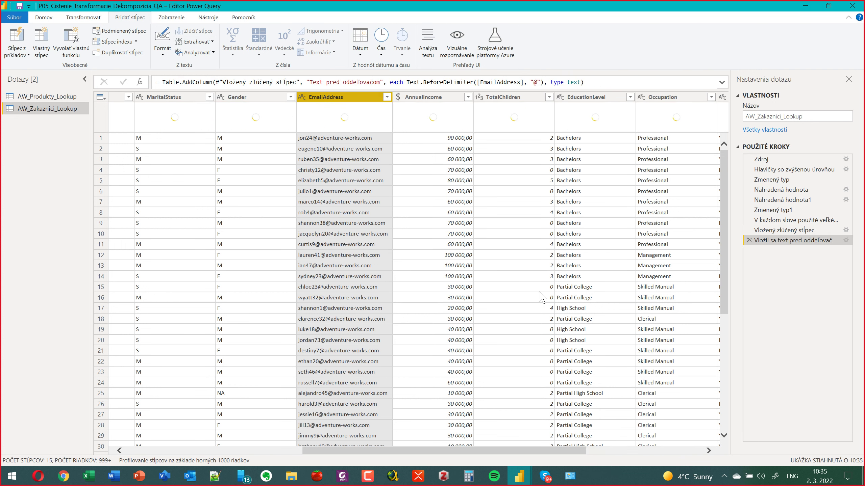
{"action": "left_click_drag", "start_coordinate": [515, 450], "coordinate": [631, 450]}
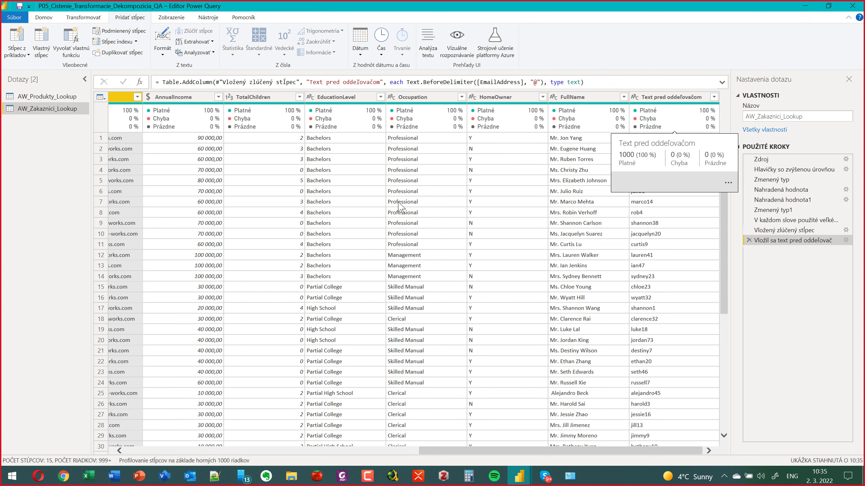
{"action": "left_click", "coordinate": [212, 42]}
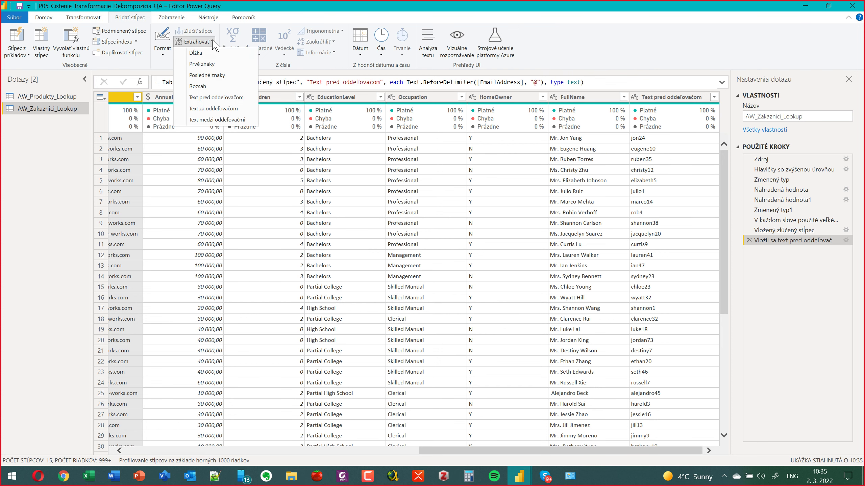
{"action": "left_click", "coordinate": [217, 98]}
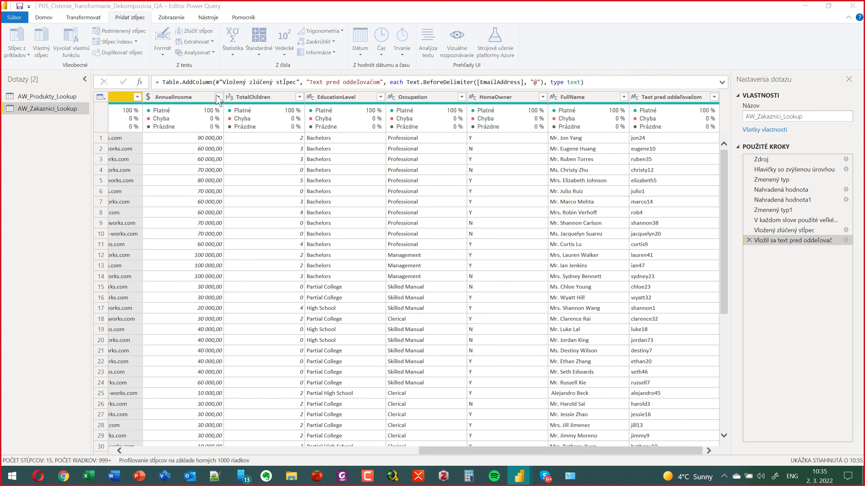
{"action": "left_click", "coordinate": [287, 250]}
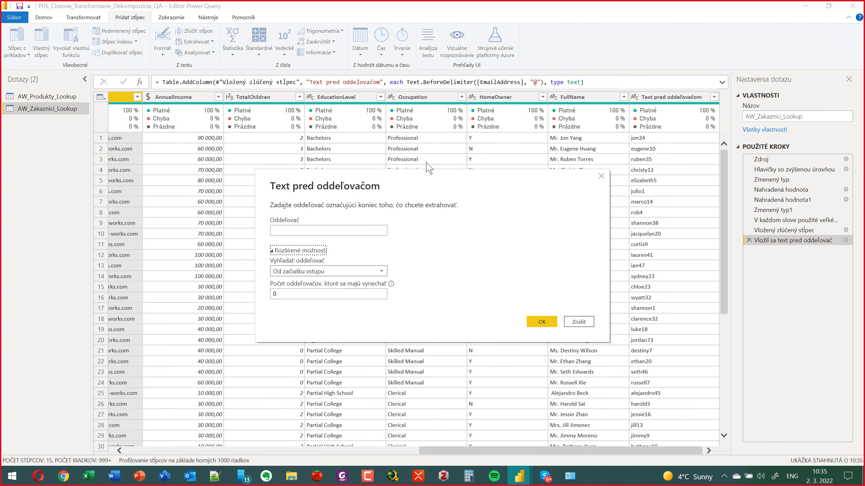
{"action": "left_click", "coordinate": [602, 175]}
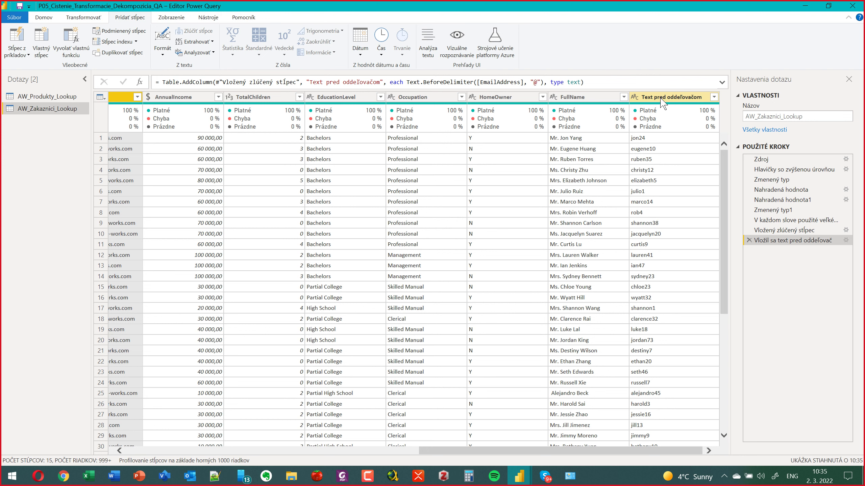
Rename the 'Text pred oddeľovačom' column to UserName
{"action": "double_click", "coordinate": [688, 98]}
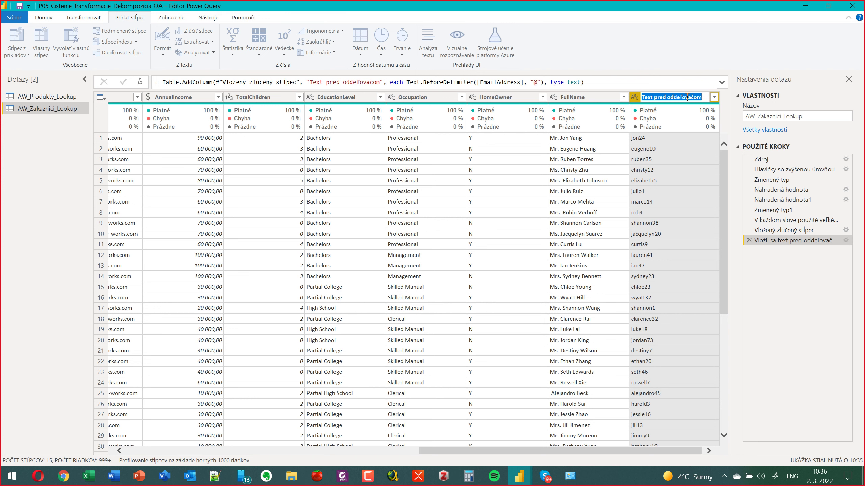
{"action": "type", "text": "User"}
{"action": "type", "text": "Name"}
{"action": "key", "text": "Return"}
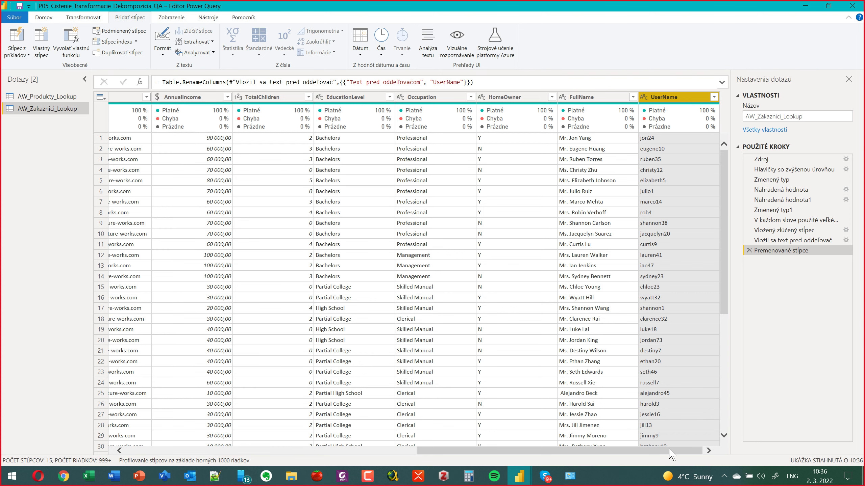
{"action": "left_click_drag", "start_coordinate": [667, 453], "coordinate": [520, 451]}
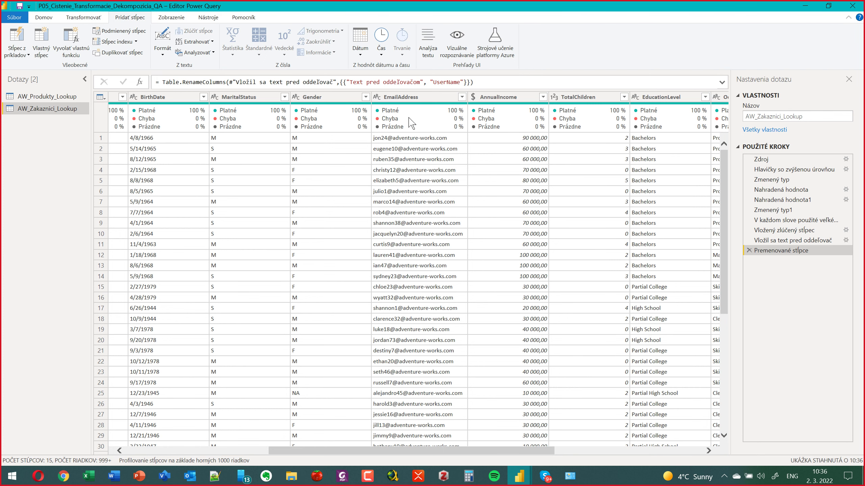
Extract the EmailAddress text between @ and .com into a new column, e.g. adventure-works
{"action": "left_click", "coordinate": [407, 98]}
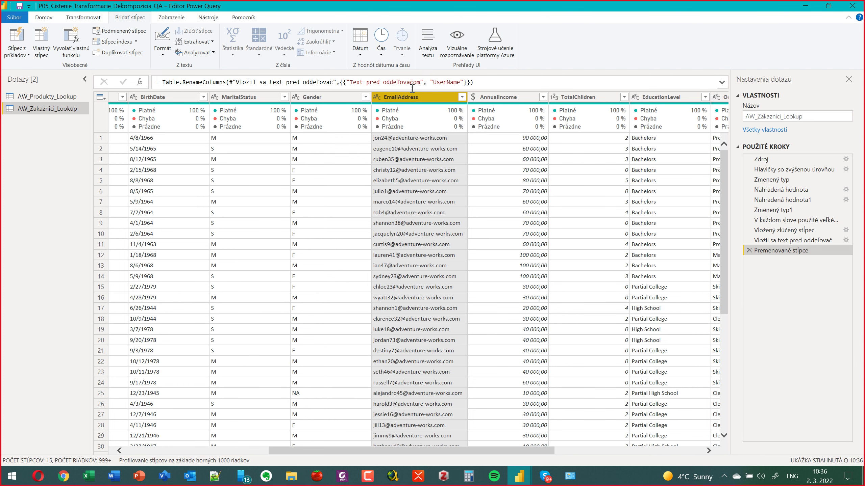
{"action": "mouse_move", "coordinate": [420, 110]}
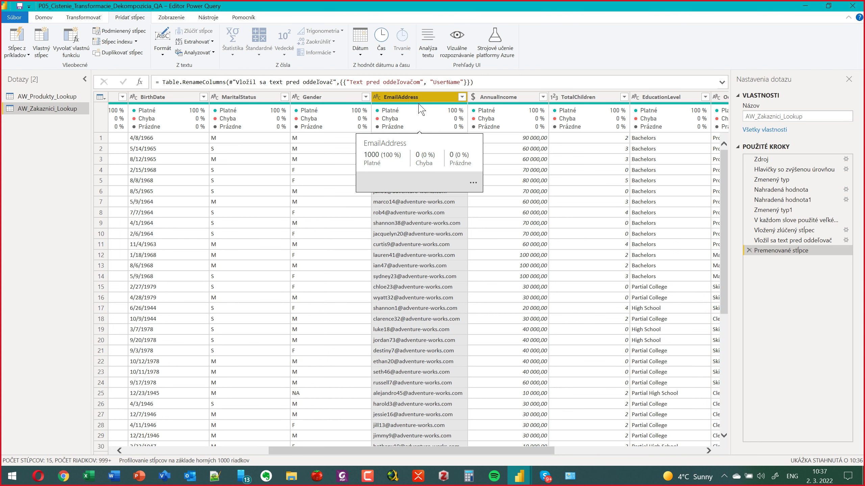
{"action": "left_click", "coordinate": [212, 42]}
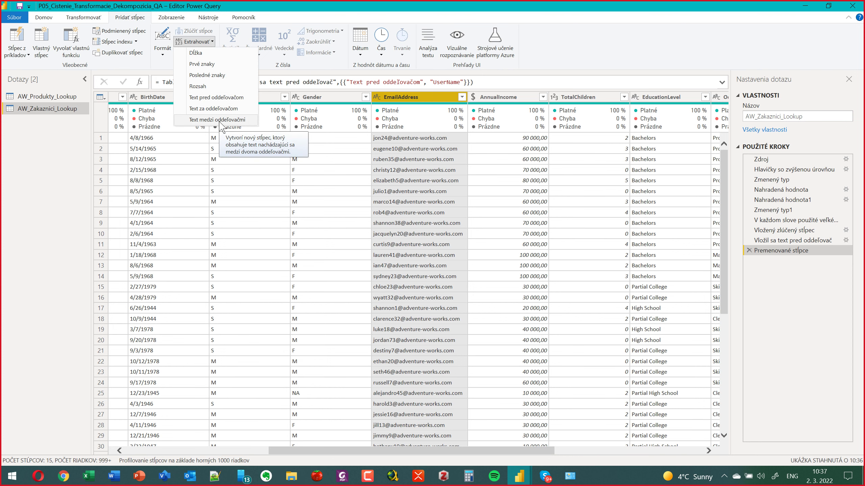
{"action": "left_click", "coordinate": [219, 120]}
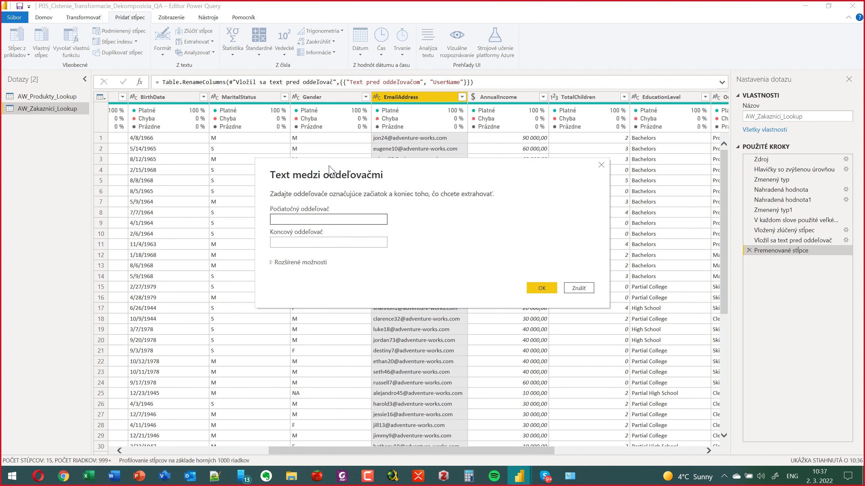
{"action": "left_click_drag", "start_coordinate": [332, 172], "coordinate": [326, 195]}
{"action": "left_click", "coordinate": [312, 241]}
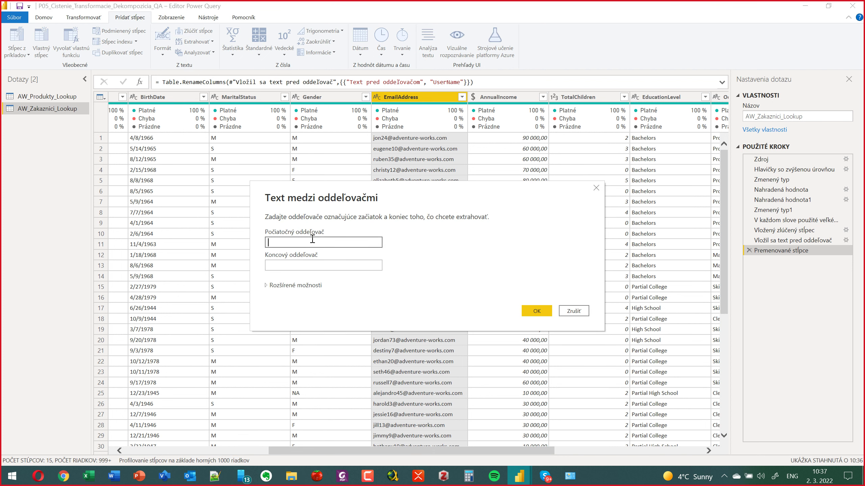
{"action": "type", "text": "@"}
{"action": "left_click", "coordinate": [313, 267]}
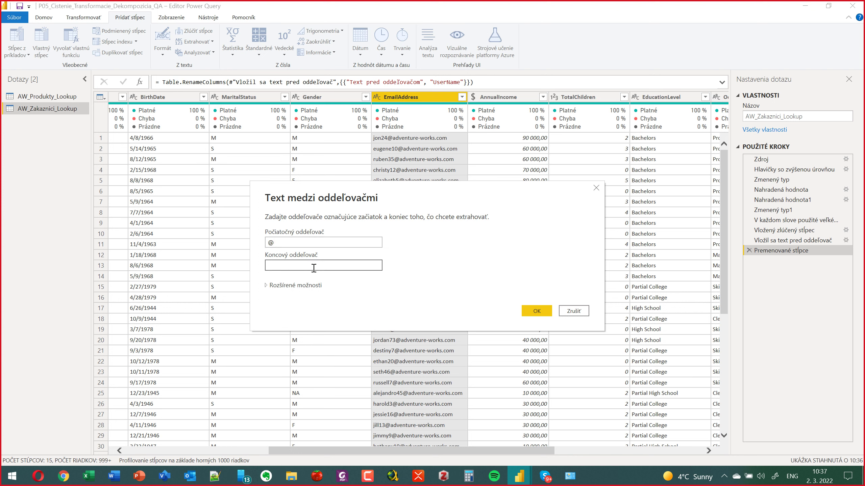
{"action": "type", "text": ".com"}
{"action": "left_click", "coordinate": [536, 311]}
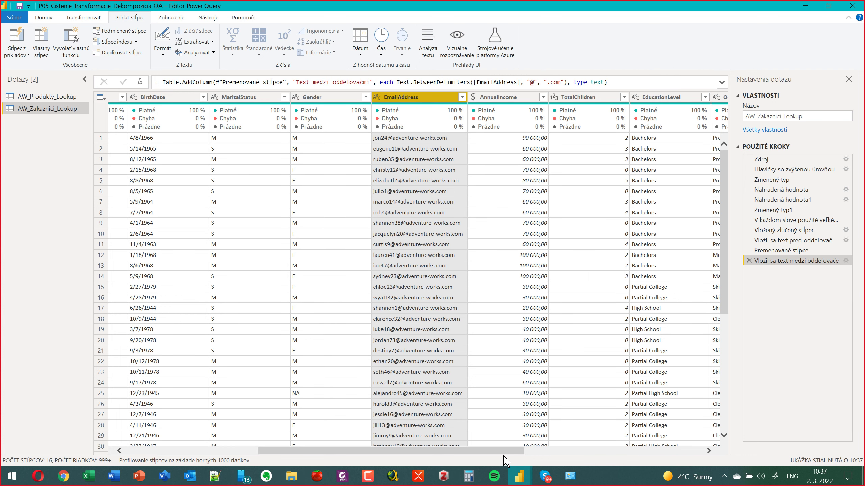
Rename the 'Text medzi oddeľovačmi' column to Domain
{"action": "left_click_drag", "start_coordinate": [504, 450], "coordinate": [740, 448]}
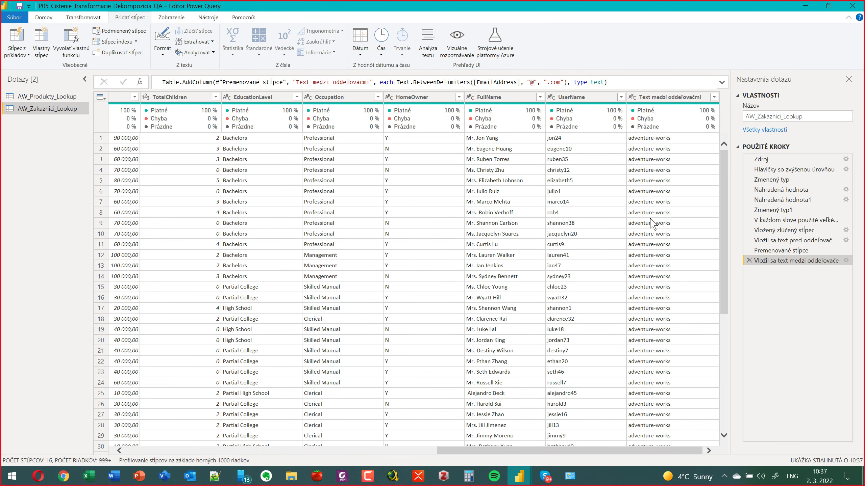
{"action": "double_click", "coordinate": [650, 97]}
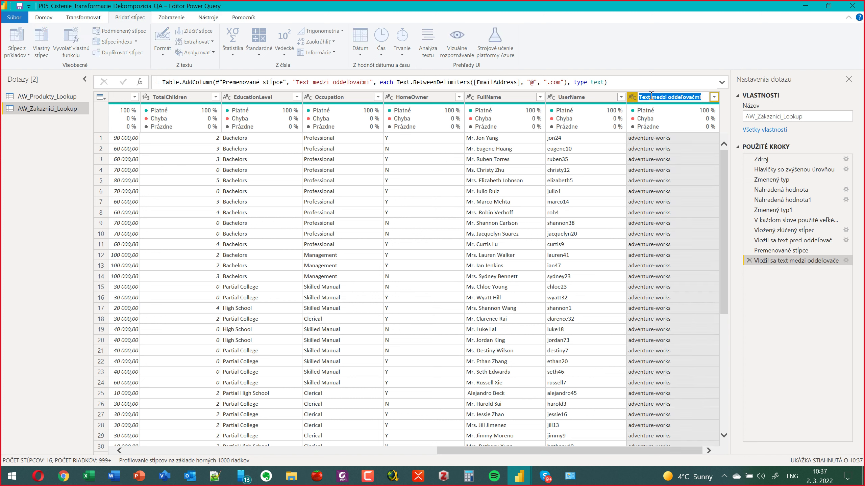
{"action": "type", "text": "Dom"}
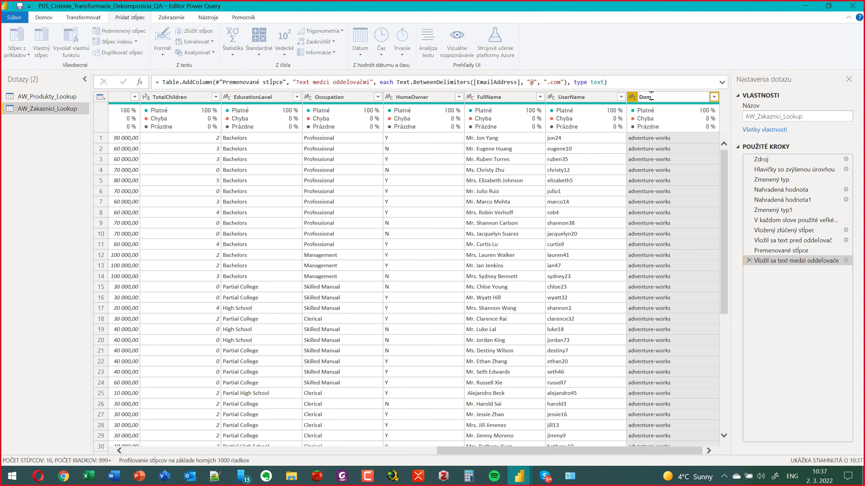
{"action": "type", "text": "ain"}
{"action": "key", "text": "Return"}
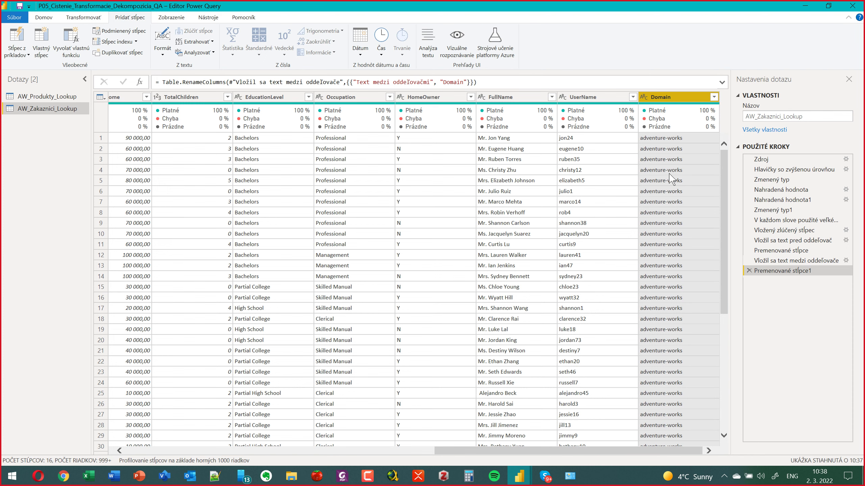
Replace each '-' with a space in the Domain column so values read 'adventure works'
{"action": "left_click", "coordinate": [87, 20]}
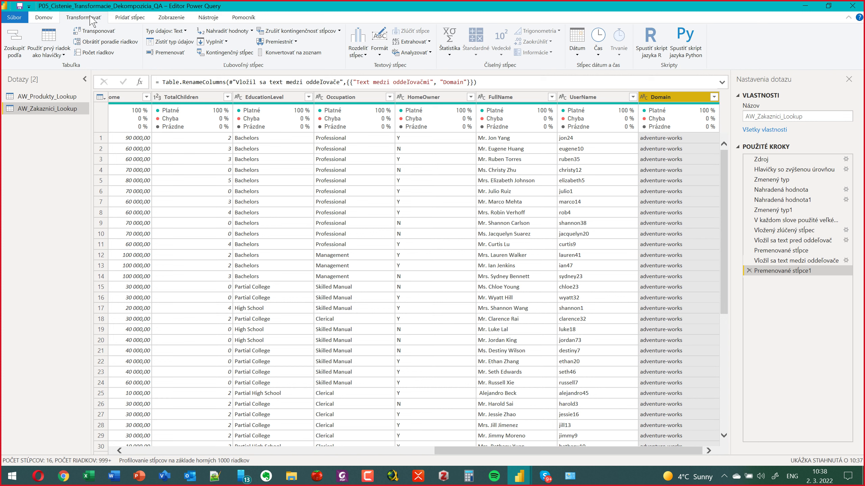
{"action": "left_click", "coordinate": [252, 31]}
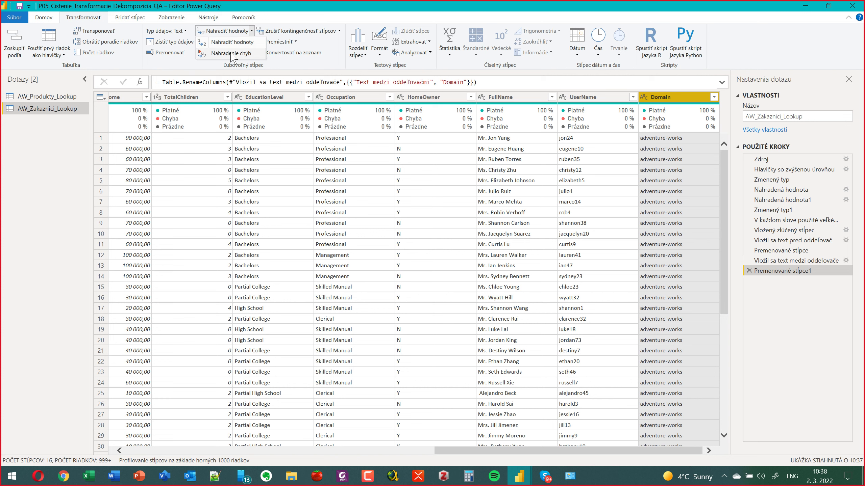
{"action": "left_click", "coordinate": [229, 42]}
{"action": "type", "text": "-"}
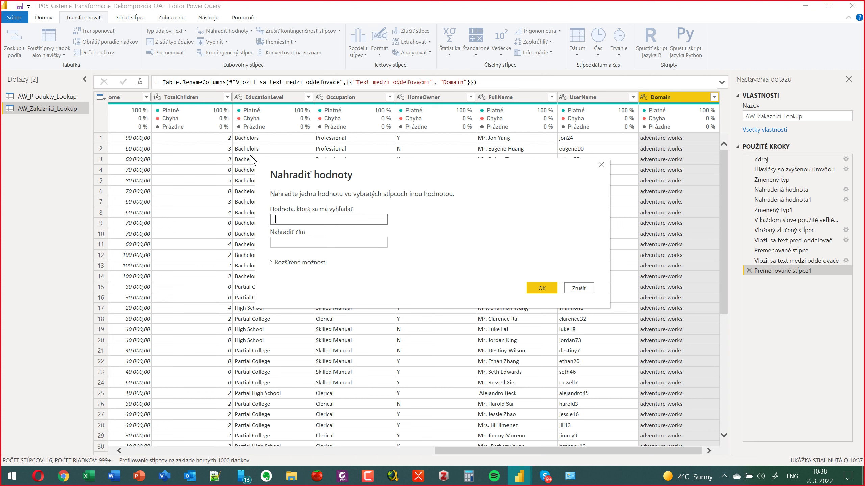
{"action": "left_click", "coordinate": [279, 243]}
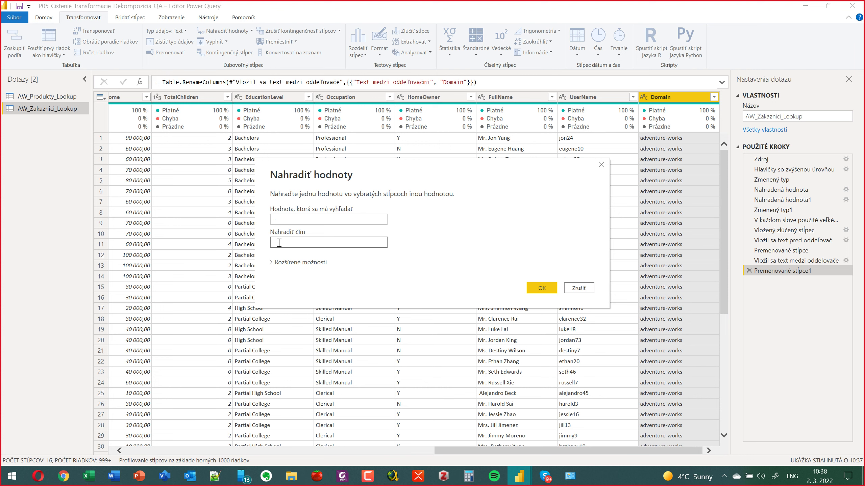
{"action": "left_click", "coordinate": [554, 288]}
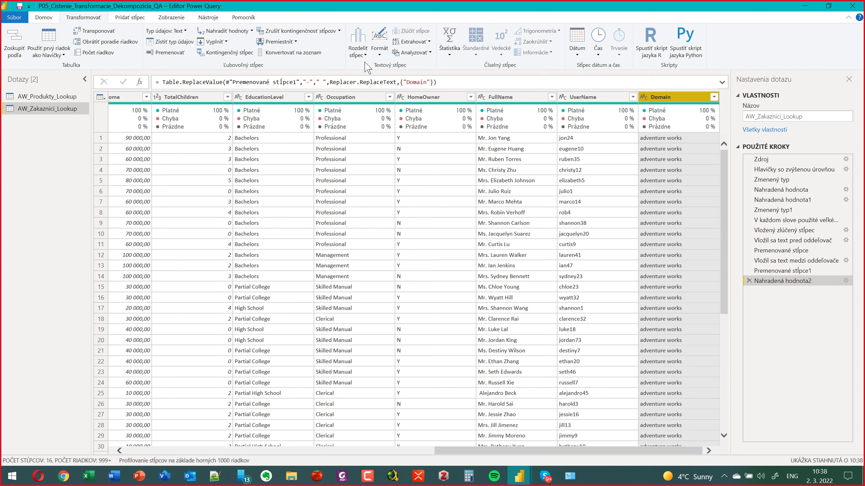
Capitalize each word in the Domain column so values read 'Adventure Works'
{"action": "left_click", "coordinate": [376, 54]}
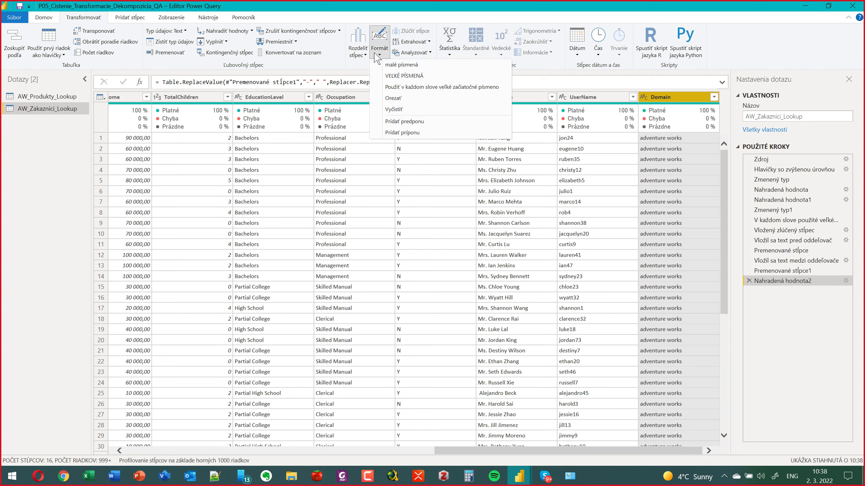
{"action": "left_click", "coordinate": [412, 87]}
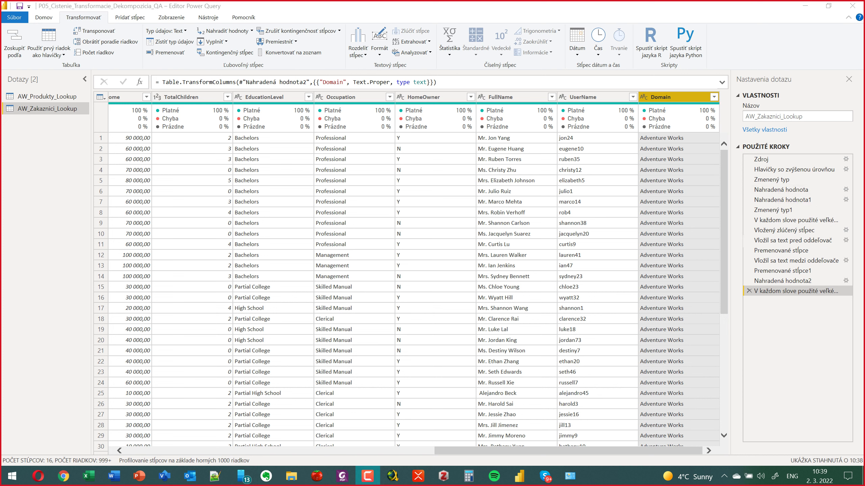
Close the Power Query Editor and apply the query changes to the report
{"action": "left_click", "coordinate": [43, 19]}
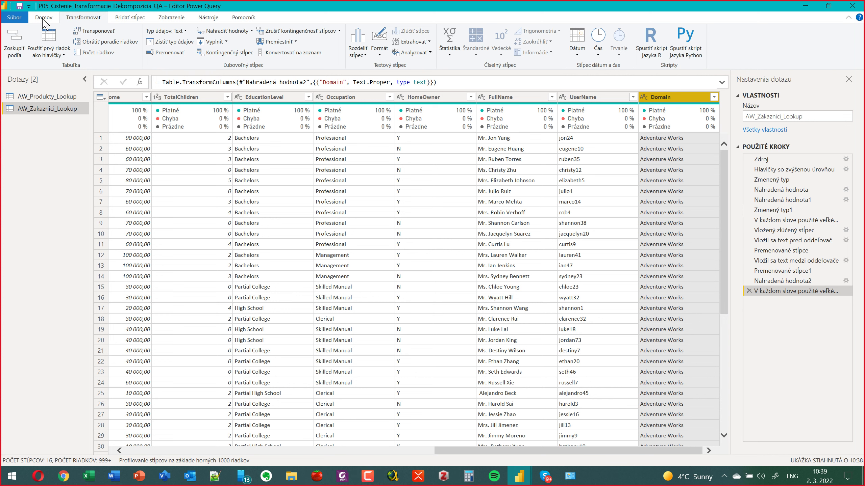
{"action": "left_click", "coordinate": [44, 20]}
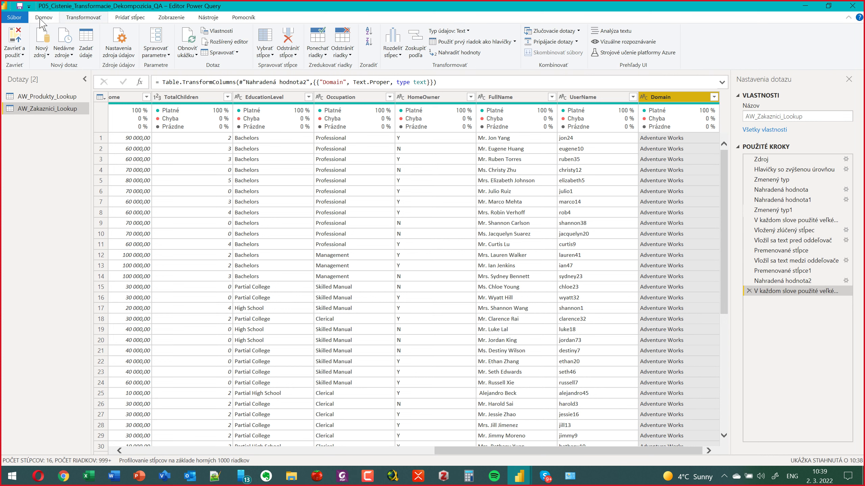
{"action": "left_click", "coordinate": [17, 36]}
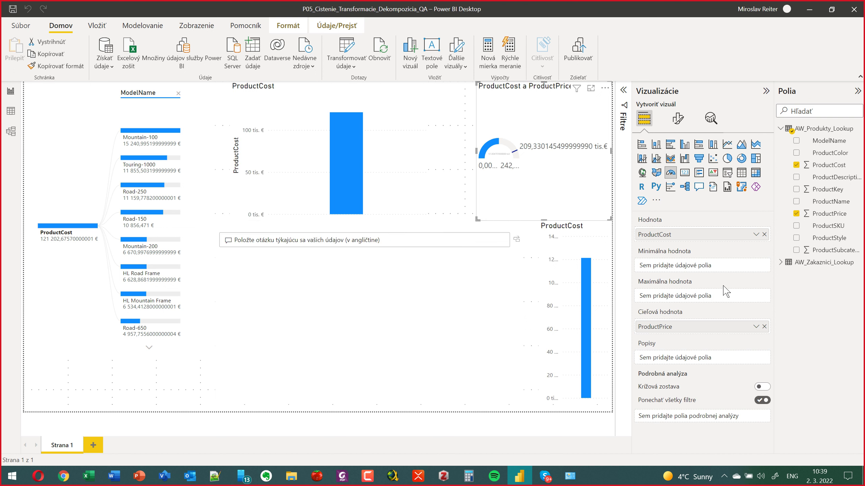
Expand AW_Zakaznici_Lookup in the Fields pane to show FullName, UserName and Domain
{"action": "left_click", "coordinate": [802, 267]}
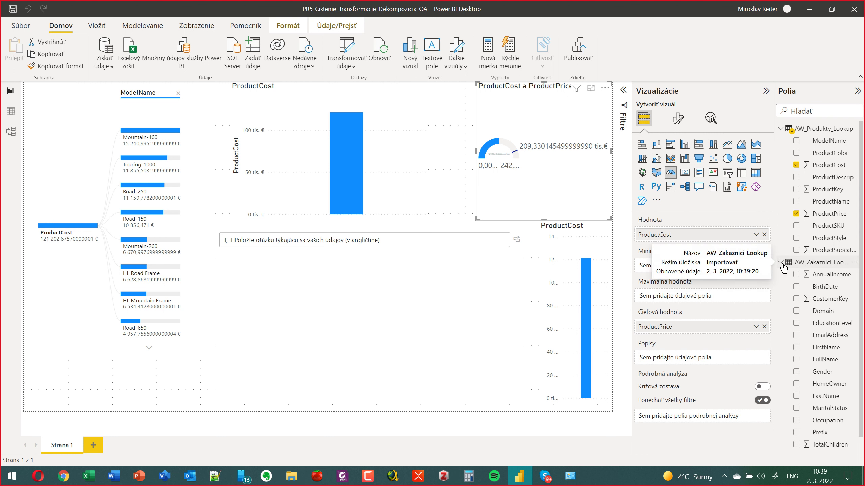
{"action": "scroll", "coordinate": [802, 306], "scroll_direction": "down", "scroll_amount": 1}
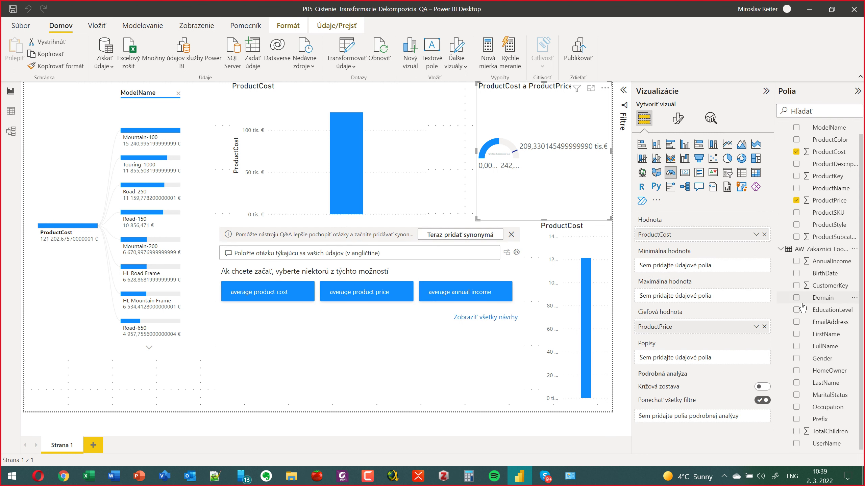
{"action": "left_click_drag", "start_coordinate": [803, 307], "coordinate": [812, 291]}
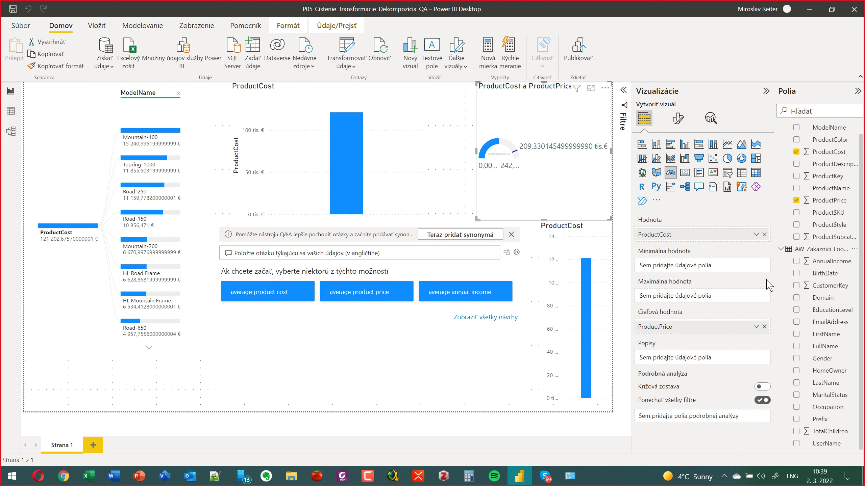